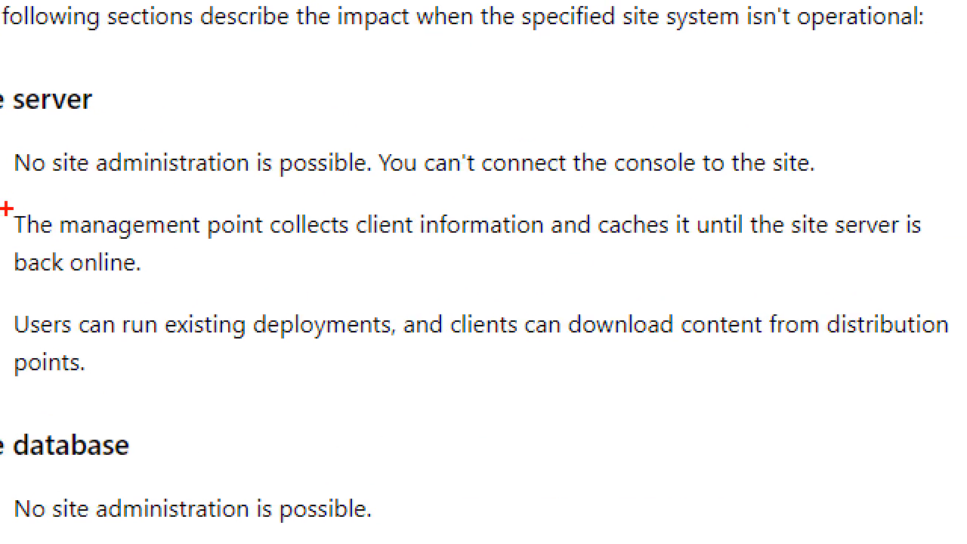
Review the site server failure impacts and the options for passive mode, remote content library and SQL Server in the high availability documentation.
{"action": "mouse_move", "coordinate": [4, 203]}
{"action": "left_mouse_down"}
{"action": "mouse_move", "coordinate": [353, 284]}
{"action": "mouse_move", "coordinate": [885, 263]}
{"action": "mouse_move", "coordinate": [946, 289]}
{"action": "mouse_move", "coordinate": [940, 283]}
{"action": "left_mouse_up"}
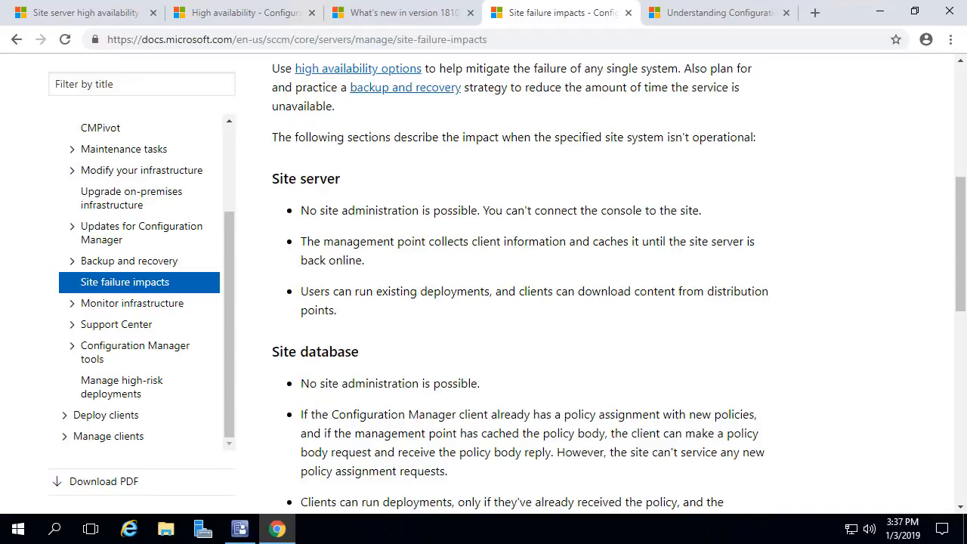
{"action": "left_click", "coordinate": [222, 14]}
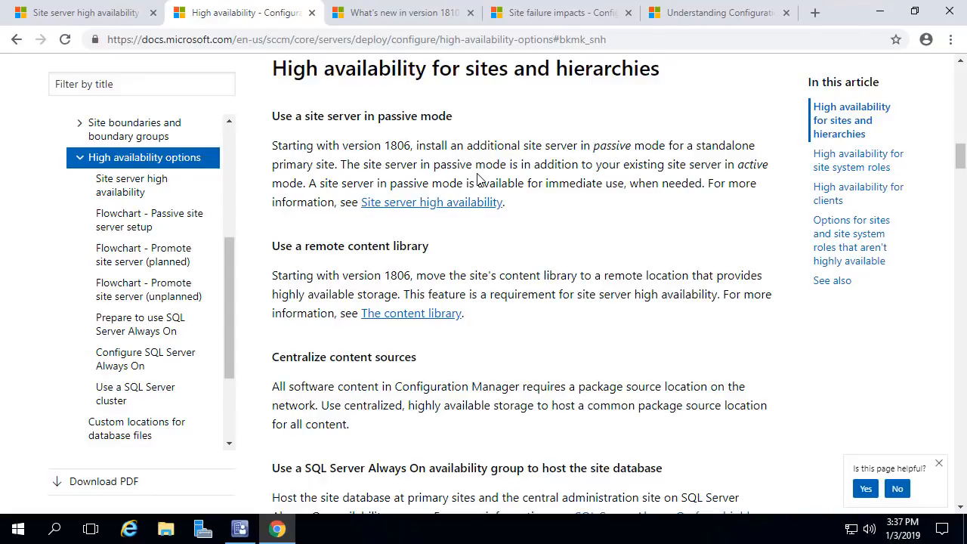
{"action": "scroll", "coordinate": [478, 179], "scroll_direction": "down", "scroll_amount": 1}
{"action": "scroll", "coordinate": [511, 134], "scroll_direction": "up", "scroll_amount": 1}
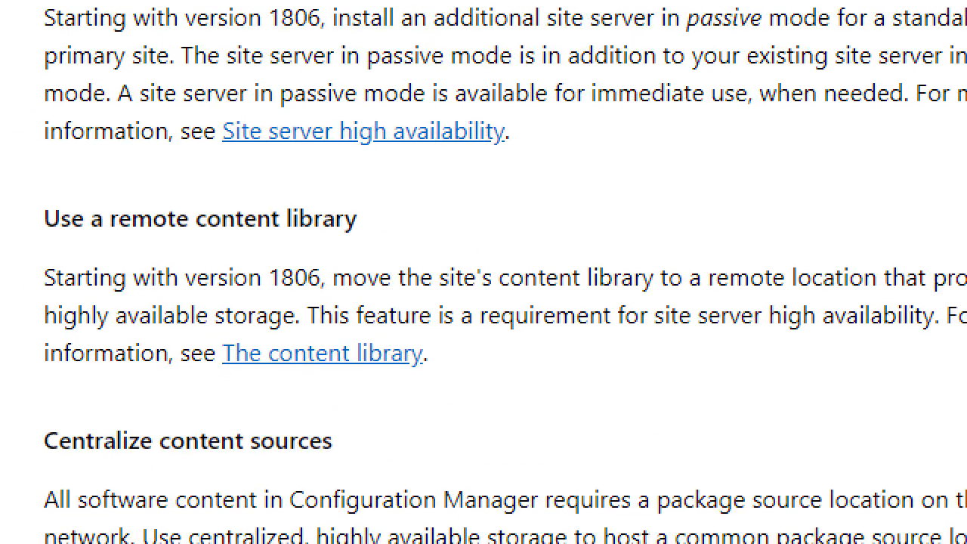
{"action": "mouse_move", "coordinate": [29, 181]}
{"action": "left_mouse_down"}
{"action": "mouse_move", "coordinate": [547, 353]}
{"action": "mouse_move", "coordinate": [964, 399]}
{"action": "mouse_move", "coordinate": [965, 380]}
{"action": "left_mouse_up"}
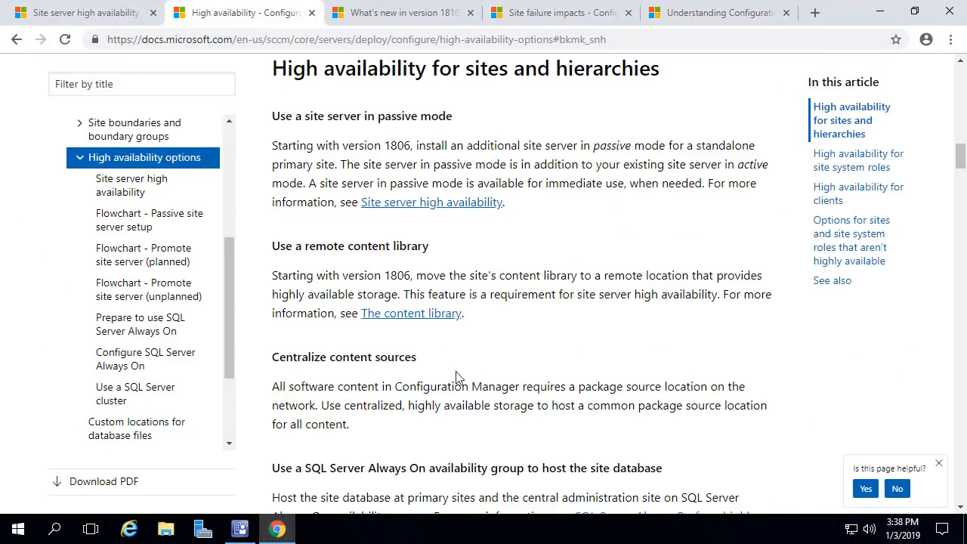
{"action": "scroll", "coordinate": [437, 359], "scroll_direction": "down", "scroll_amount": 2}
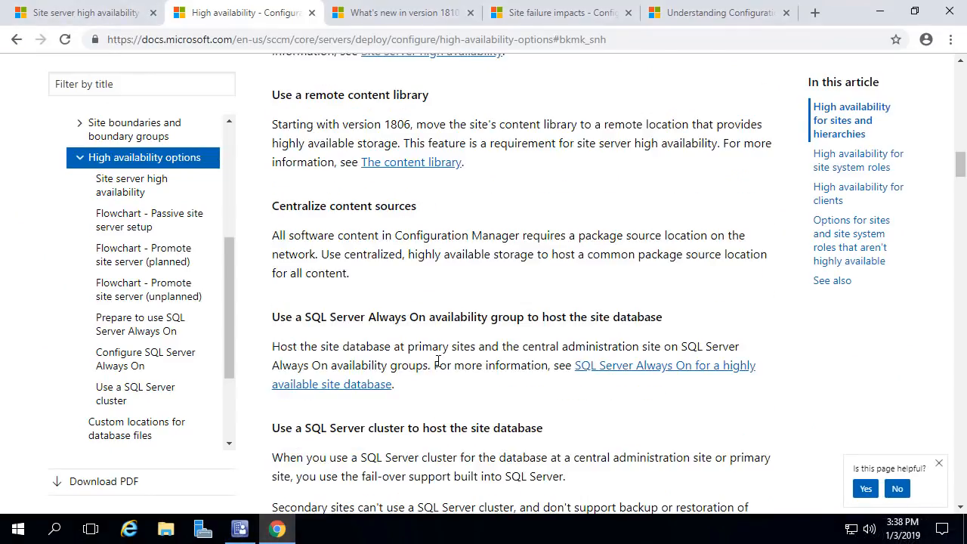
{"action": "scroll", "coordinate": [437, 360], "scroll_direction": "down", "scroll_amount": 2}
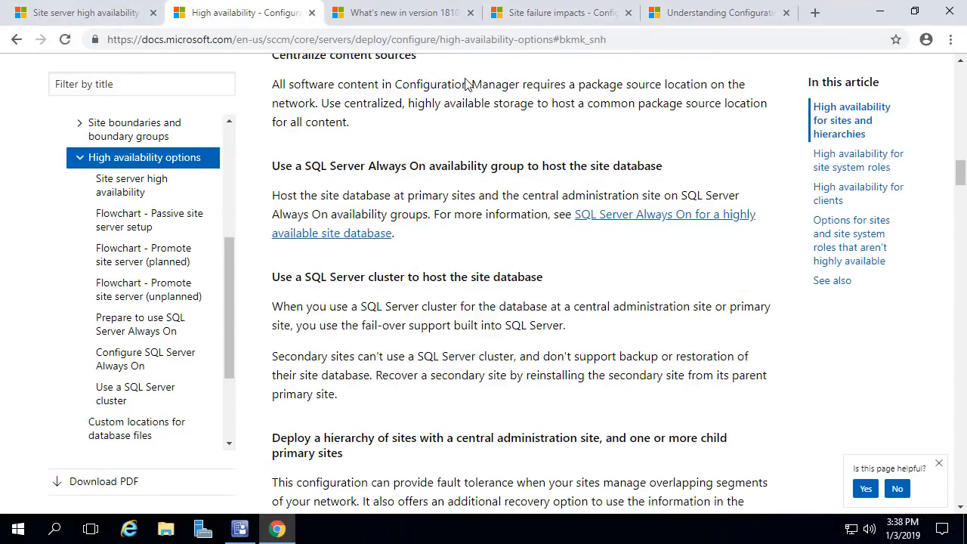
Read the site system on Windows cluster node prerequisite change in the What's new in version 1810 article.
{"action": "left_click", "coordinate": [427, 16]}
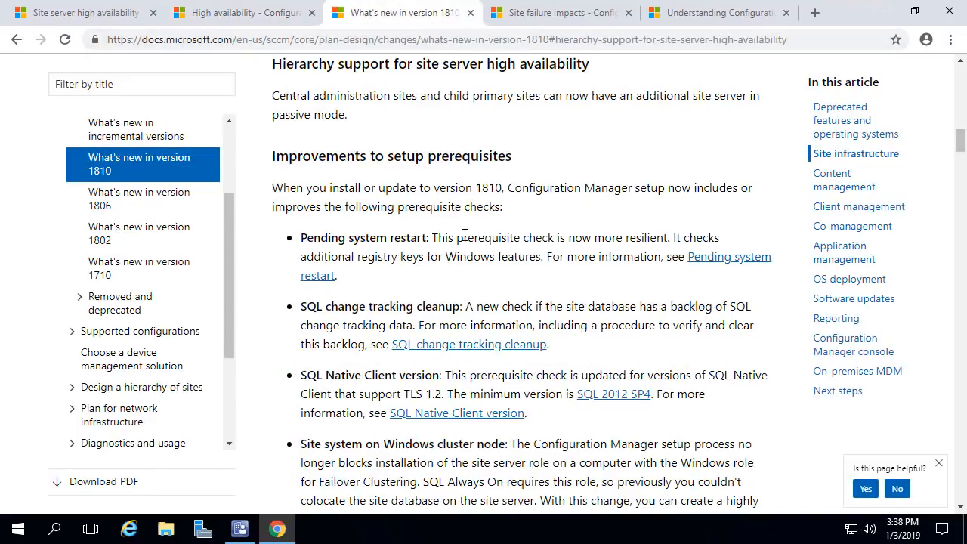
{"action": "scroll", "coordinate": [464, 253], "scroll_direction": "down", "scroll_amount": 2}
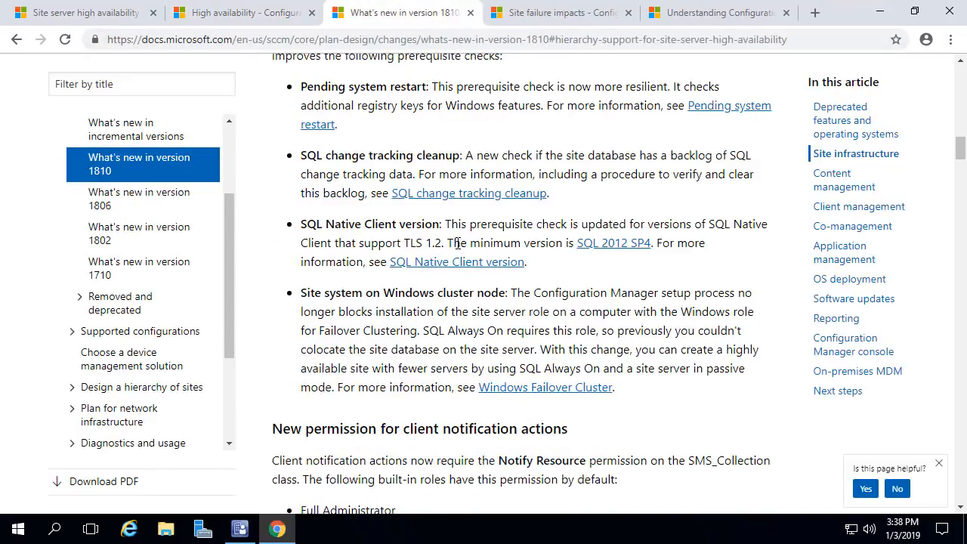
{"action": "scroll", "coordinate": [461, 246], "scroll_direction": "down", "scroll_amount": 1}
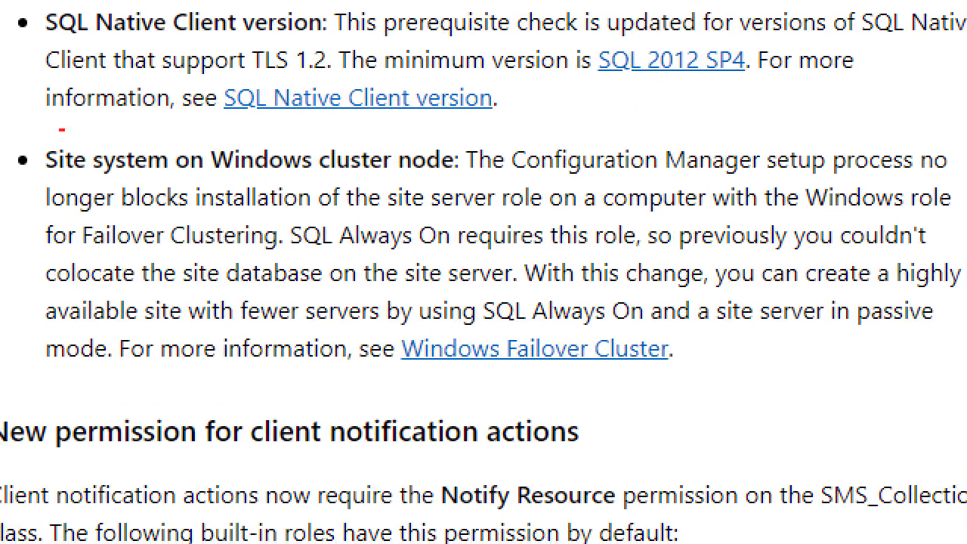
{"action": "mouse_move", "coordinate": [10, 137]}
{"action": "left_mouse_down"}
{"action": "mouse_move", "coordinate": [136, 189]}
{"action": "mouse_move", "coordinate": [756, 244]}
{"action": "mouse_move", "coordinate": [960, 373]}
{"action": "mouse_move", "coordinate": [962, 393]}
{"action": "mouse_move", "coordinate": [965, 372]}
{"action": "left_mouse_up"}
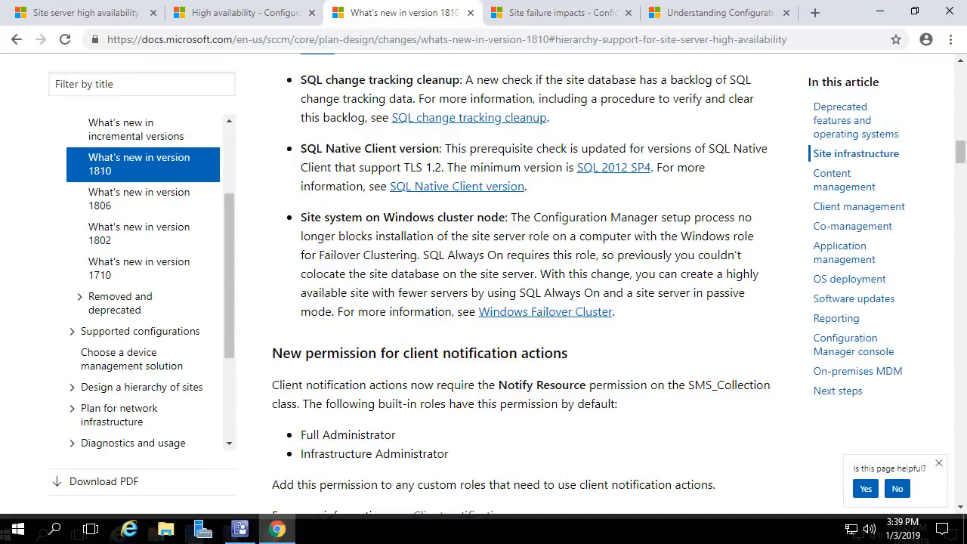
{"action": "scroll", "coordinate": [259, 306], "scroll_direction": "down", "scroll_amount": 3}
{"action": "scroll", "coordinate": [412, 293], "scroll_direction": "down", "scroll_amount": 2}
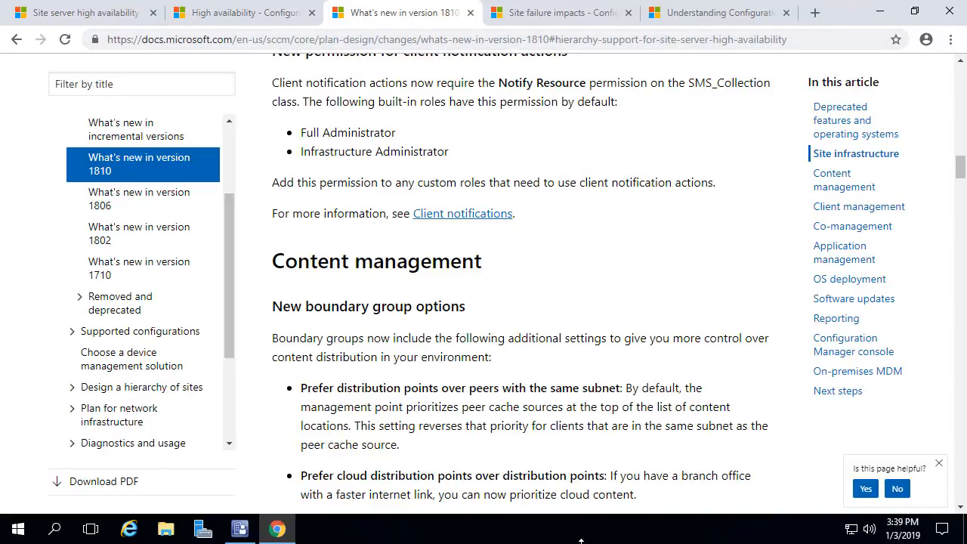
Switch to the Configuration Manager console and examine the database, DPMPSUP and site servers listed for site PR3.
{"action": "left_click", "coordinate": [241, 529]}
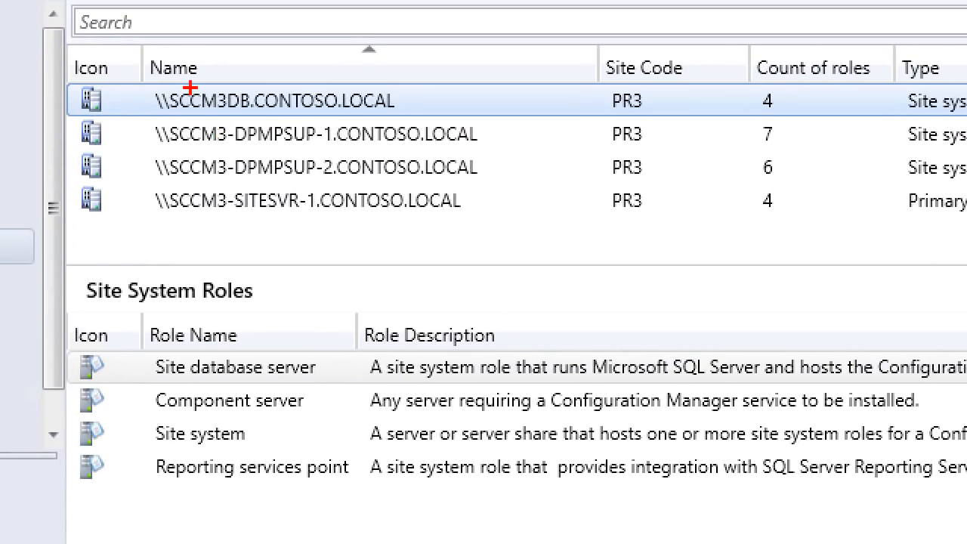
{"action": "left_click_drag", "start_coordinate": [147, 83], "coordinate": [437, 113]}
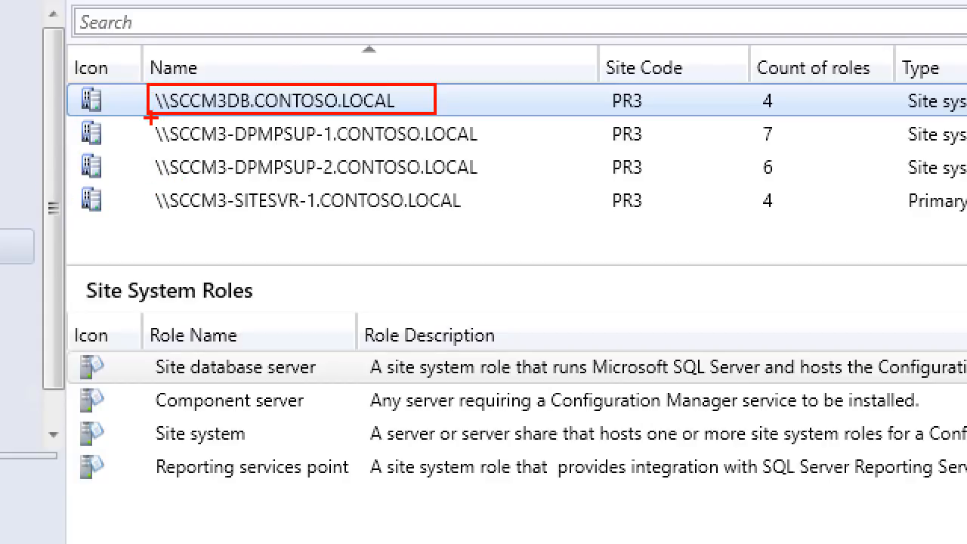
{"action": "mouse_move", "coordinate": [150, 118]}
{"action": "left_mouse_down"}
{"action": "mouse_move", "coordinate": [548, 178]}
{"action": "mouse_move", "coordinate": [509, 178]}
{"action": "left_mouse_up"}
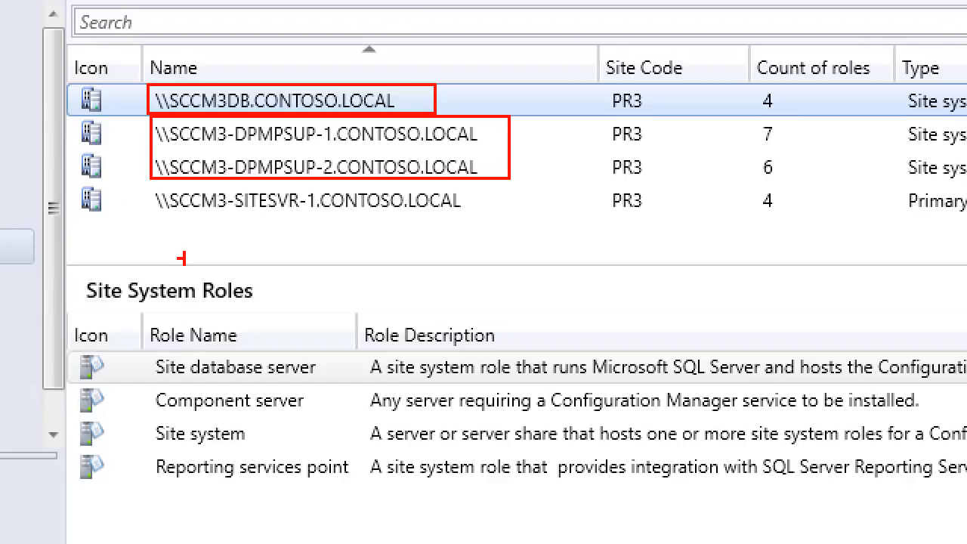
{"action": "mouse_move", "coordinate": [152, 185]}
{"action": "left_mouse_down"}
{"action": "mouse_move", "coordinate": [497, 215]}
{"action": "mouse_move", "coordinate": [480, 218]}
{"action": "left_mouse_up"}
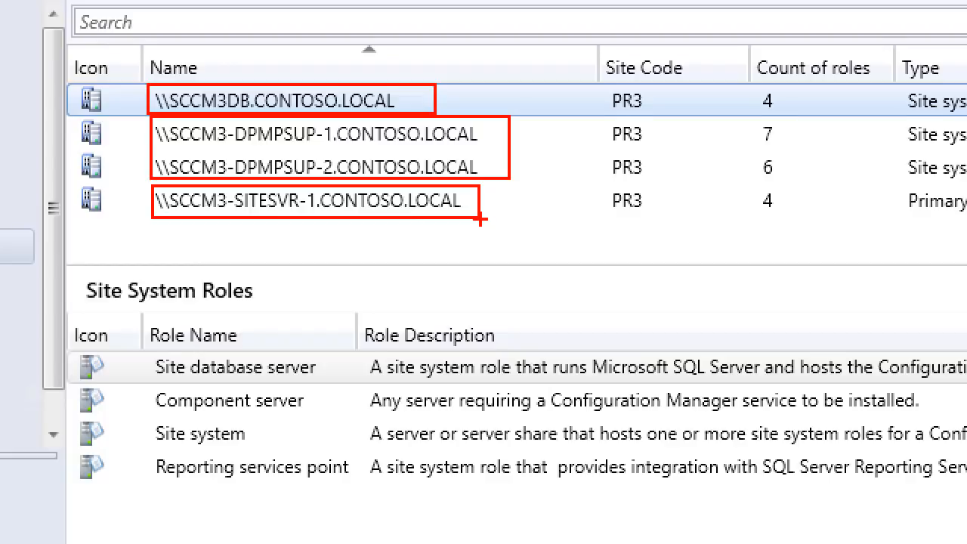
{"action": "key", "text": "Escape"}
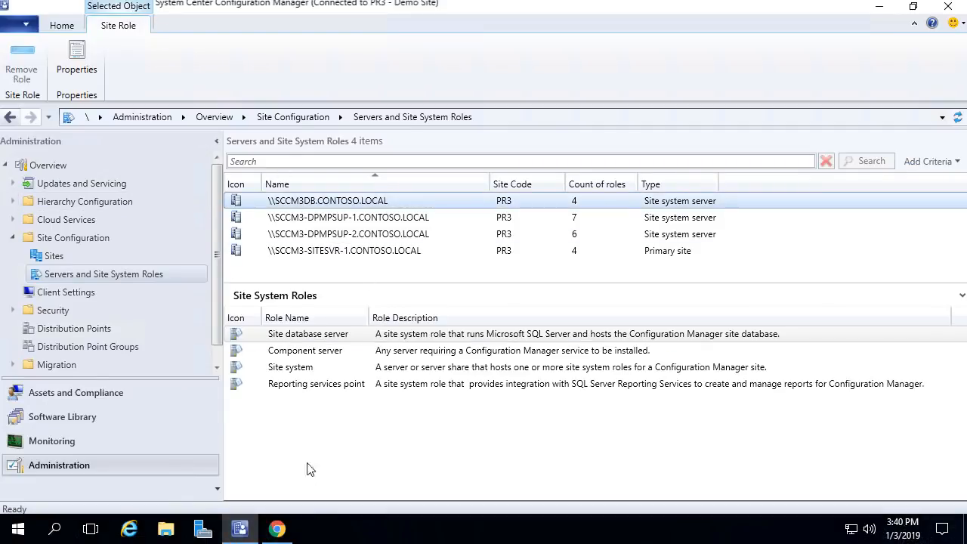
Return to the browser and read the content library and distribution point prerequisites in the Site server high availability article.
{"action": "left_click", "coordinate": [286, 526]}
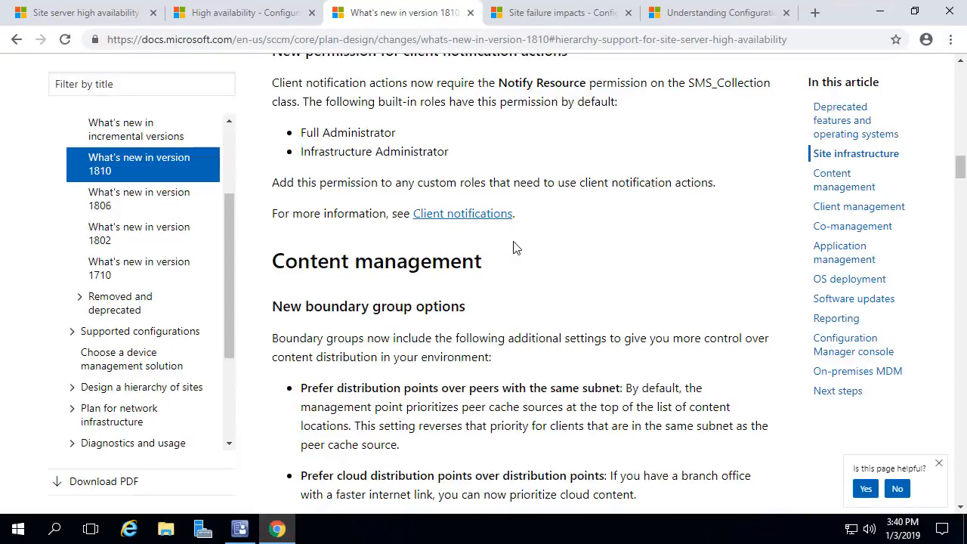
{"action": "scroll", "coordinate": [512, 265], "scroll_direction": "up", "scroll_amount": 2}
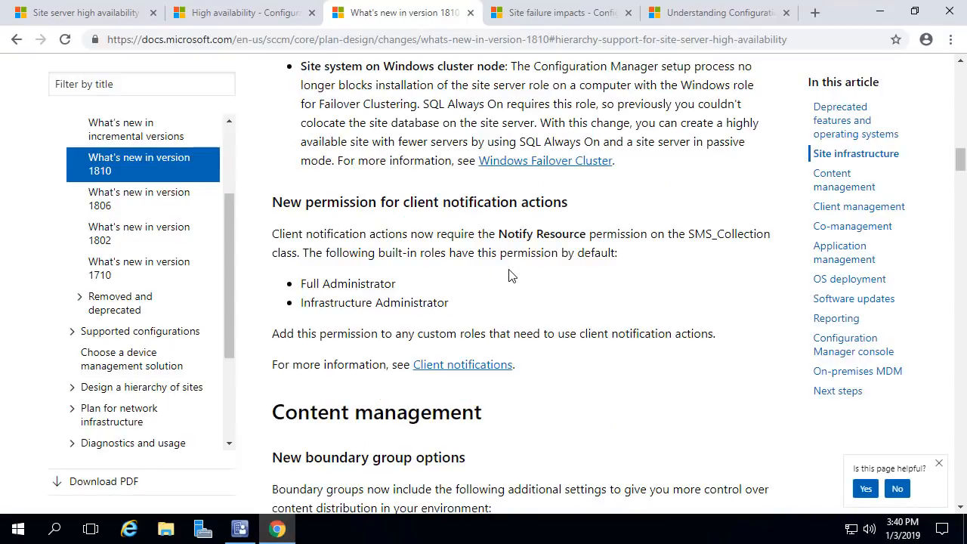
{"action": "scroll", "coordinate": [499, 319], "scroll_direction": "up", "scroll_amount": 5}
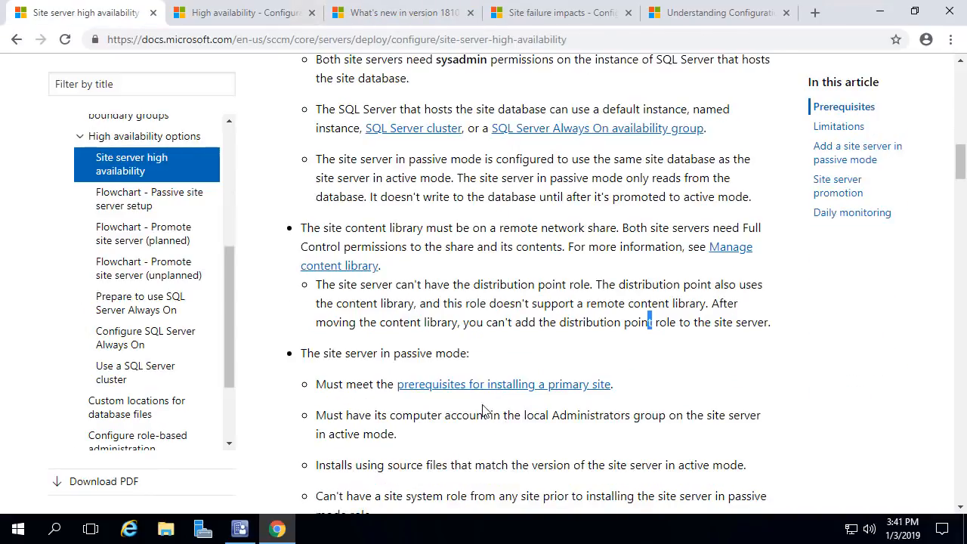
{"action": "left_click", "coordinate": [397, 320]}
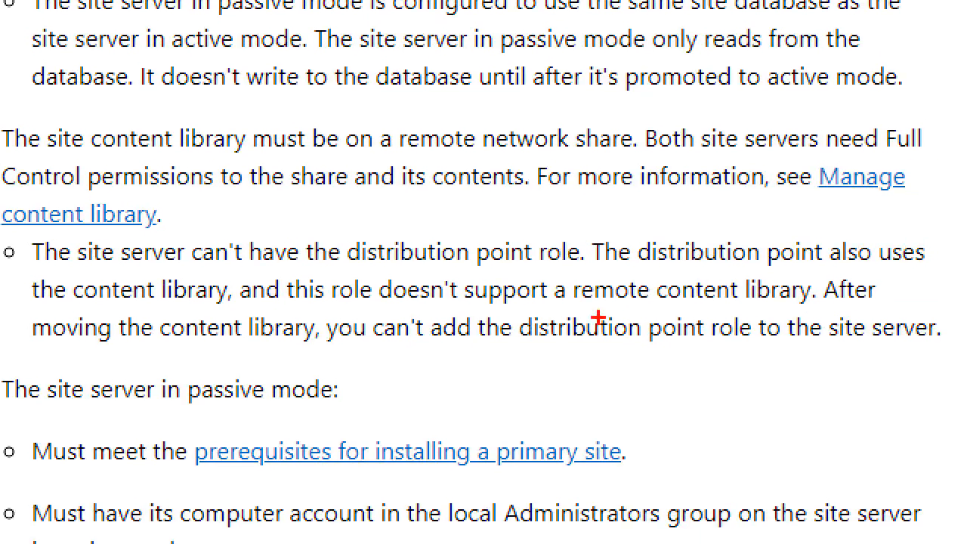
{"action": "mouse_move", "coordinate": [29, 230]}
{"action": "left_mouse_down"}
{"action": "mouse_move", "coordinate": [70, 247]}
{"action": "mouse_move", "coordinate": [541, 275]}
{"action": "mouse_move", "coordinate": [586, 269]}
{"action": "left_mouse_up"}
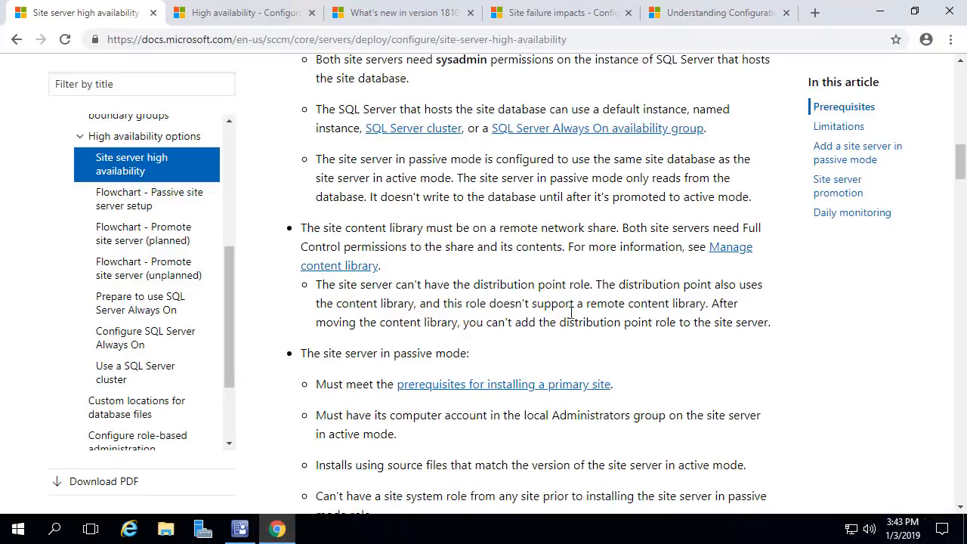
Switch to the Configuration Manager console and check the roles of the primary site server SCCM3-SITESVR-1.
{"action": "left_click", "coordinate": [242, 535]}
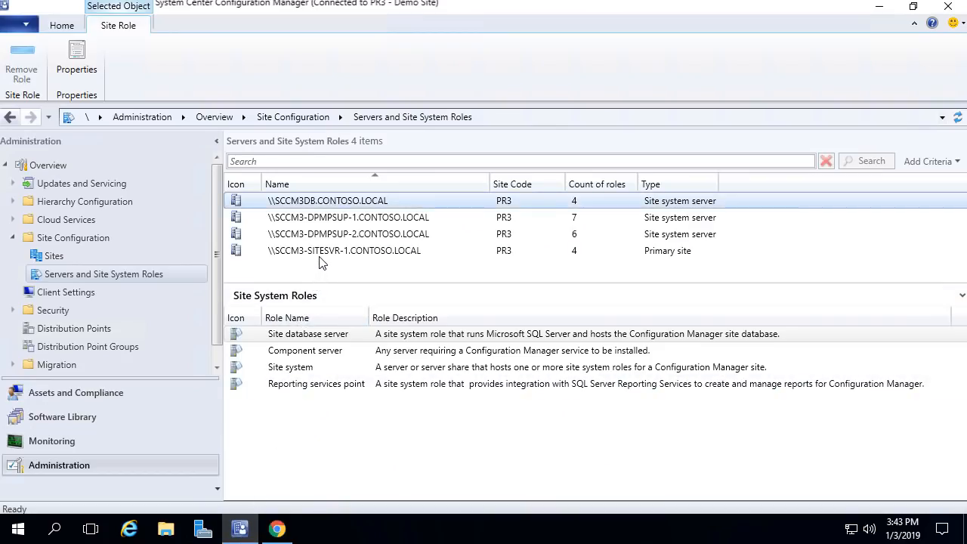
{"action": "left_click", "coordinate": [324, 255]}
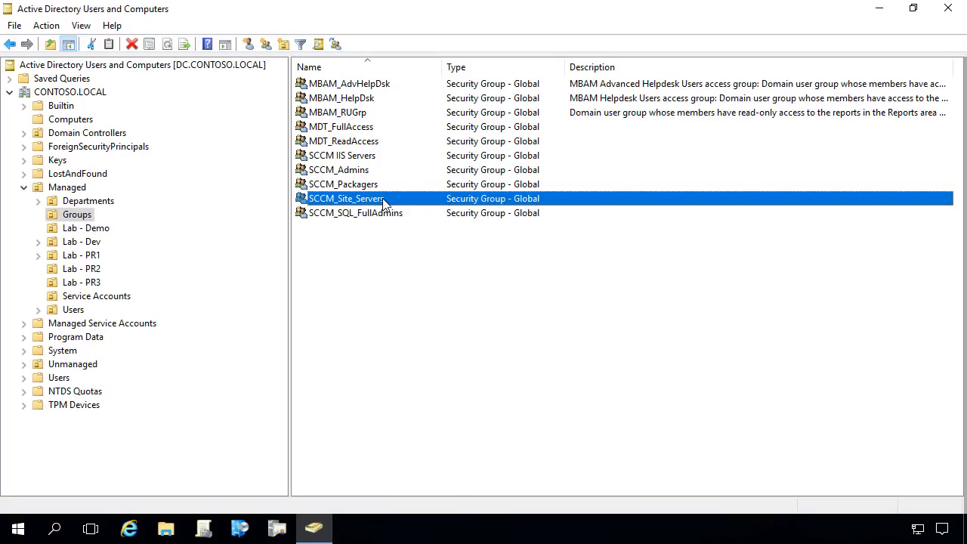
In Active Directory Users and Computers, show the members of the SCCM_Site_Servers group and select SCCM3-SITESVR-1.
{"action": "left_click", "coordinate": [383, 201]}
{"action": "key", "text": "ctrl+1"}
{"action": "left_click", "coordinate": [343, 191]}
{"action": "mouse_move", "coordinate": [207, 177]}
{"action": "left_mouse_down"}
{"action": "mouse_move", "coordinate": [408, 190]}
{"action": "mouse_move", "coordinate": [431, 206]}
{"action": "left_mouse_up"}
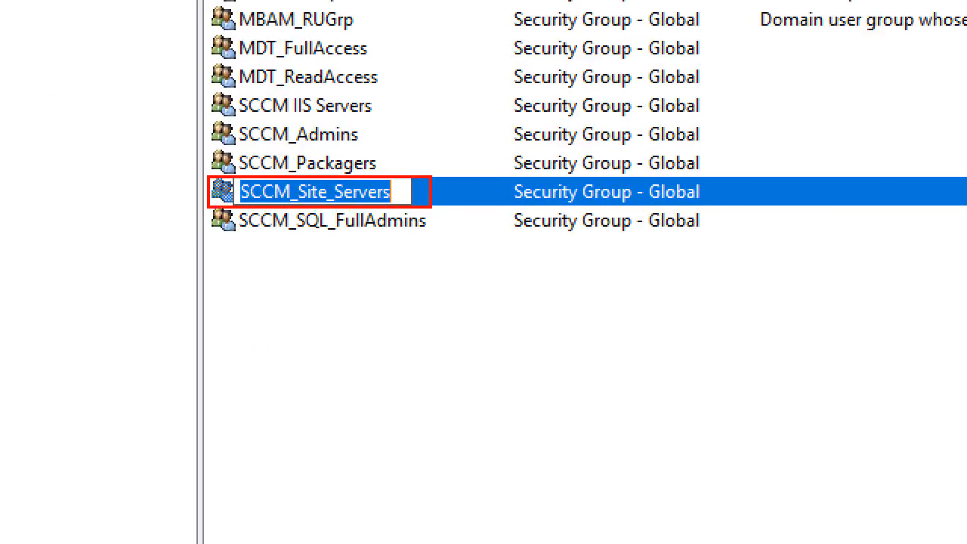
{"action": "key", "text": "Escape"}
{"action": "double_click", "coordinate": [358, 199]}
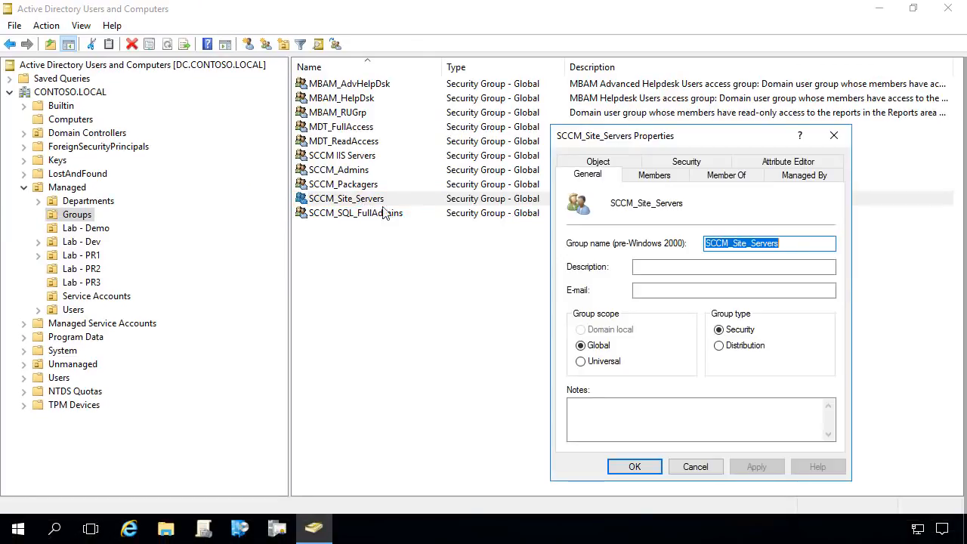
{"action": "left_click", "coordinate": [642, 173]}
{"action": "left_click_drag", "start_coordinate": [633, 137], "coordinate": [408, 83]}
{"action": "left_click", "coordinate": [437, 199]}
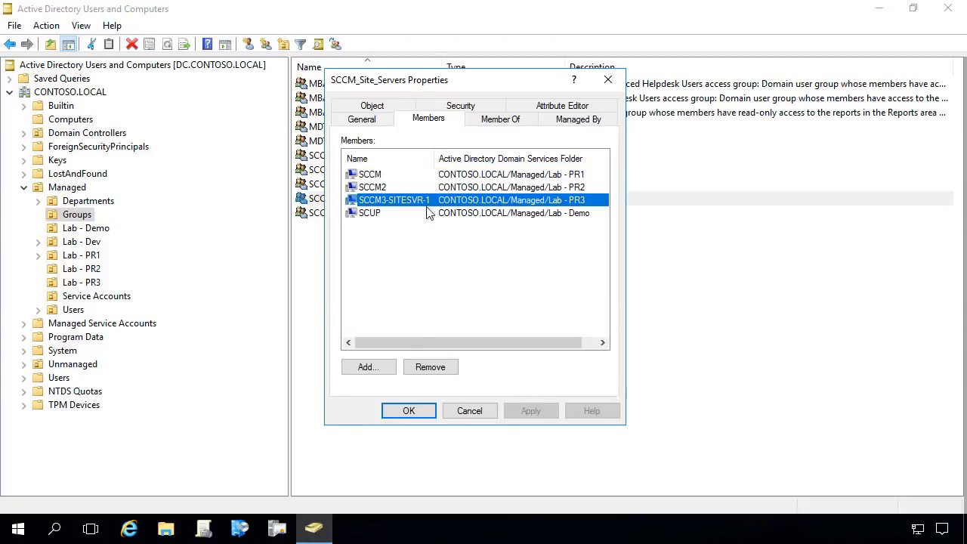
Start adding a member to the SCCM_Site_Servers group and include Computers in the object types to find.
{"action": "left_click", "coordinate": [382, 368]}
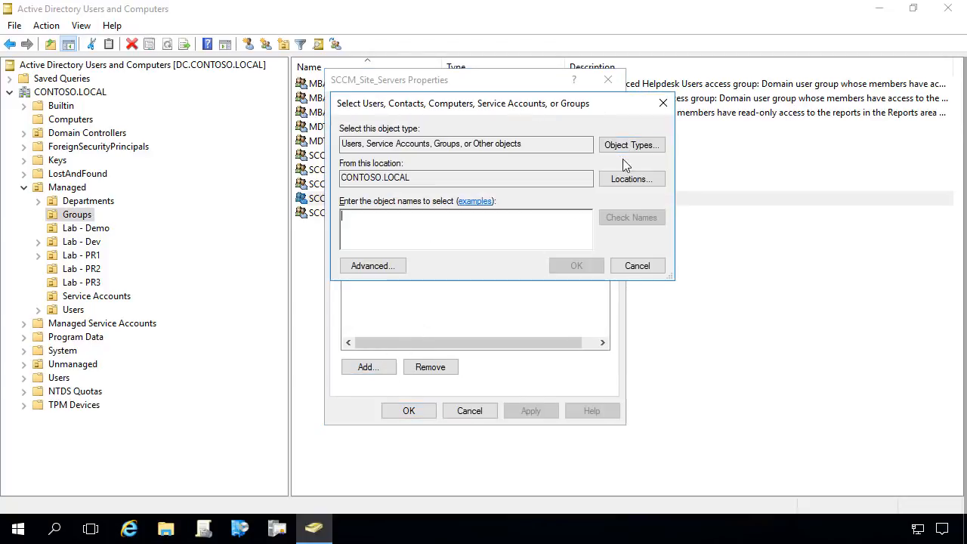
{"action": "left_click", "coordinate": [628, 146]}
{"action": "left_click", "coordinate": [355, 230]}
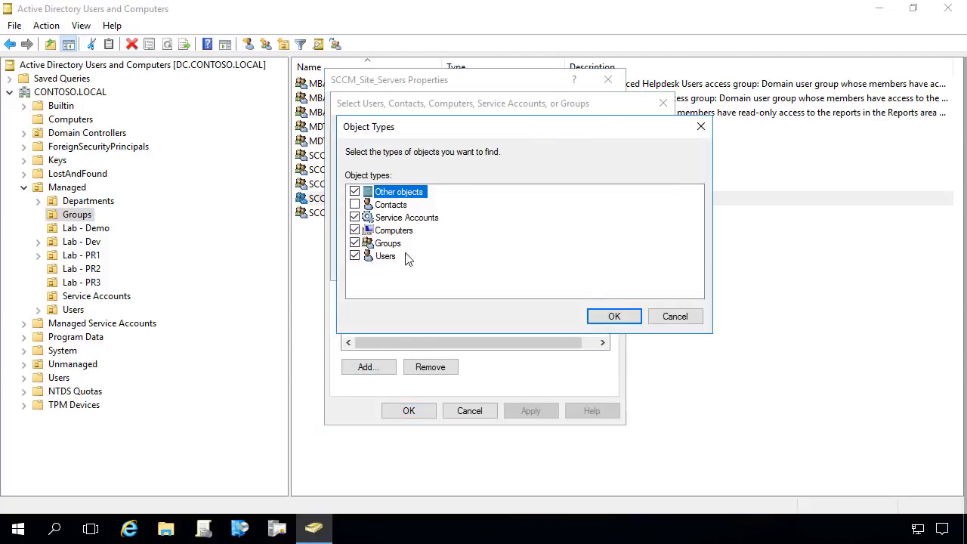
{"action": "left_click", "coordinate": [617, 316]}
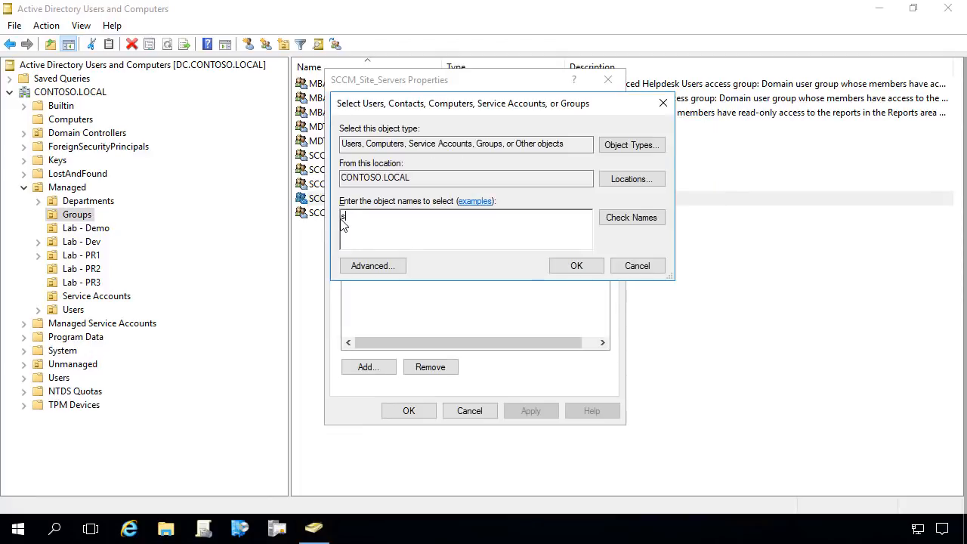
Look up "sccm3-", pick the SCCM3-SITESVR-1 and SCCM3-SITESVR-2 computers as group members, and save the group.
{"action": "type", "text": "sccm3-"}
{"action": "key", "text": "Return"}
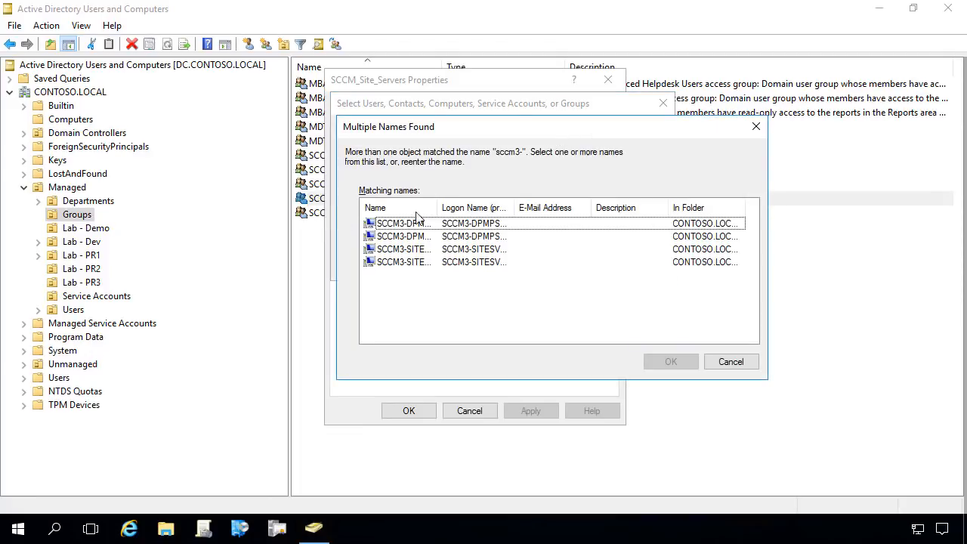
{"action": "left_click_drag", "start_coordinate": [437, 208], "coordinate": [481, 210]}
{"action": "left_click", "coordinate": [430, 261]}
{"action": "key", "text": "shift+Up"}
{"action": "key", "text": "Return"}
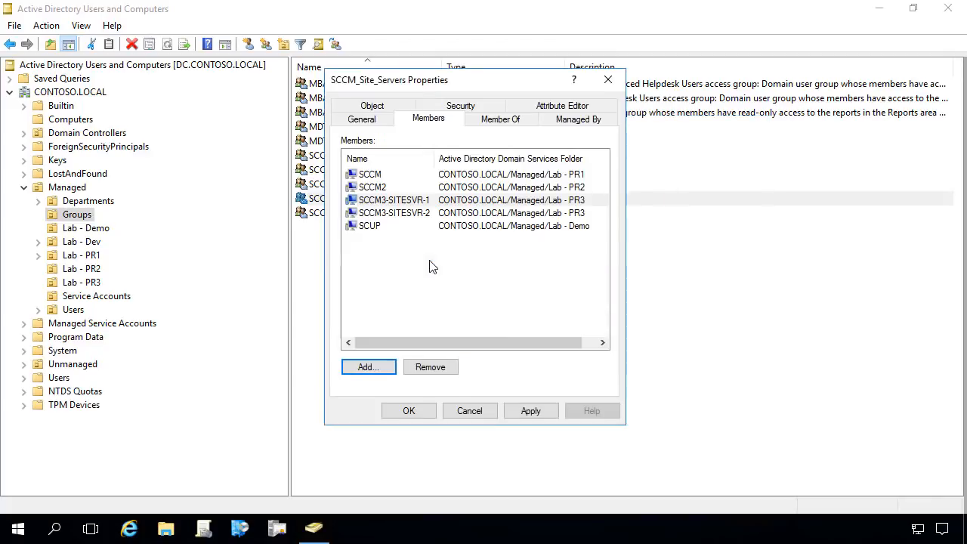
{"action": "left_click", "coordinate": [533, 413]}
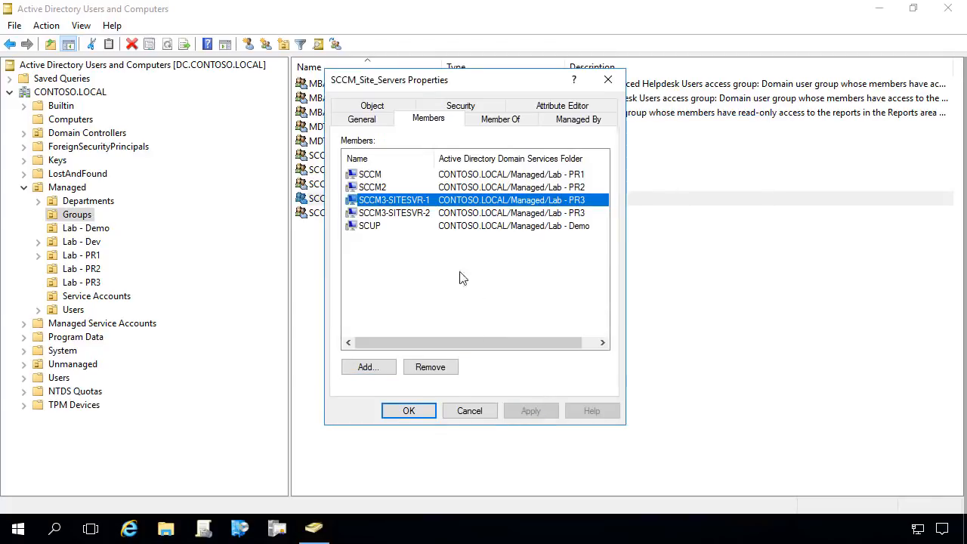
{"action": "left_click", "coordinate": [417, 217]}
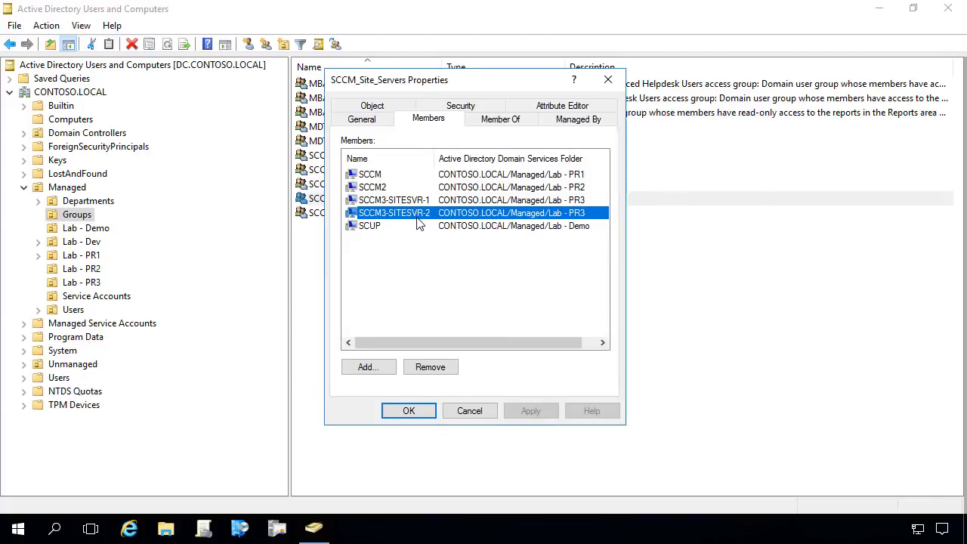
{"action": "left_click", "coordinate": [414, 412]}
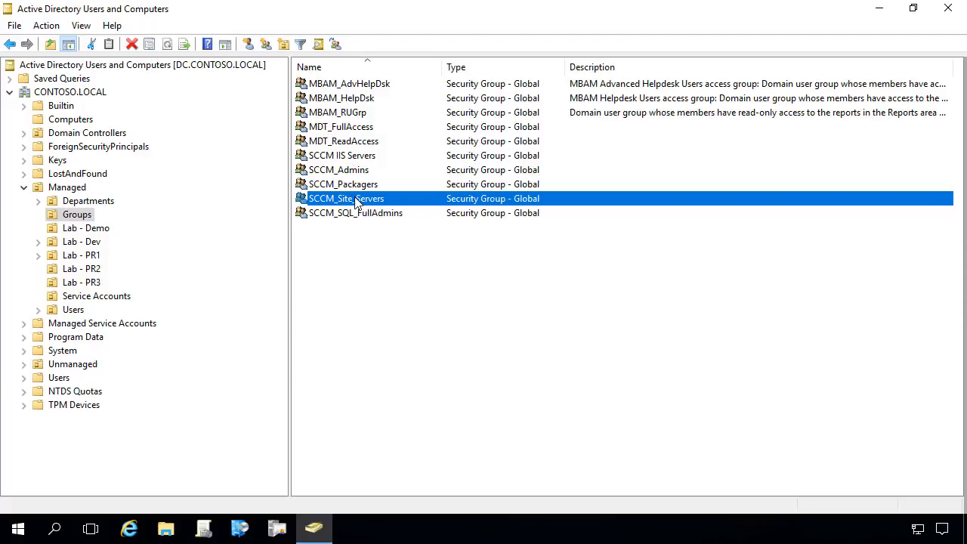
Open the security settings of the System Management container under System in Active Directory Users and Computers.
{"action": "double_click", "coordinate": [62, 351]}
{"action": "scroll", "coordinate": [93, 399], "scroll_direction": "down", "scroll_amount": 2}
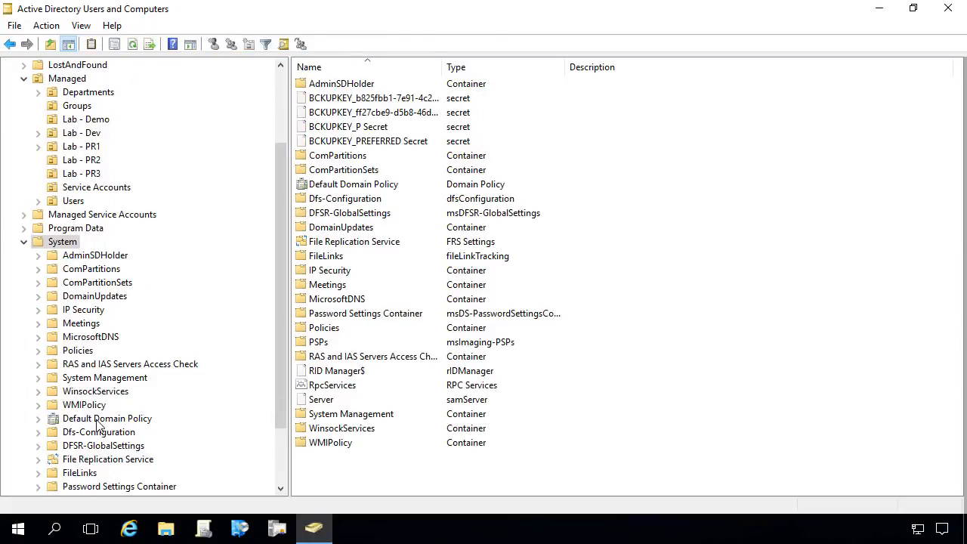
{"action": "right_click", "coordinate": [91, 380]}
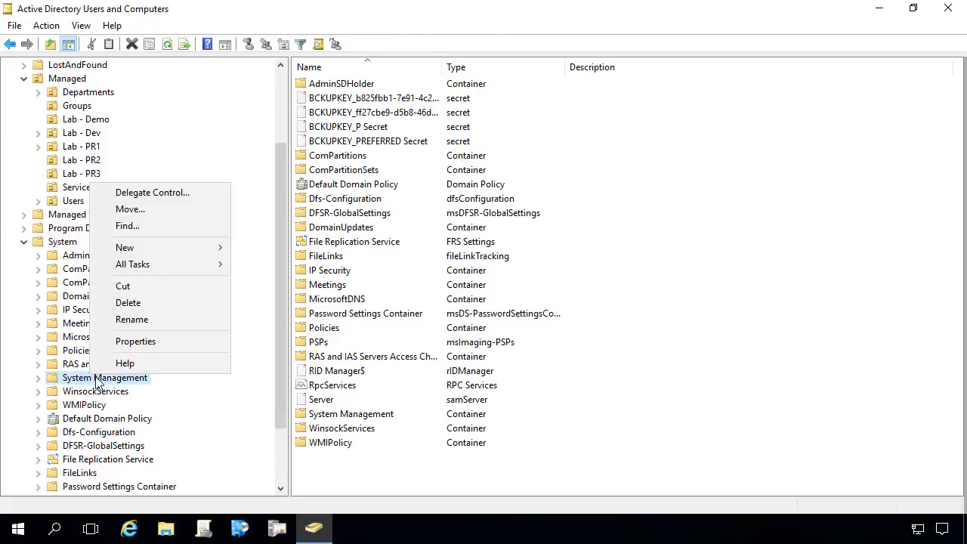
{"action": "left_click", "coordinate": [144, 343]}
{"action": "left_click", "coordinate": [419, 106]}
Review the permissions granted to SCCM_Site_Servers on the System Management container and close its properties.
{"action": "left_click", "coordinate": [434, 192]}
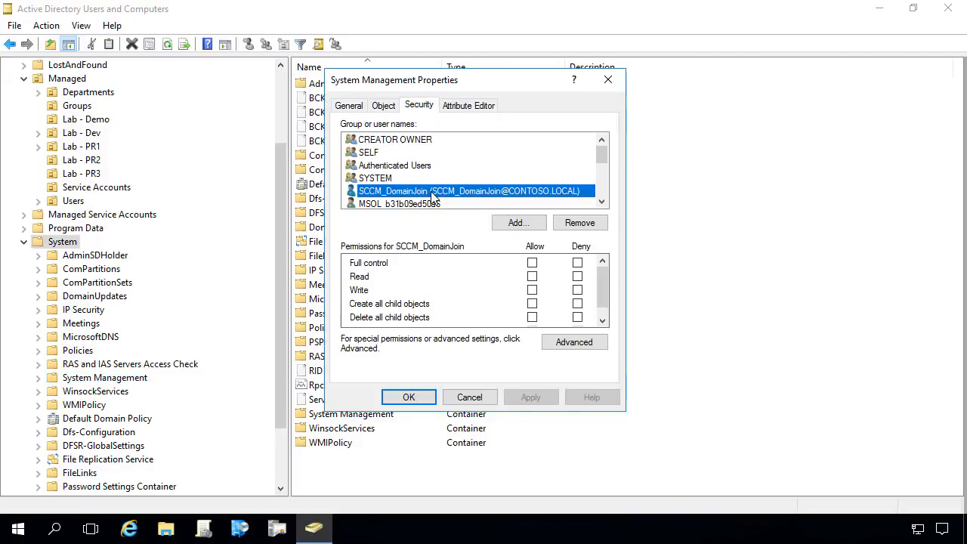
{"action": "scroll", "coordinate": [436, 193], "scroll_direction": "down", "scroll_amount": 3}
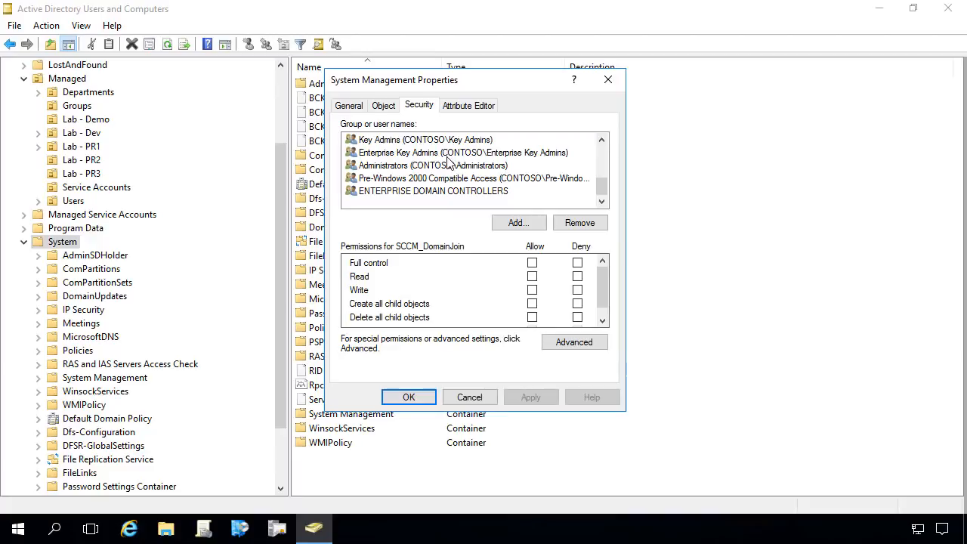
{"action": "scroll", "coordinate": [450, 167], "scroll_direction": "up", "scroll_amount": 1}
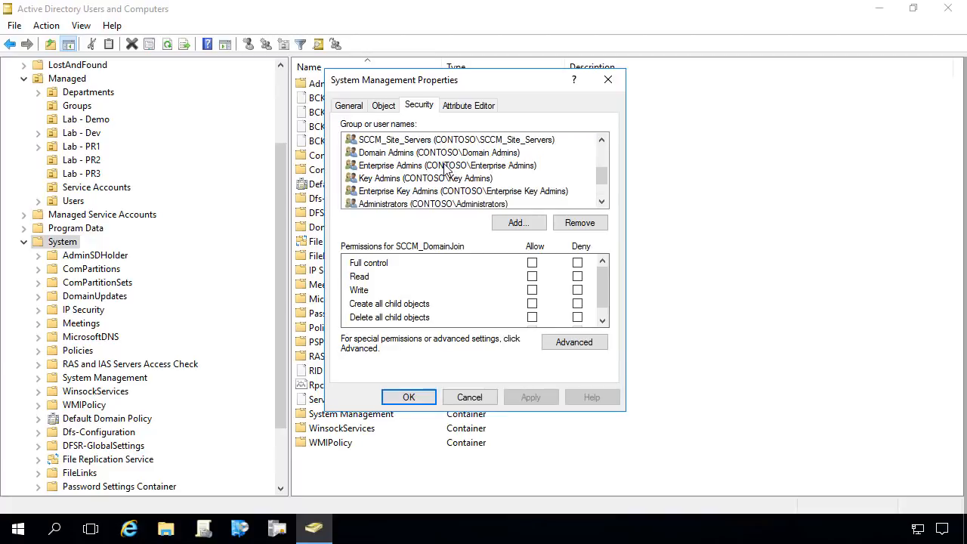
{"action": "scroll", "coordinate": [446, 168], "scroll_direction": "up", "scroll_amount": 1}
{"action": "left_click", "coordinate": [439, 179]}
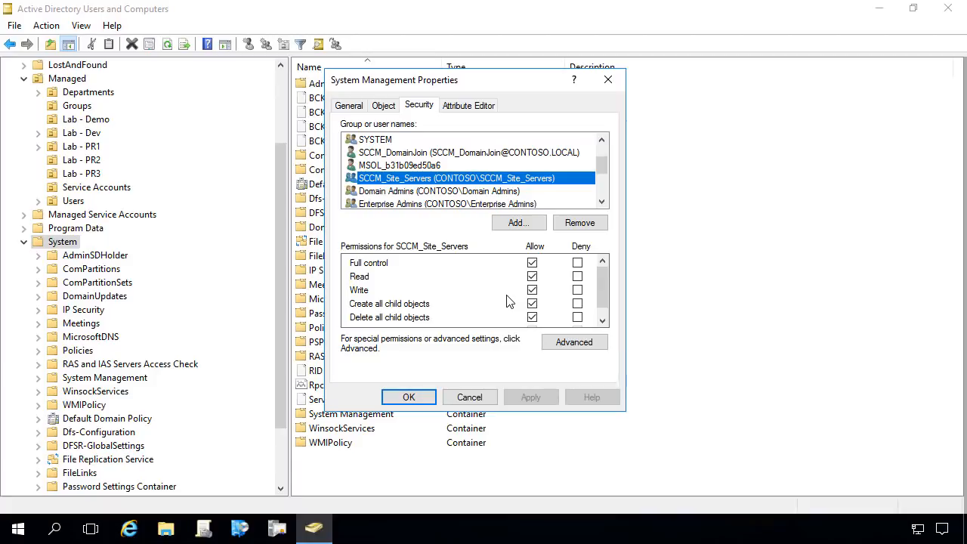
{"action": "left_click", "coordinate": [409, 398]}
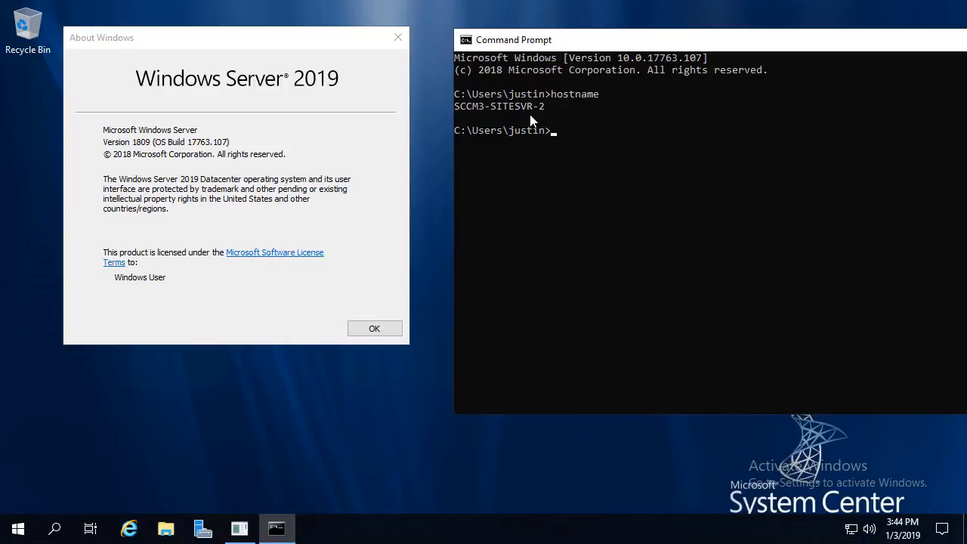
On the second site server, check the host name SCCM3-SITESVR-2 and restart the server with the reason Other (Unplanned).
{"action": "left_click_drag", "start_coordinate": [548, 107], "coordinate": [454, 106]}
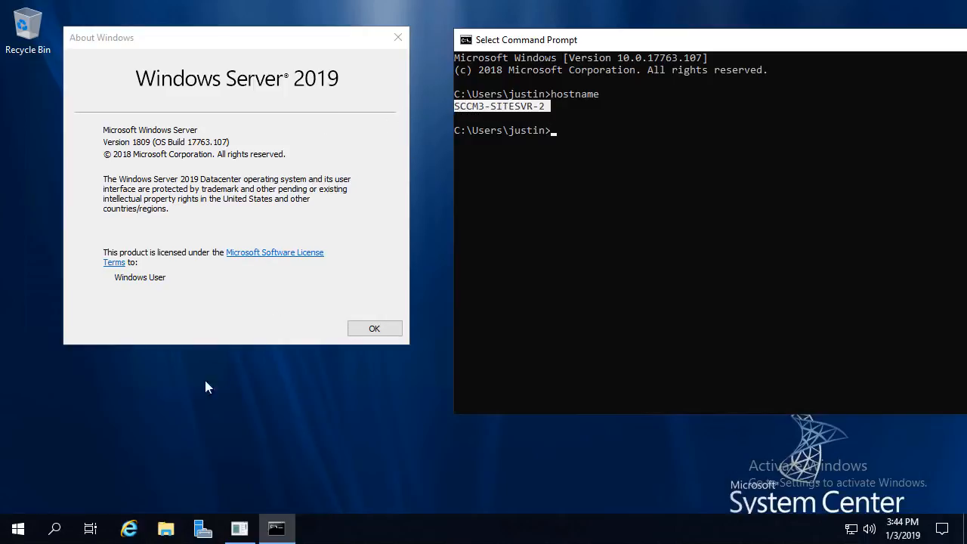
{"action": "left_click", "coordinate": [18, 528]}
{"action": "left_click", "coordinate": [19, 496]}
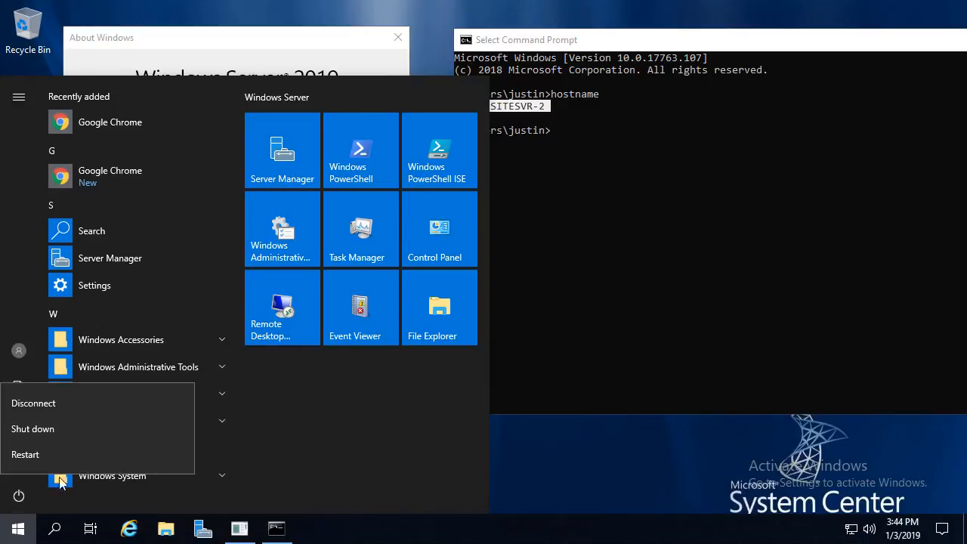
{"action": "left_click", "coordinate": [79, 453]}
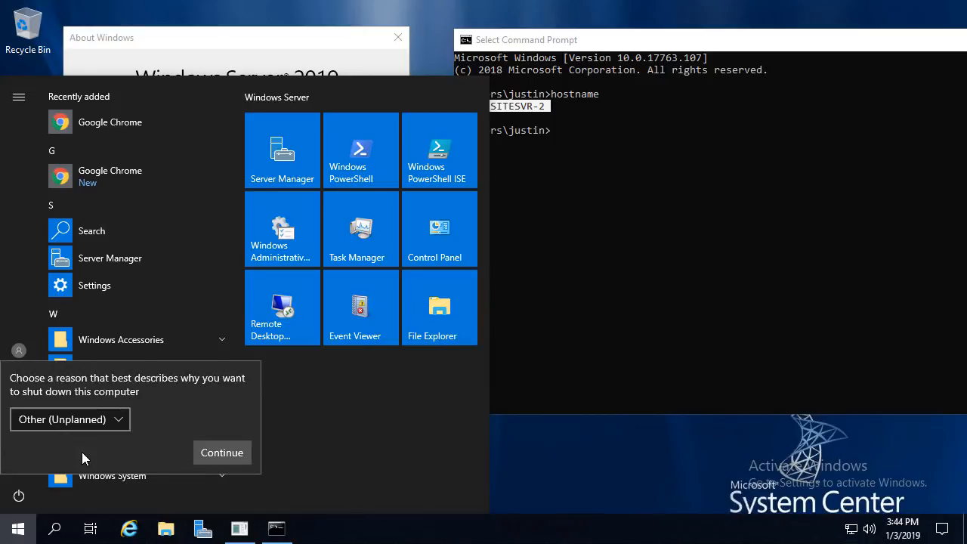
{"action": "left_click", "coordinate": [219, 454]}
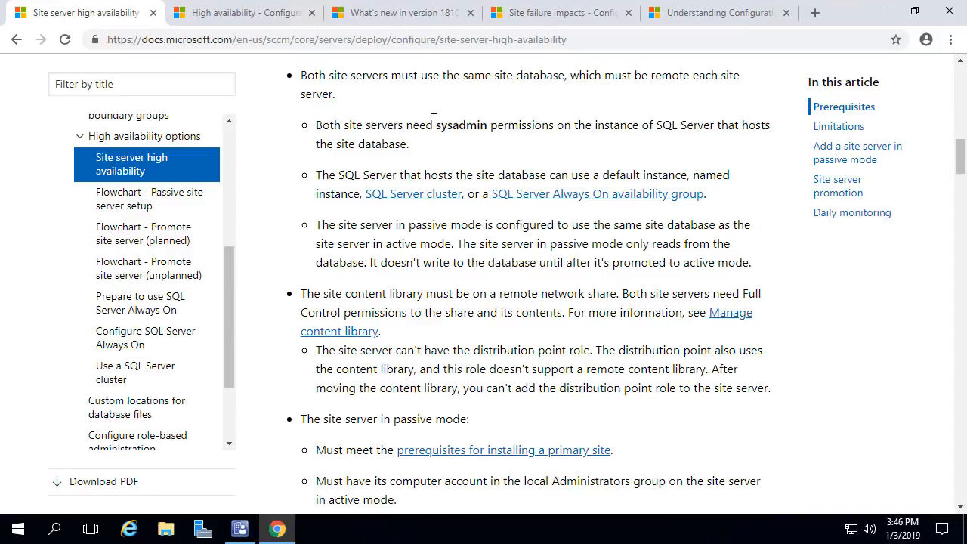
Review the sysadmin requirement in the documentation and, on the SQL server SCCM3DB, show the members of the local Administrators group in Computer Management.
{"action": "left_click_drag", "start_coordinate": [430, 117], "coordinate": [559, 137]}
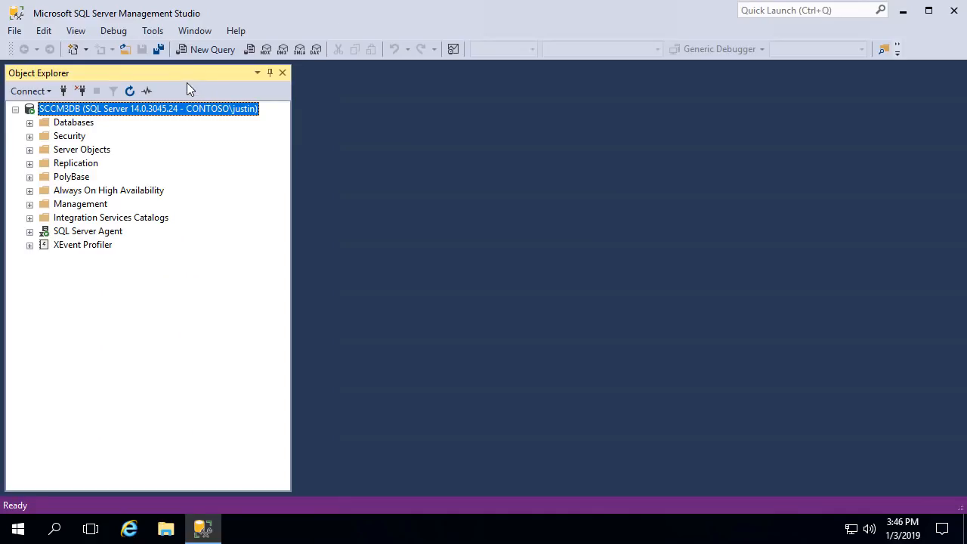
{"action": "left_click", "coordinate": [27, 527]}
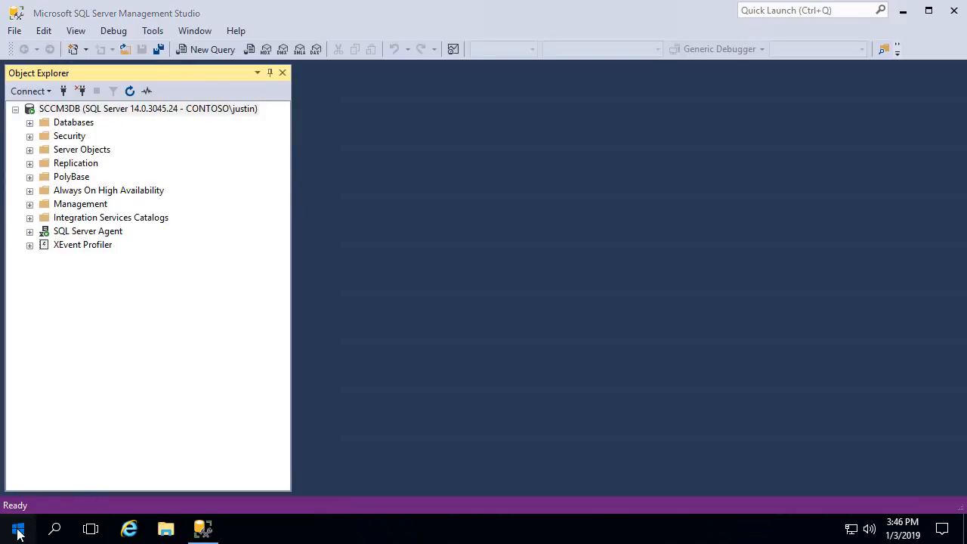
{"action": "right_click", "coordinate": [18, 529]}
{"action": "left_click", "coordinate": [107, 280]}
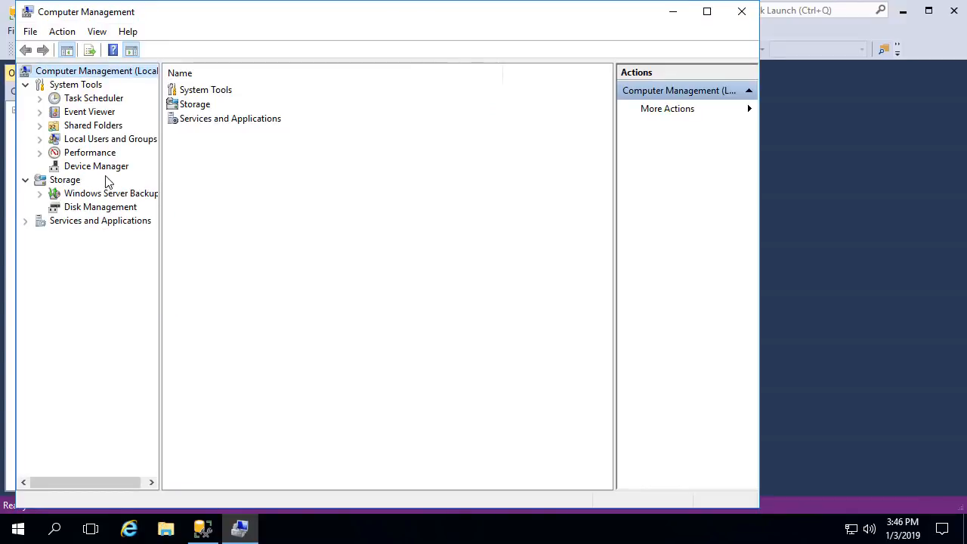
{"action": "left_click", "coordinate": [96, 140]}
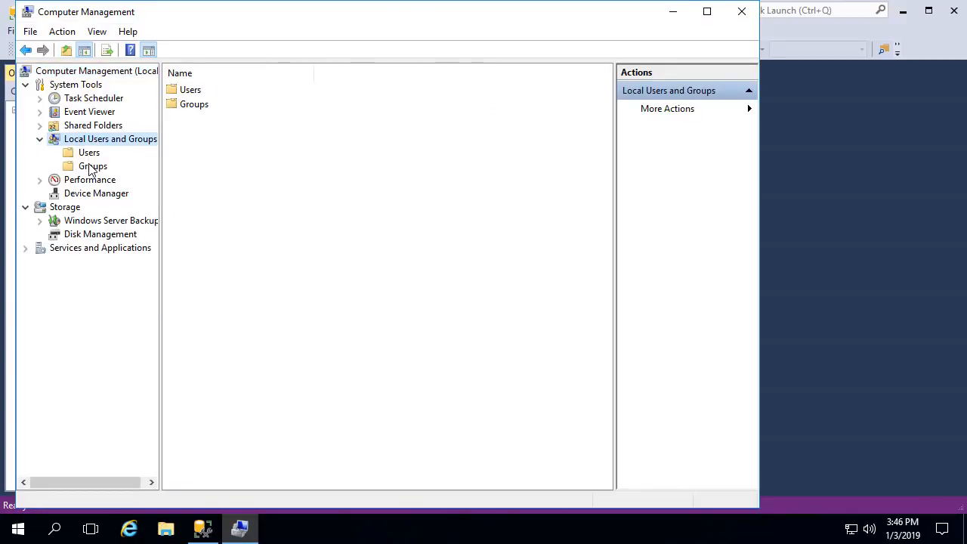
{"action": "left_click", "coordinate": [91, 167]}
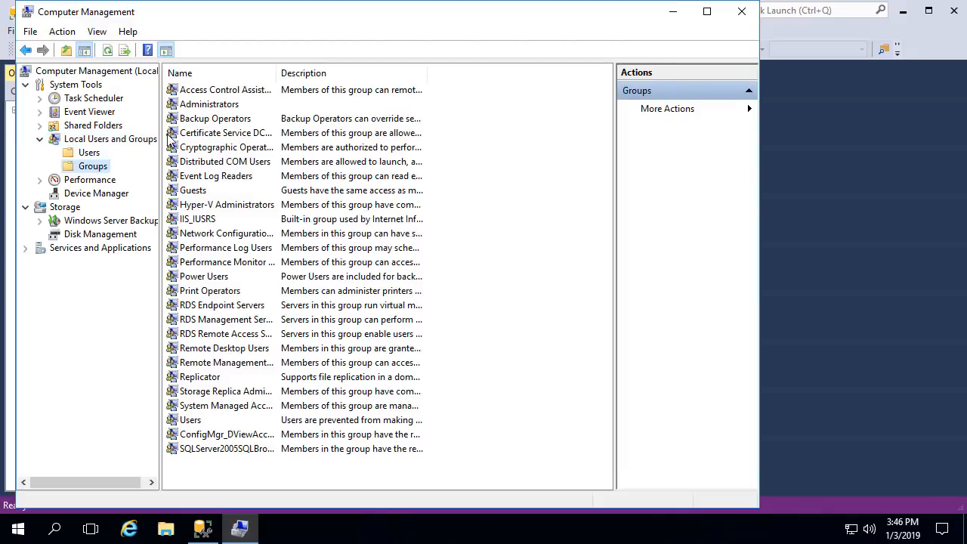
{"action": "double_click", "coordinate": [207, 105]}
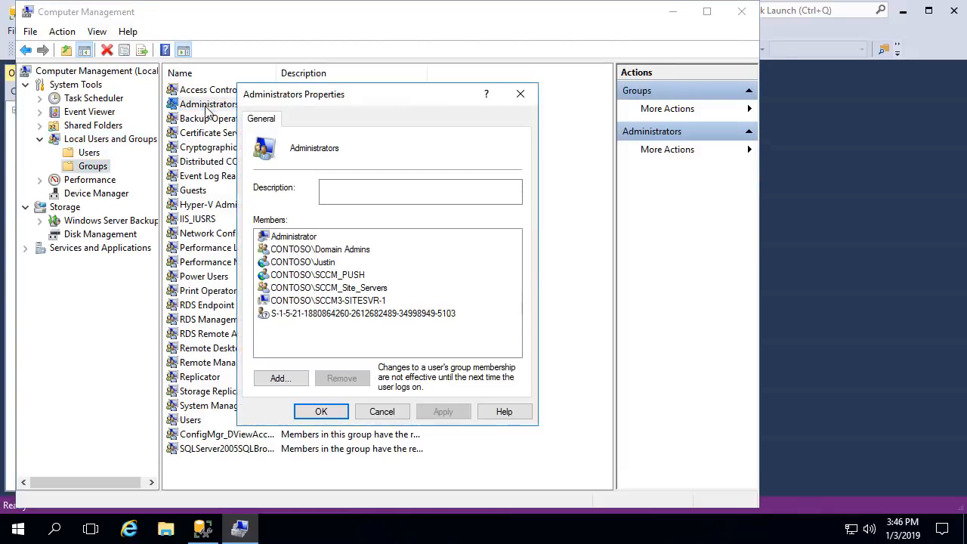
Check the SCCM_Site_Servers and SCCM3-SITESVR-1 entries among the local Administrators members and close Computer Management.
{"action": "left_click", "coordinate": [346, 288]}
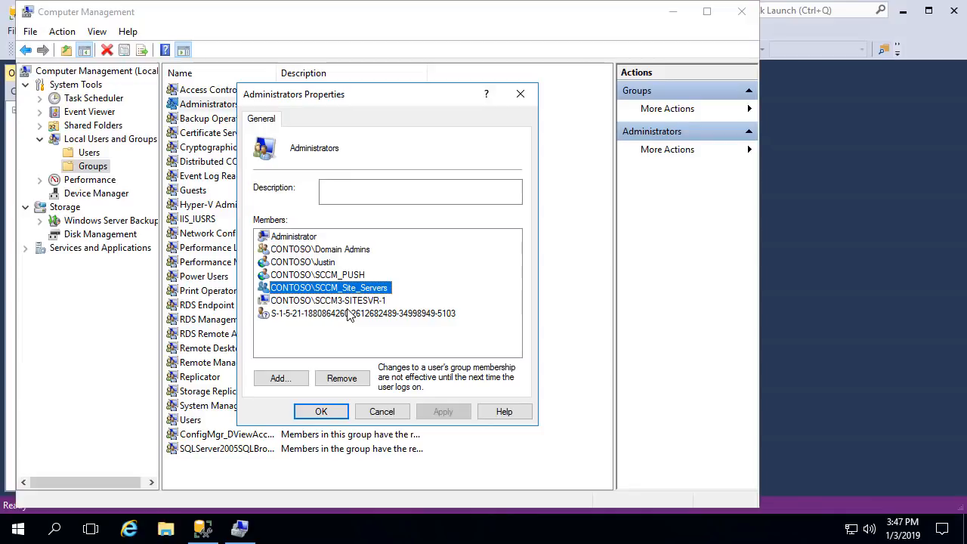
{"action": "left_click", "coordinate": [346, 302]}
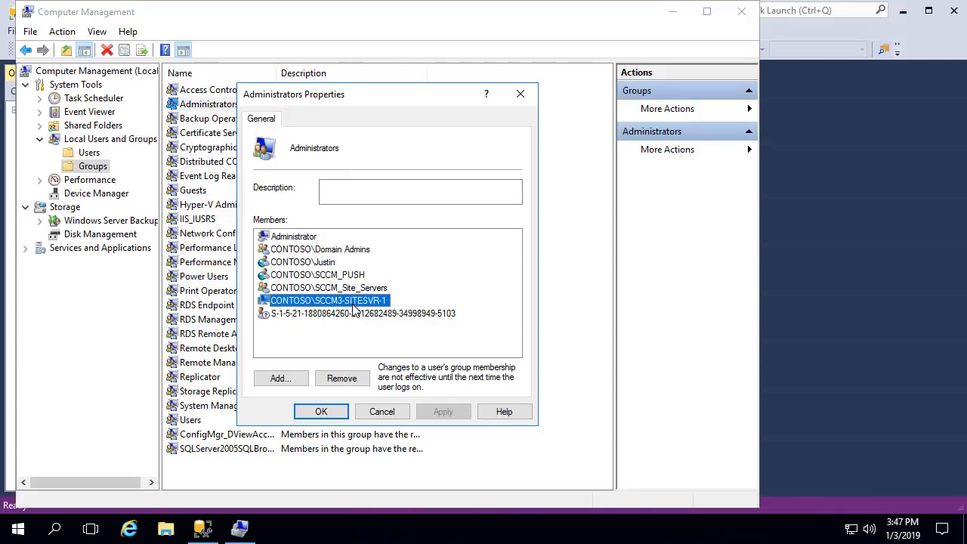
{"action": "left_click", "coordinate": [321, 411]}
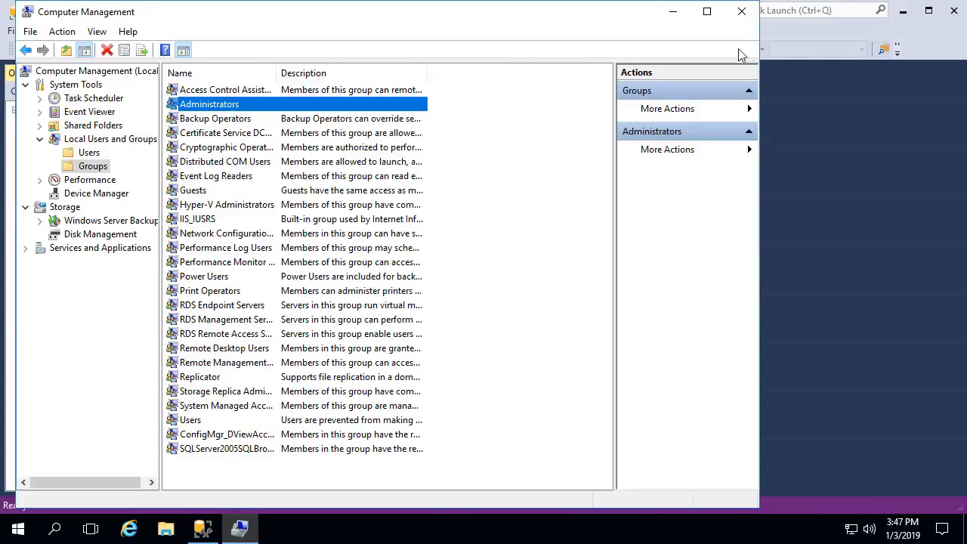
{"action": "left_click", "coordinate": [743, 13]}
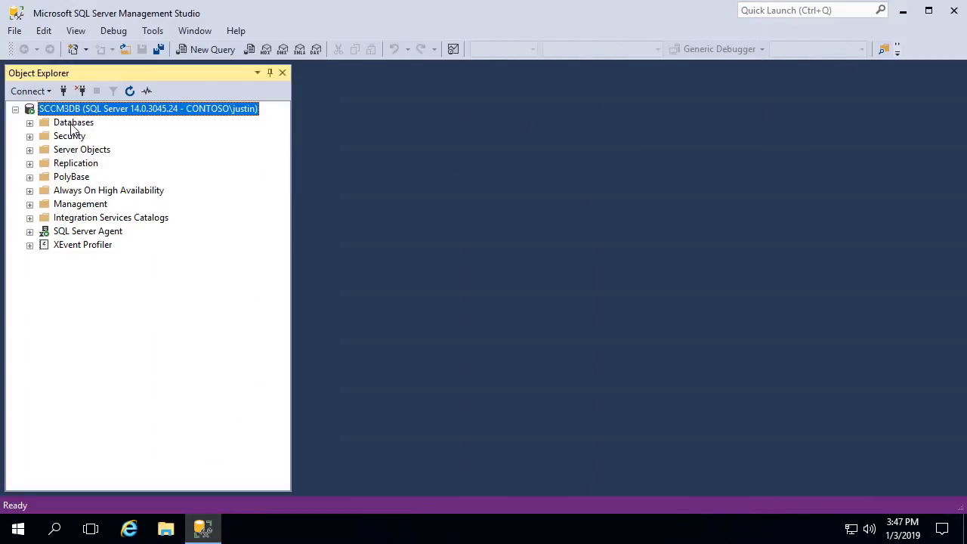
In SQL Server Management Studio, list the security logins of SCCM3DB and check the SCCM3-SITESVR-1$ login.
{"action": "double_click", "coordinate": [72, 136]}
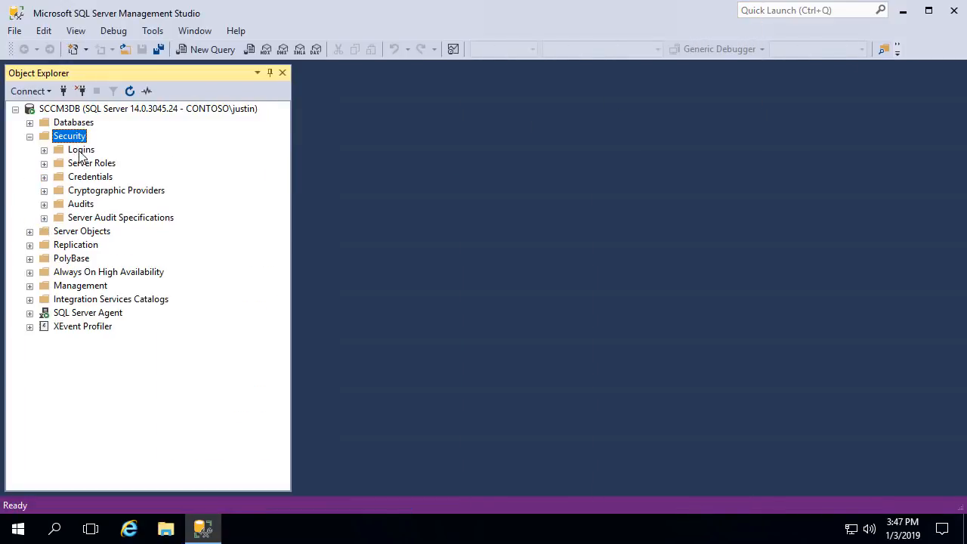
{"action": "double_click", "coordinate": [80, 151]}
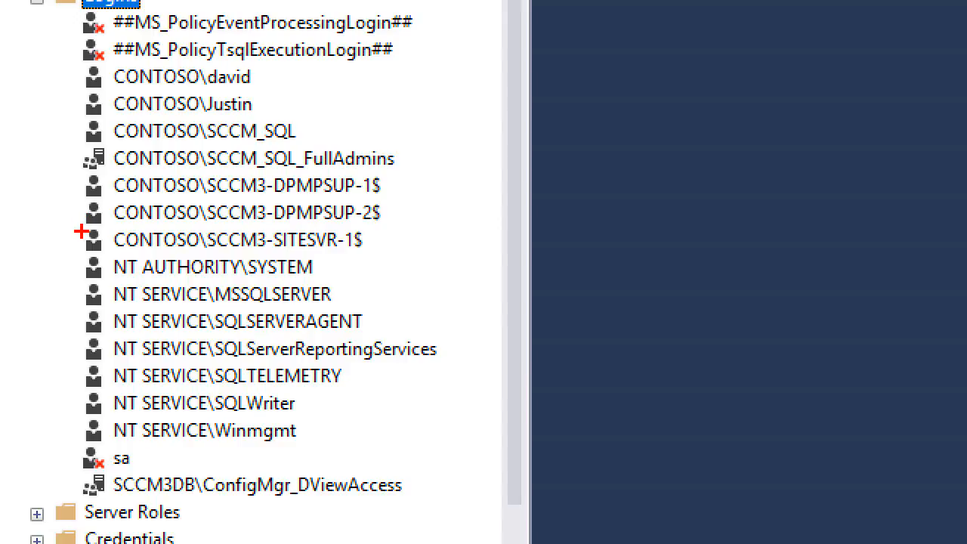
{"action": "left_click_drag", "start_coordinate": [80, 225], "coordinate": [404, 254]}
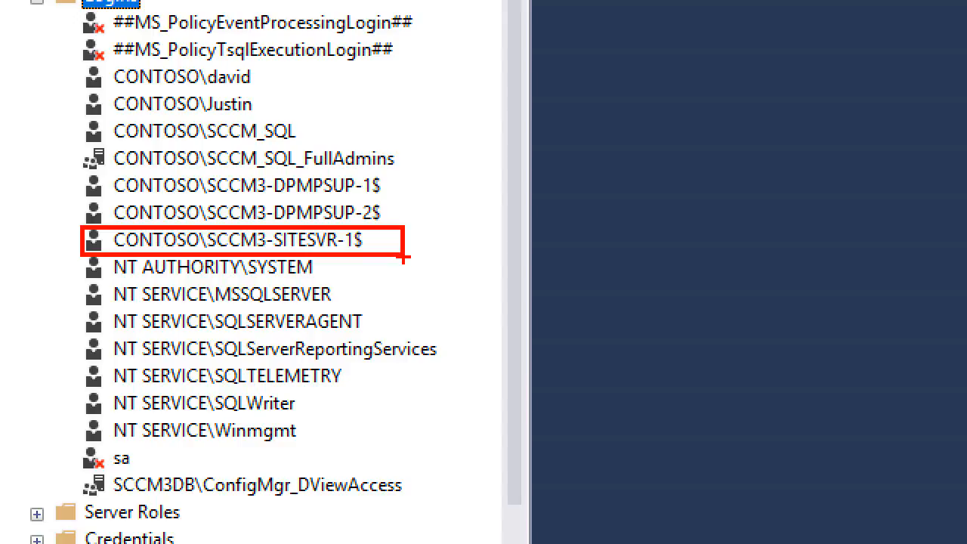
{"action": "key", "text": "Escape"}
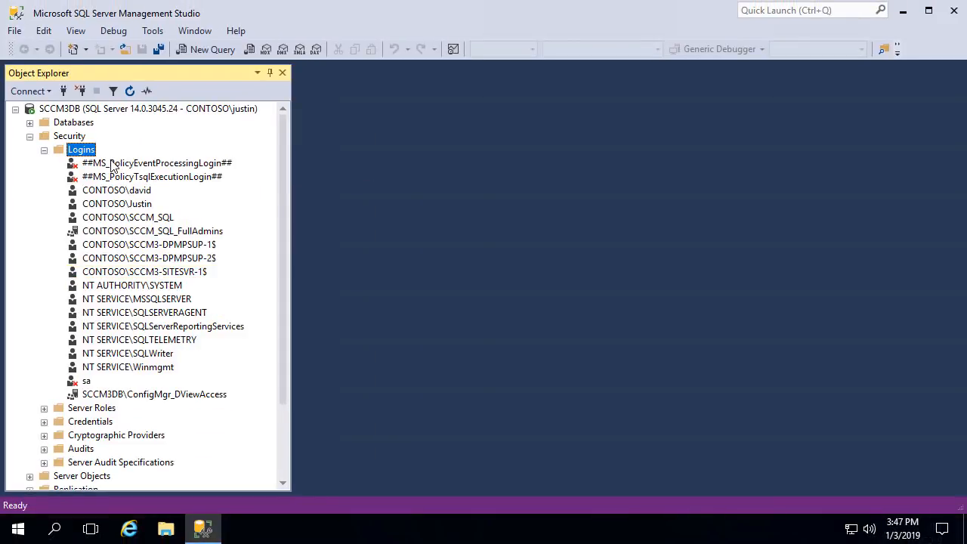
Start a new SQL login and set its account search to include Groups and cover the Entire Directory.
{"action": "right_click", "coordinate": [89, 151]}
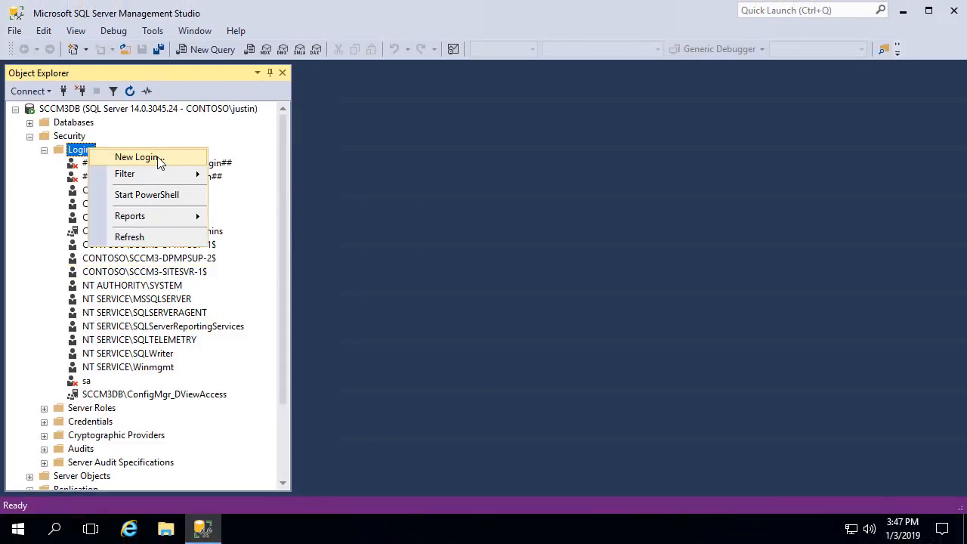
{"action": "left_click", "coordinate": [160, 160]}
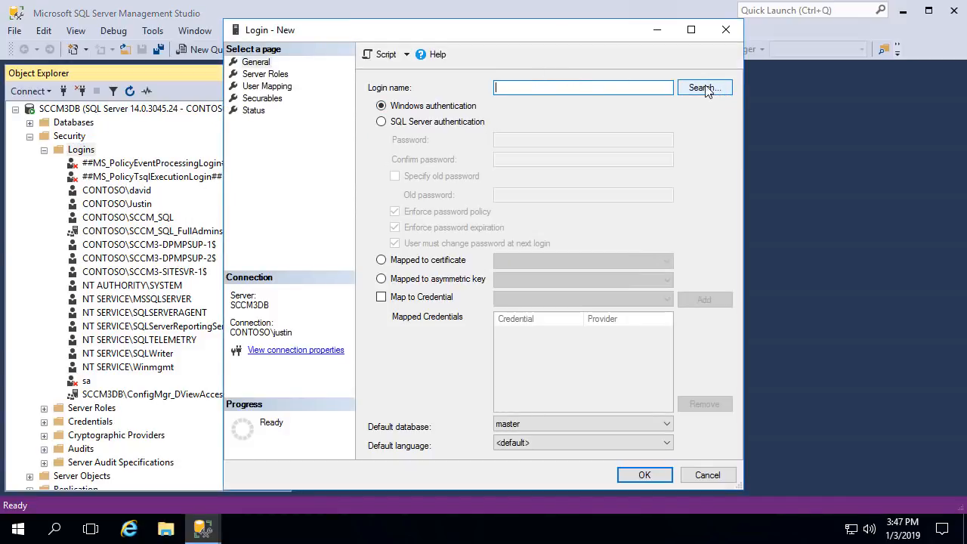
{"action": "left_click", "coordinate": [702, 88]}
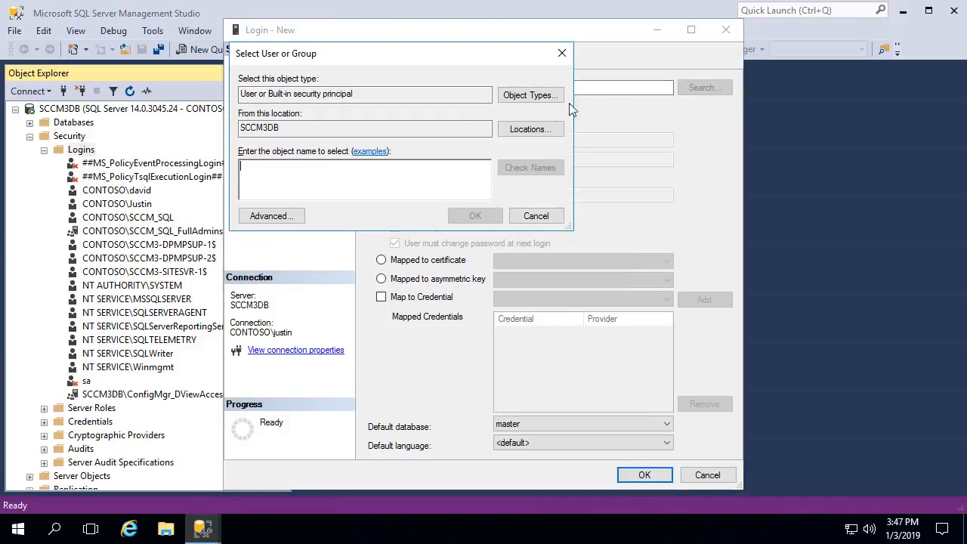
{"action": "left_click", "coordinate": [531, 95]}
{"action": "left_click", "coordinate": [253, 167]}
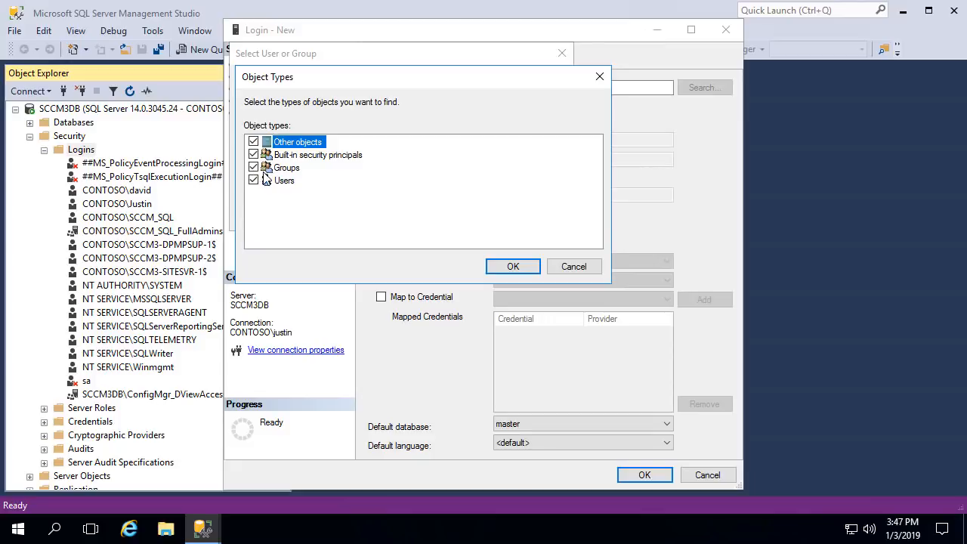
{"action": "left_click", "coordinate": [513, 266]}
{"action": "left_click", "coordinate": [529, 129]}
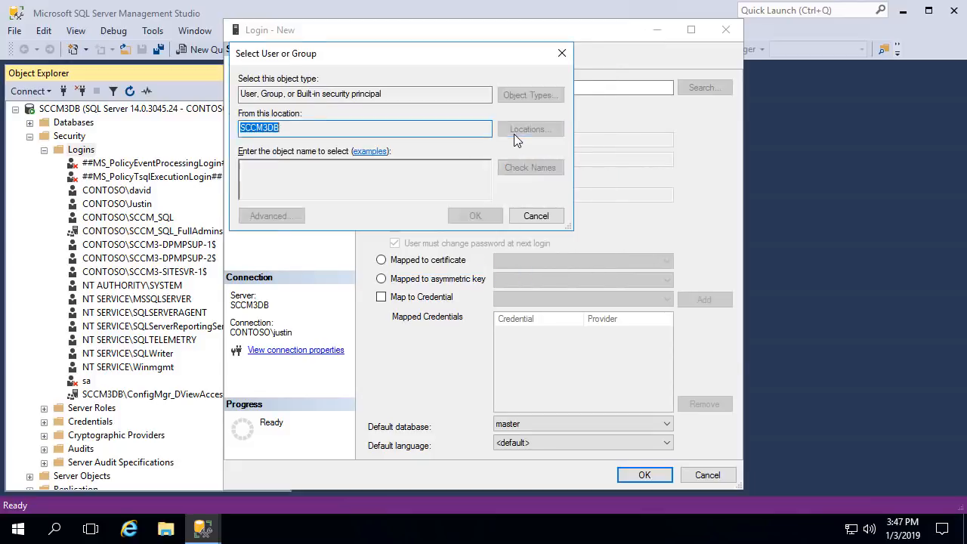
{"action": "left_click", "coordinate": [317, 154]}
{"action": "left_click", "coordinate": [513, 266]}
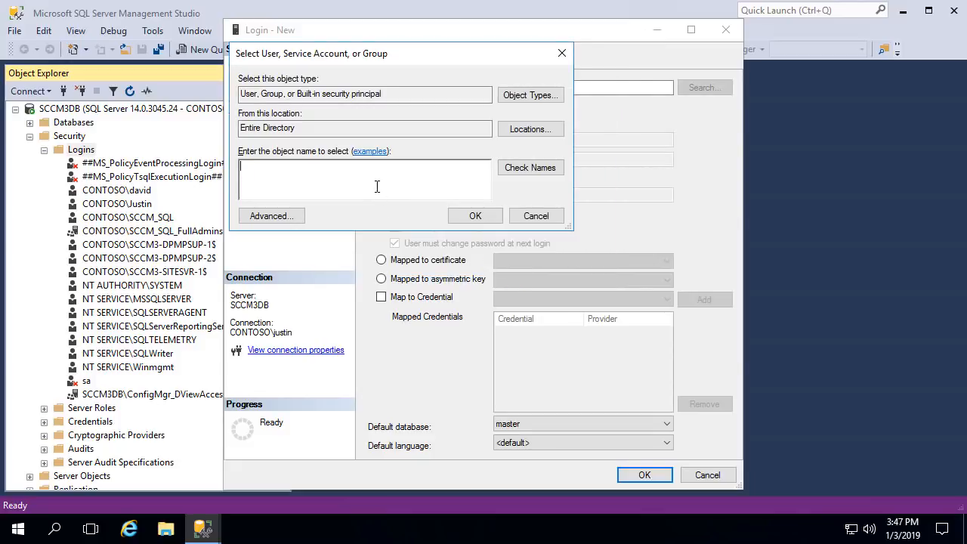
Look up "SCCM_S" and pick the SCCM_Site_Servers group as the login name.
{"action": "type", "text": "SCCM_S"}
{"action": "key", "text": "ctrl+k"}
{"action": "double_click", "coordinate": [338, 158]}
{"action": "double_click", "coordinate": [342, 174]}
{"action": "key", "text": "Return"}
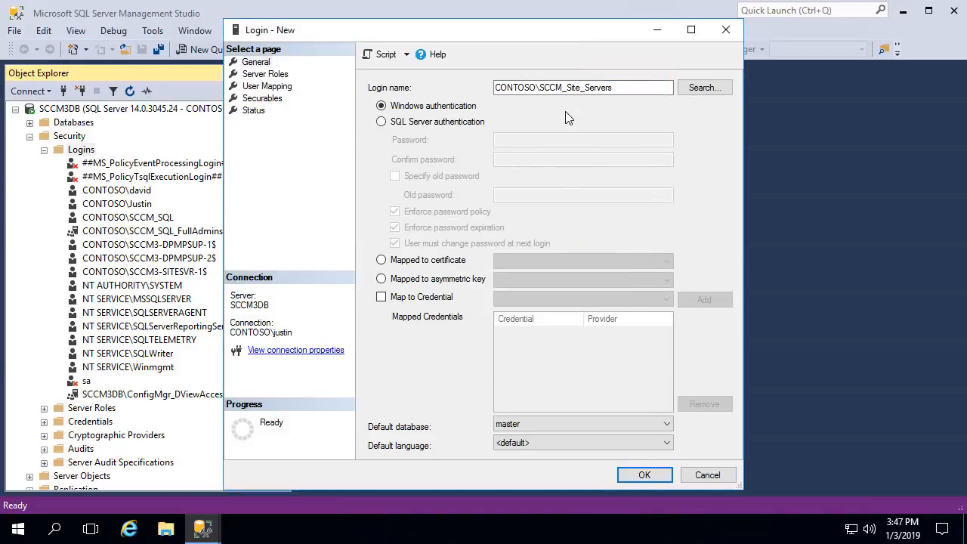
Assign the sysadmin server role to the SCCM_Site_Servers login and create the login.
{"action": "left_click", "coordinate": [273, 75]}
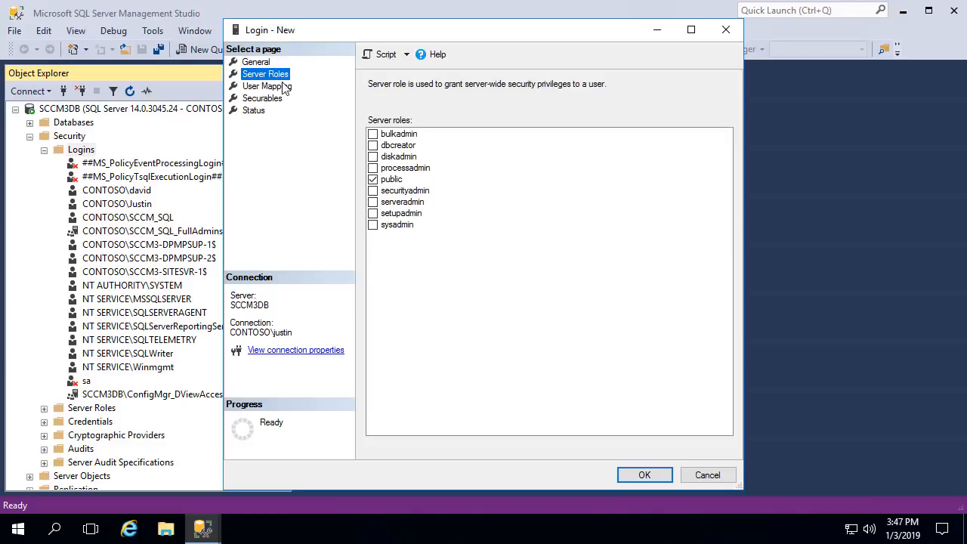
{"action": "left_click", "coordinate": [373, 225]}
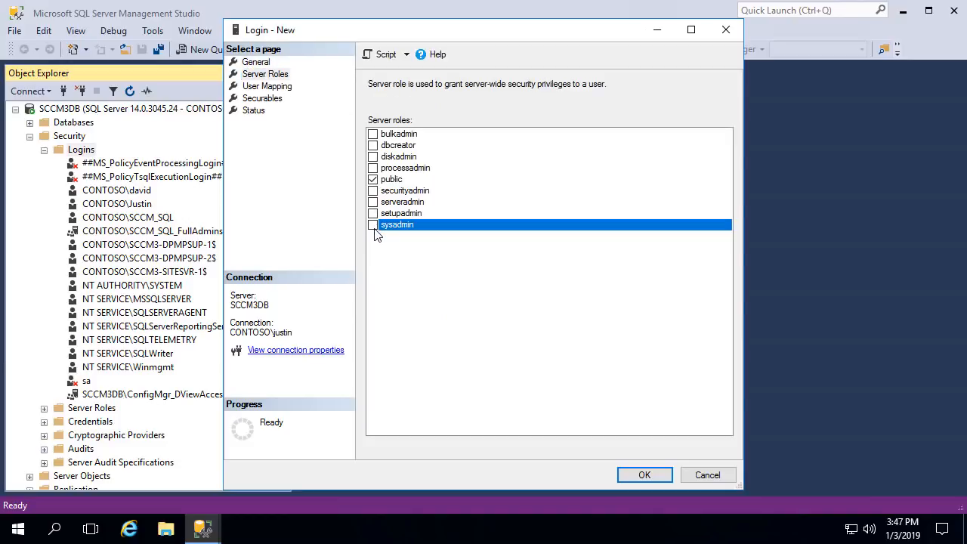
{"action": "left_click", "coordinate": [641, 476]}
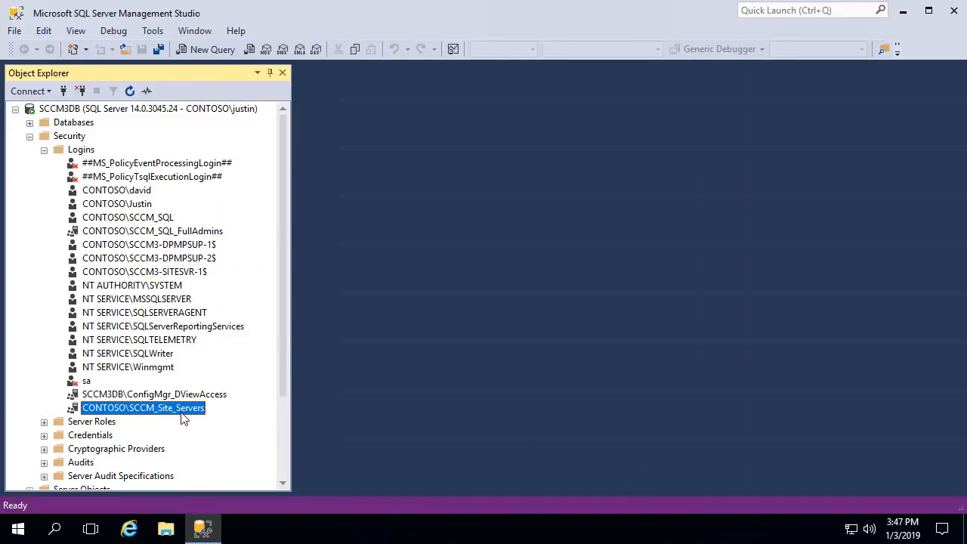
Create a Windows-authenticated SQL login for CONTOSO\SCCM3-SITESVR-2$ on SCCM3DB with the sysadmin server role.
{"action": "right_click", "coordinate": [81, 151]}
{"action": "left_click", "coordinate": [133, 160]}
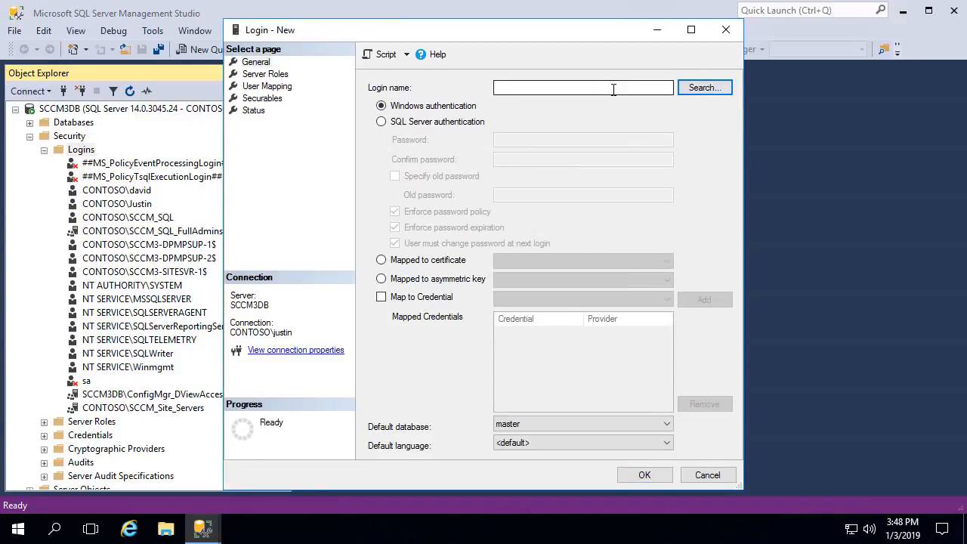
{"action": "type", "text": "CONTOSO\\SCCM3-SITESVR-2$"}
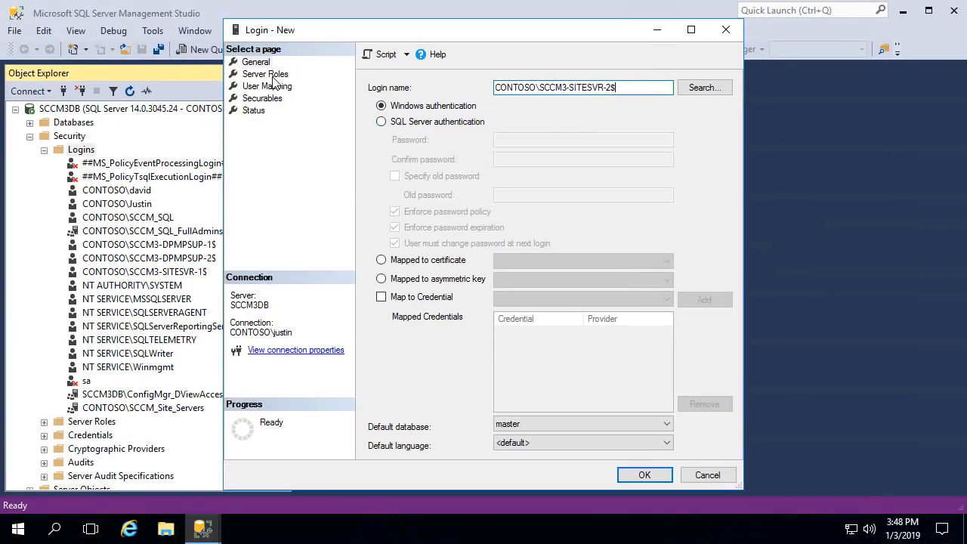
{"action": "left_click", "coordinate": [265, 74]}
{"action": "left_click", "coordinate": [379, 226]}
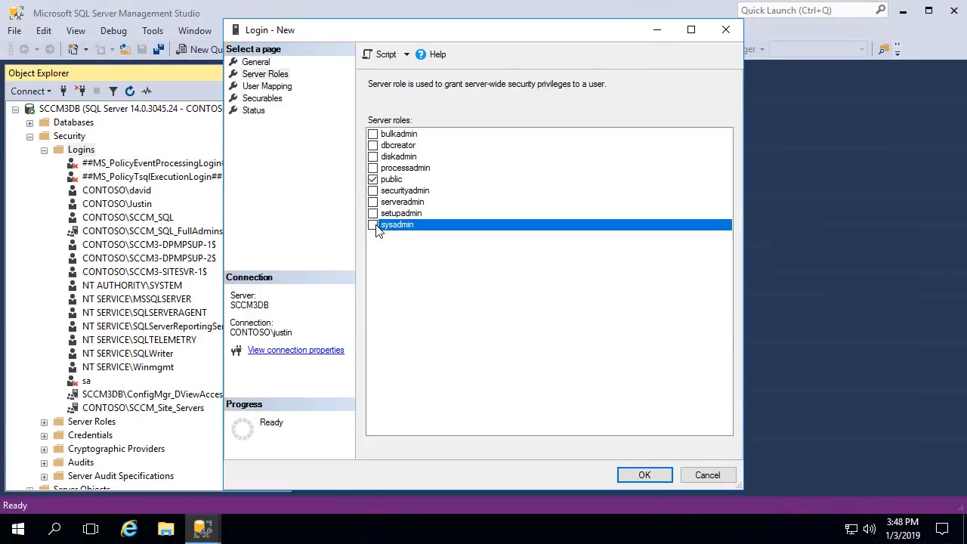
{"action": "left_click", "coordinate": [644, 475]}
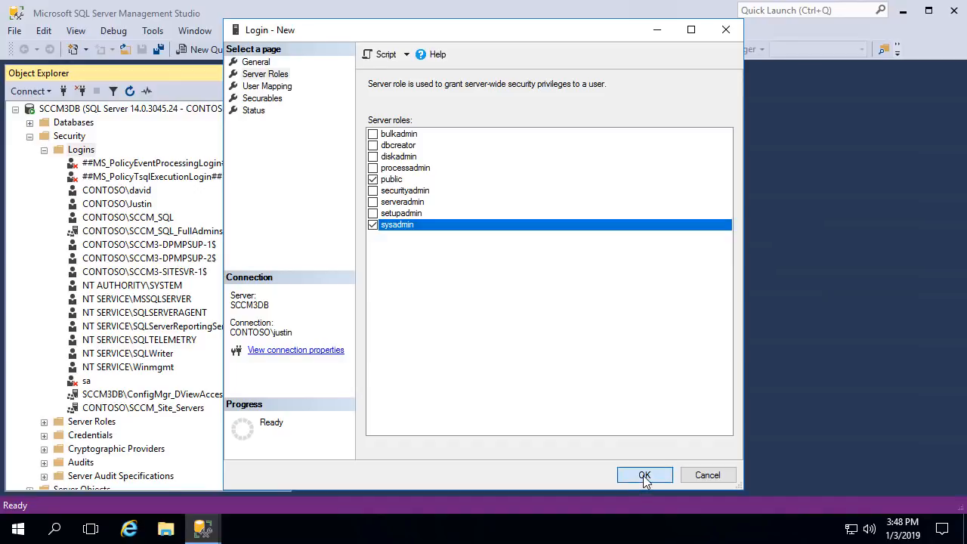
{"action": "left_click", "coordinate": [190, 424]}
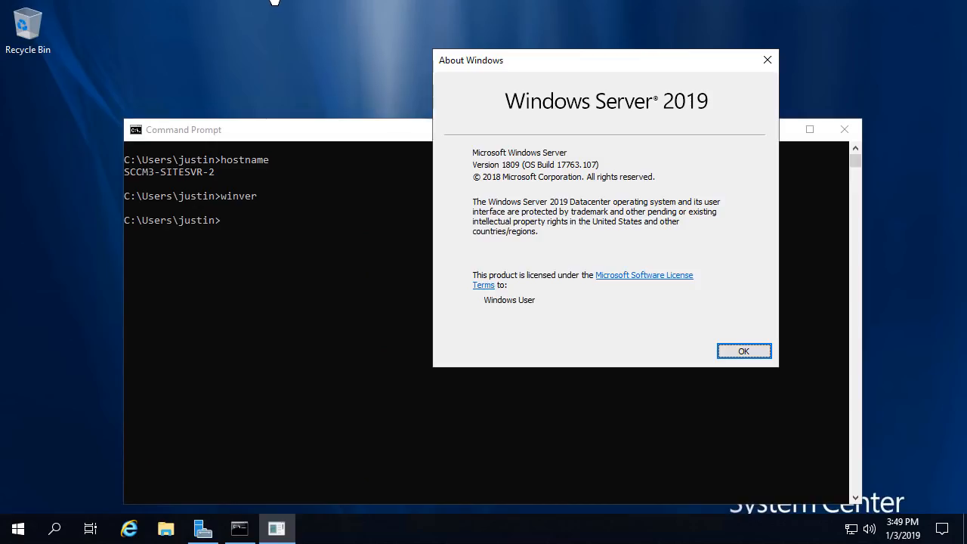
Switch to Server Manager on SCCM3-SITESVR-2 and start a role-based or feature-based installation with this server as the destination.
{"action": "left_click_drag", "start_coordinate": [577, 68], "coordinate": [687, 65]}
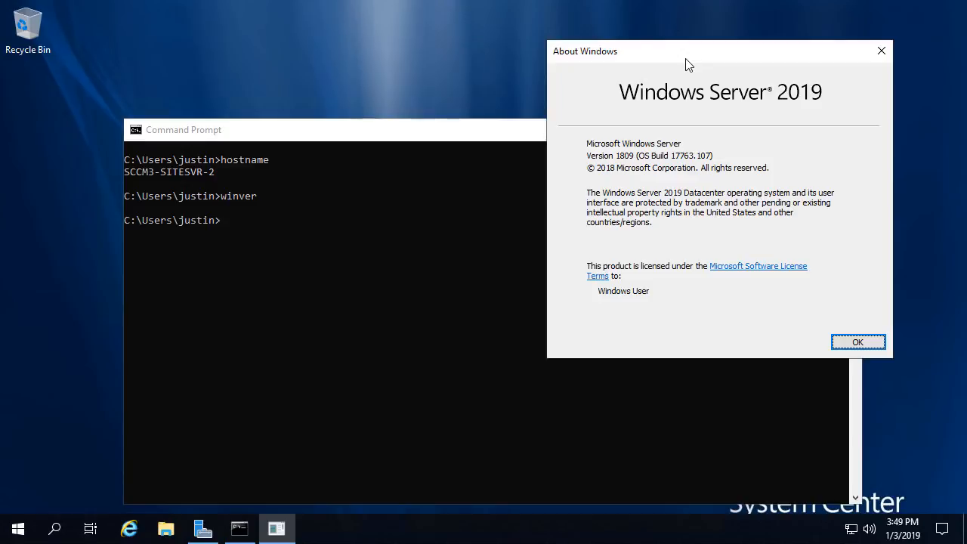
{"action": "left_click", "coordinate": [204, 532]}
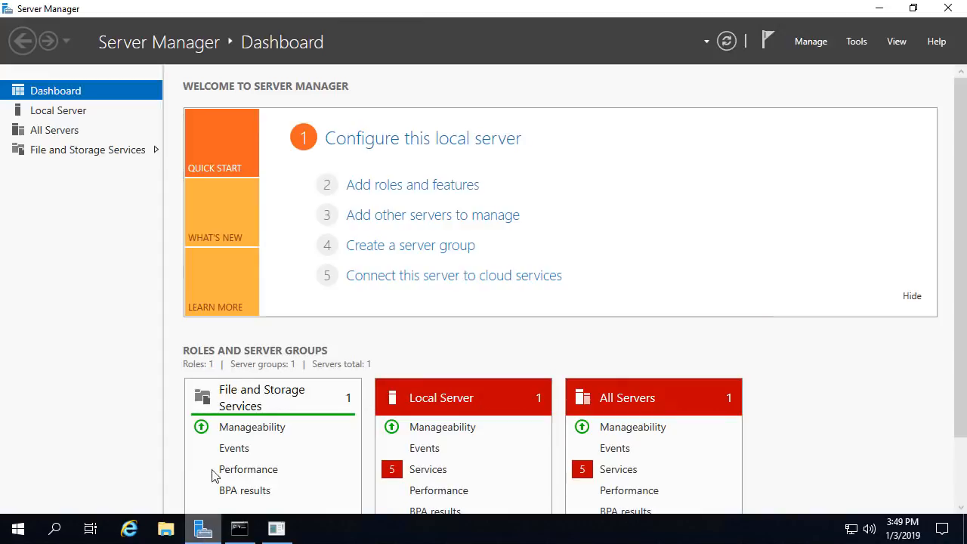
{"action": "left_click", "coordinate": [379, 191]}
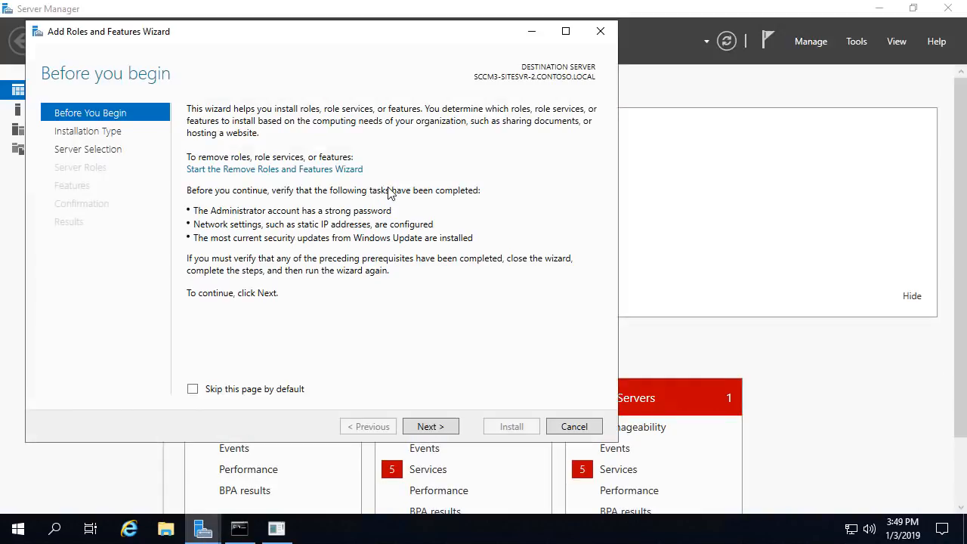
{"action": "left_click", "coordinate": [429, 427]}
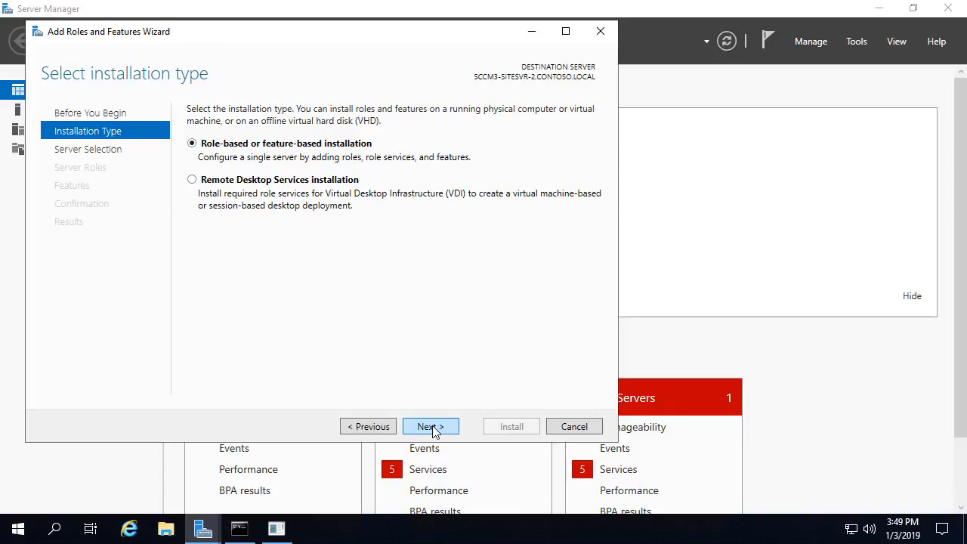
{"action": "left_click", "coordinate": [430, 427]}
{"action": "left_click", "coordinate": [429, 427]}
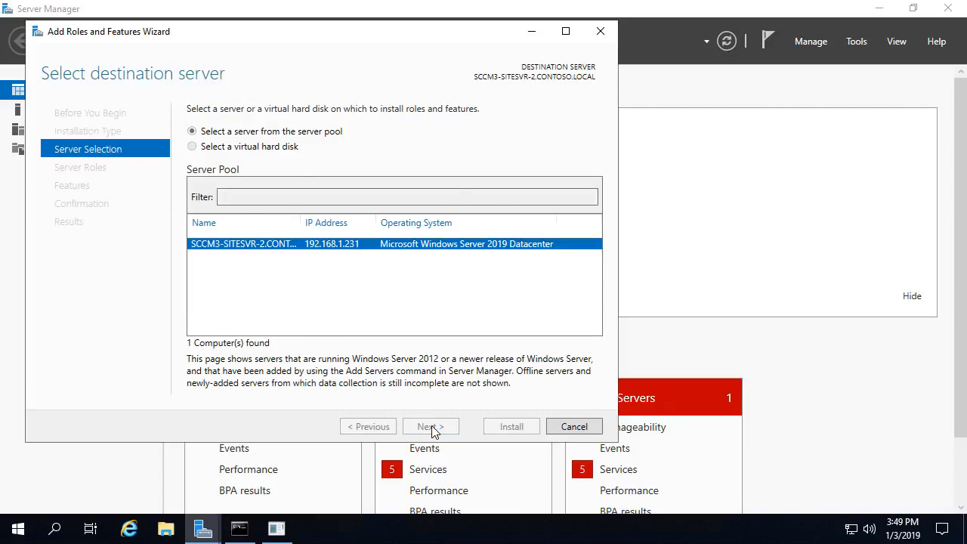
Add no server roles and choose .NET Framework 3.5 Features as the feature to install.
{"action": "left_click", "coordinate": [428, 427]}
{"action": "scroll", "coordinate": [281, 363], "scroll_direction": "down", "scroll_amount": 7}
{"action": "scroll", "coordinate": [278, 355], "scroll_direction": "up", "scroll_amount": 7}
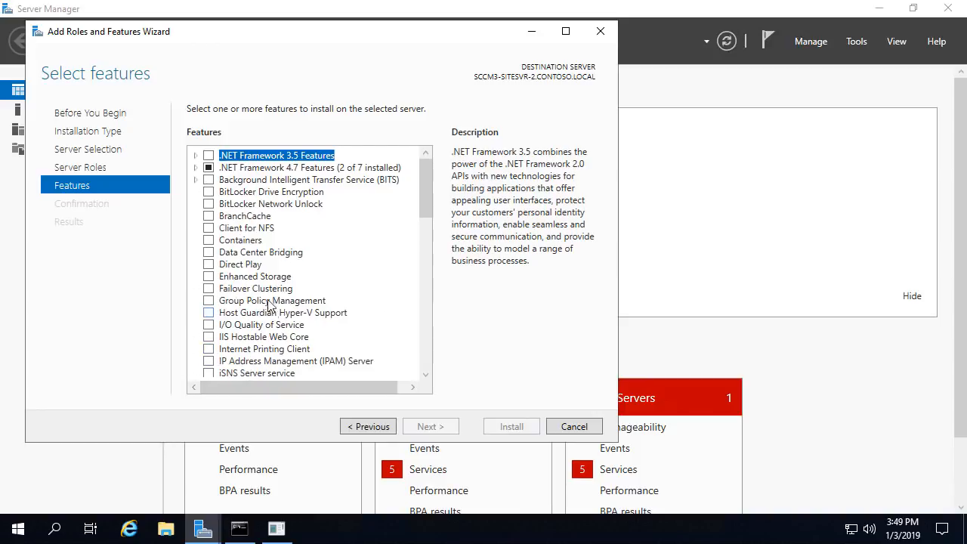
{"action": "left_click", "coordinate": [209, 156]}
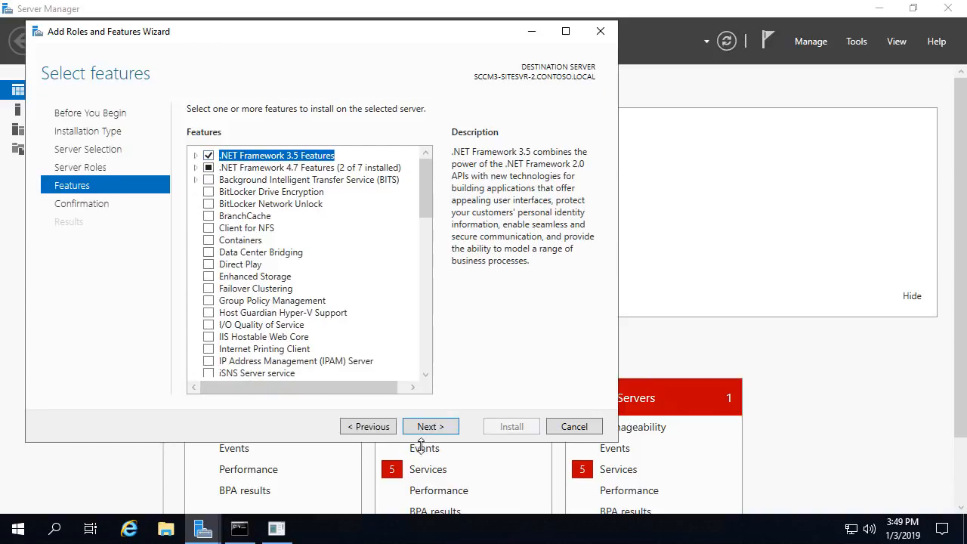
{"action": "left_click", "coordinate": [430, 427]}
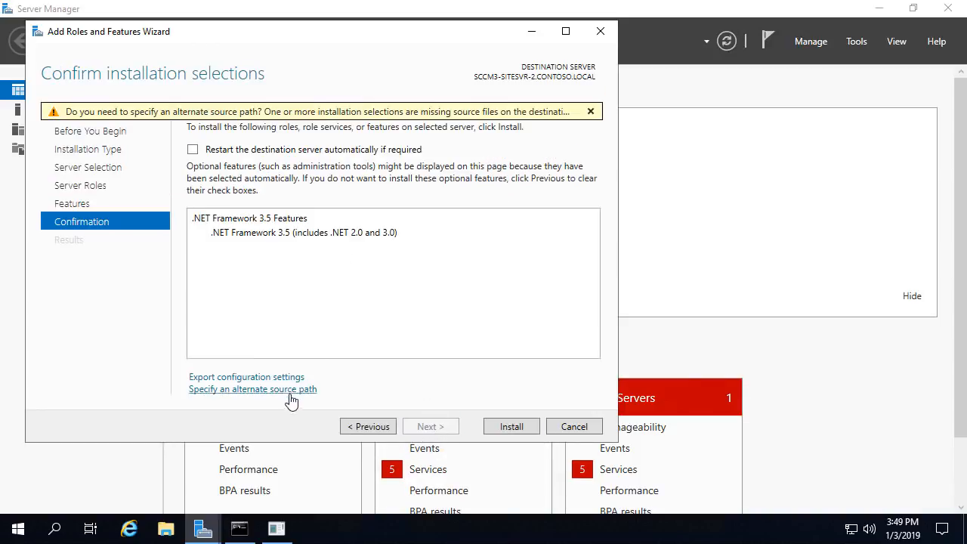
In File Explorer, open the sources\sxs folder on DVD Drive (Z:) and copy its path.
{"action": "left_click", "coordinate": [165, 529]}
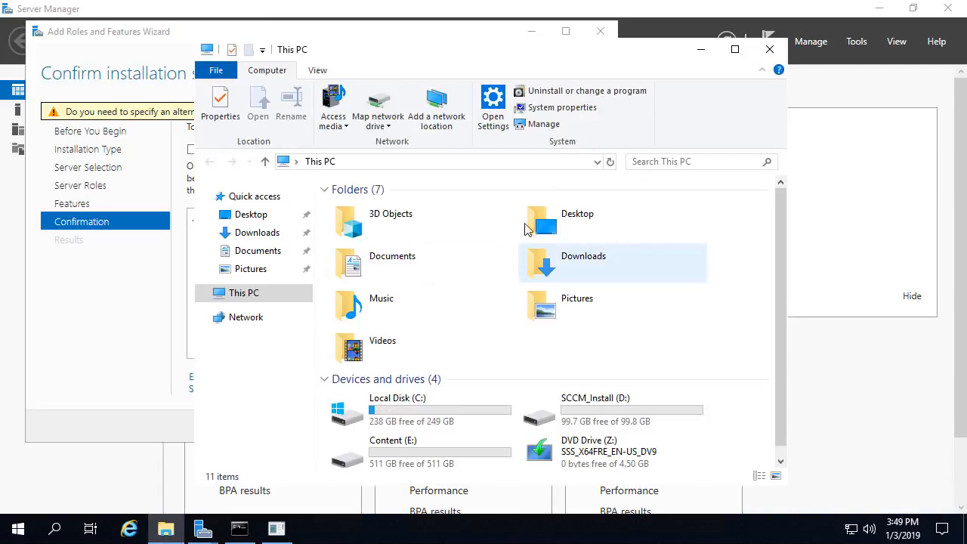
{"action": "right_click", "coordinate": [601, 446]}
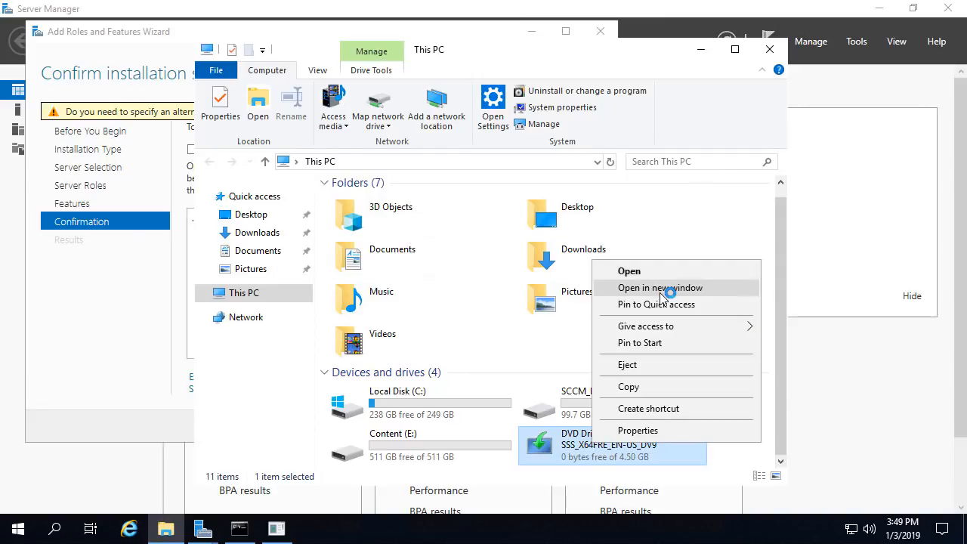
{"action": "left_click", "coordinate": [660, 290]}
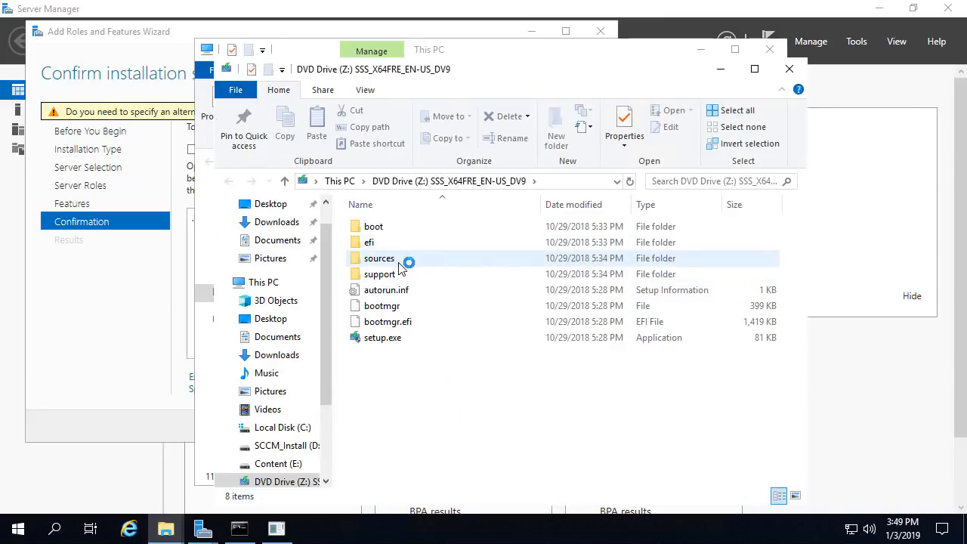
{"action": "double_click", "coordinate": [399, 261]}
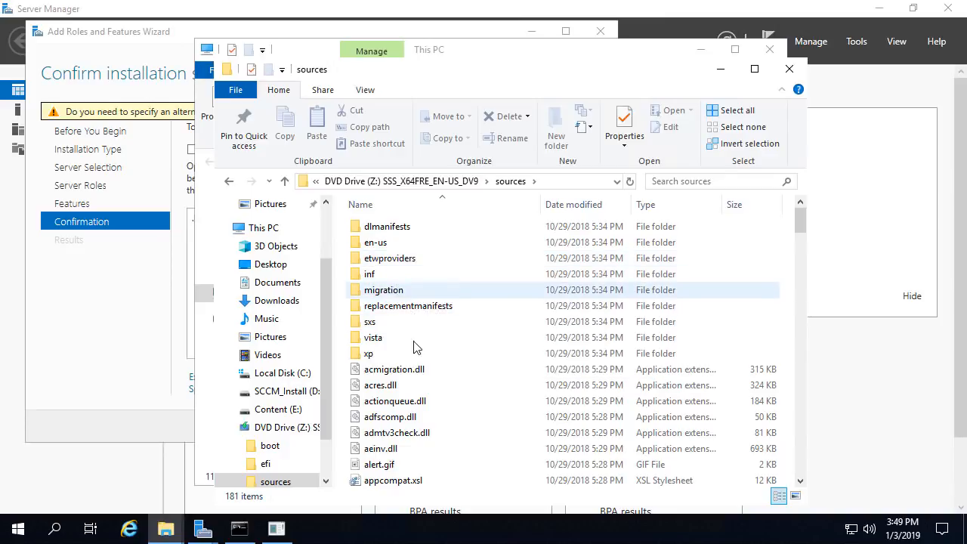
{"action": "double_click", "coordinate": [370, 322]}
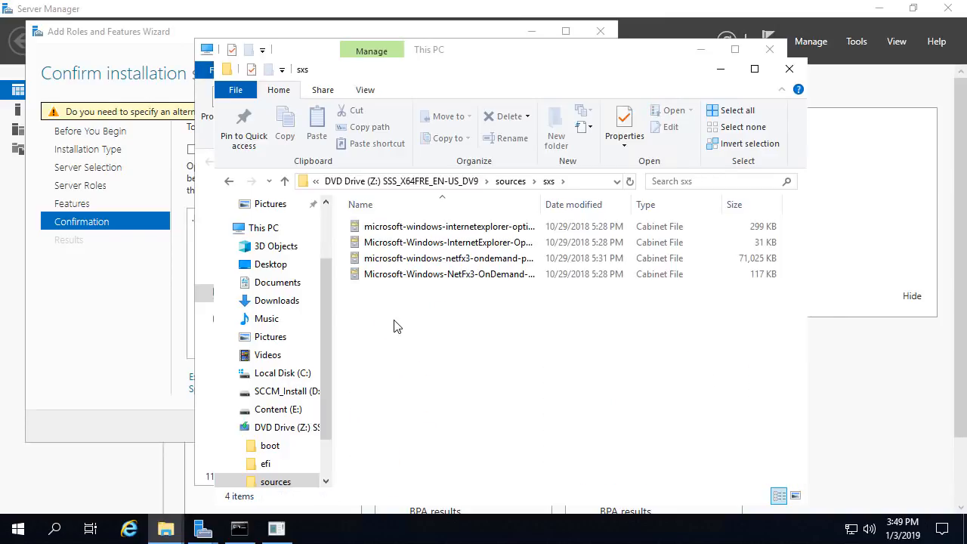
{"action": "left_click_drag", "start_coordinate": [541, 205], "coordinate": [570, 220]}
{"action": "left_click", "coordinate": [520, 261]}
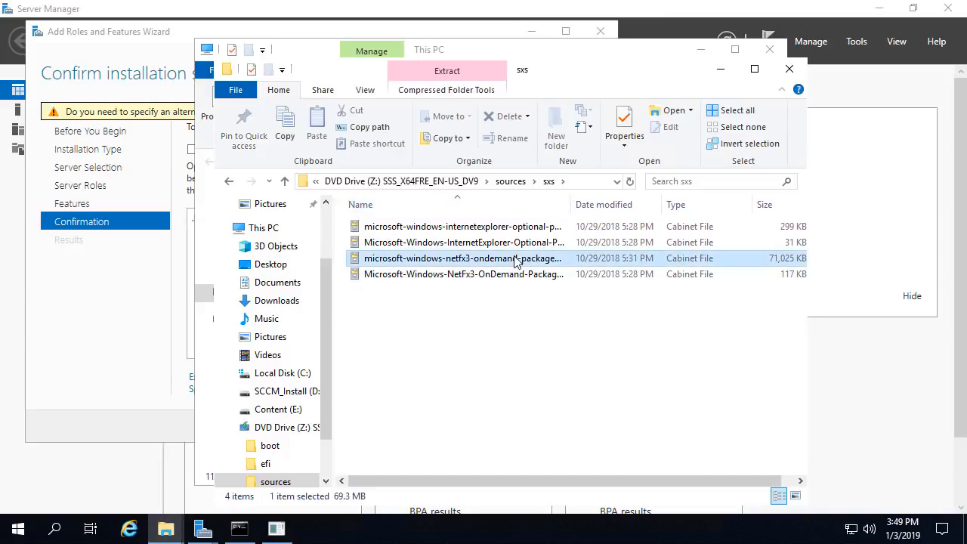
{"action": "left_click", "coordinate": [596, 184]}
{"action": "key", "text": "ctrl+c"}
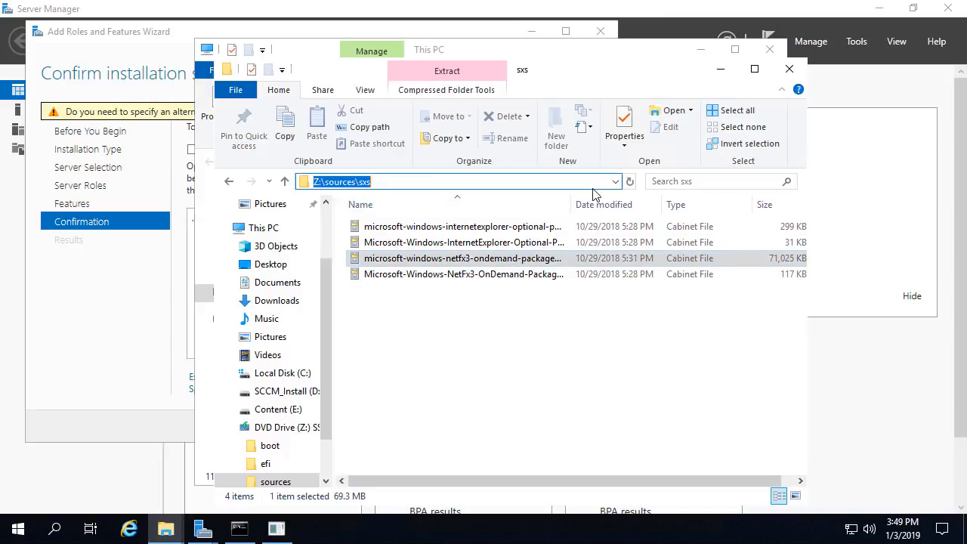
Specify Z:\sources\sxs as the alternate source path, install .NET Framework 3.5, and close the wizard when installation ends.
{"action": "left_click", "coordinate": [719, 70]}
{"action": "left_click", "coordinate": [195, 319]}
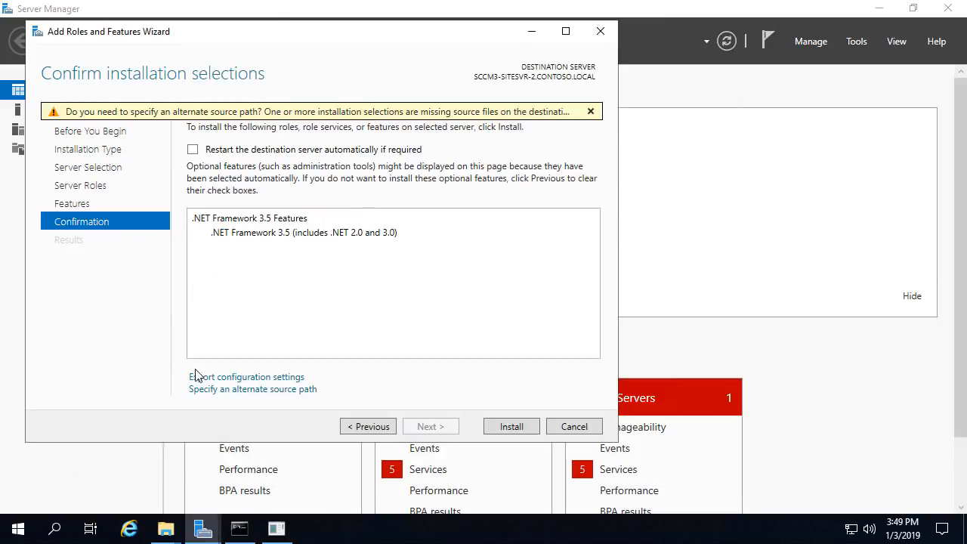
{"action": "left_click", "coordinate": [231, 390]}
{"action": "key", "text": "ctrl+v"}
{"action": "left_click", "coordinate": [438, 422]}
{"action": "left_click", "coordinate": [516, 428]}
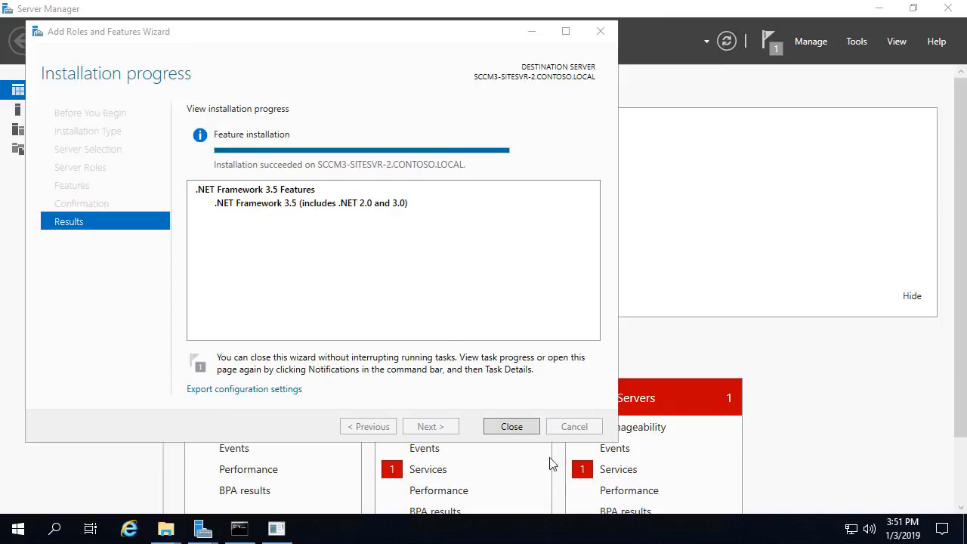
{"action": "left_click", "coordinate": [520, 427]}
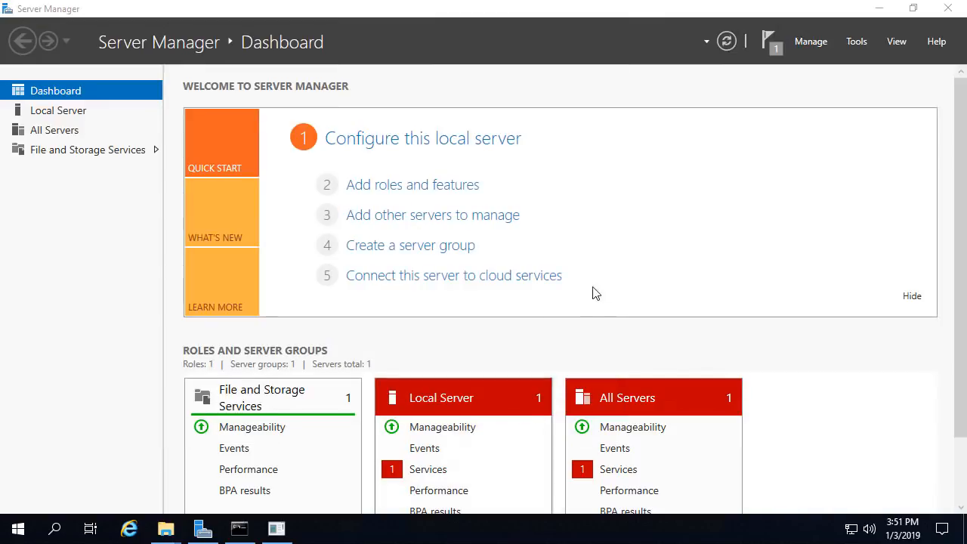
Open Windows PowerShell as administrator and run Install-WindowsFeature -Name UpdateServices-API.
{"action": "right_click", "coordinate": [19, 528]}
{"action": "left_click", "coordinate": [126, 323]}
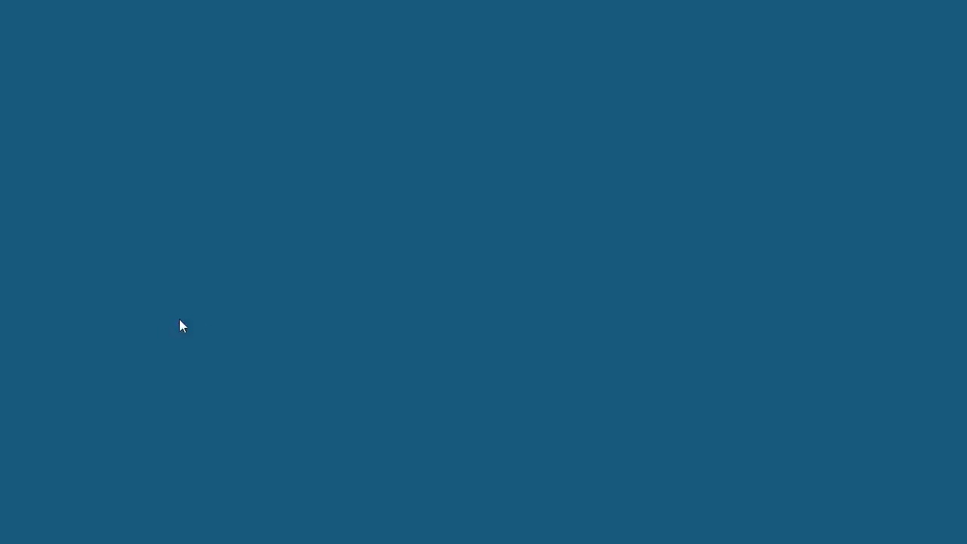
{"action": "left_click", "coordinate": [399, 360]}
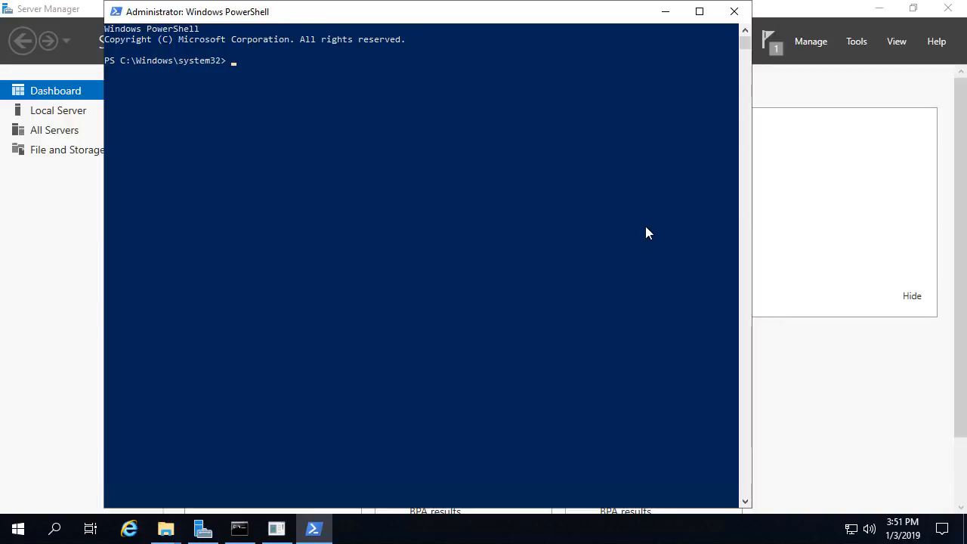
{"action": "right_click", "coordinate": [289, 102]}
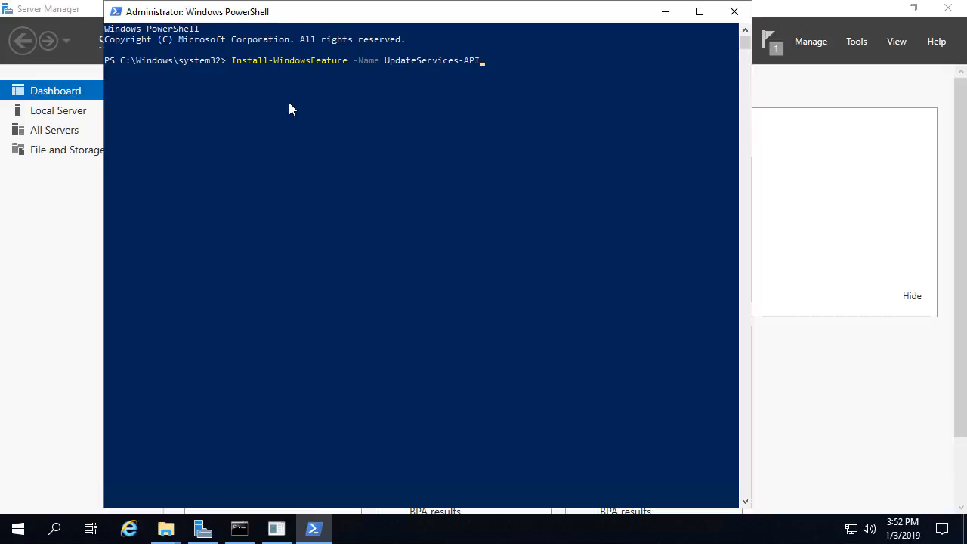
{"action": "key", "text": "Return"}
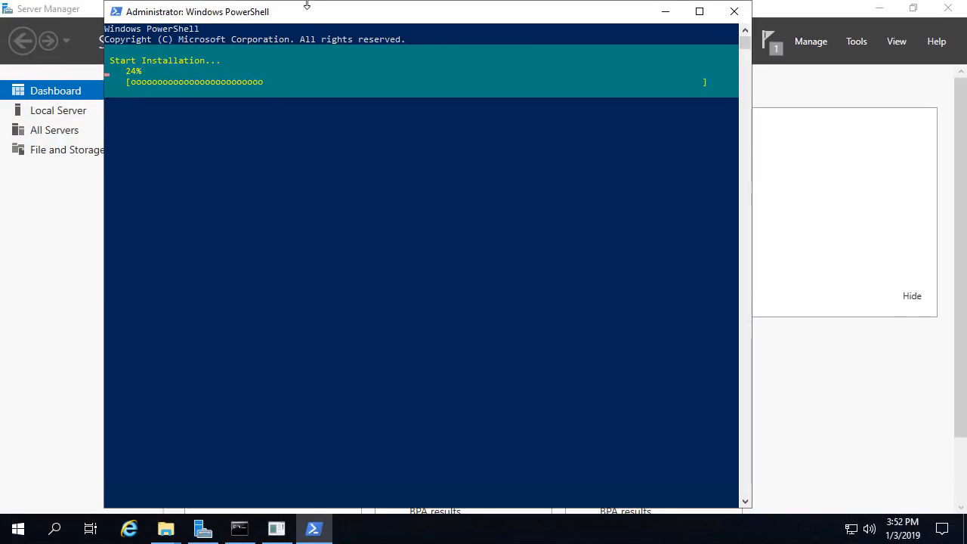
{"action": "left_click_drag", "start_coordinate": [308, 16], "coordinate": [416, 42]}
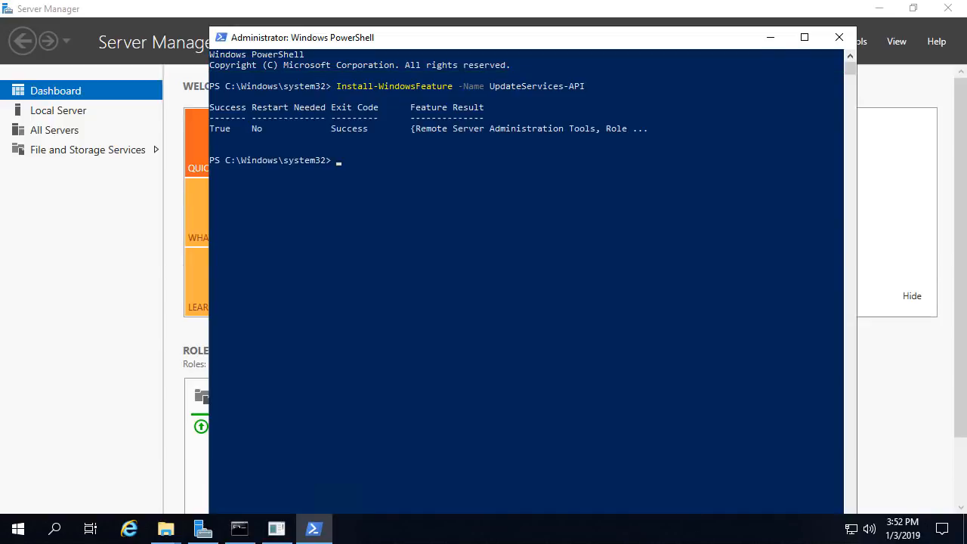
Run Get-WindowsFeature -Name UpdateServices* and check the install state of the WSUS tools, WID Connectivity and WSUS Services.
{"action": "left_click", "coordinate": [404, 149]}
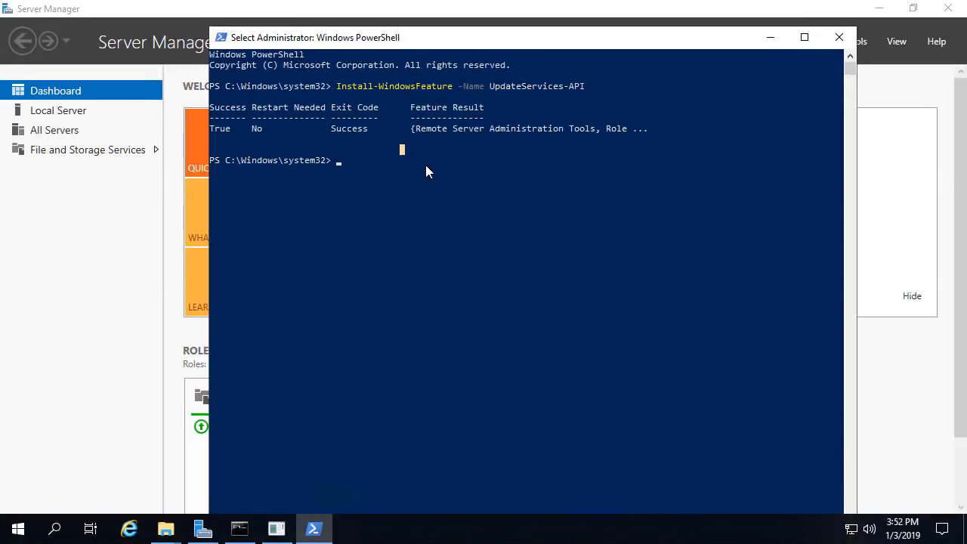
{"action": "key", "text": "Escape"}
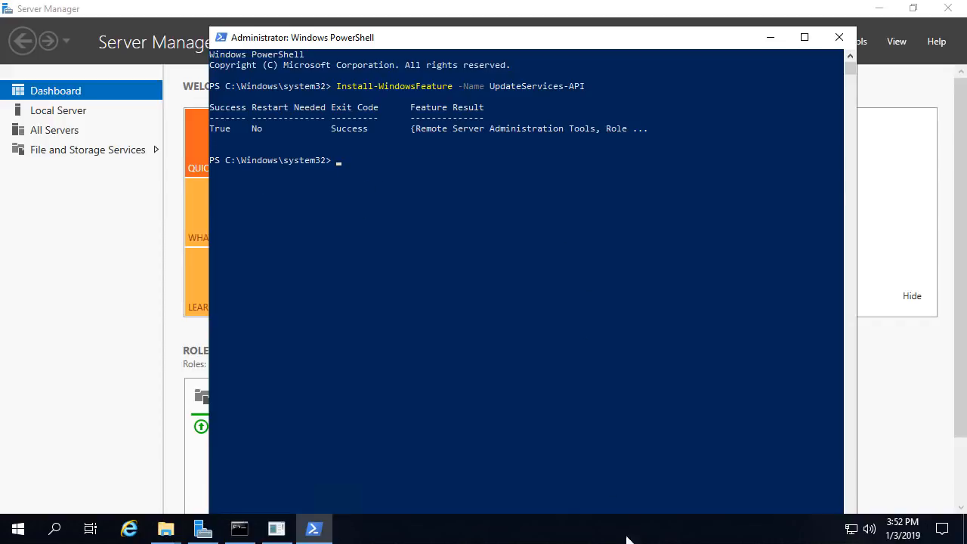
{"action": "type", "text": "Get-WindowsFeature -Name UpdateServices*"}
{"action": "key", "text": "Return"}
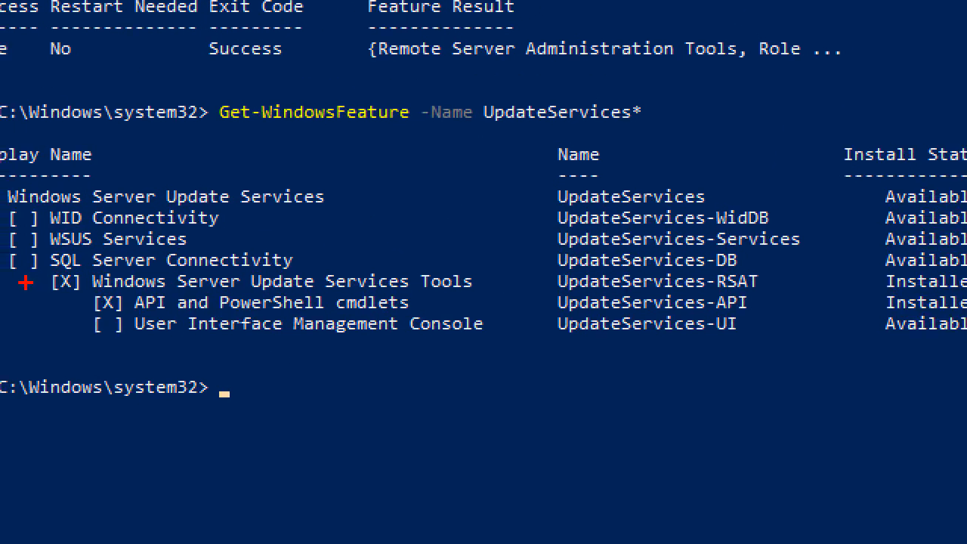
{"action": "mouse_move", "coordinate": [43, 270]}
{"action": "left_mouse_down"}
{"action": "mouse_move", "coordinate": [473, 300]}
{"action": "mouse_move", "coordinate": [510, 316]}
{"action": "left_mouse_up"}
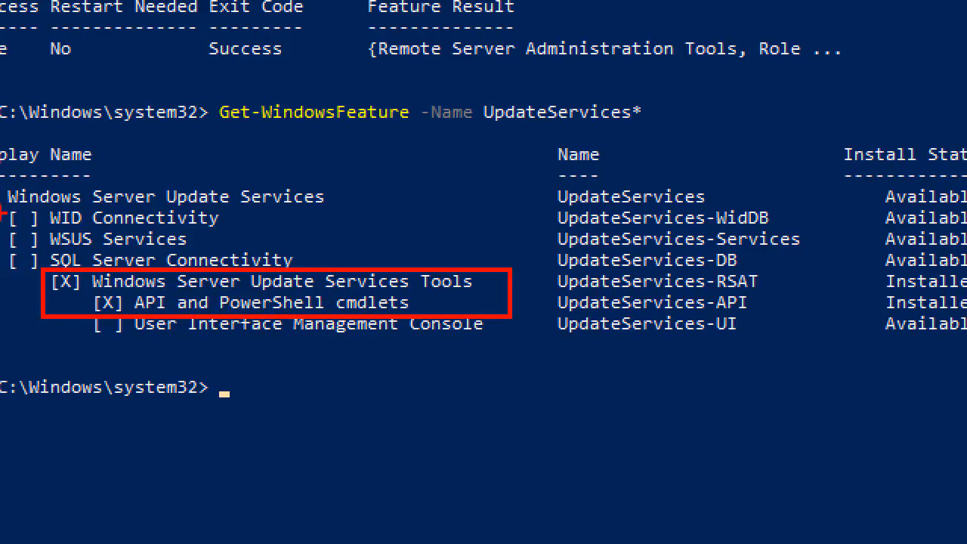
{"action": "left_click_drag", "start_coordinate": [6, 204], "coordinate": [237, 252]}
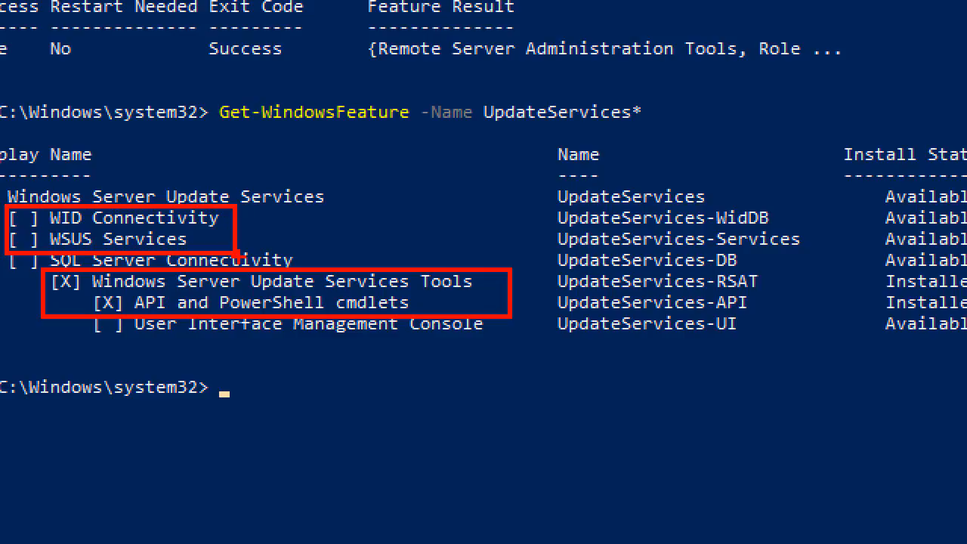
{"action": "key", "text": "Escape"}
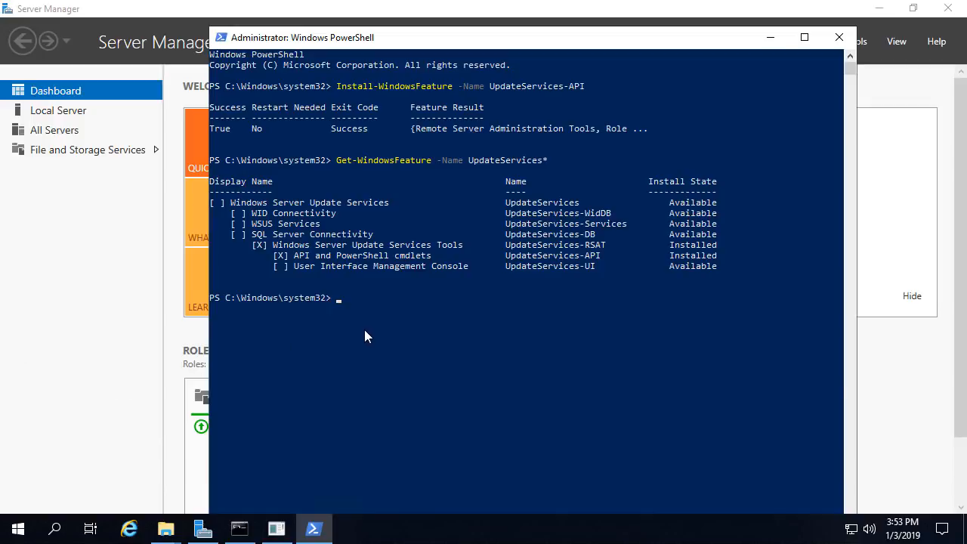
Run Install-WindowsFeature RDC to install Remote Differential Compression.
{"action": "type", "text": "Install-WindowsFeature RDC"}
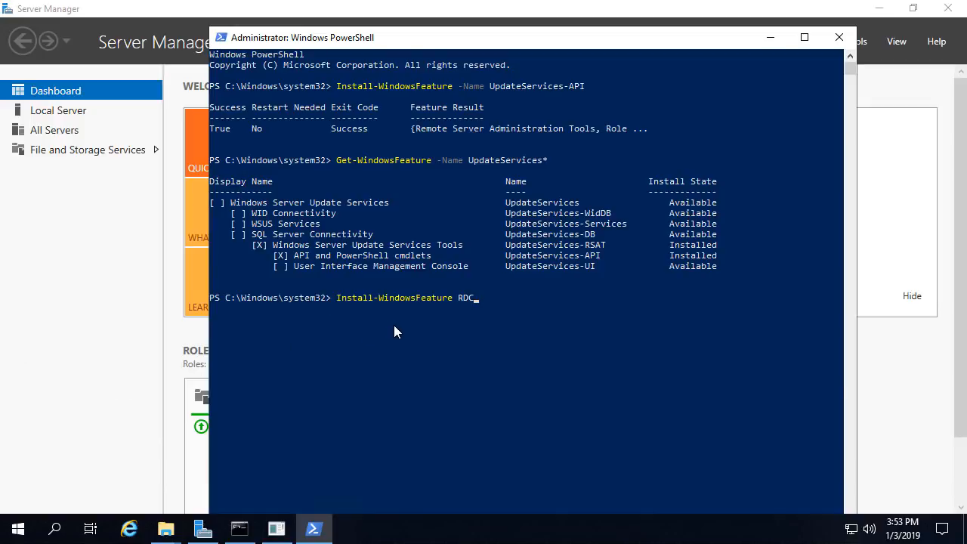
{"action": "key", "text": "Return"}
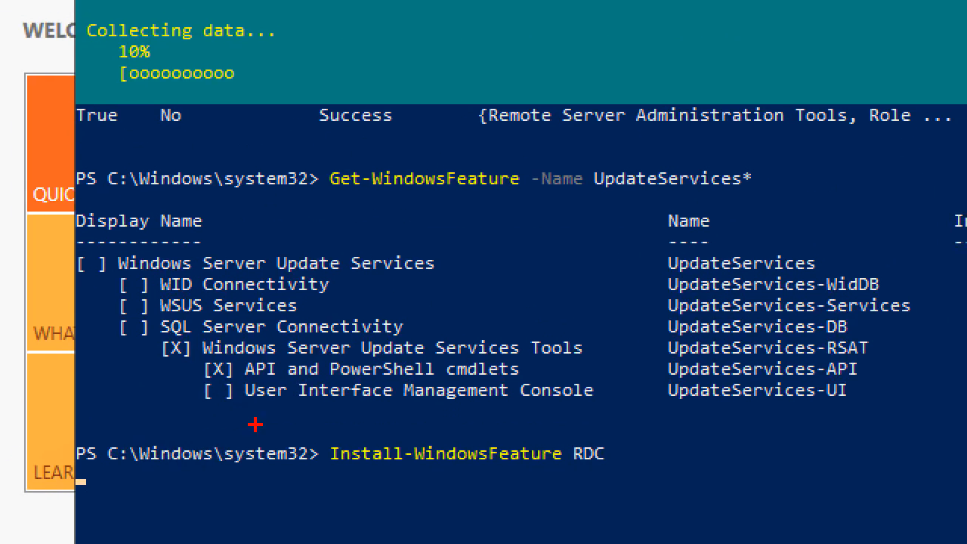
{"action": "mouse_move", "coordinate": [315, 438]}
{"action": "left_mouse_down"}
{"action": "mouse_move", "coordinate": [686, 482]}
{"action": "mouse_move", "coordinate": [658, 472]}
{"action": "left_mouse_up"}
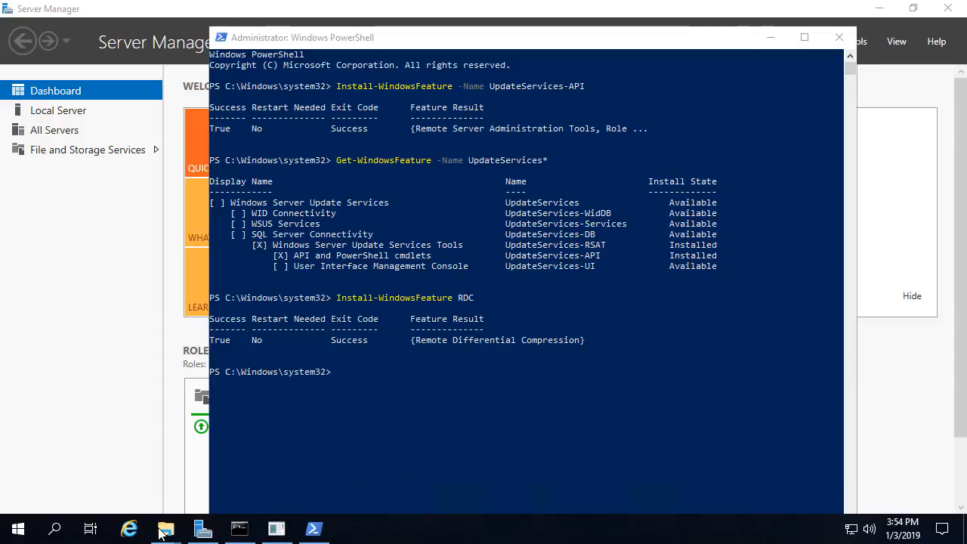
Switch to the Windows 10 1809 ADK folder in File Explorer, open its ADK subfolder and run adksetup.exe.
{"action": "mouse_move", "coordinate": [179, 513]}
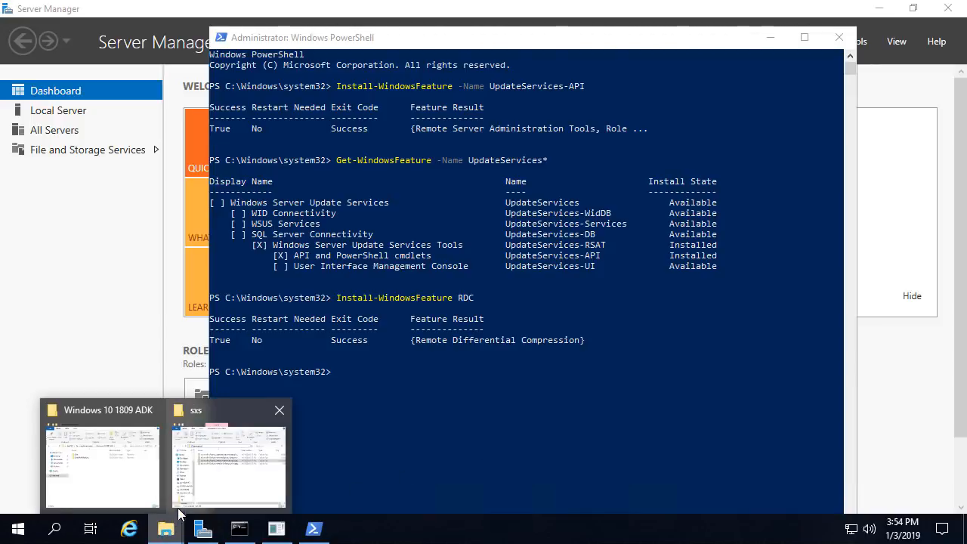
{"action": "left_click", "coordinate": [109, 461]}
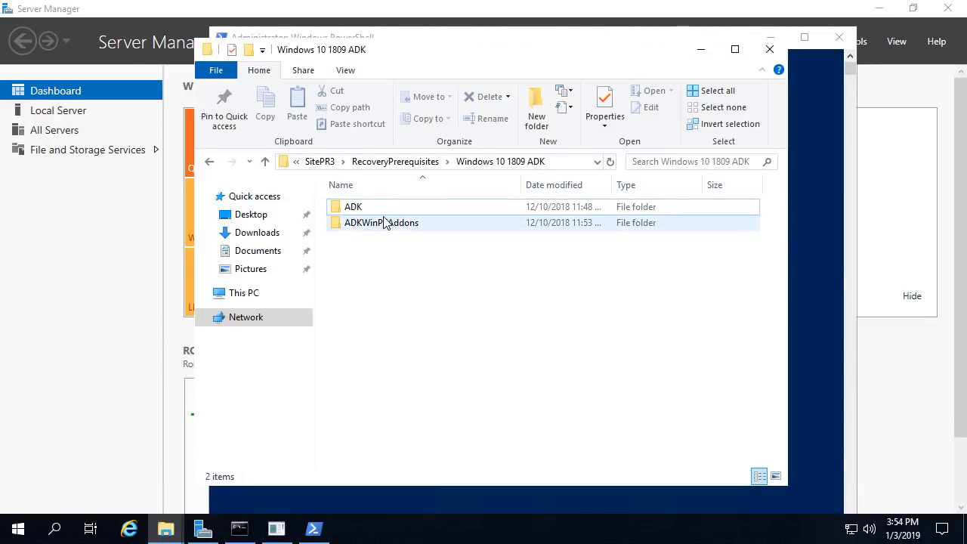
{"action": "mouse_move", "coordinate": [363, 212]}
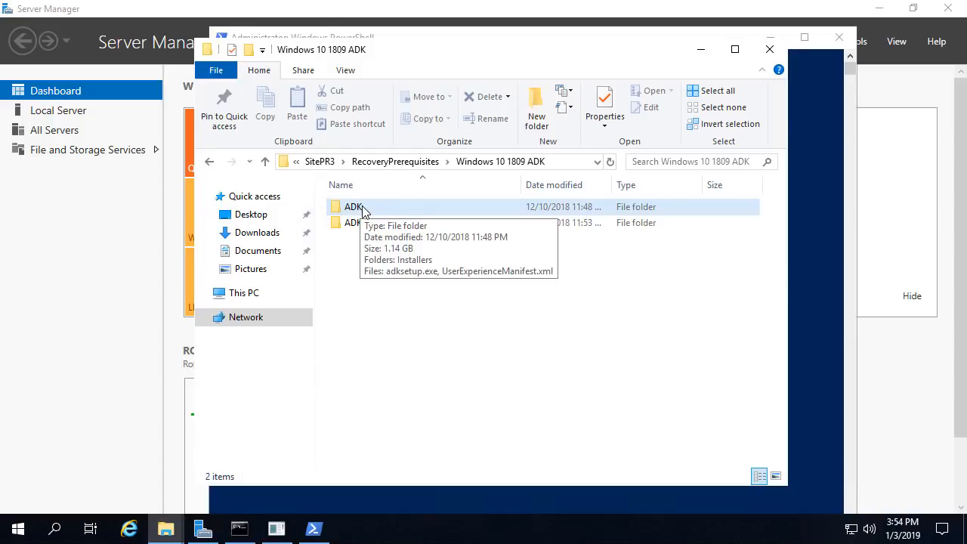
{"action": "double_click", "coordinate": [363, 211]}
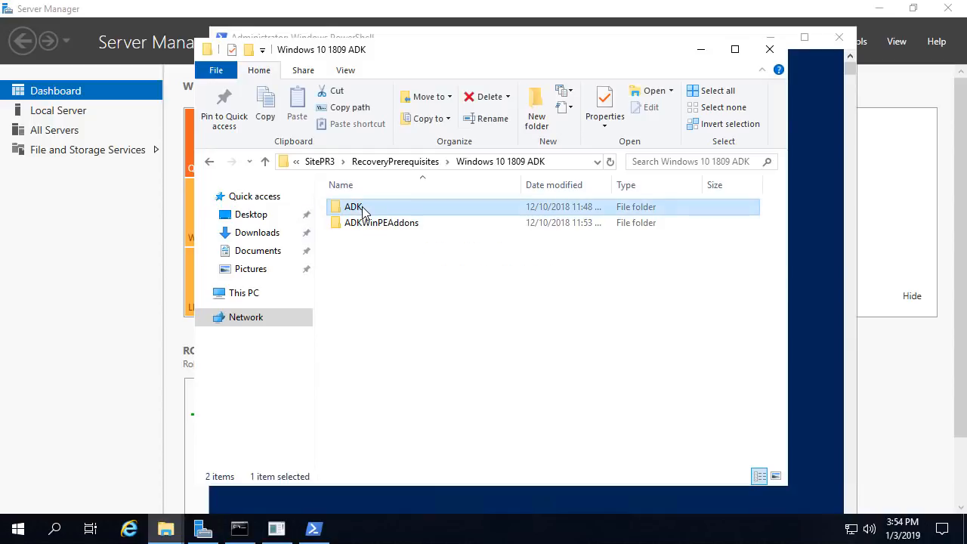
{"action": "left_click", "coordinate": [370, 225]}
{"action": "double_click", "coordinate": [370, 225]}
{"action": "left_click", "coordinate": [531, 280]}
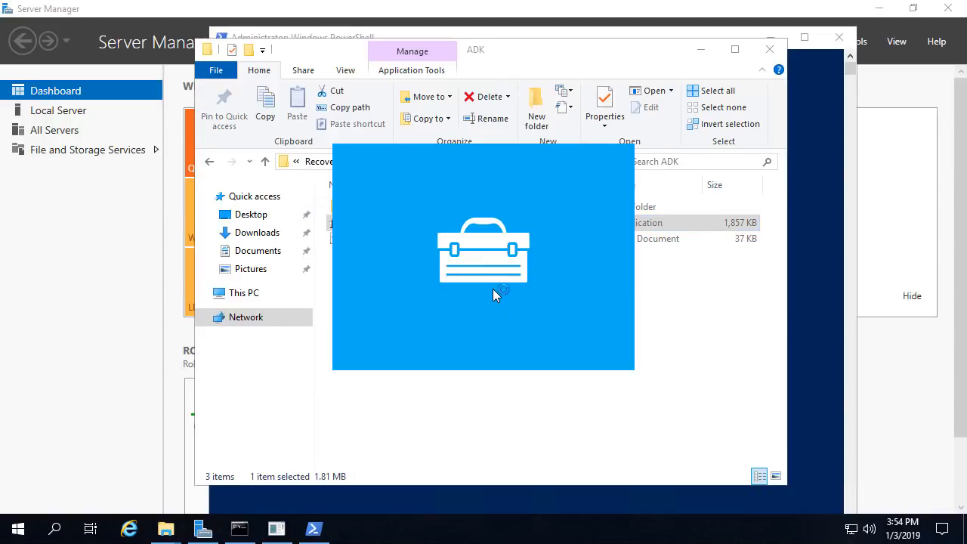
Proceed through the ADK setup to feature selection, keeping the default location and privacy choice and accepting the licence agreement.
{"action": "left_click", "coordinate": [668, 446]}
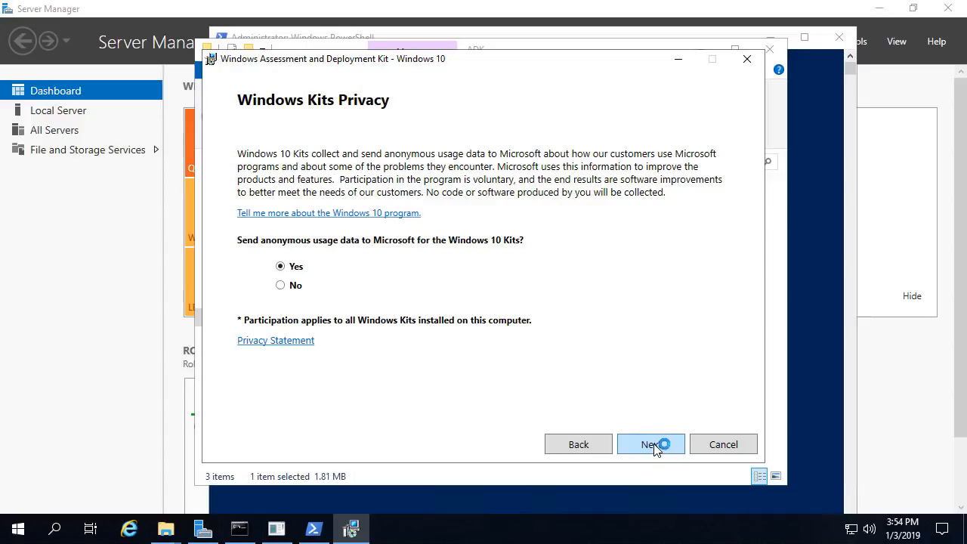
{"action": "left_click", "coordinate": [654, 446]}
{"action": "left_click", "coordinate": [650, 446]}
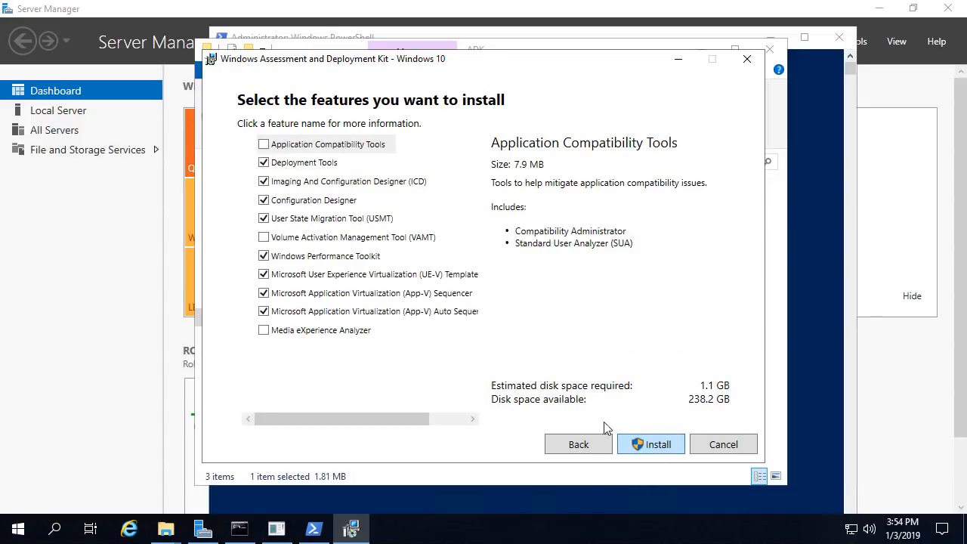
Clear ICD, Configuration Designer, Windows Performance Toolkit, UE-V Template Generator and both App-V sequencers, leaving only Deployment Tools and USMT selected.
{"action": "left_click", "coordinate": [264, 182]}
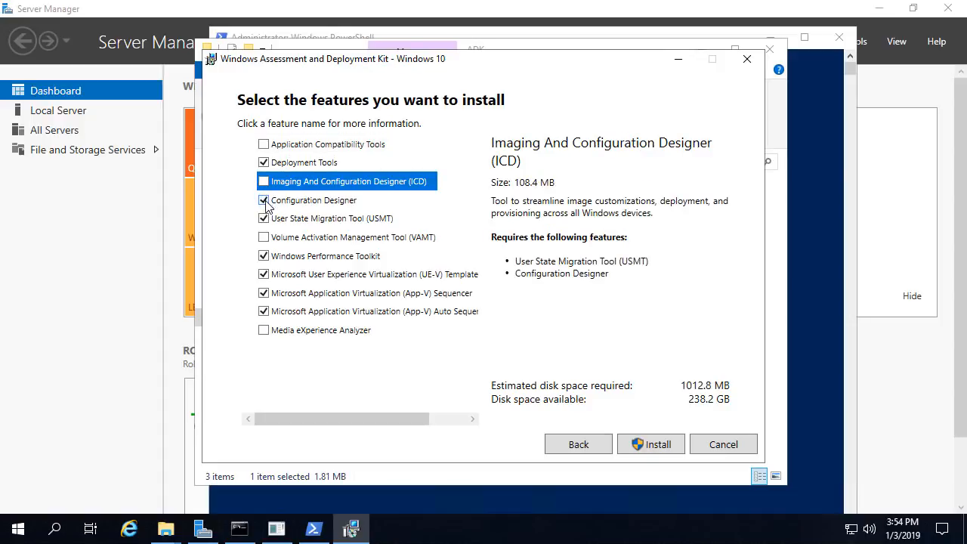
{"action": "left_click", "coordinate": [264, 202]}
{"action": "left_click", "coordinate": [263, 257]}
{"action": "left_click", "coordinate": [263, 275]}
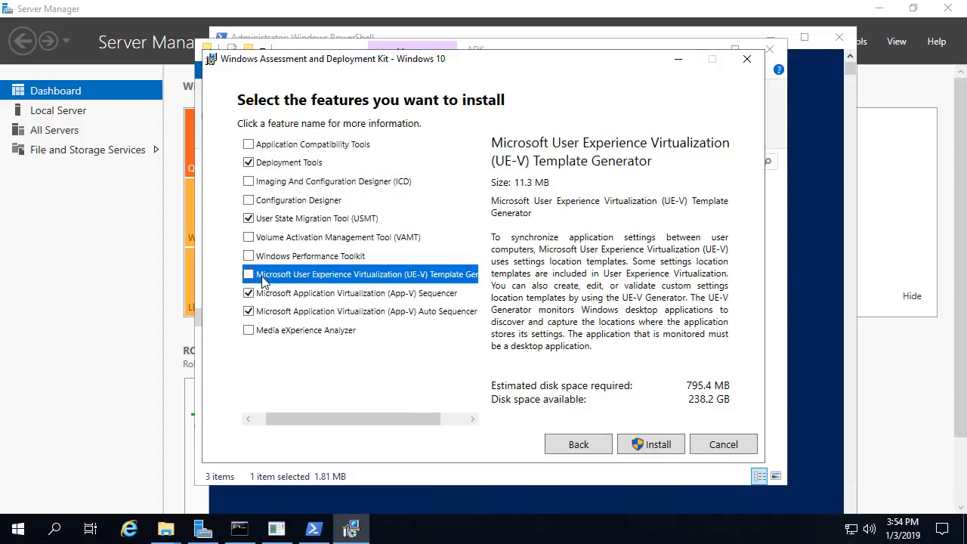
{"action": "left_click", "coordinate": [254, 296]}
{"action": "left_click", "coordinate": [252, 313]}
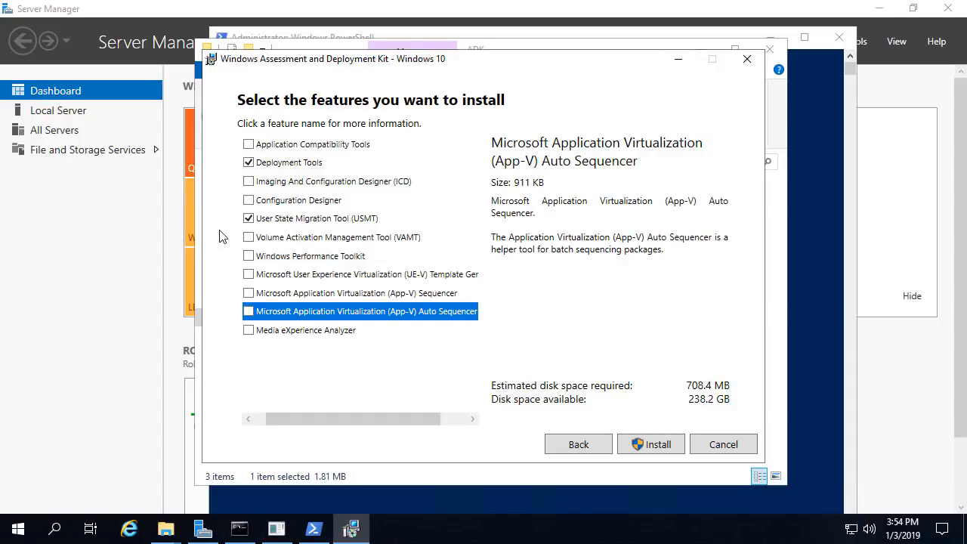
{"action": "key", "text": "ctrl+1"}
{"action": "left_click", "coordinate": [179, 126]}
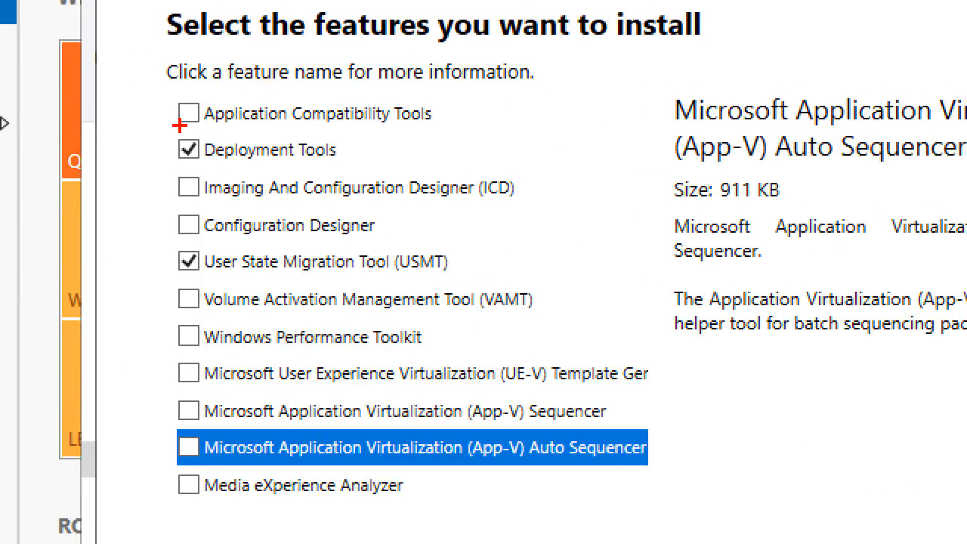
{"action": "mouse_move", "coordinate": [159, 135]}
{"action": "left_mouse_down"}
{"action": "mouse_move", "coordinate": [398, 175]}
{"action": "mouse_move", "coordinate": [381, 158]}
{"action": "left_mouse_up"}
{"action": "mouse_move", "coordinate": [166, 250]}
{"action": "left_mouse_down"}
{"action": "mouse_move", "coordinate": [499, 298]}
{"action": "mouse_move", "coordinate": [505, 283]}
{"action": "left_mouse_up"}
{"action": "key", "text": "Escape"}
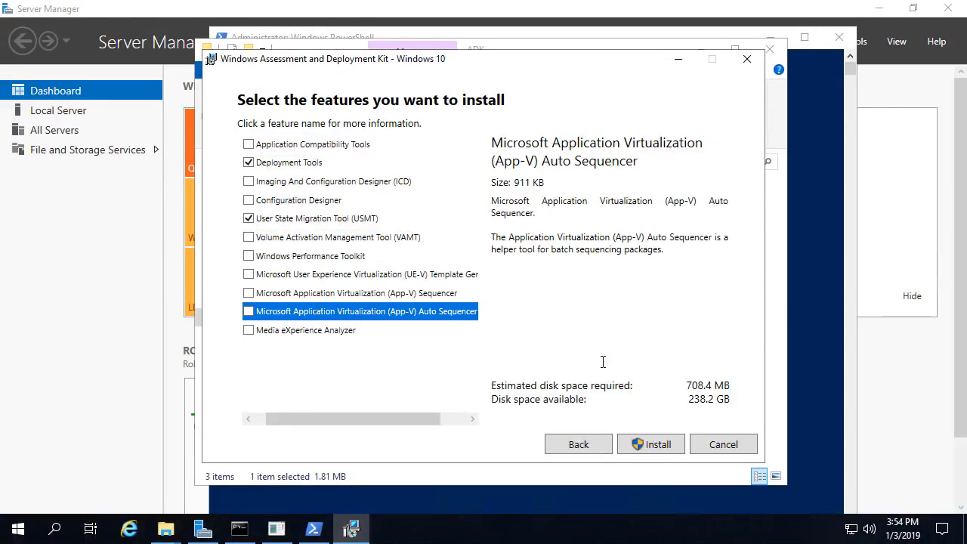
Start the ADK feature installation, allow the elevation request, and move the setup and folder windows apart.
{"action": "left_click", "coordinate": [654, 446]}
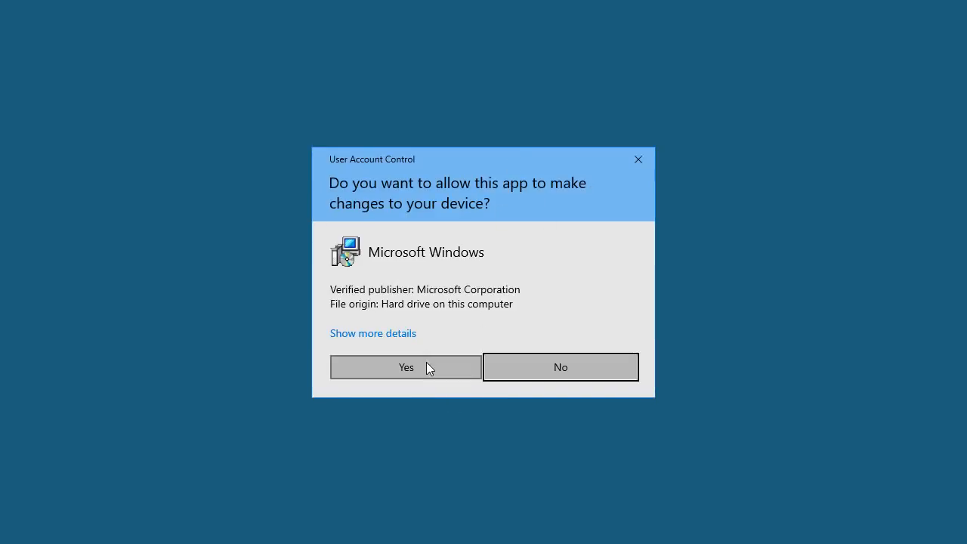
{"action": "left_click", "coordinate": [405, 368]}
{"action": "left_click_drag", "start_coordinate": [500, 65], "coordinate": [331, 41]}
{"action": "left_click_drag", "start_coordinate": [680, 66], "coordinate": [774, 70]}
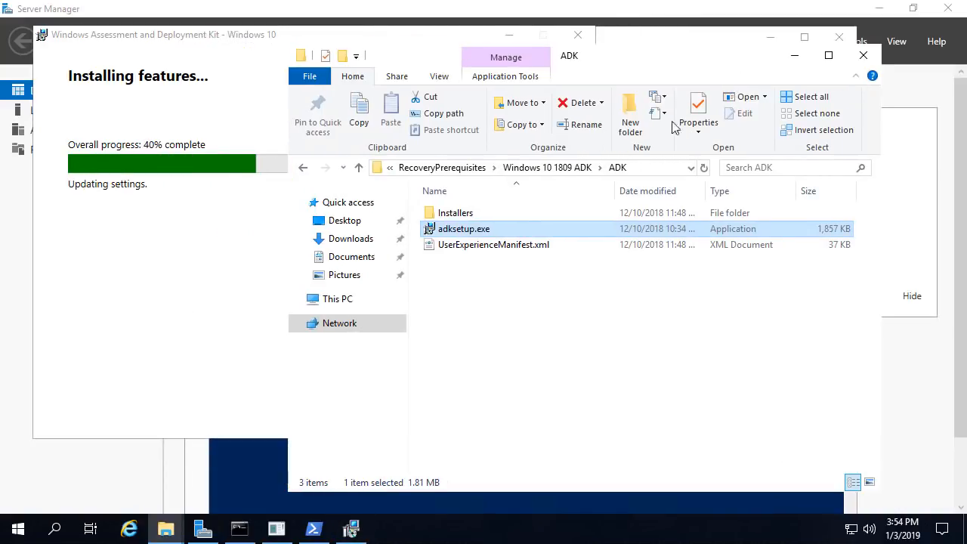
Open the ADKWinPEAddons folder under Windows 10 1809 ADK and close the ADK setup once installation ends.
{"action": "left_click", "coordinate": [534, 168]}
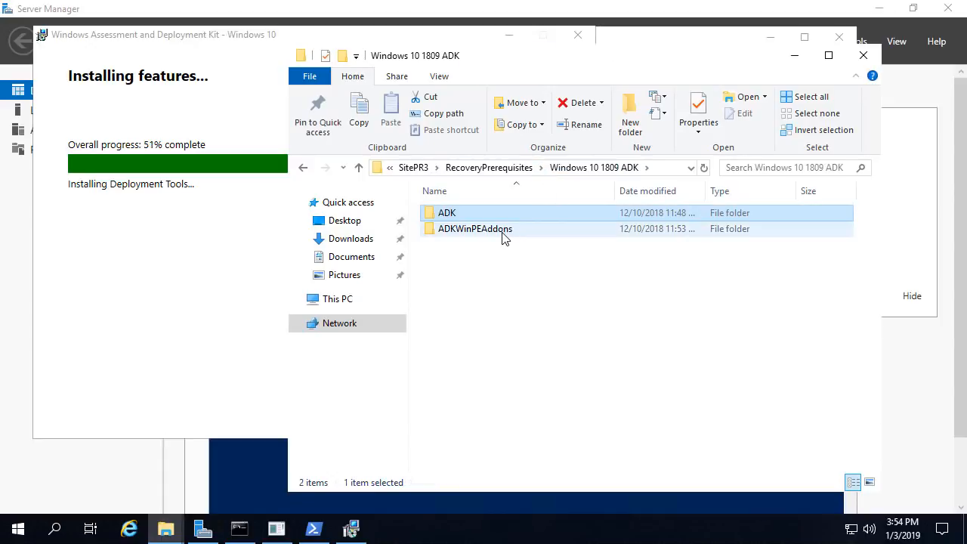
{"action": "mouse_move", "coordinate": [502, 233]}
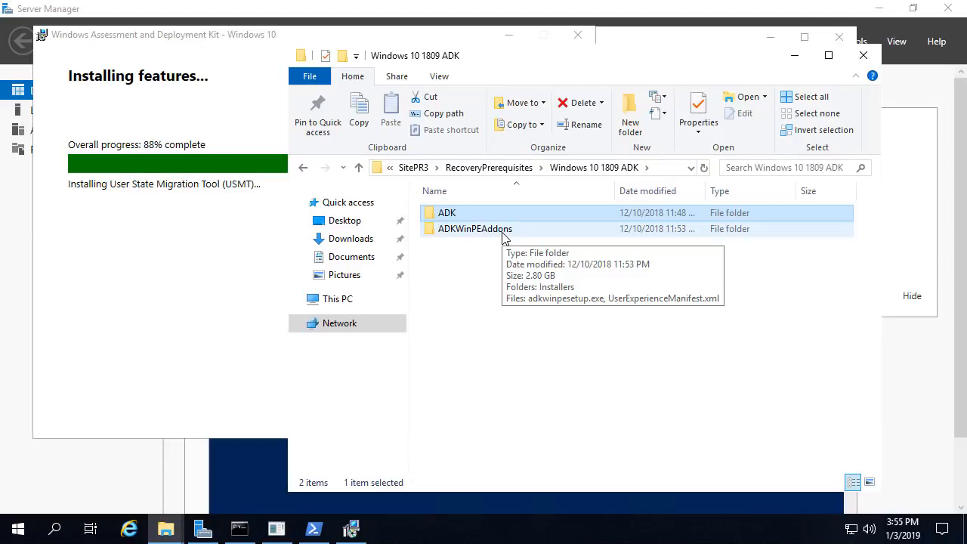
{"action": "double_click", "coordinate": [498, 234]}
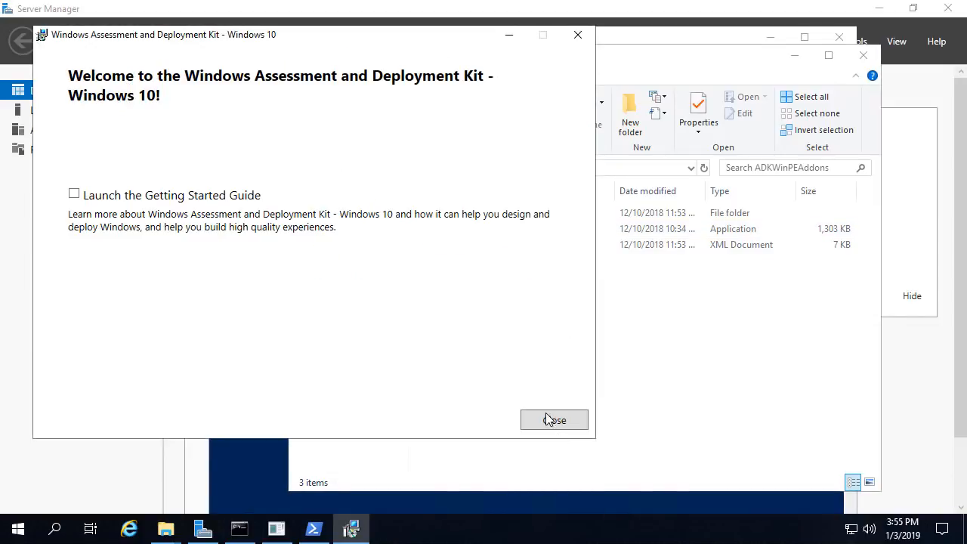
{"action": "left_click", "coordinate": [541, 421]}
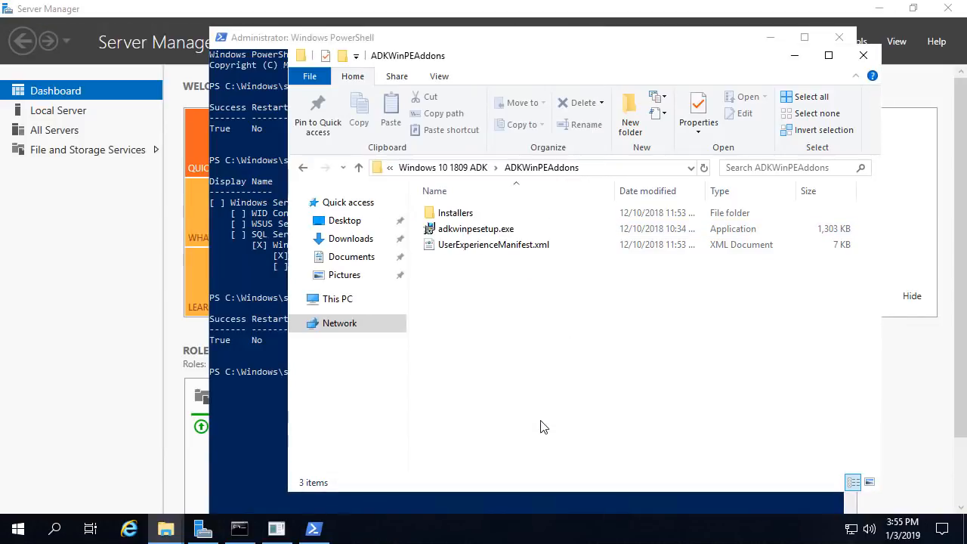
Run adkwinpesetup.exe from the ADKWinPEAddons folder.
{"action": "left_click", "coordinate": [476, 233]}
{"action": "double_click", "coordinate": [476, 230]}
{"action": "left_click", "coordinate": [525, 283]}
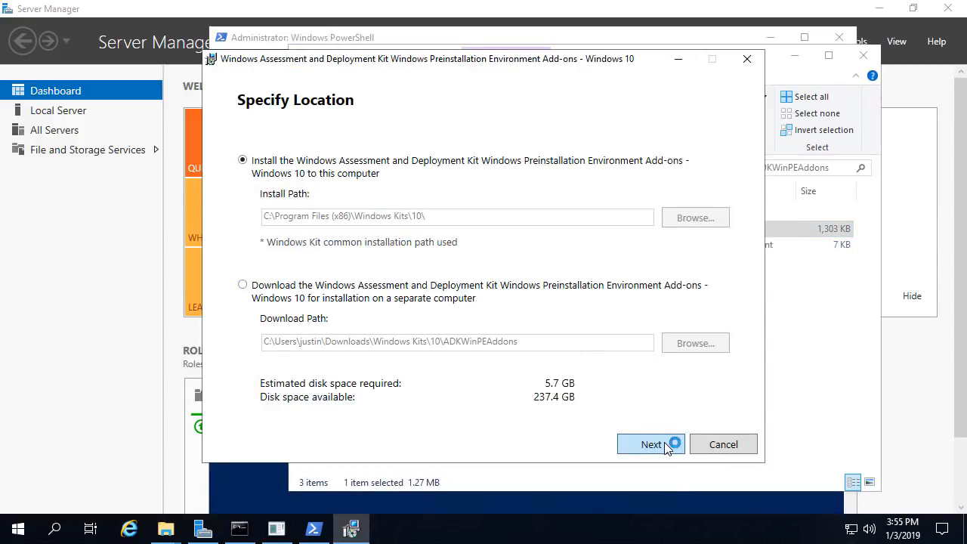
Install Windows Preinstallation Environment (Windows PE) to C:\Program Files (x86)\Windows Kits\10\, allow elevation, and close the setup when it finishes.
{"action": "left_click", "coordinate": [667, 447]}
{"action": "left_click", "coordinate": [668, 449]}
{"action": "left_click", "coordinate": [664, 449]}
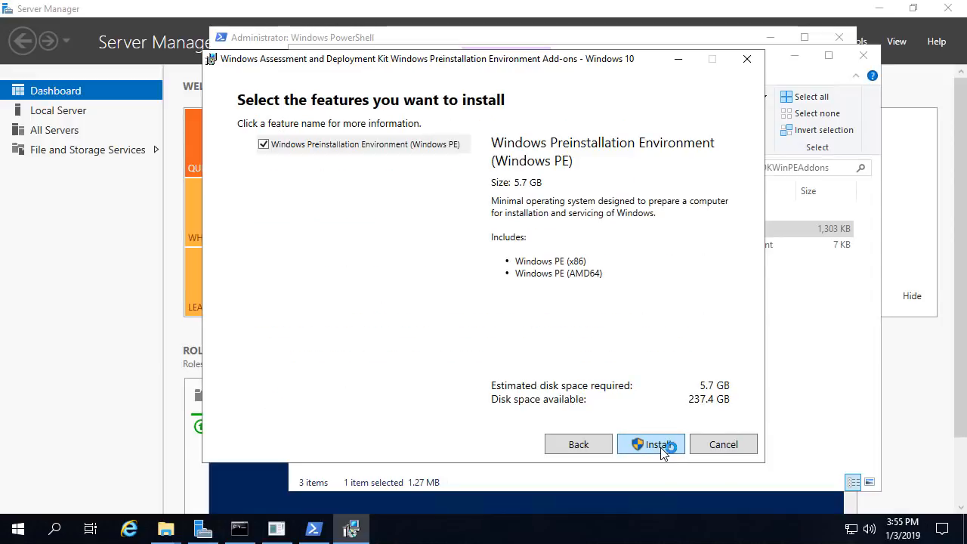
{"action": "left_click", "coordinate": [657, 445]}
{"action": "left_click", "coordinate": [430, 370]}
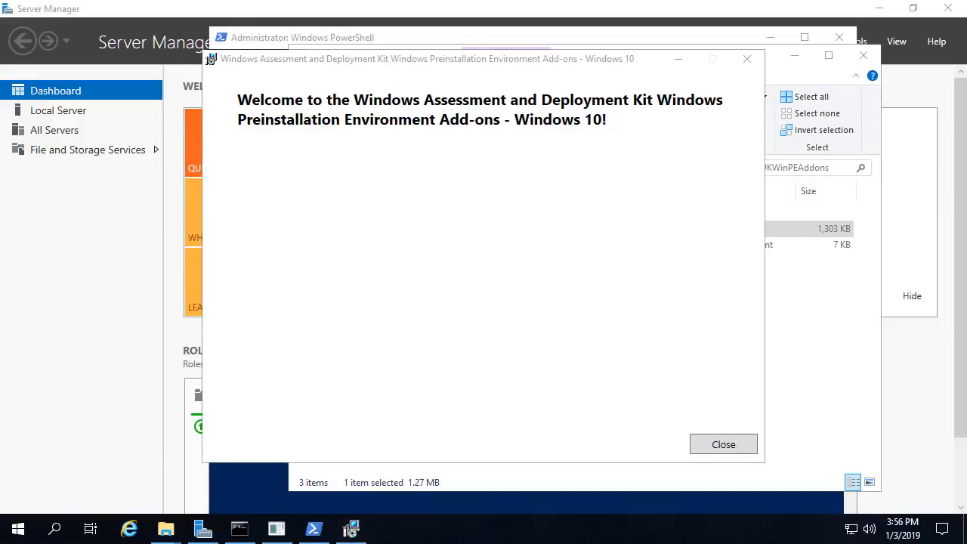
{"action": "left_click", "coordinate": [732, 446]}
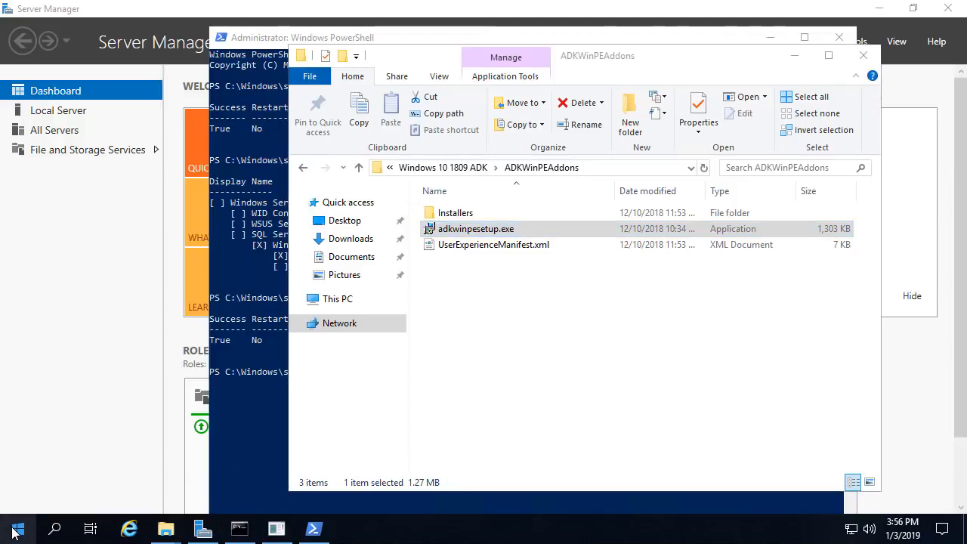
Open Computer Management, list the local Groups, and widen the Name column to fit the full group names.
{"action": "right_click", "coordinate": [18, 528]}
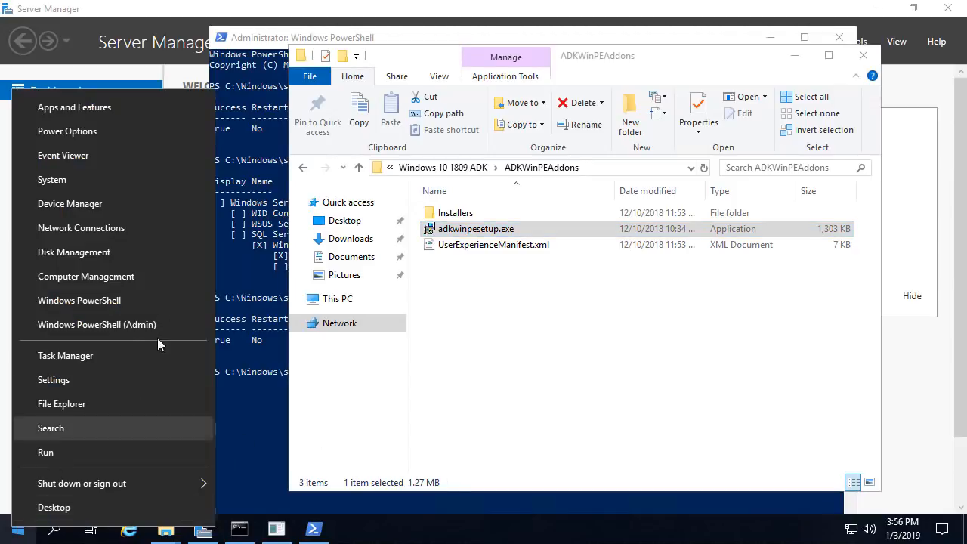
{"action": "left_click", "coordinate": [99, 277]}
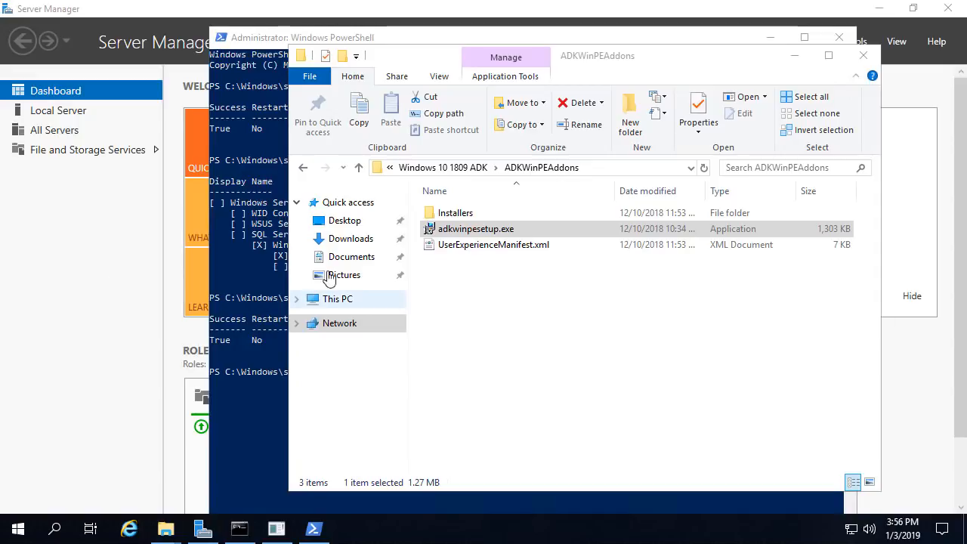
{"action": "double_click", "coordinate": [97, 140]}
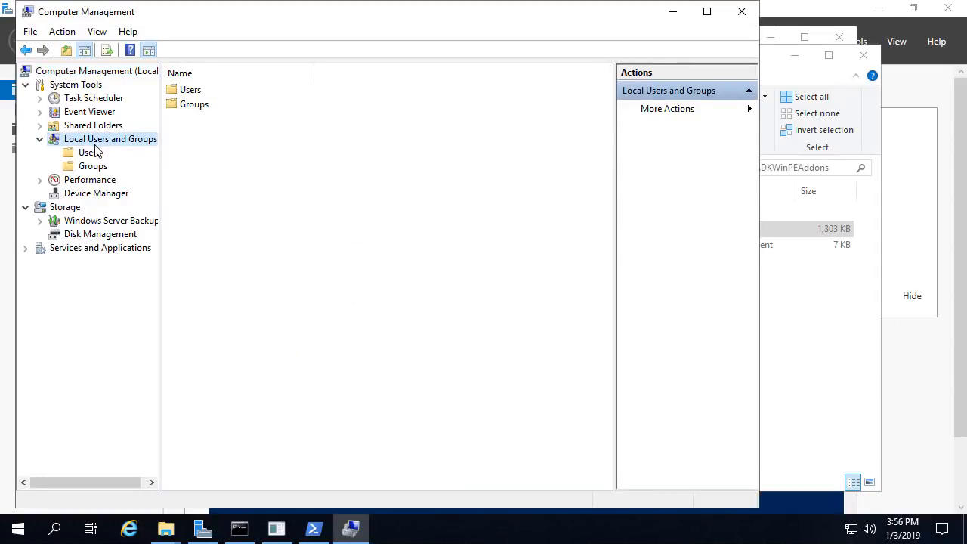
{"action": "left_click", "coordinate": [93, 168]}
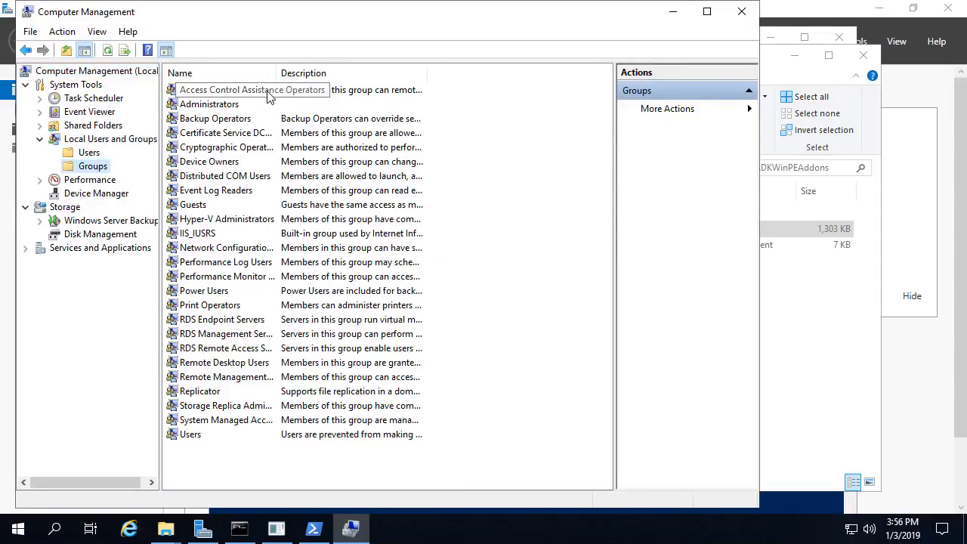
{"action": "left_click_drag", "start_coordinate": [274, 77], "coordinate": [329, 89]}
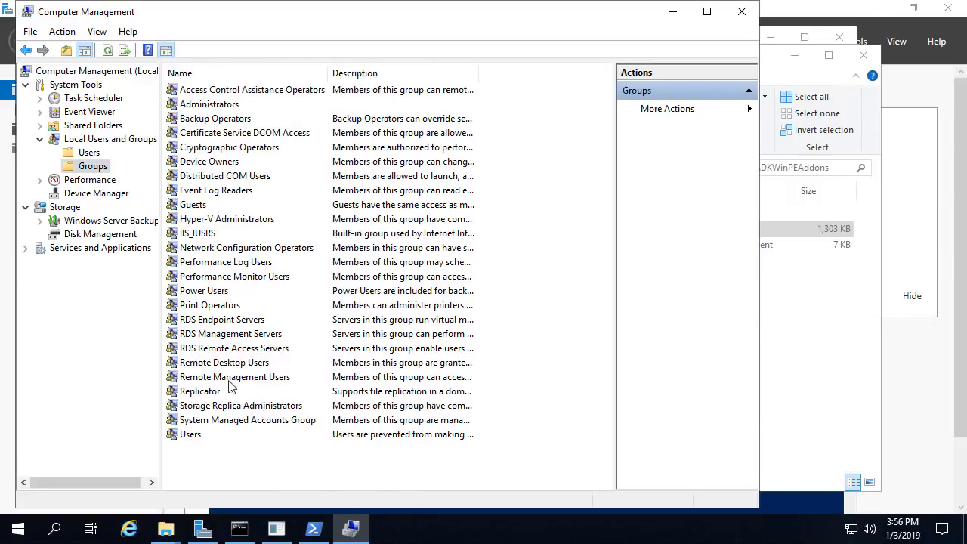
Add the CONTOSO\SCCM_Site_Servers group to the local Administrators group and apply the change.
{"action": "left_click", "coordinate": [216, 108]}
{"action": "double_click", "coordinate": [215, 108]}
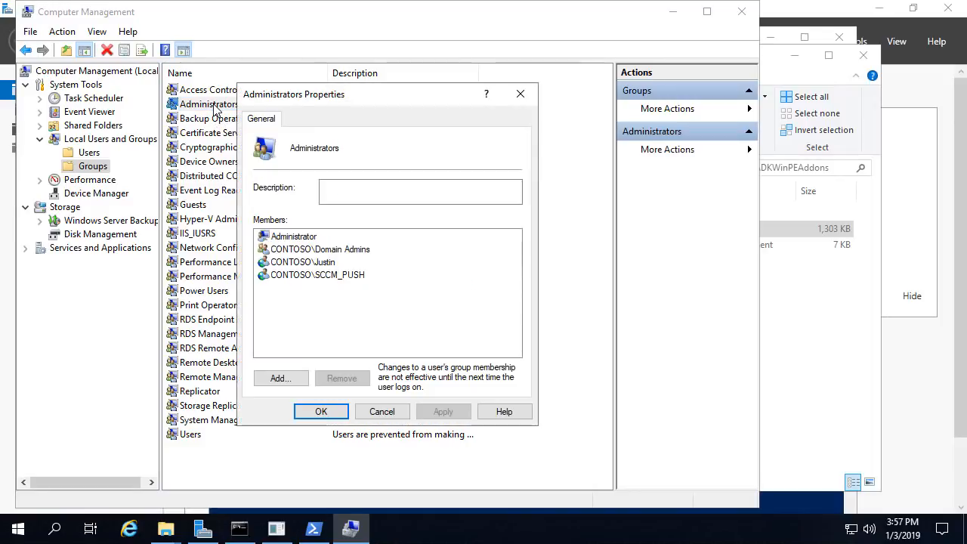
{"action": "left_click", "coordinate": [281, 378]}
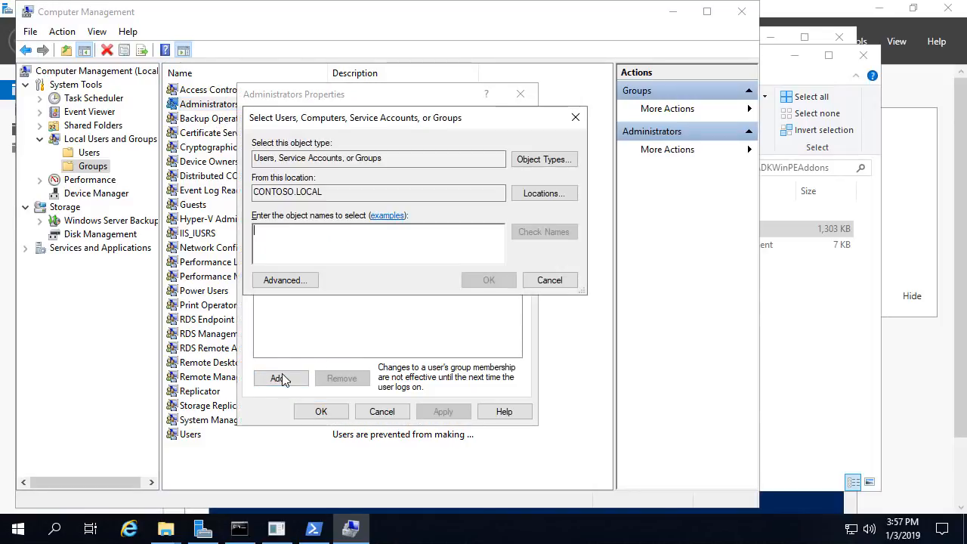
{"action": "type", "text": "SCCM"}
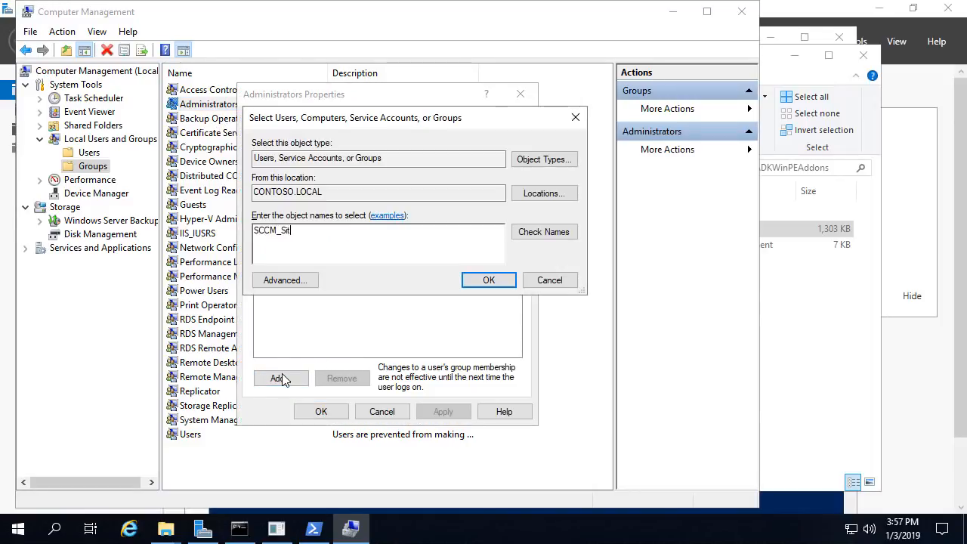
{"action": "type", "text": "_Sit"}
{"action": "key", "text": "Return"}
{"action": "left_click", "coordinate": [349, 290]}
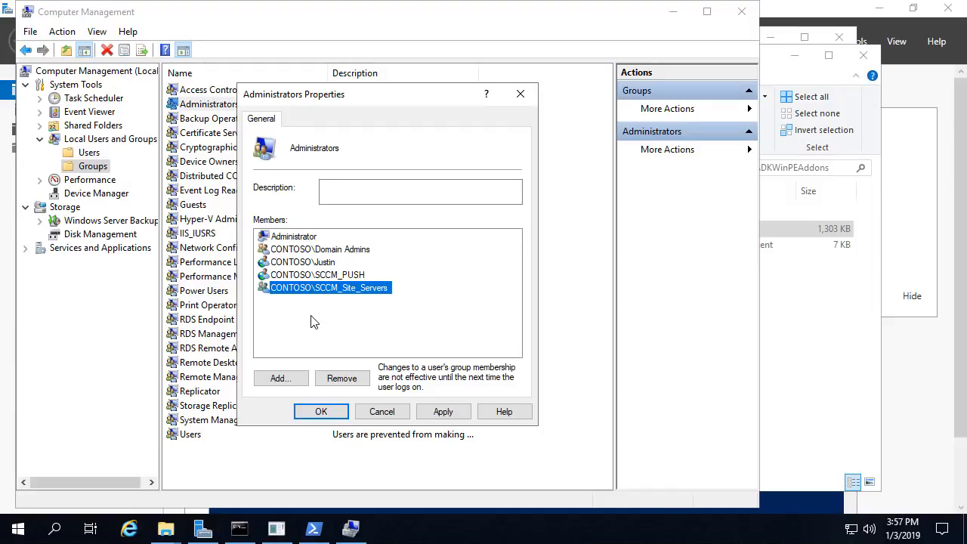
{"action": "left_click", "coordinate": [446, 410]}
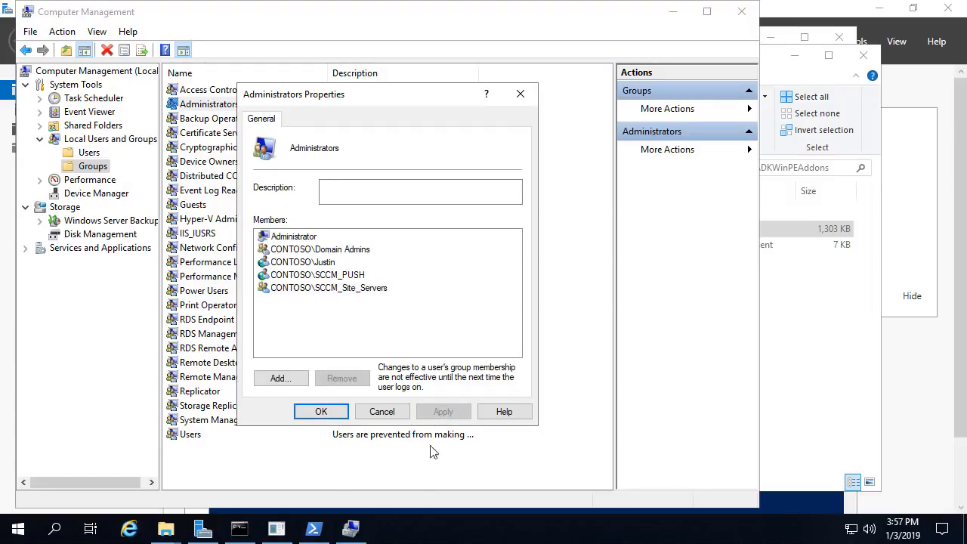
Confirm the Administrators group membership and close Computer Management, File Explorer, PowerShell, Server Manager and Command Prompt.
{"action": "left_click", "coordinate": [330, 415]}
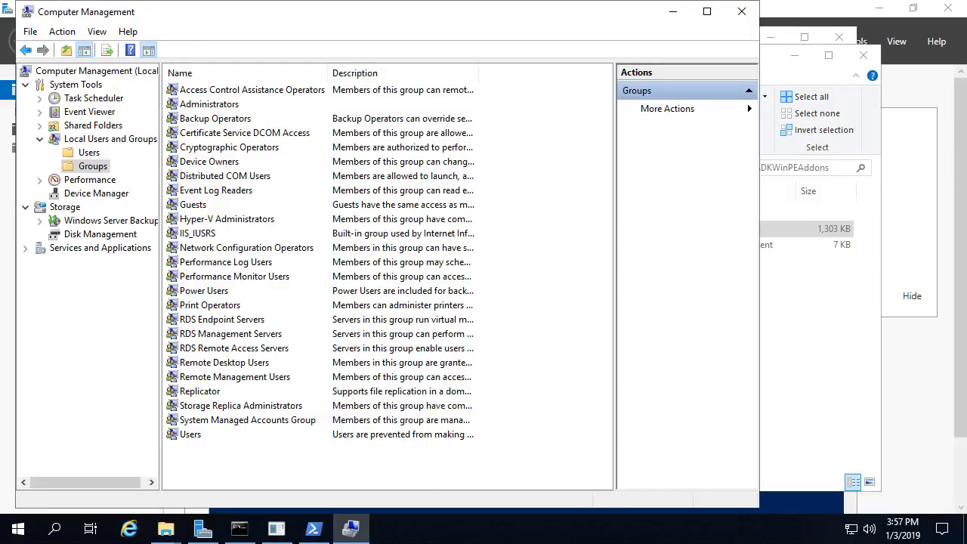
{"action": "left_click", "coordinate": [745, 18]}
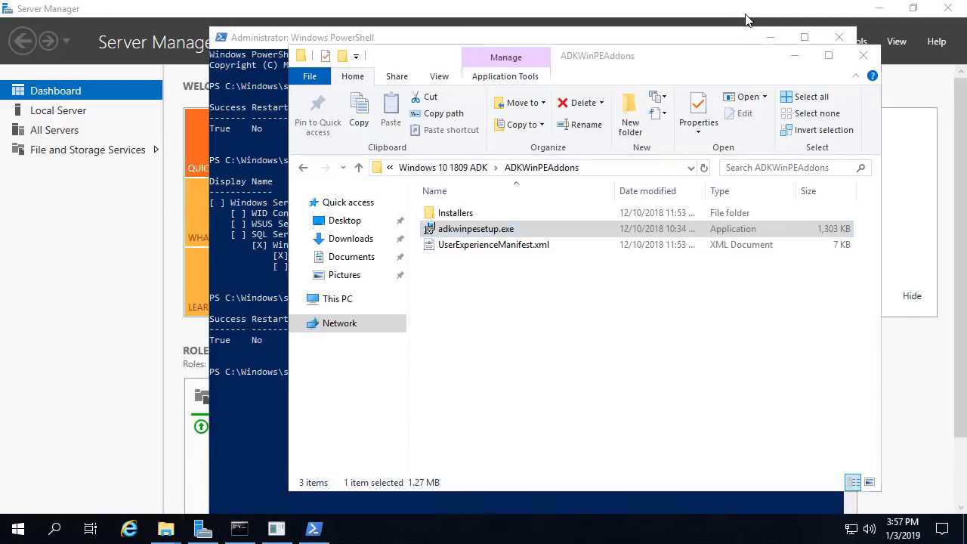
{"action": "left_click", "coordinate": [863, 55]}
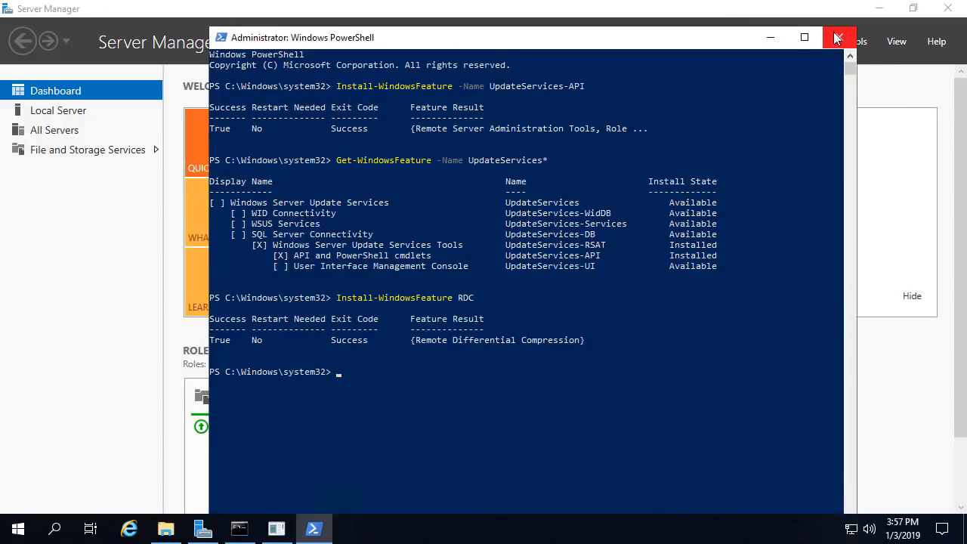
{"action": "left_click", "coordinate": [838, 37]}
{"action": "left_click", "coordinate": [949, 8]}
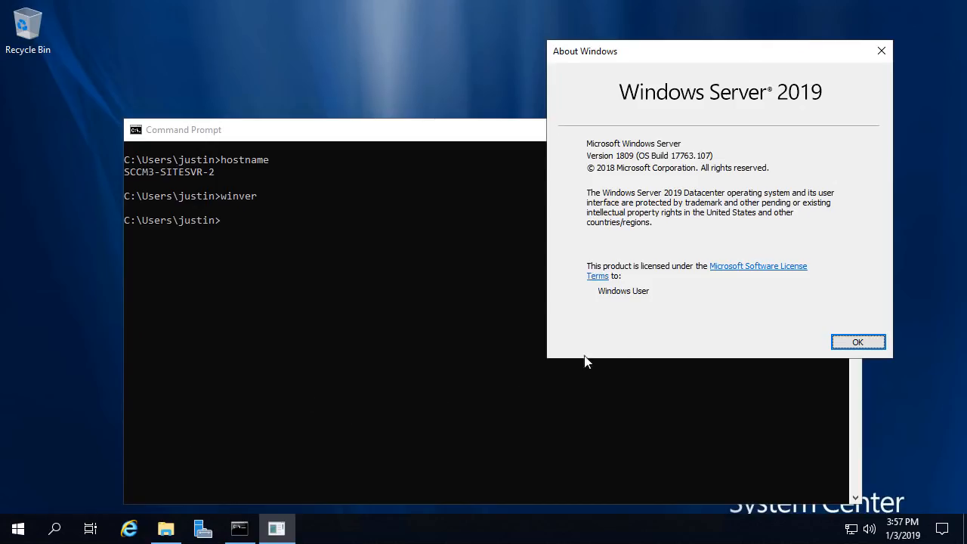
{"action": "left_click", "coordinate": [422, 254]}
{"action": "left_click", "coordinate": [841, 130]}
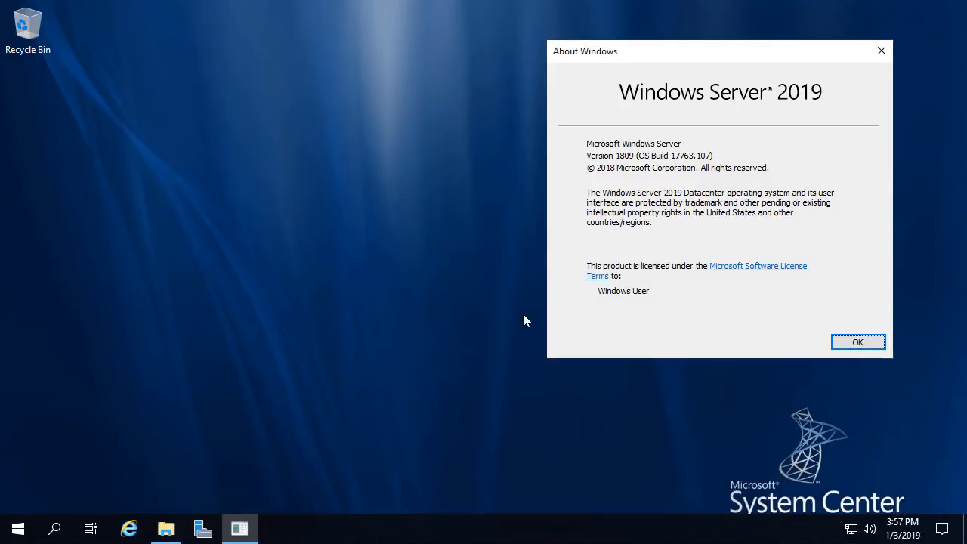
Restart the passive site server with the shutdown reason Other (Unplanned).
{"action": "right_click", "coordinate": [20, 527]}
{"action": "mouse_move", "coordinate": [88, 485]}
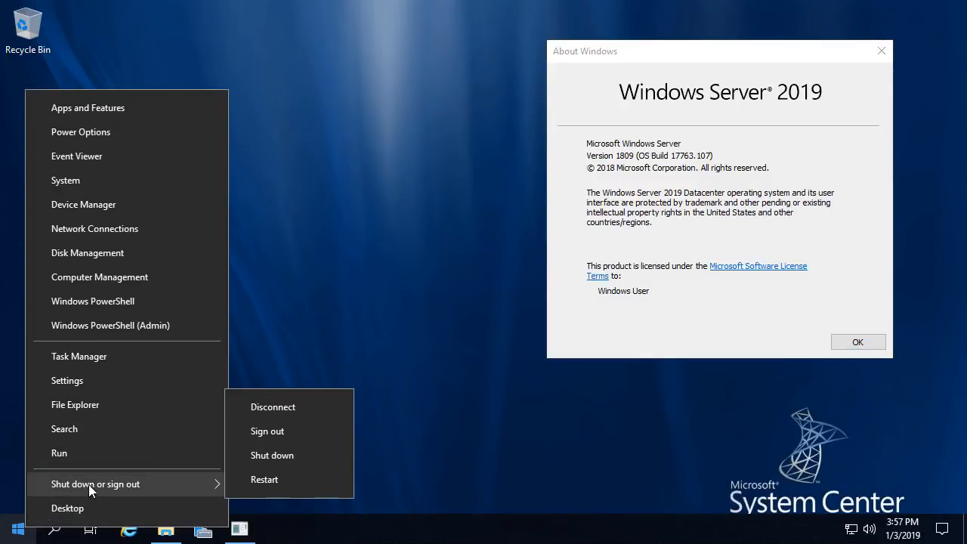
{"action": "left_click", "coordinate": [271, 481]}
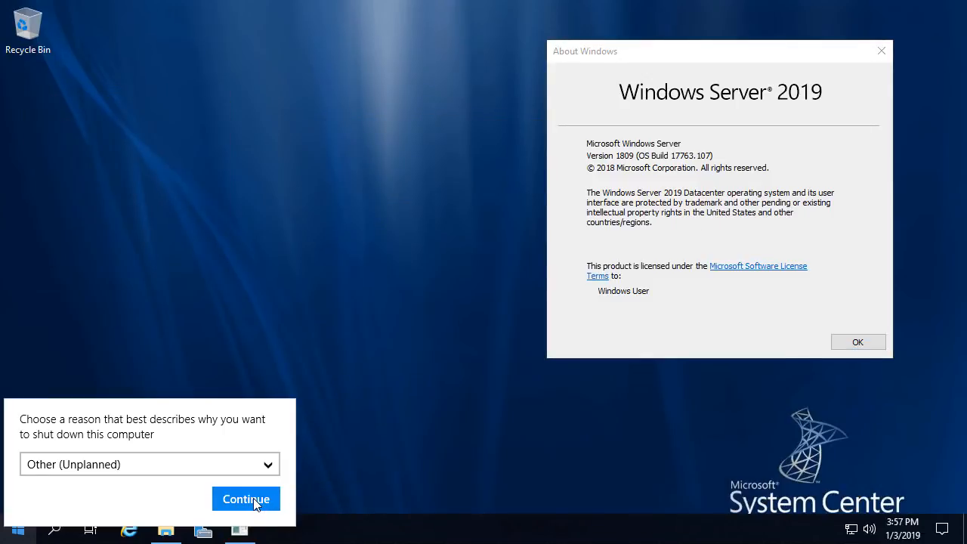
{"action": "left_click", "coordinate": [253, 501]}
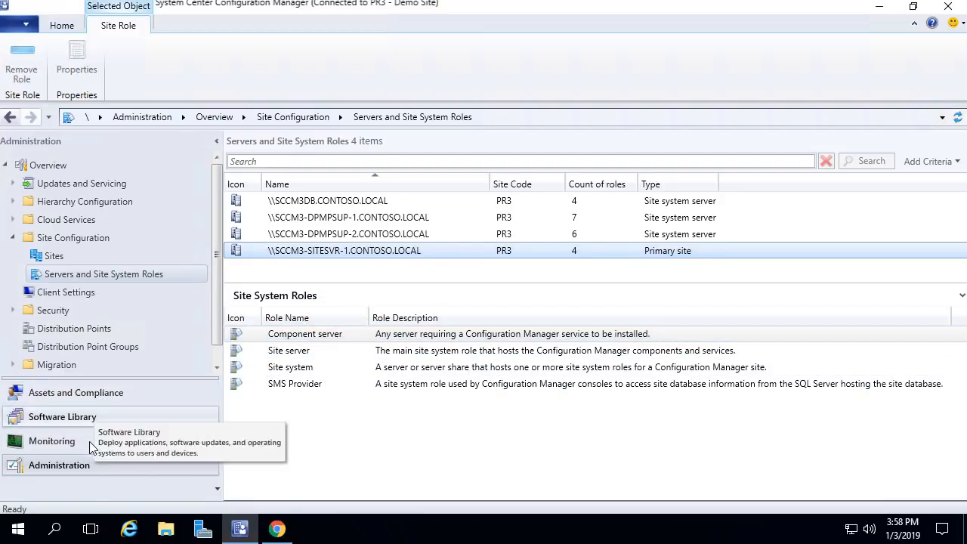
Check the PR3 site's summary and the site system roles held by SCCM3-SITESVR-1 in the Configuration Manager console.
{"action": "left_click", "coordinate": [58, 258]}
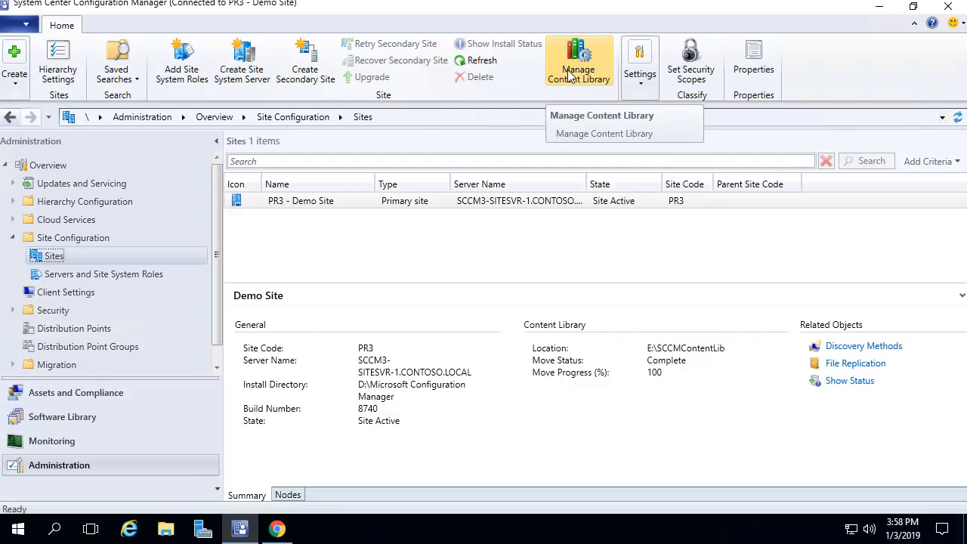
{"action": "left_click", "coordinate": [155, 274]}
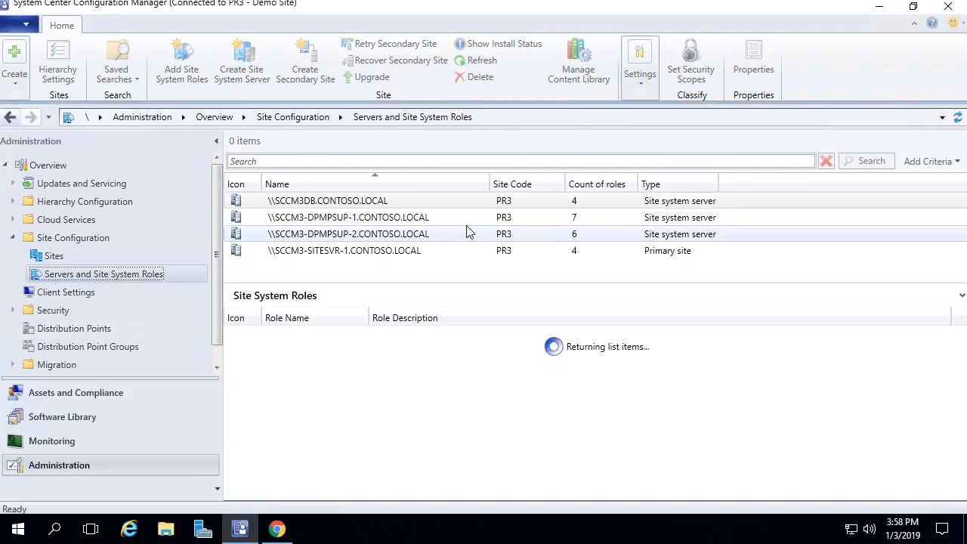
{"action": "left_click", "coordinate": [361, 252]}
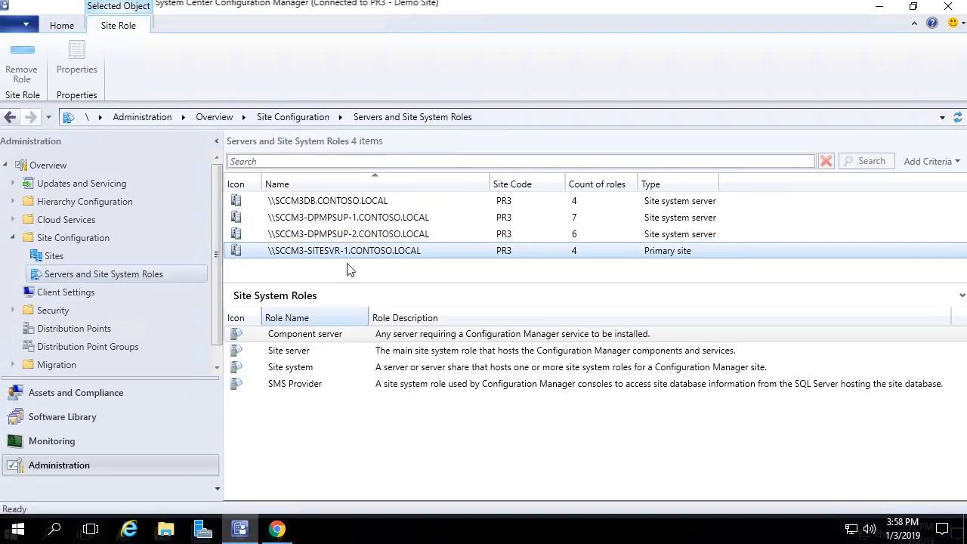
Open Manage Content Library for PR3 - Demo Site and inspect the current location path.
{"action": "left_click", "coordinate": [50, 256]}
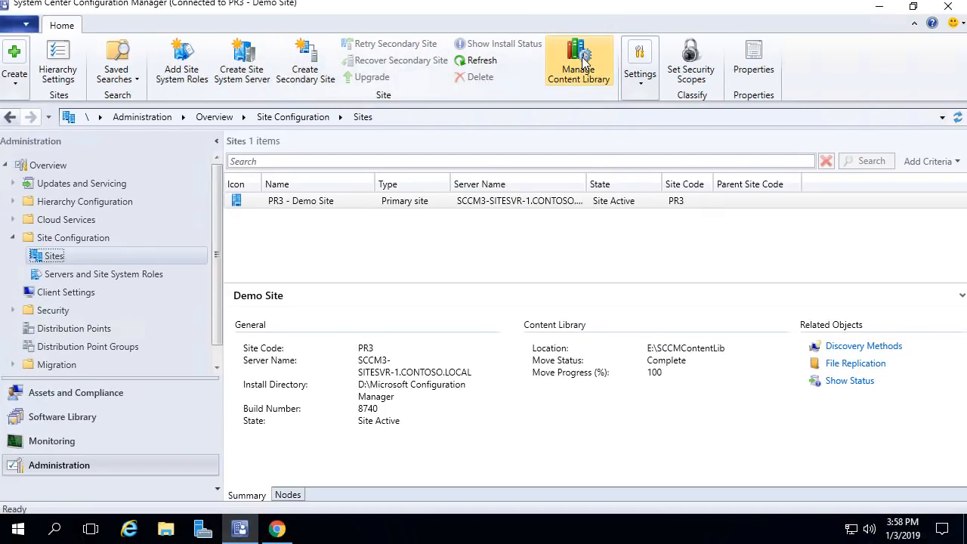
{"action": "left_click", "coordinate": [582, 62]}
{"action": "left_click_drag", "start_coordinate": [439, 192], "coordinate": [362, 185]}
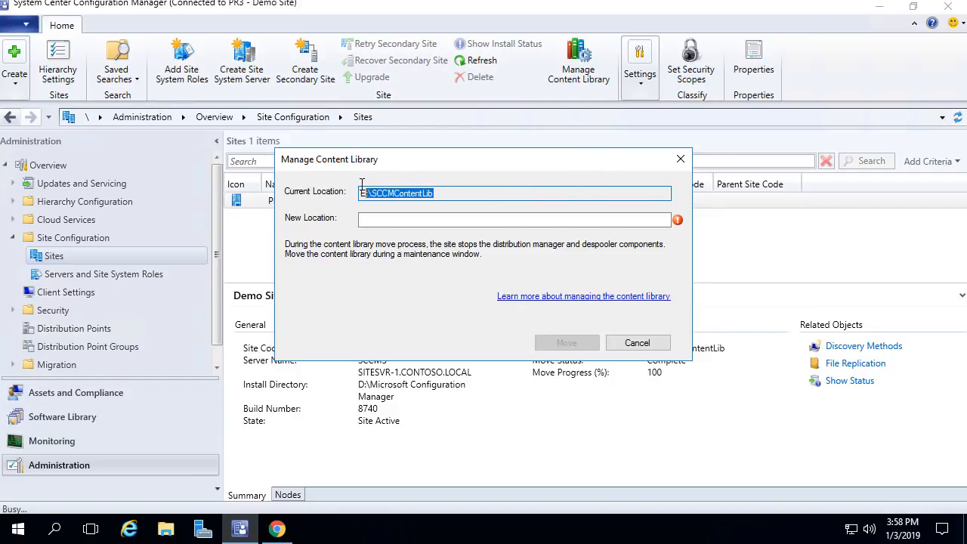
{"action": "left_click", "coordinate": [460, 192]}
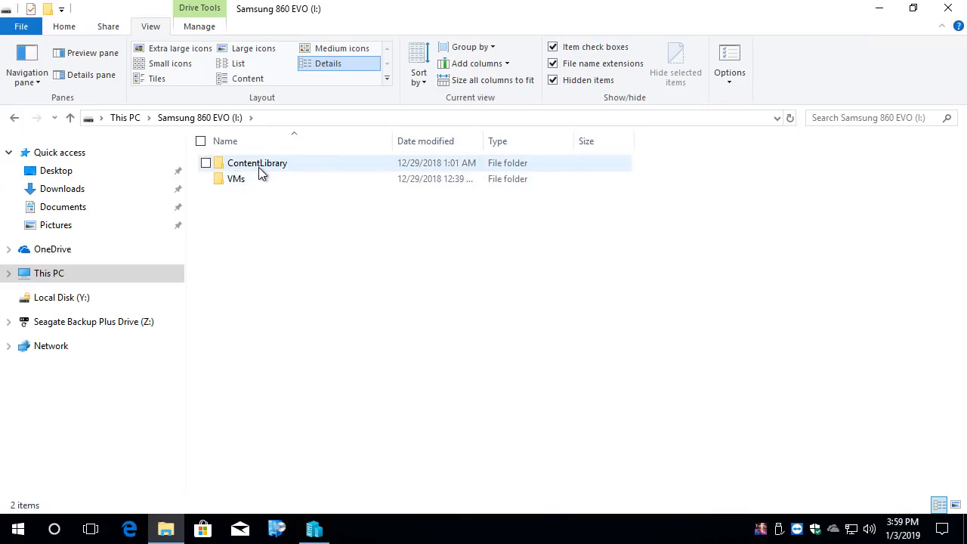
On the file server, review the advanced share permissions of the ContentLibrary folder on drive I: in File Explorer.
{"action": "left_click", "coordinate": [259, 167]}
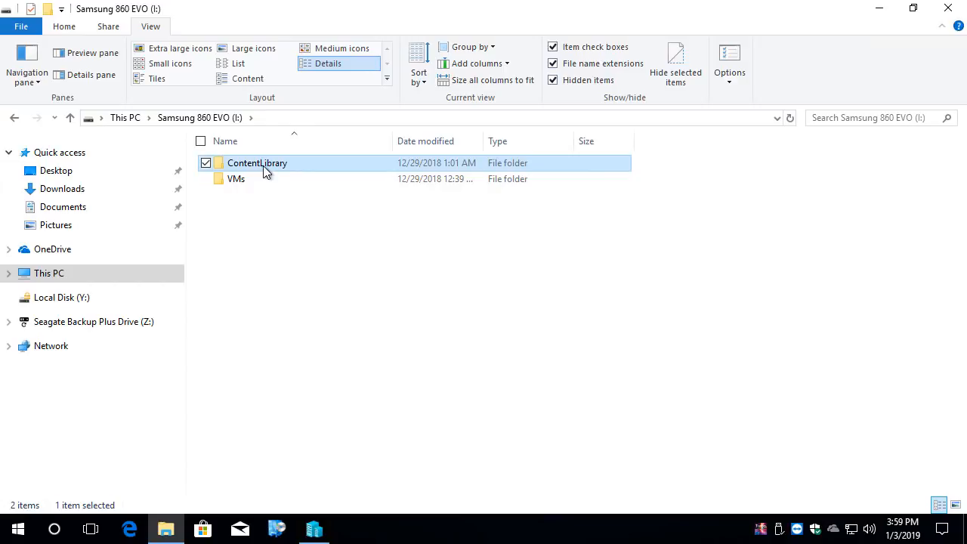
{"action": "right_click", "coordinate": [263, 165]}
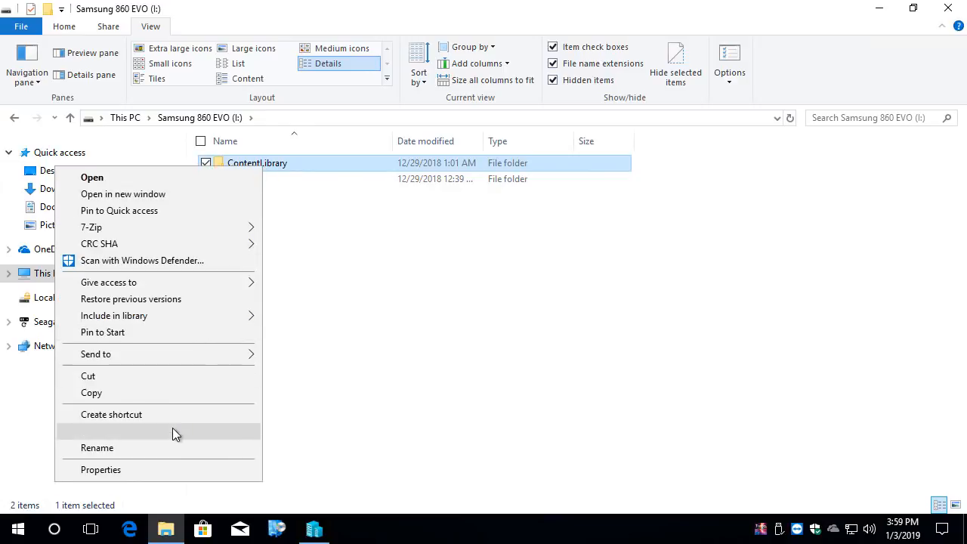
{"action": "left_click", "coordinate": [161, 470]}
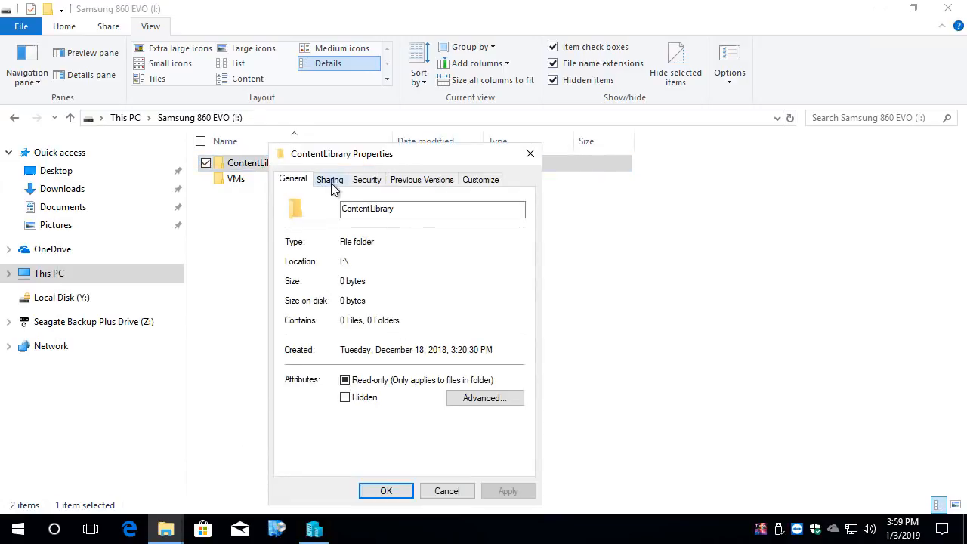
{"action": "left_click", "coordinate": [331, 183]}
{"action": "left_click", "coordinate": [352, 361]}
{"action": "left_click", "coordinate": [339, 389]}
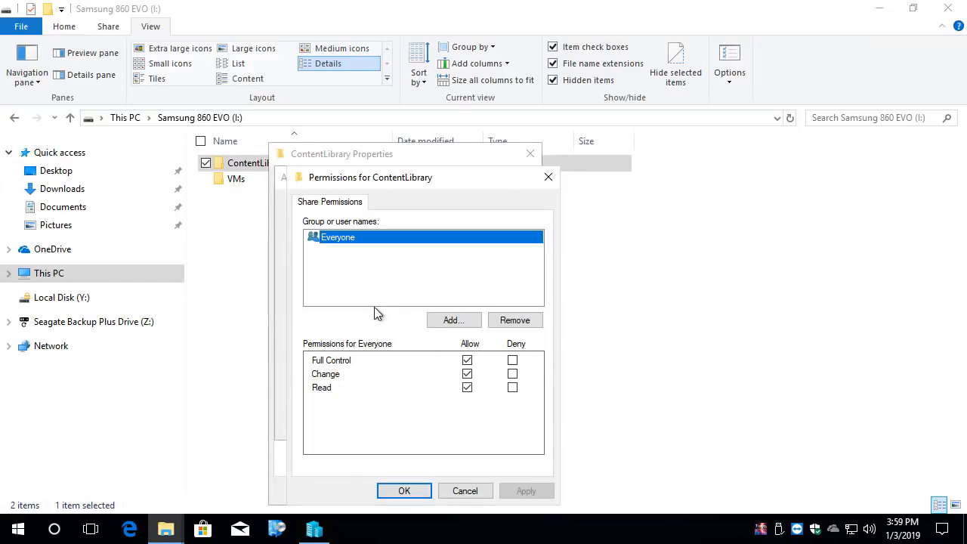
{"action": "left_click", "coordinate": [402, 490]}
{"action": "left_click", "coordinate": [386, 423]}
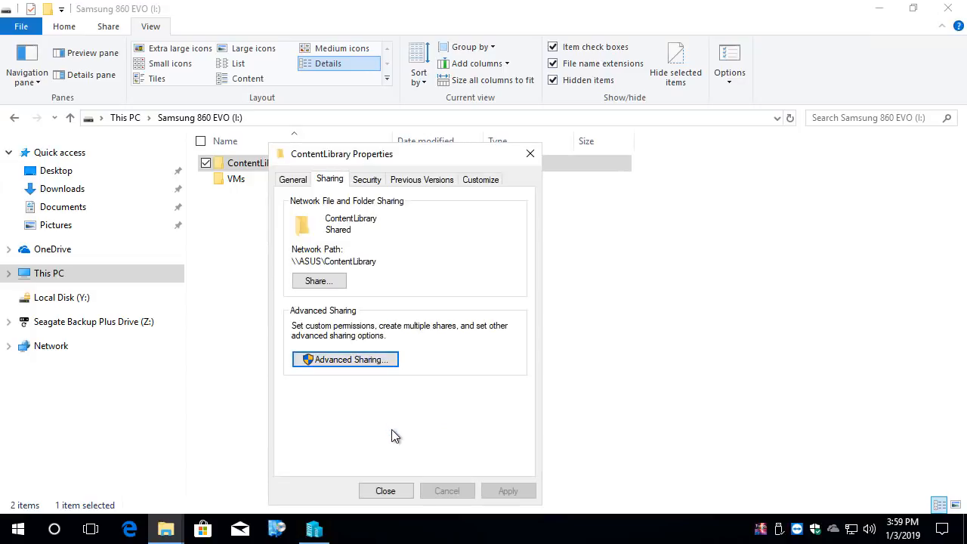
Review the ContentLibrary folder's security permissions for SYSTEM, SCCM_Site_Servers and SCCM3-SITESVR-1$.
{"action": "left_click", "coordinate": [368, 179]}
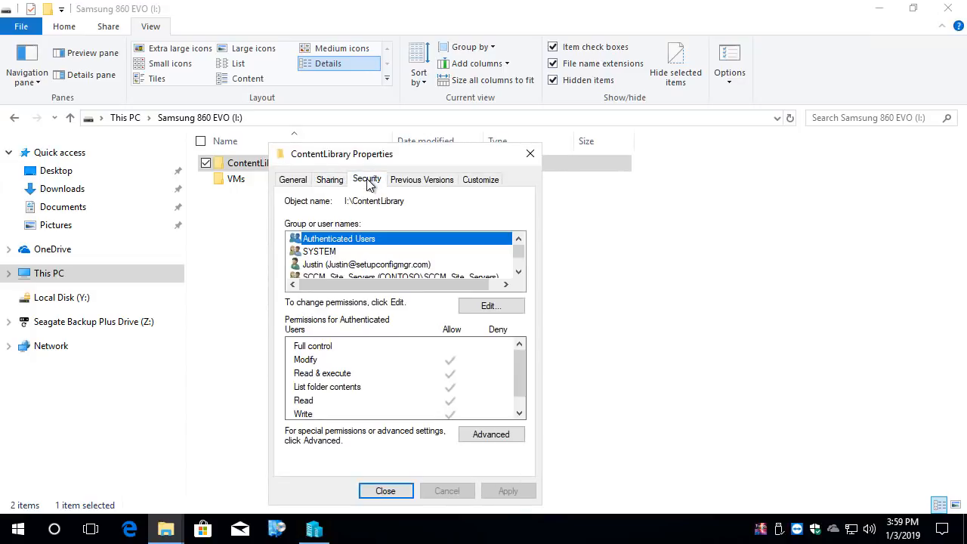
{"action": "left_click", "coordinate": [332, 252]}
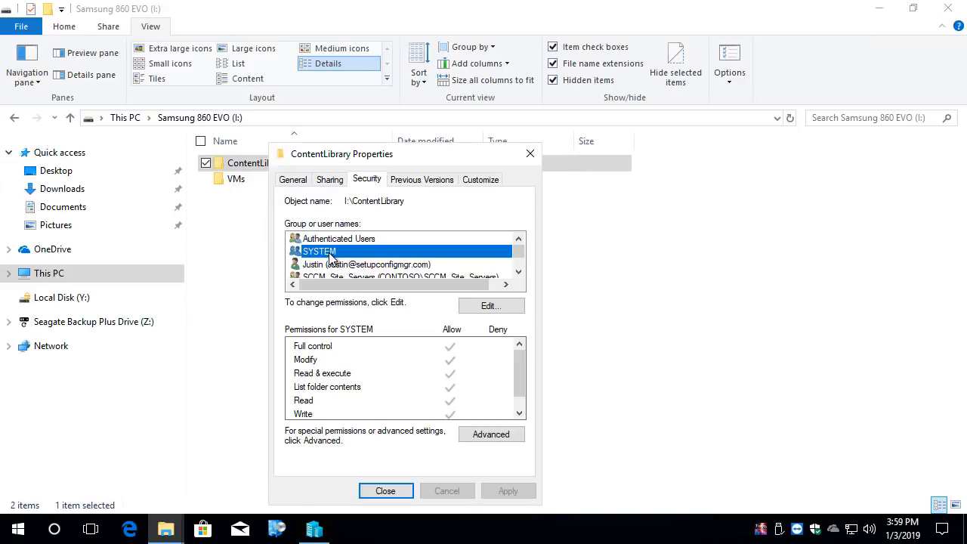
{"action": "scroll", "coordinate": [404, 268], "scroll_direction": "down", "scroll_amount": 1}
{"action": "left_click", "coordinate": [388, 253]}
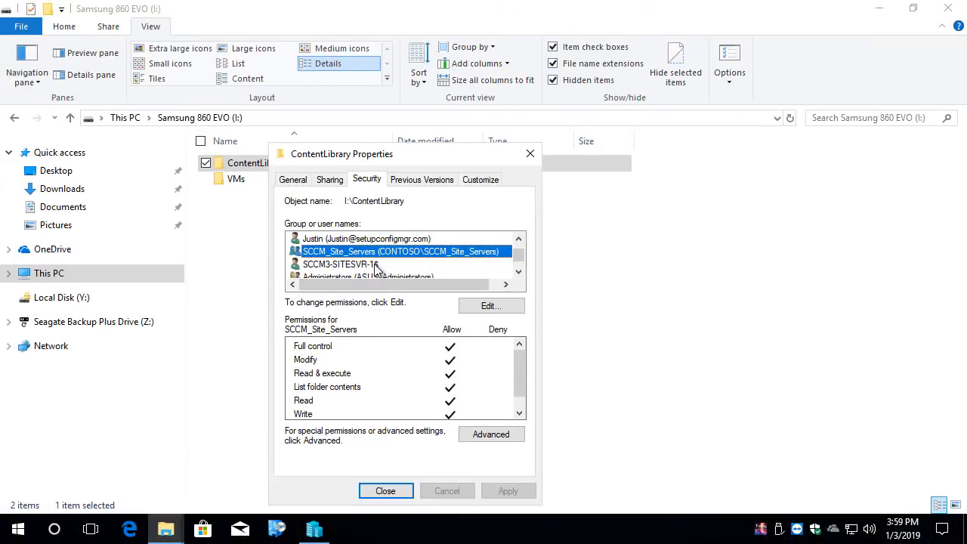
{"action": "left_click", "coordinate": [361, 203]}
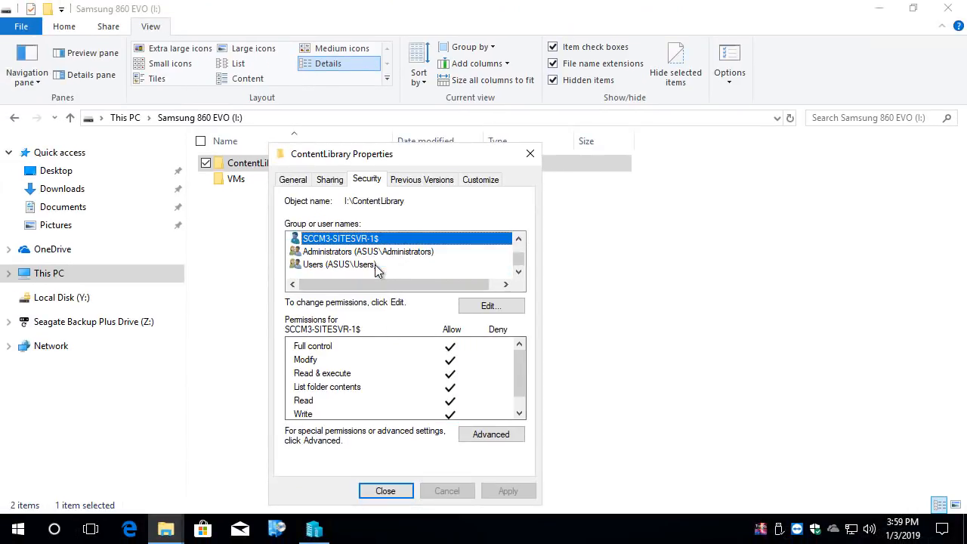
Add the computer account SCCM3-SITESVR-2 to the ContentLibrary folder's security permissions, including Computers in the object types searched.
{"action": "left_click", "coordinate": [459, 306]}
{"action": "left_click", "coordinate": [469, 348]}
{"action": "left_click", "coordinate": [602, 243]}
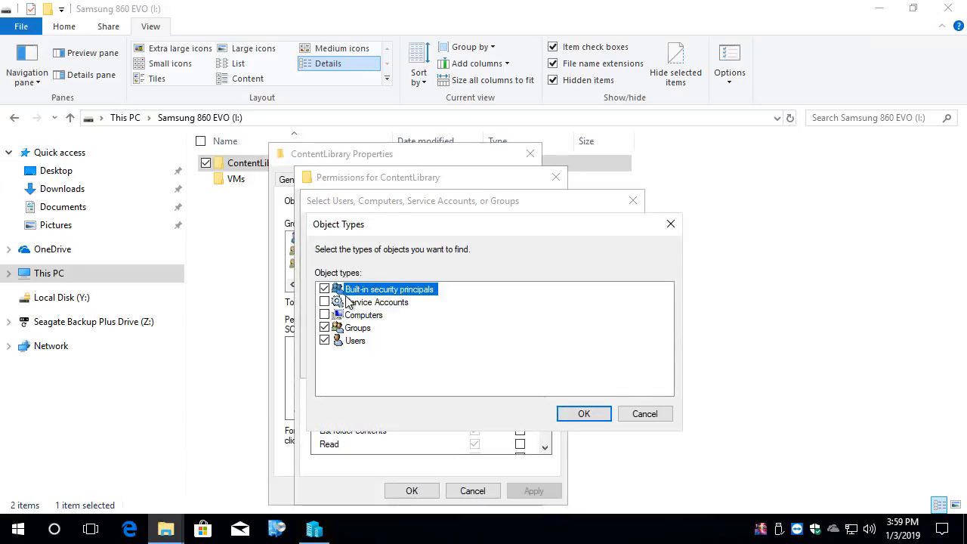
{"action": "left_click", "coordinate": [326, 315]}
{"action": "left_click", "coordinate": [582, 414]}
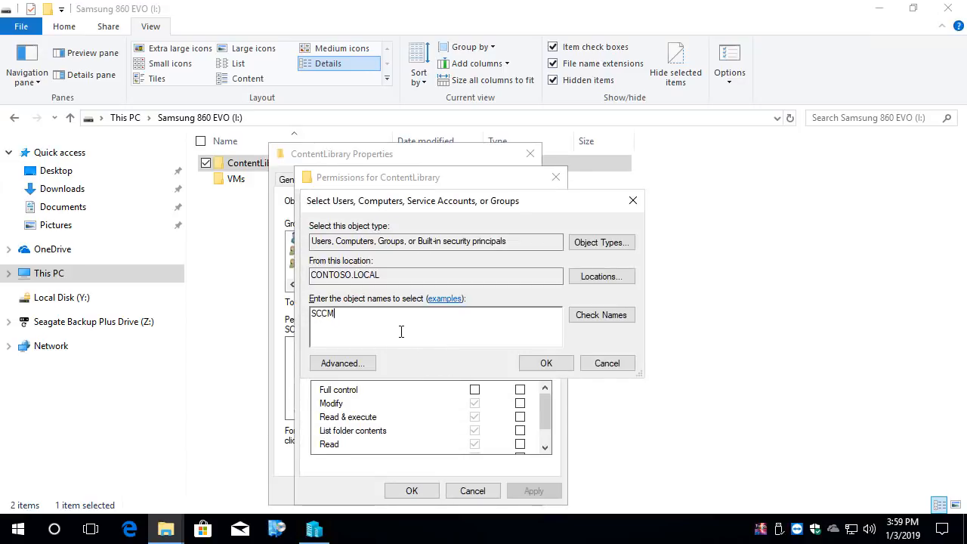
{"action": "type", "text": "SCCM3-"}
{"action": "key", "text": "Return"}
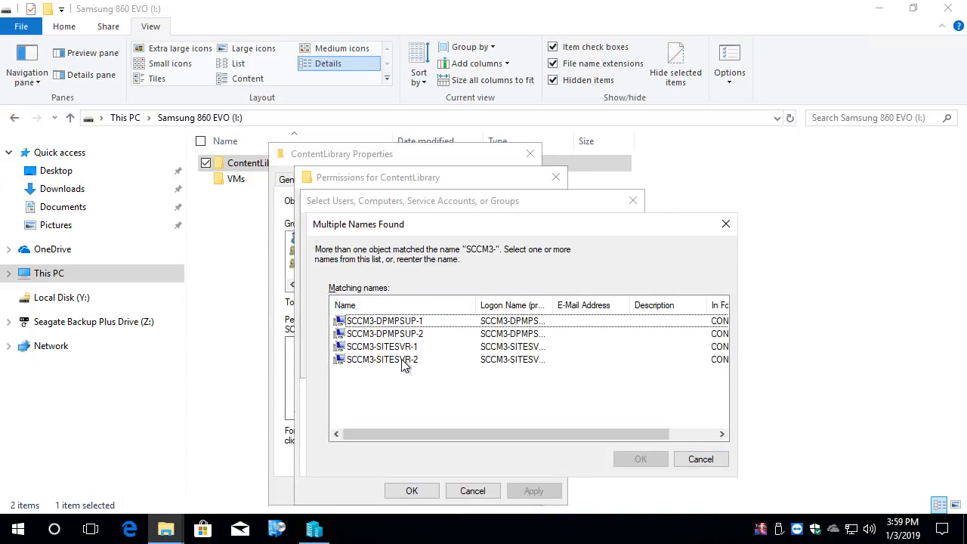
{"action": "double_click", "coordinate": [403, 360]}
Allow SCCM3-SITESVR-2 Full control of the ContentLibrary folder, apply the permissions, and close the folder properties.
{"action": "left_click", "coordinate": [475, 390]}
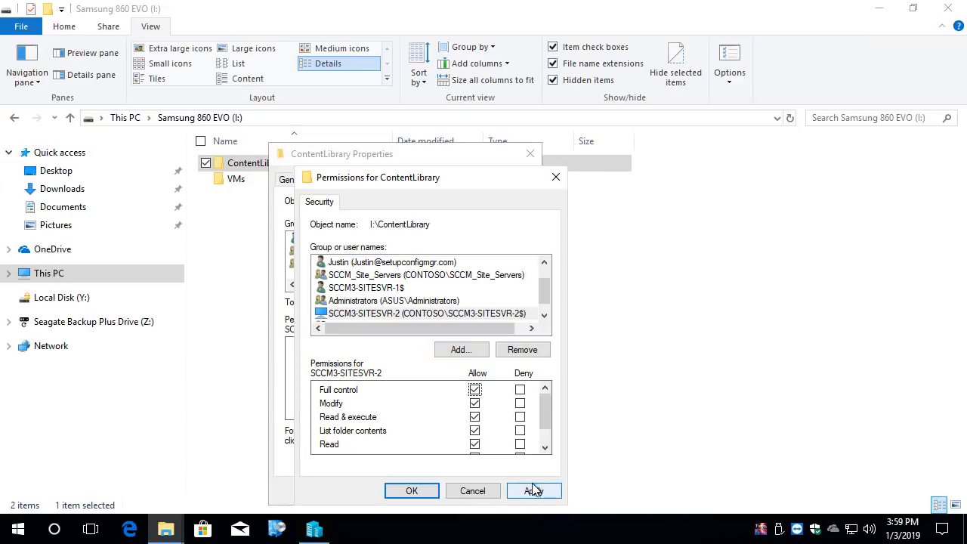
{"action": "left_click", "coordinate": [533, 492]}
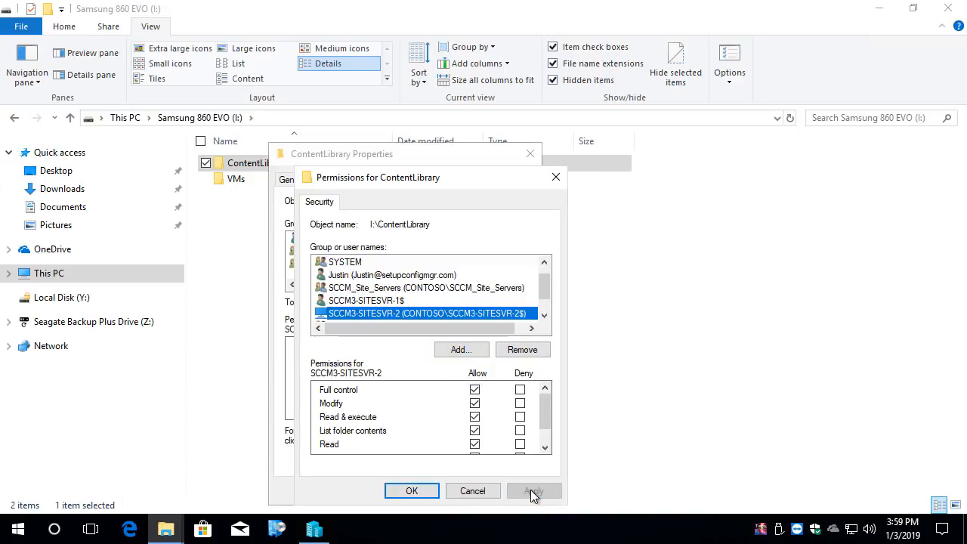
{"action": "left_click", "coordinate": [411, 491]}
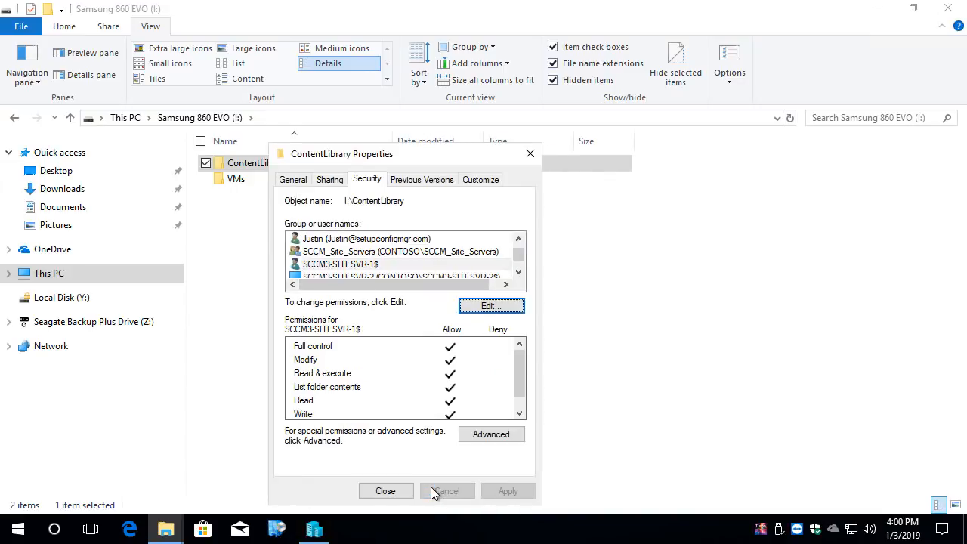
{"action": "left_click", "coordinate": [385, 491]}
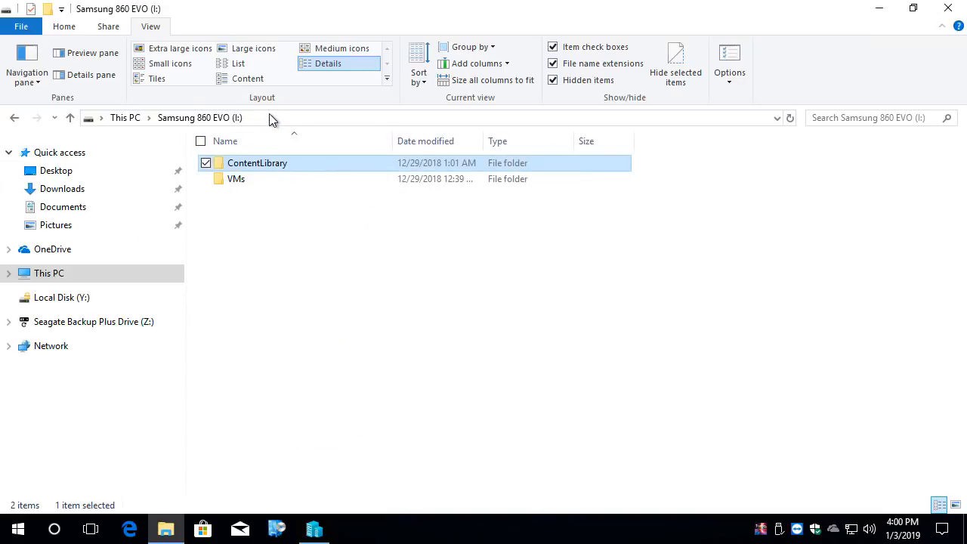
On the site server, open the ContentLibrary share on \\asus.contoso.local in File Explorer.
{"action": "left_click", "coordinate": [270, 120]}
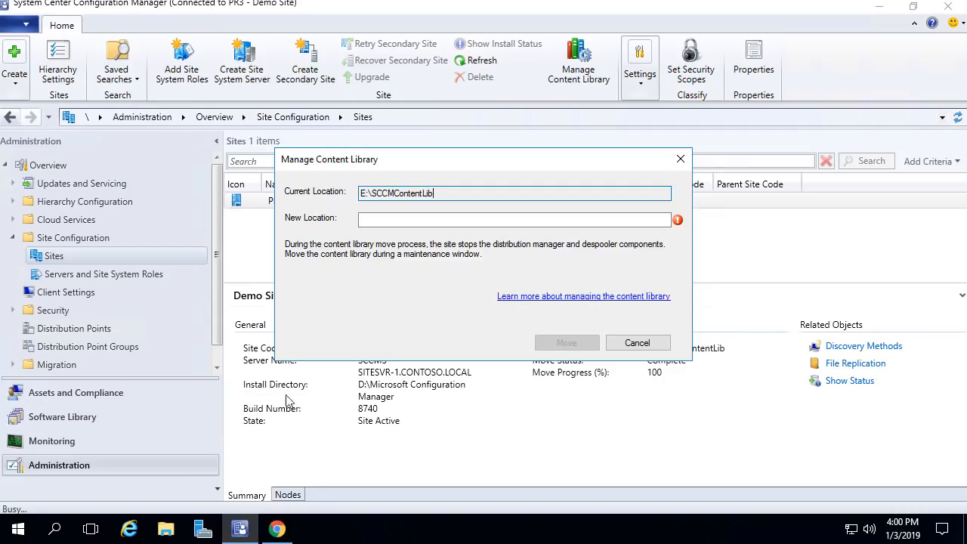
{"action": "key", "text": "super+e"}
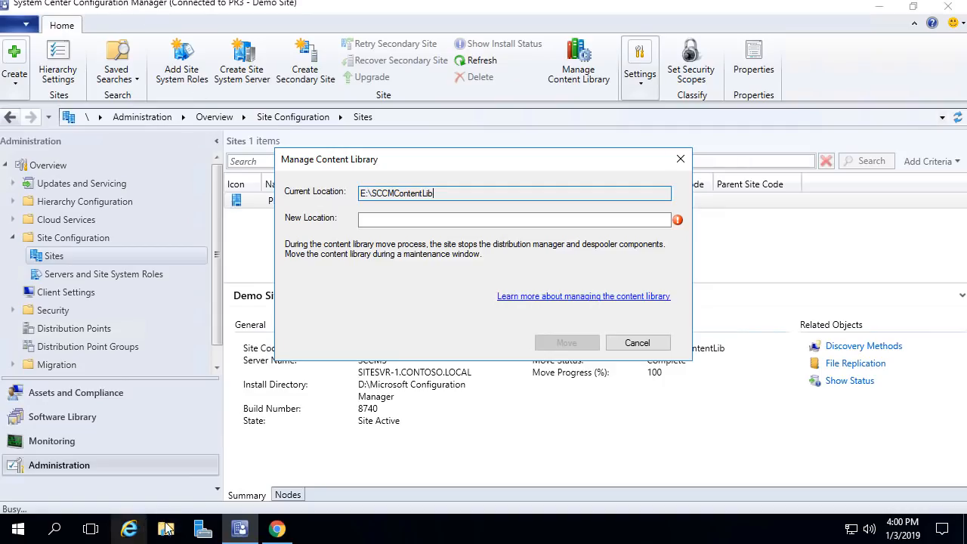
{"action": "left_click", "coordinate": [386, 166]}
{"action": "type", "text": "\\\\asus"}
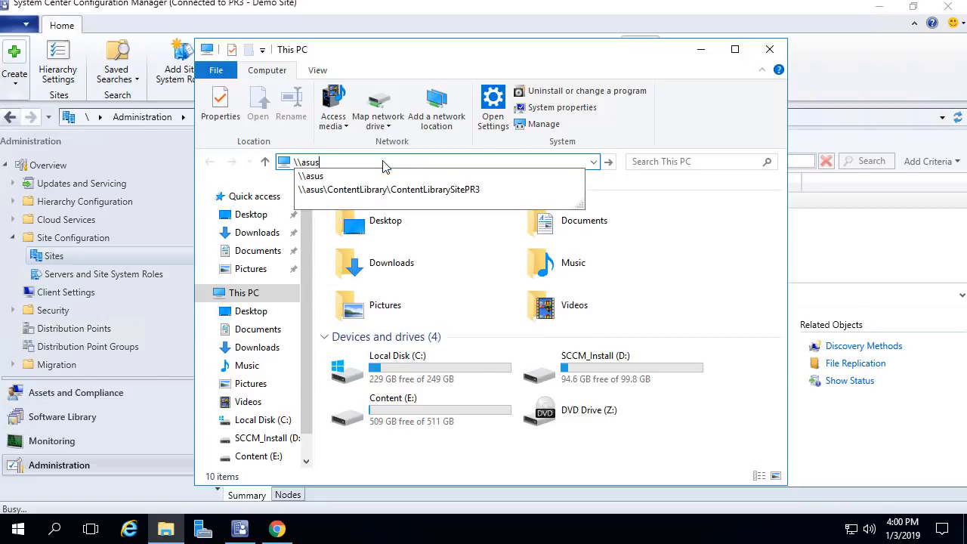
{"action": "type", "text": ".contoso."}
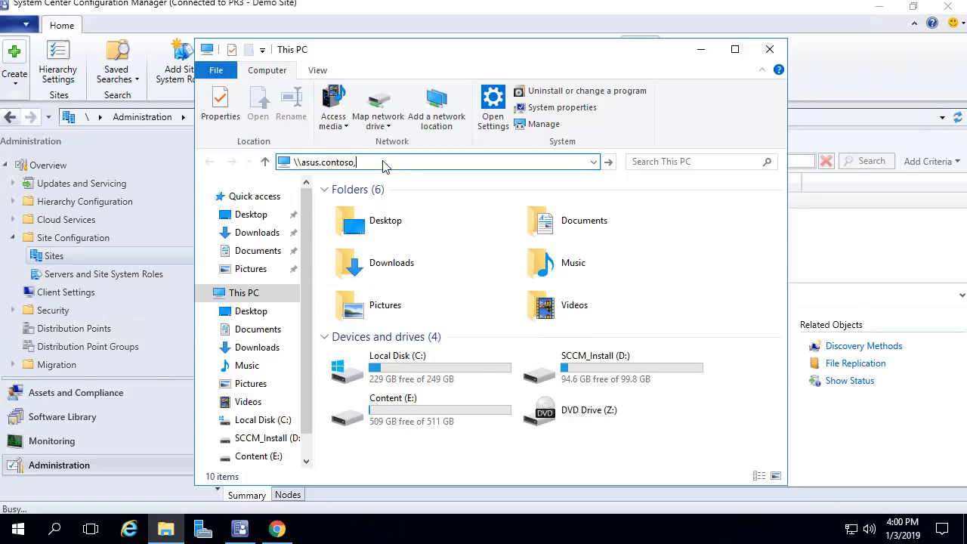
{"action": "type", "text": "local"}
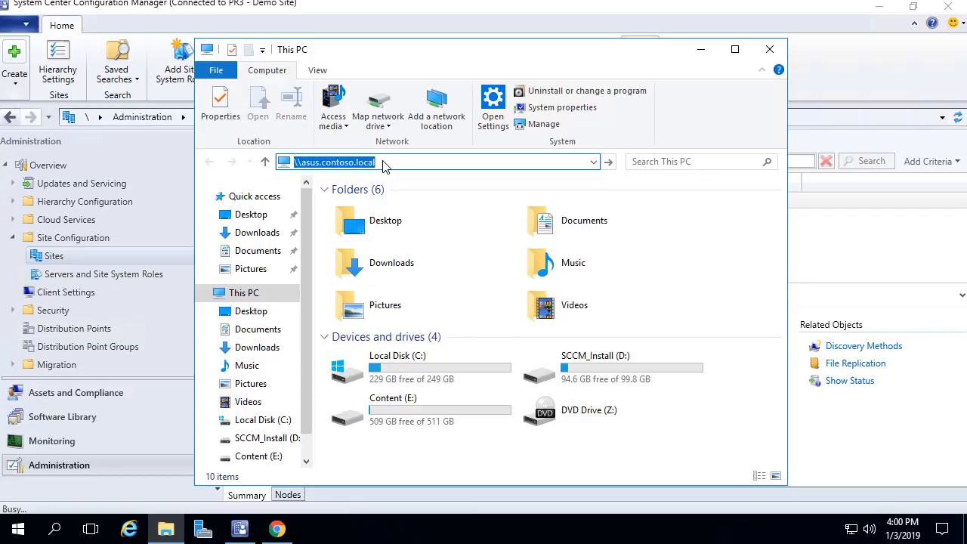
{"action": "key", "text": "Return"}
{"action": "double_click", "coordinate": [598, 199]}
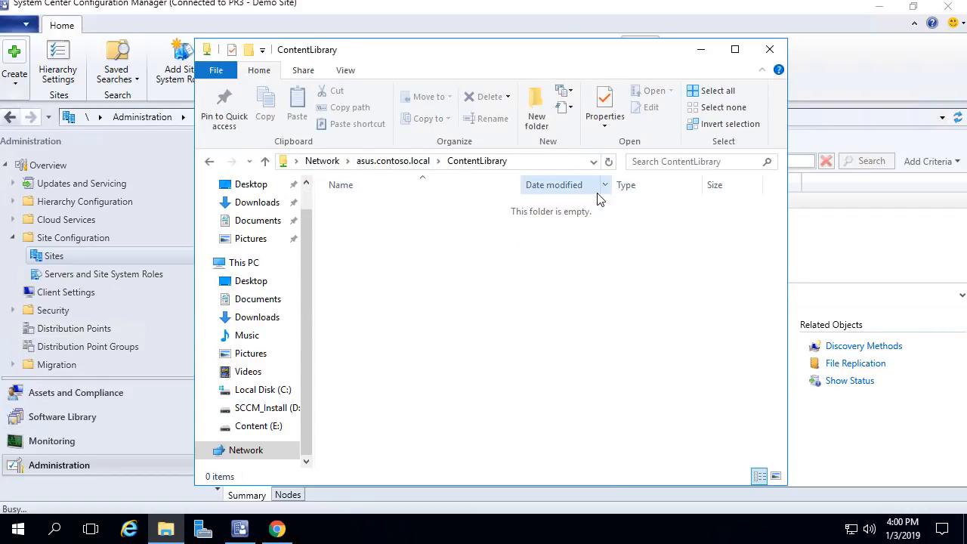
Try to use the share path \\asus.contoso.local\ContentLibrary as the new location in Manage Content Library.
{"action": "left_click_drag", "start_coordinate": [518, 43], "coordinate": [696, 33]}
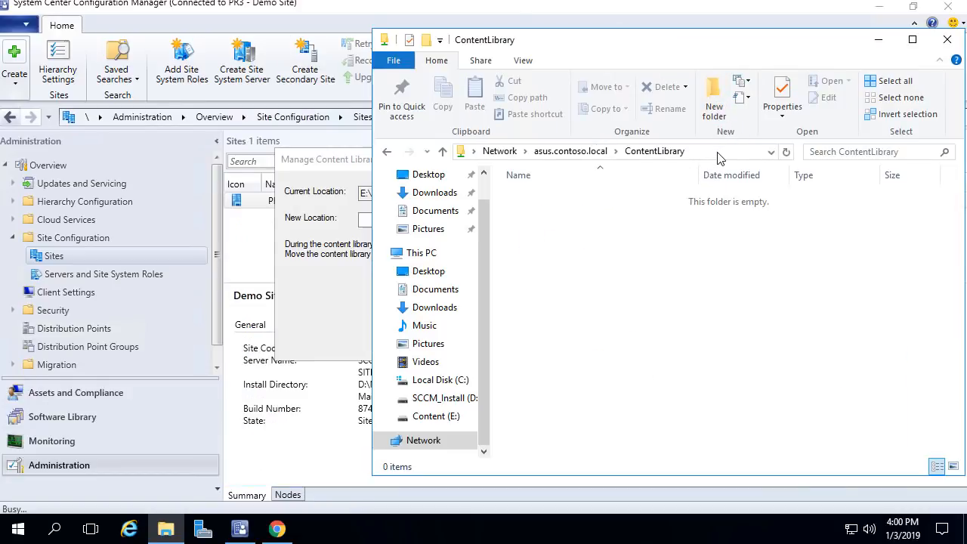
{"action": "left_click", "coordinate": [718, 158]}
{"action": "key", "text": "ctrl+c"}
{"action": "left_click_drag", "start_coordinate": [321, 160], "coordinate": [123, 121]}
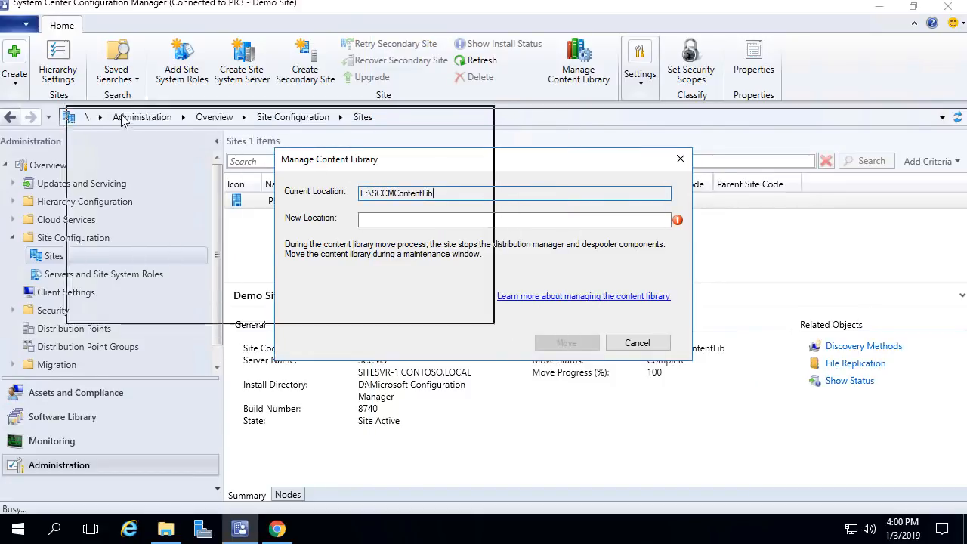
{"action": "left_click", "coordinate": [186, 172]}
{"action": "key", "text": "ctrl+v"}
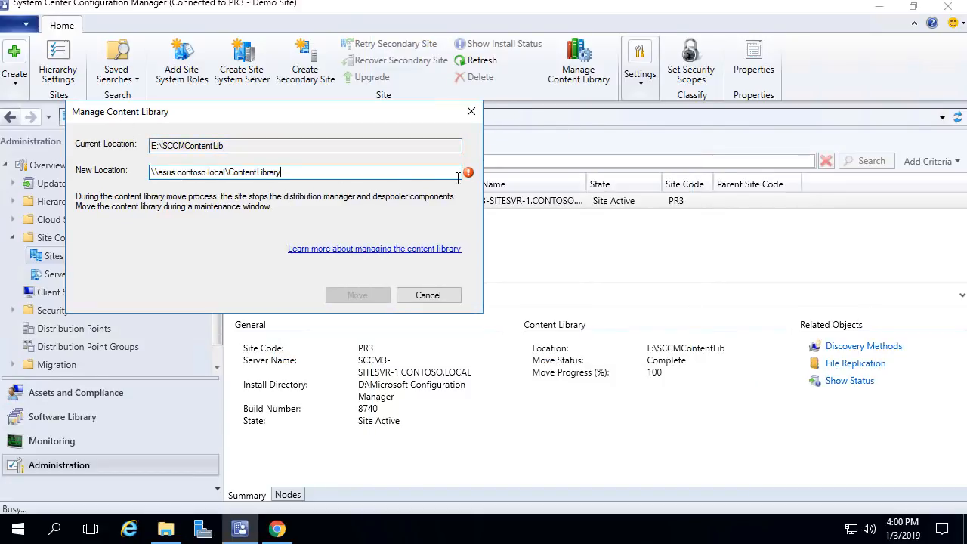
Create a folder named ContentLibrarySitePR3 inside the ContentLibrary share and open it.
{"action": "left_click", "coordinate": [165, 531]}
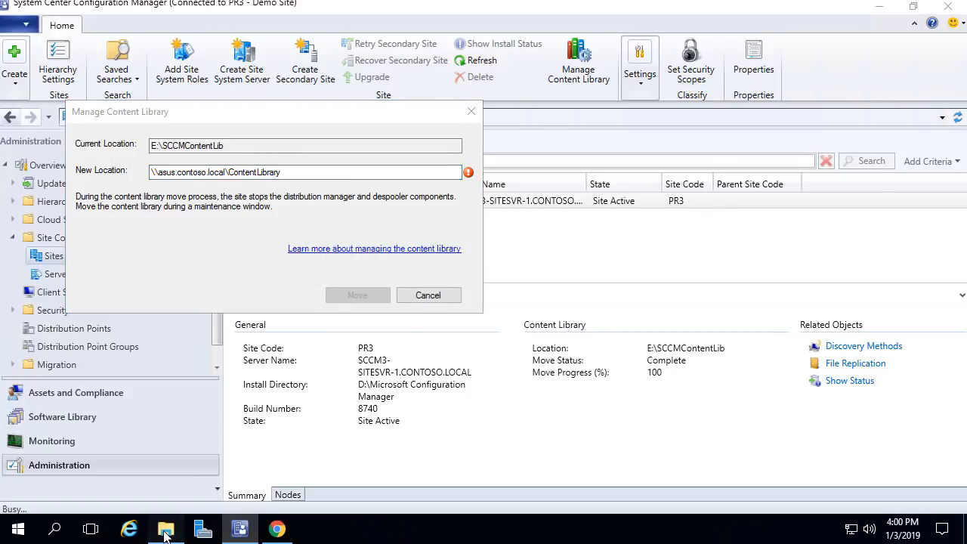
{"action": "right_click", "coordinate": [610, 226]}
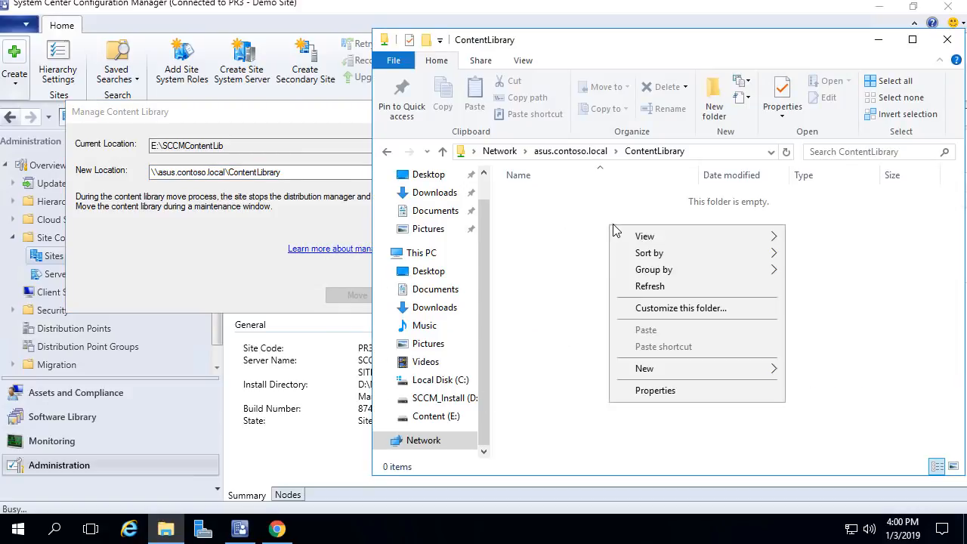
{"action": "mouse_move", "coordinate": [658, 370]}
{"action": "left_click", "coordinate": [554, 370]}
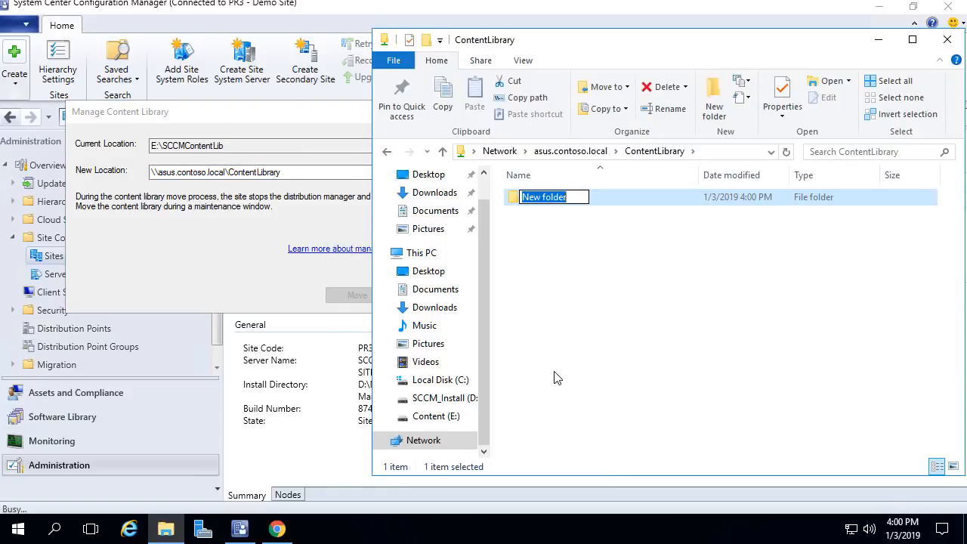
{"action": "type", "text": "Content"}
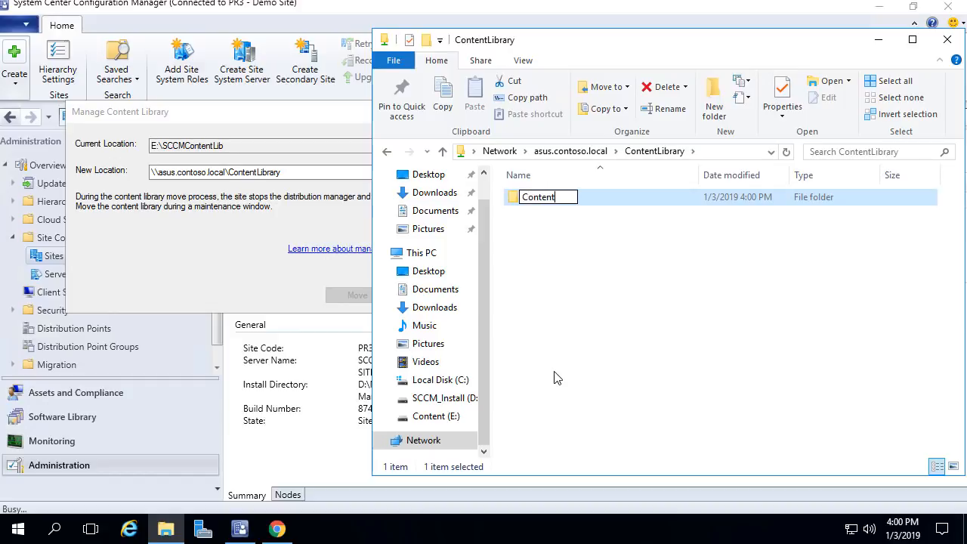
{"action": "type", "text": "LibrarySitePR3"}
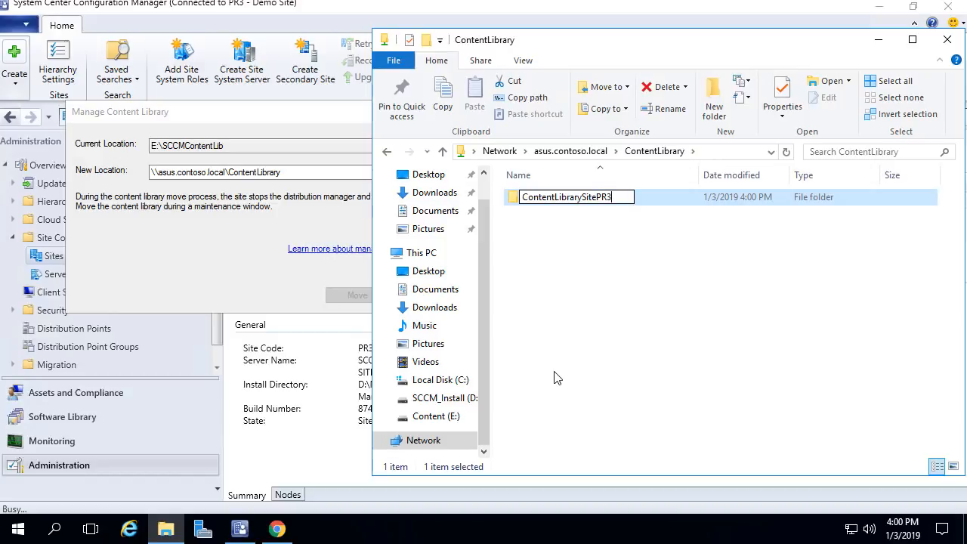
{"action": "key", "text": "Return"}
{"action": "key", "text": "Return"}
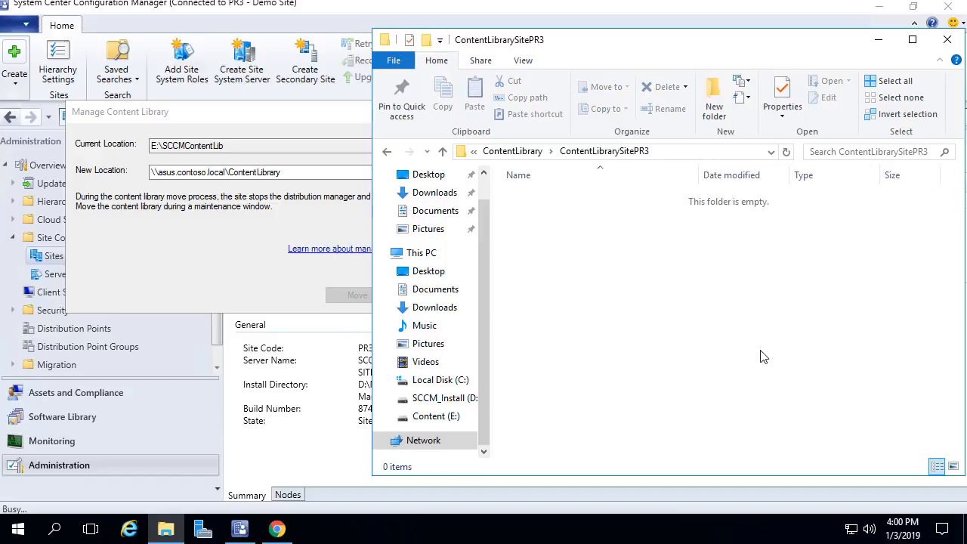
Set the content library's new location to \\asus.contoso.local\ContentLibrary\ContentLibrarySitePR3 and start the move.
{"action": "left_click", "coordinate": [686, 153]}
{"action": "key", "text": "ctrl+c"}
{"action": "triple_click", "coordinate": [320, 172]}
{"action": "key", "text": "ctrl+v"}
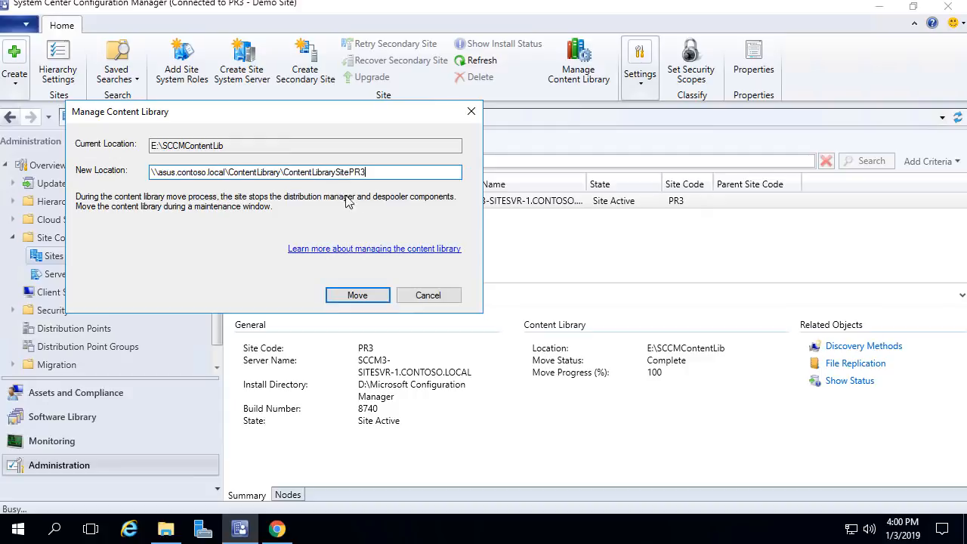
{"action": "left_click", "coordinate": [357, 295]}
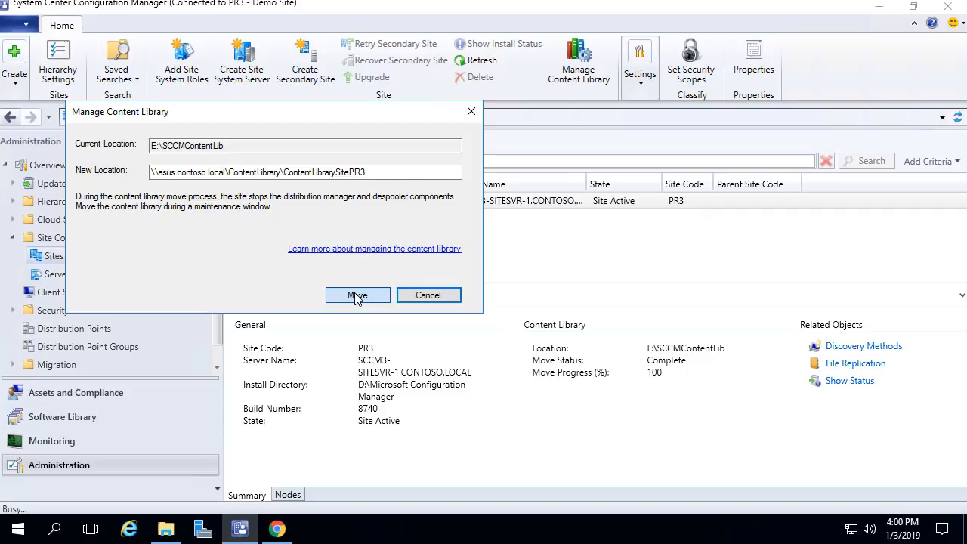
{"action": "left_click_drag", "start_coordinate": [460, 284], "coordinate": [460, 255]}
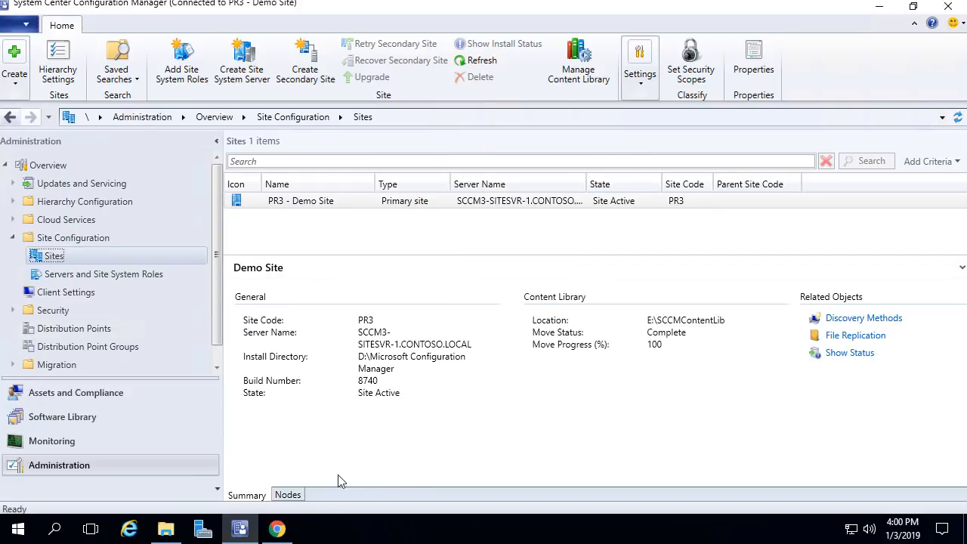
Open distmgr.log through the desktop's Site Server - Logs shortcut and maximize the log viewer.
{"action": "left_click", "coordinate": [165, 529]}
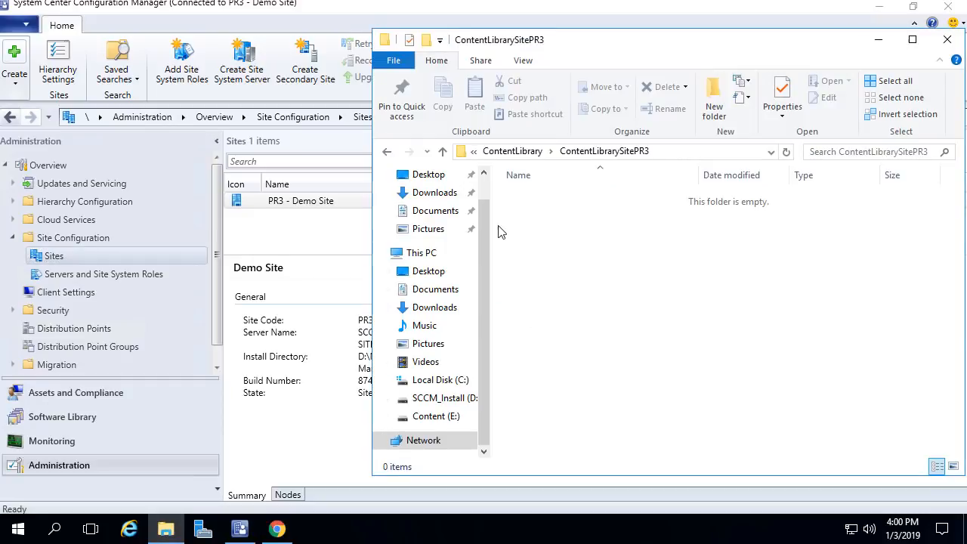
{"action": "left_click", "coordinate": [428, 175]}
{"action": "double_click", "coordinate": [570, 198]}
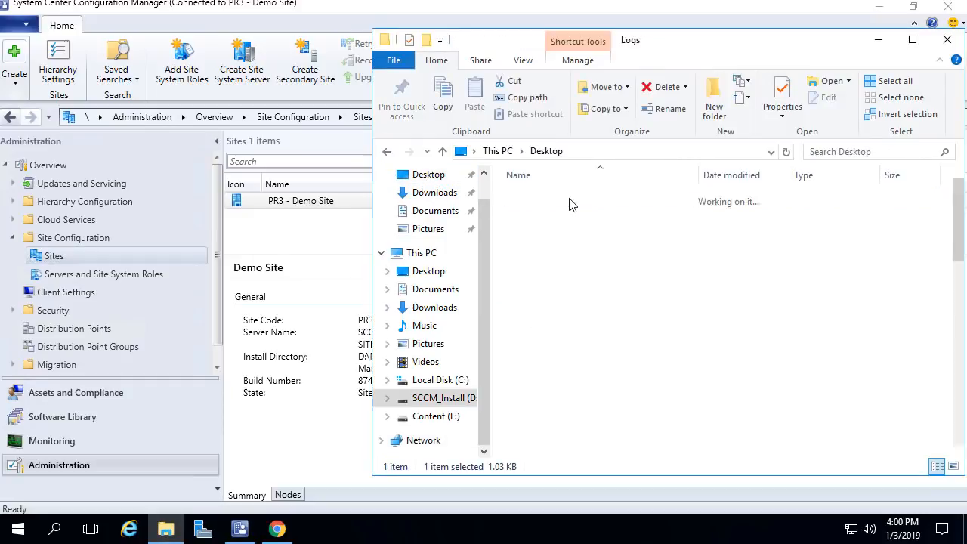
{"action": "left_click", "coordinate": [578, 239]}
{"action": "type", "text": "di"}
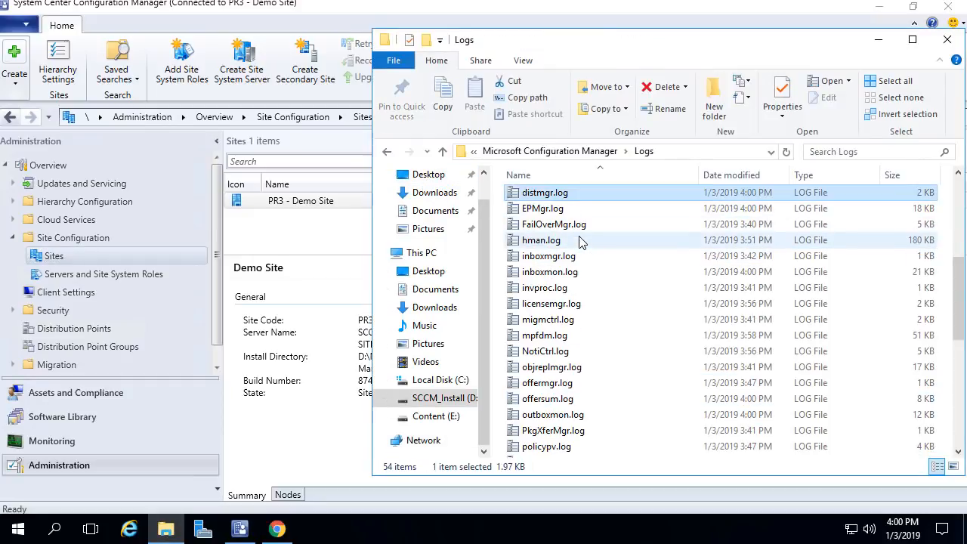
{"action": "key", "text": "Return"}
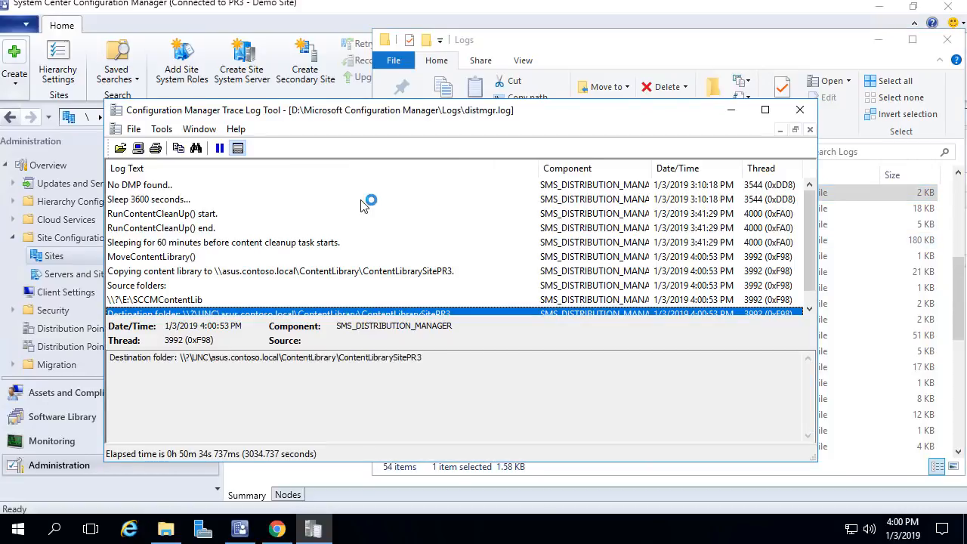
{"action": "double_click", "coordinate": [360, 117]}
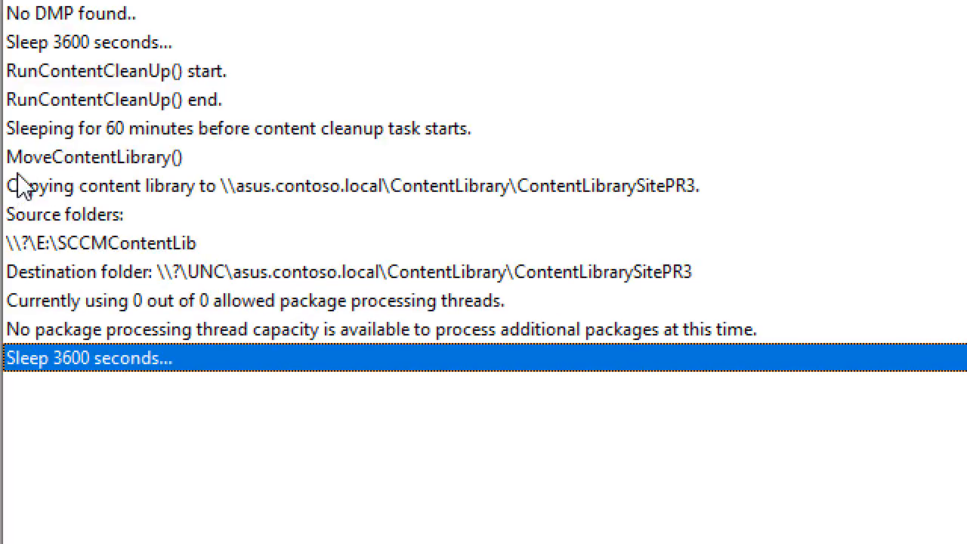
Review the content library copy, source folder and destination folder entries in distmgr.log, then follow the newest entries.
{"action": "left_click", "coordinate": [76, 198]}
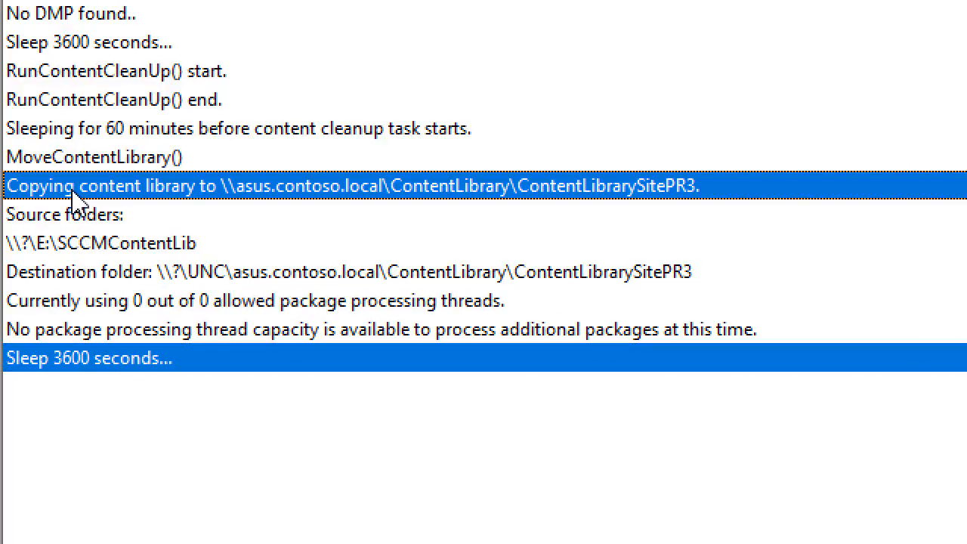
{"action": "left_click", "coordinate": [89, 244], "text": "ctrl"}
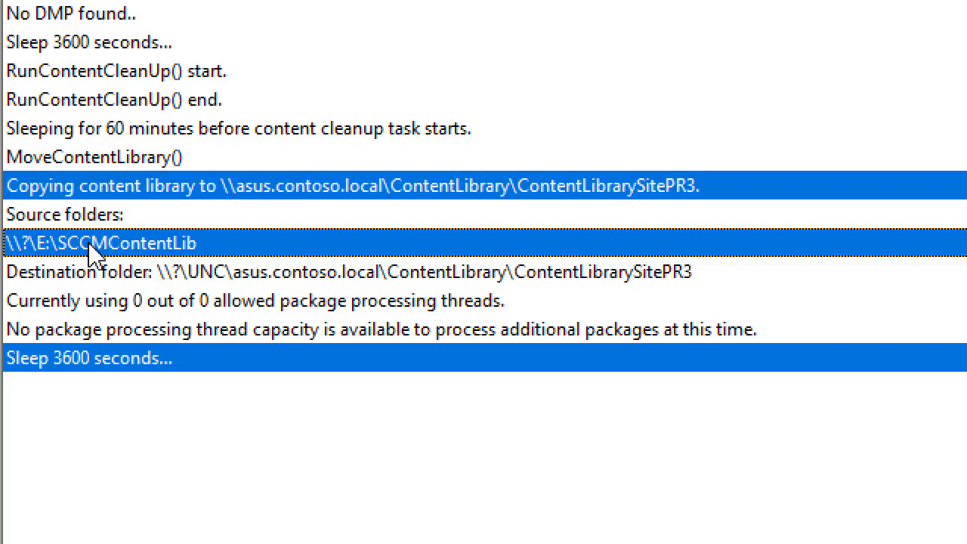
{"action": "left_click", "coordinate": [195, 274], "text": "ctrl"}
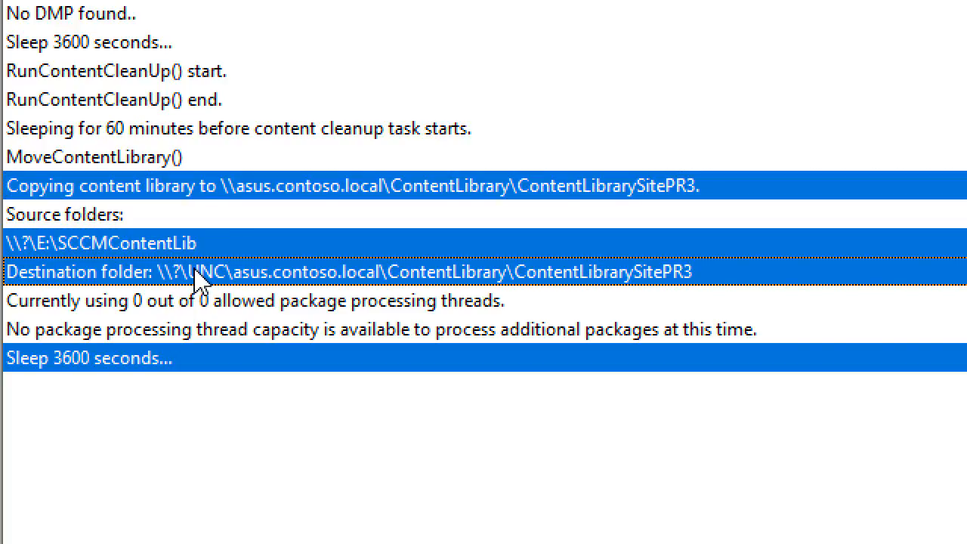
{"action": "left_click", "coordinate": [195, 274]}
{"action": "key", "text": "End"}
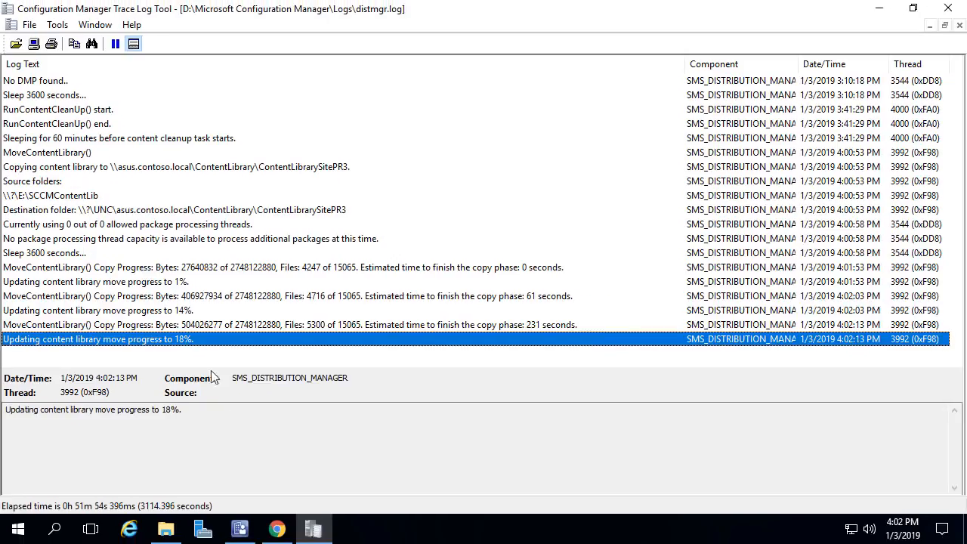
In the Configuration Manager console, refresh the PR3 - Demo Site details and check the content library move status and progress.
{"action": "left_click", "coordinate": [239, 529]}
{"action": "left_click", "coordinate": [594, 185]}
{"action": "left_click", "coordinate": [643, 201]}
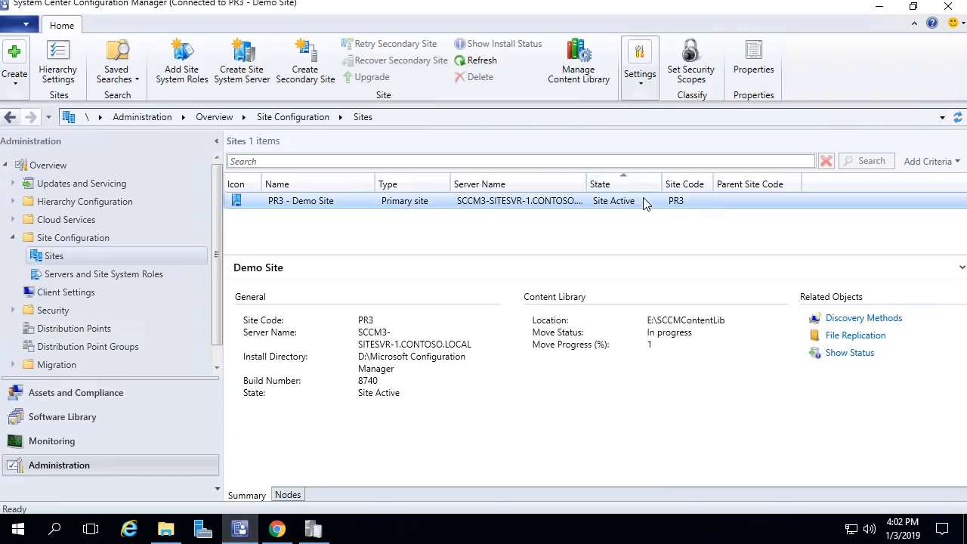
{"action": "left_click", "coordinate": [942, 117]}
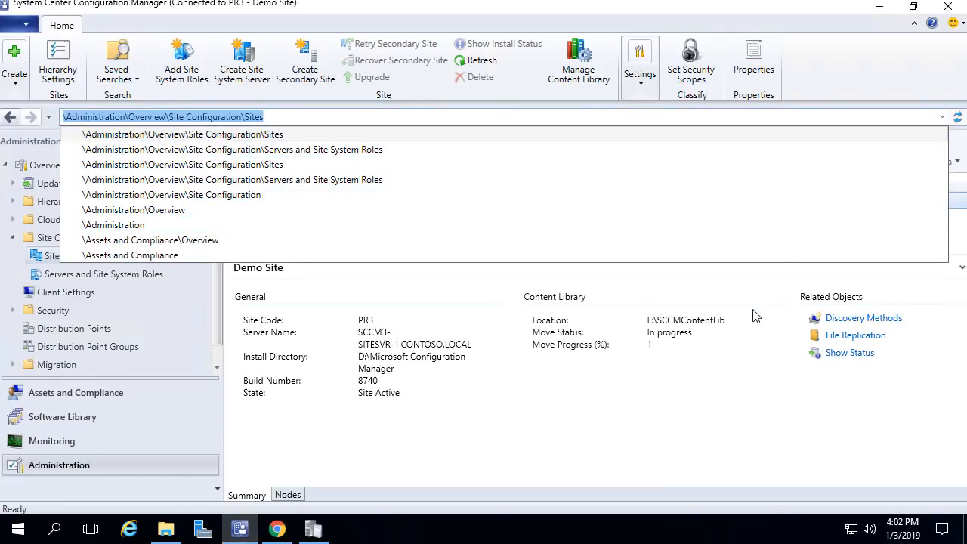
{"action": "left_click", "coordinate": [822, 281]}
{"action": "left_click", "coordinate": [956, 120]}
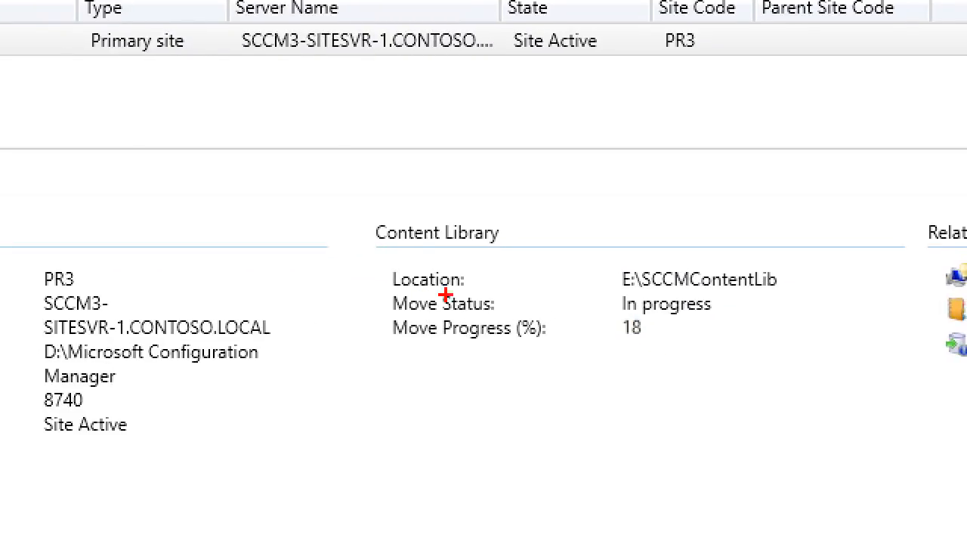
{"action": "left_click_drag", "start_coordinate": [355, 210], "coordinate": [792, 358]}
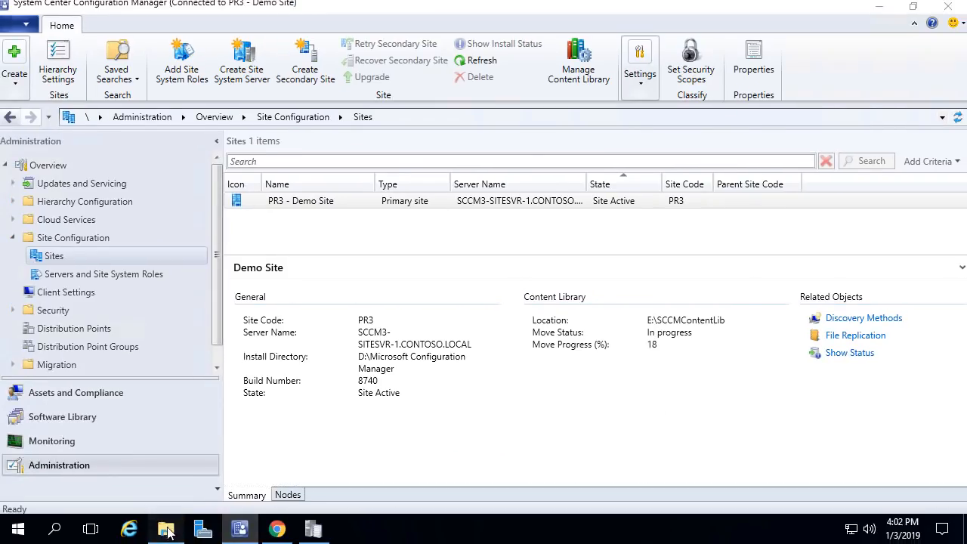
Return to the ContentLibrarySitePR3 folder in File Explorer to check the copied content and its full network path.
{"action": "left_click", "coordinate": [166, 529]}
{"action": "left_click", "coordinate": [387, 151]}
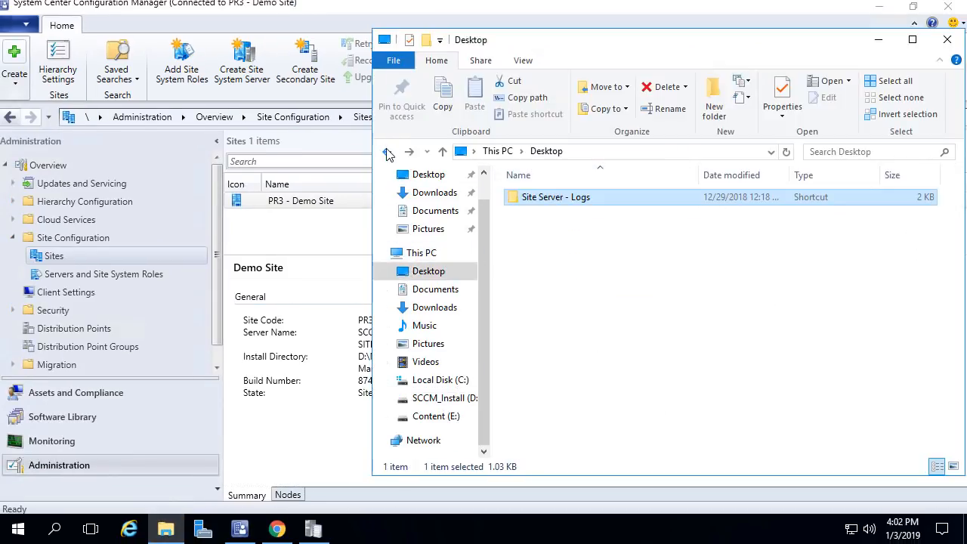
{"action": "left_click", "coordinate": [408, 153]}
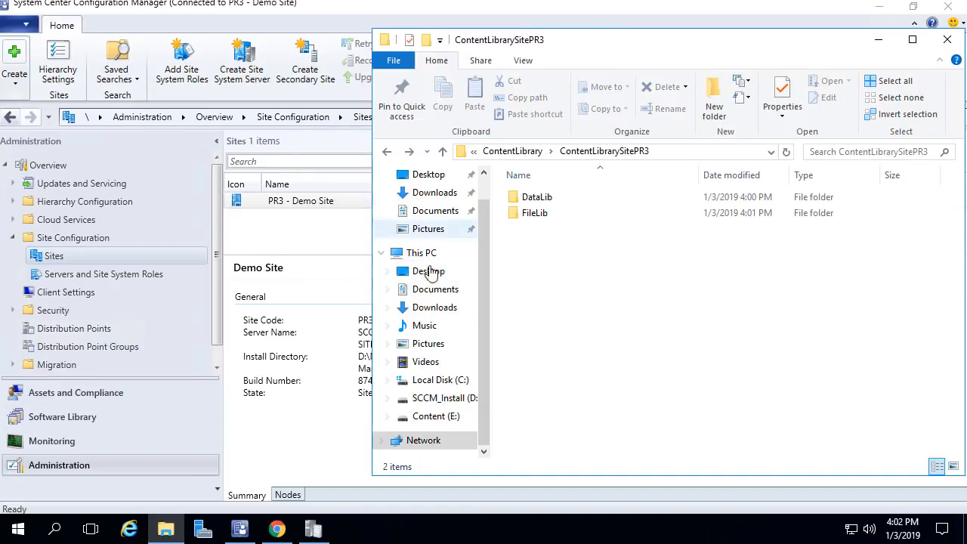
{"action": "left_click", "coordinate": [680, 152]}
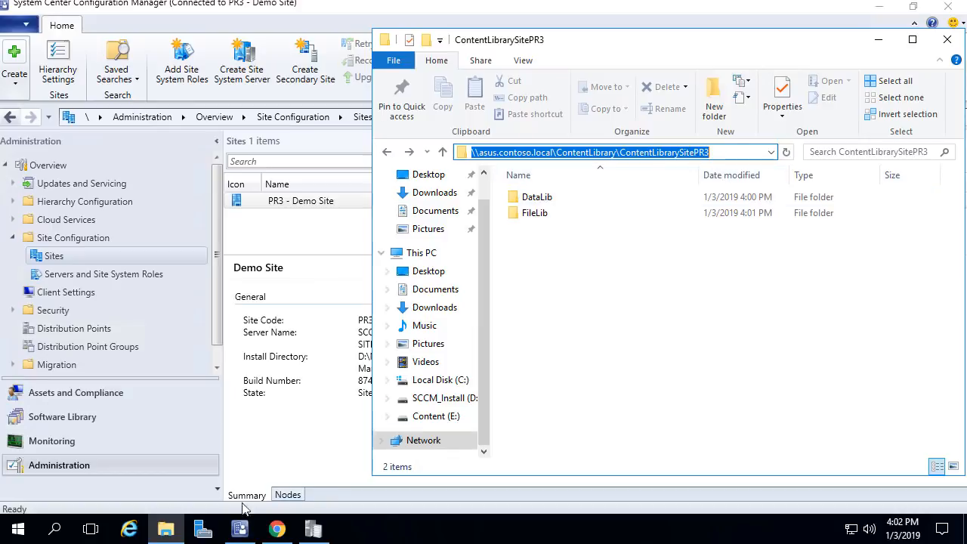
Open SCCMContentLib on the Content (E:) drive in a separate window, compare its folders with ContentLibrarySitePR3, and minimize both windows.
{"action": "right_click", "coordinate": [439, 415]}
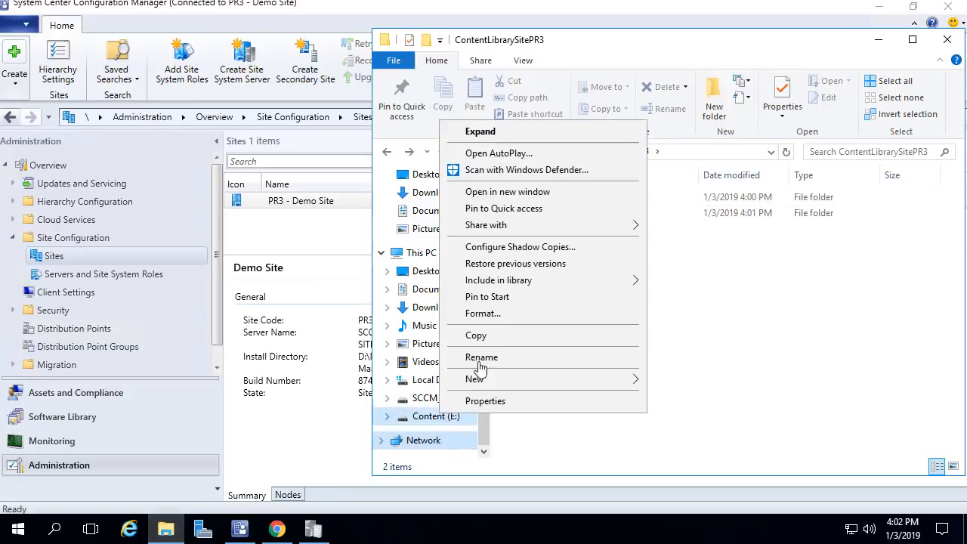
{"action": "left_click", "coordinate": [510, 192]}
{"action": "double_click", "coordinate": [182, 170]}
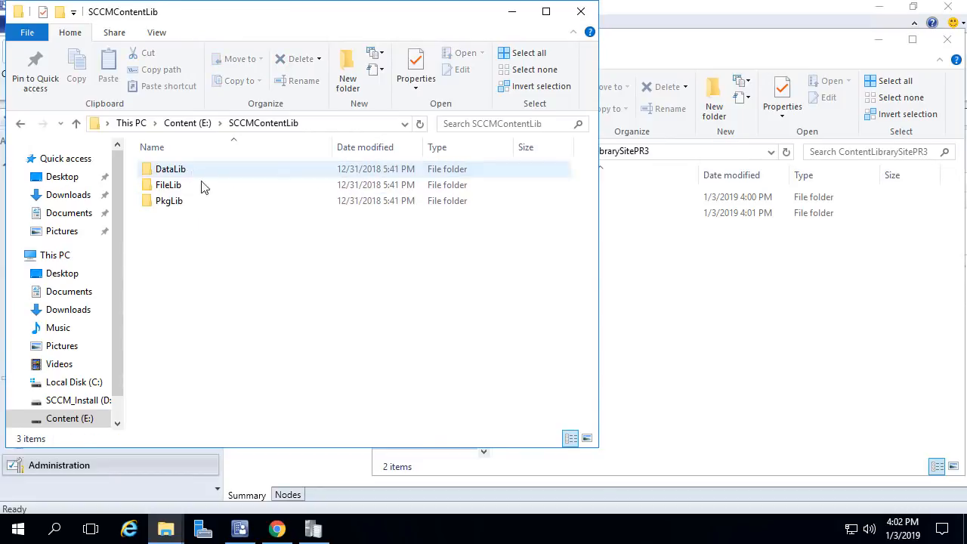
{"action": "left_click_drag", "start_coordinate": [594, 445], "coordinate": [532, 392]}
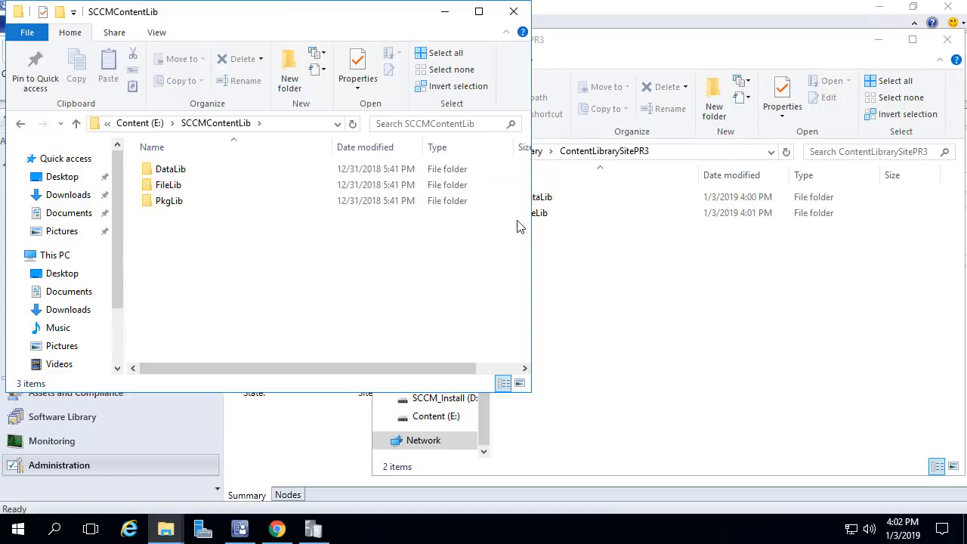
{"action": "left_click_drag", "start_coordinate": [537, 215], "coordinate": [661, 230]}
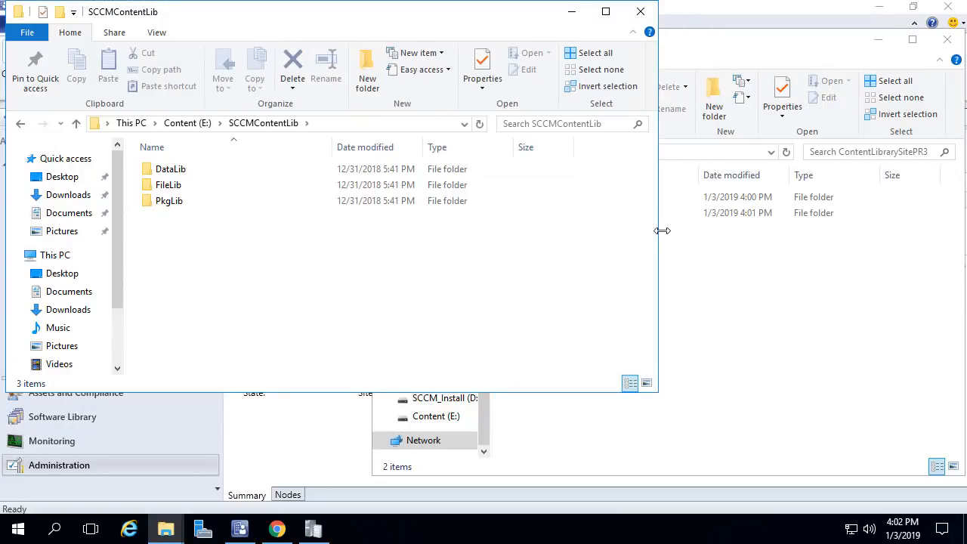
{"action": "left_click", "coordinate": [751, 343]}
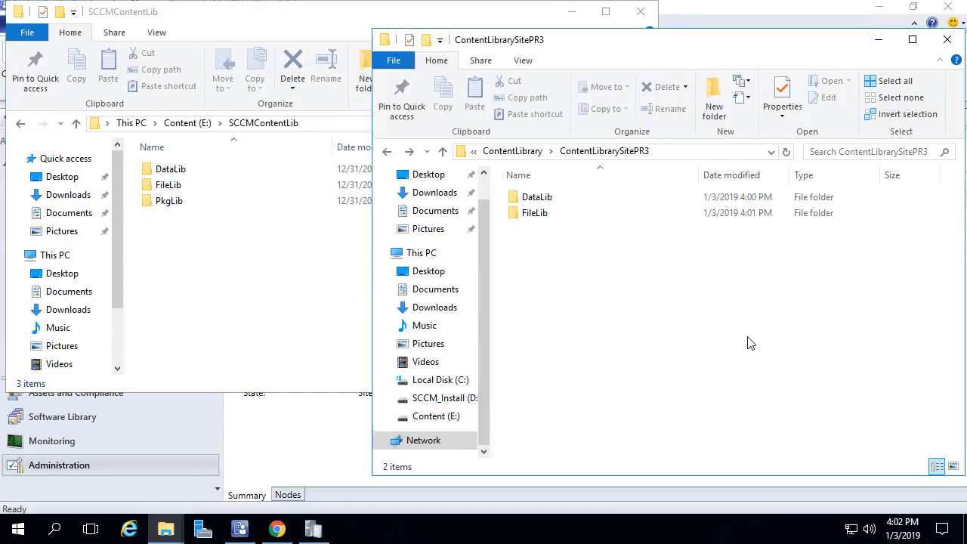
{"action": "left_click", "coordinate": [879, 41]}
{"action": "left_click", "coordinate": [570, 12]}
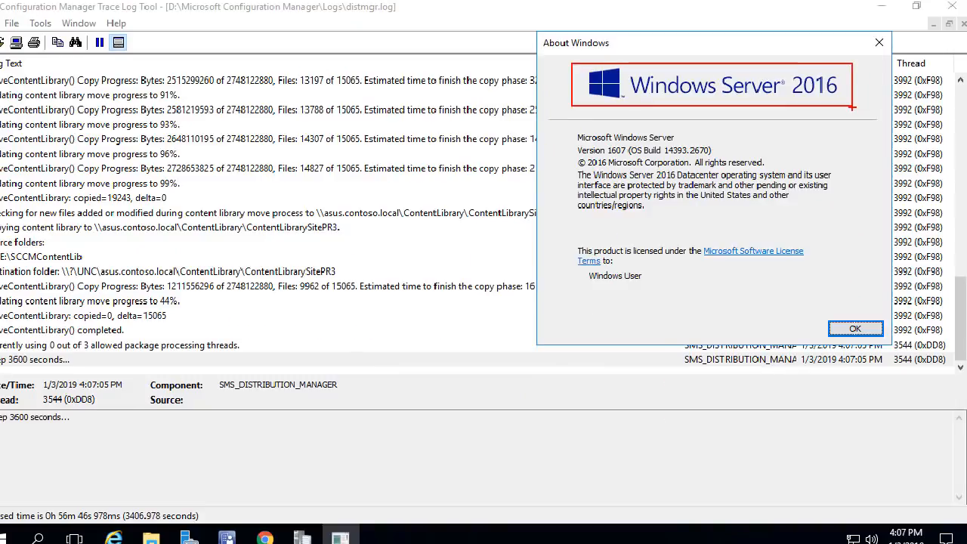
Switch to Chrome and review the Windows Server 2019 support for site servers in the supported operating systems article.
{"action": "left_click", "coordinate": [278, 532]}
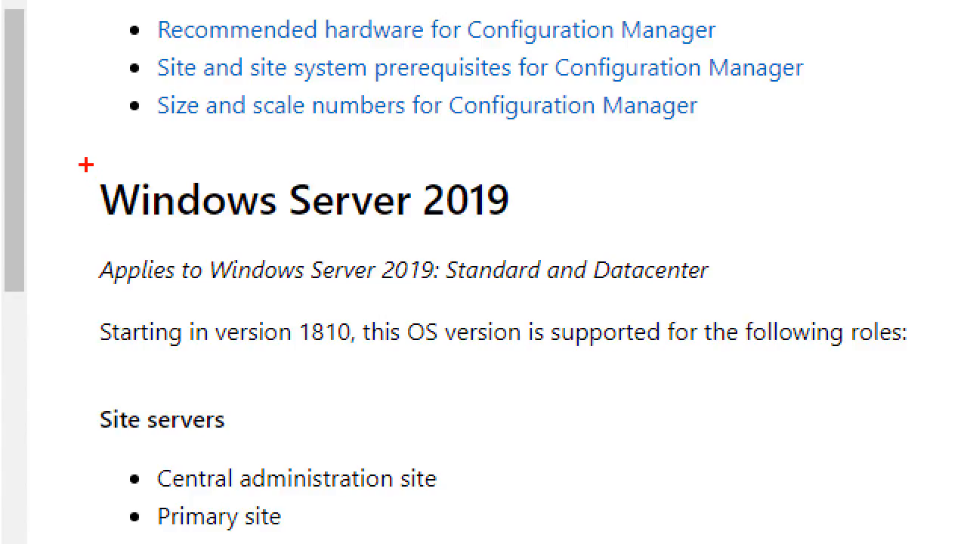
{"action": "left_click_drag", "start_coordinate": [85, 165], "coordinate": [541, 225]}
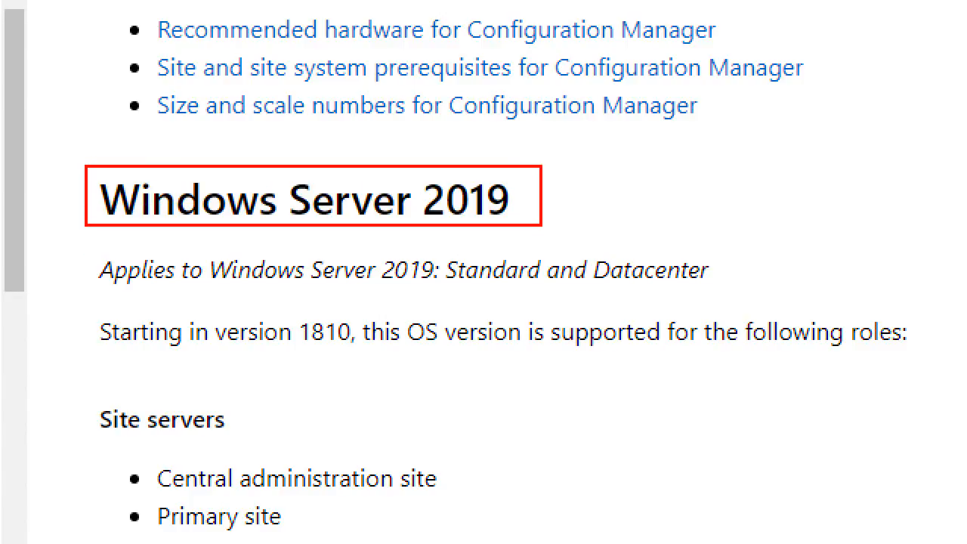
{"action": "left_click_drag", "start_coordinate": [74, 296], "coordinate": [361, 361]}
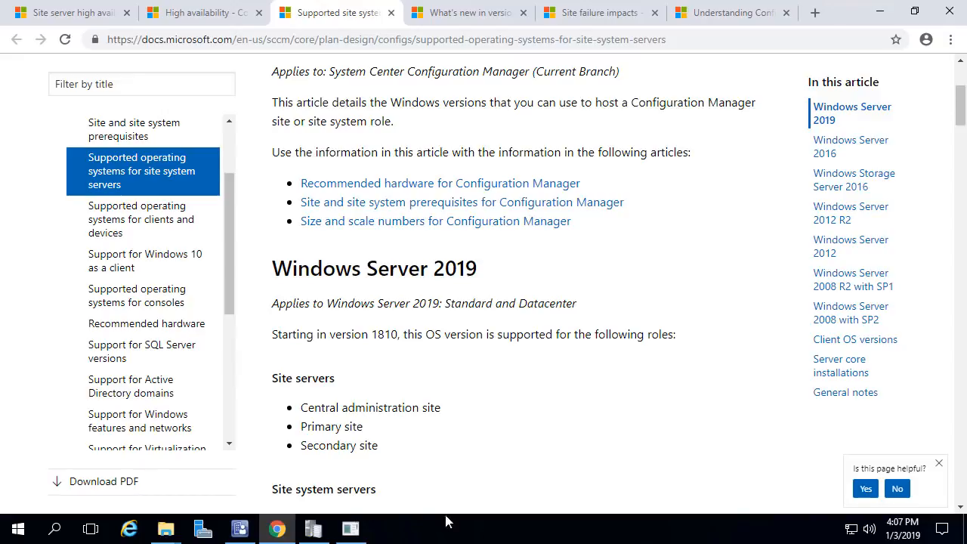
Return to the Configuration Manager console, refresh the PR3 - Demo Site details, and check the content library's location, move status and progress.
{"action": "left_click", "coordinate": [239, 529]}
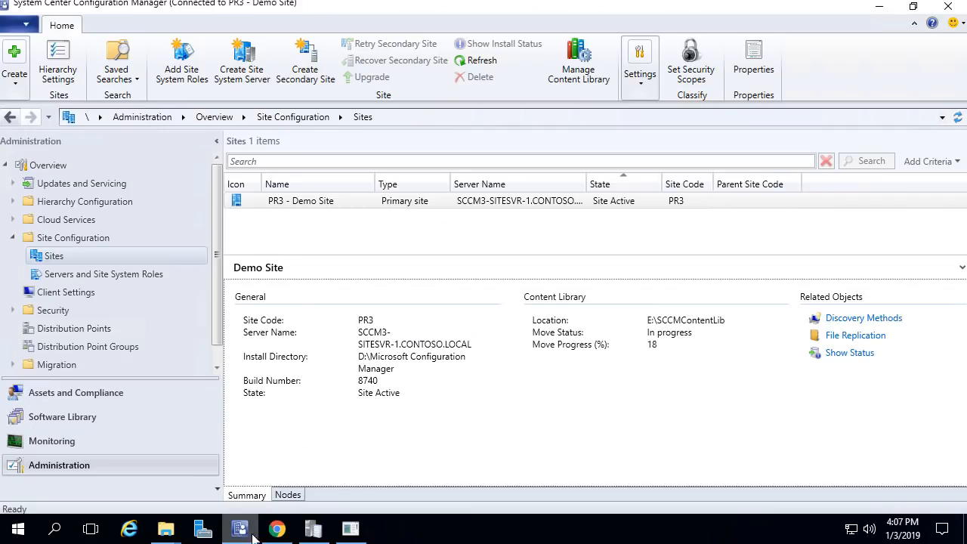
{"action": "left_click", "coordinate": [957, 117]}
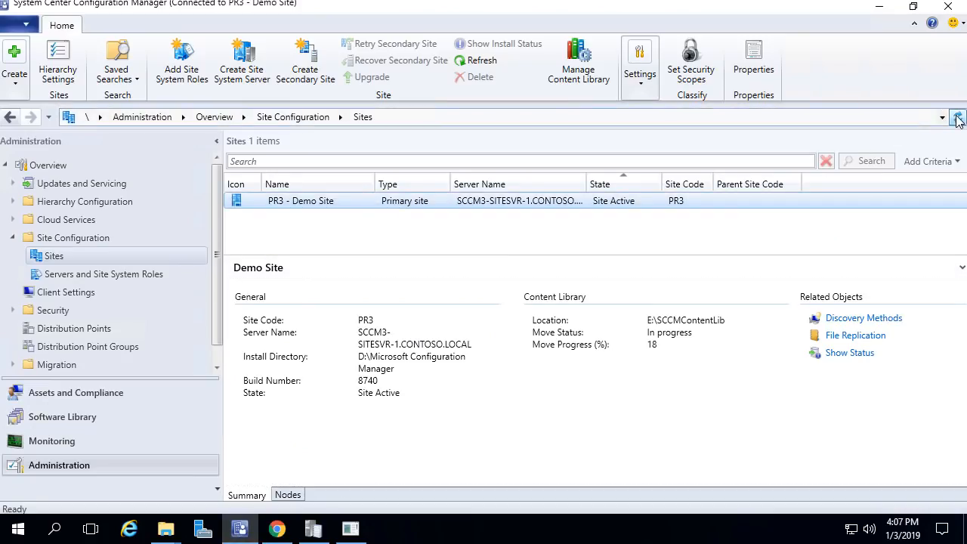
{"action": "left_click", "coordinate": [555, 203]}
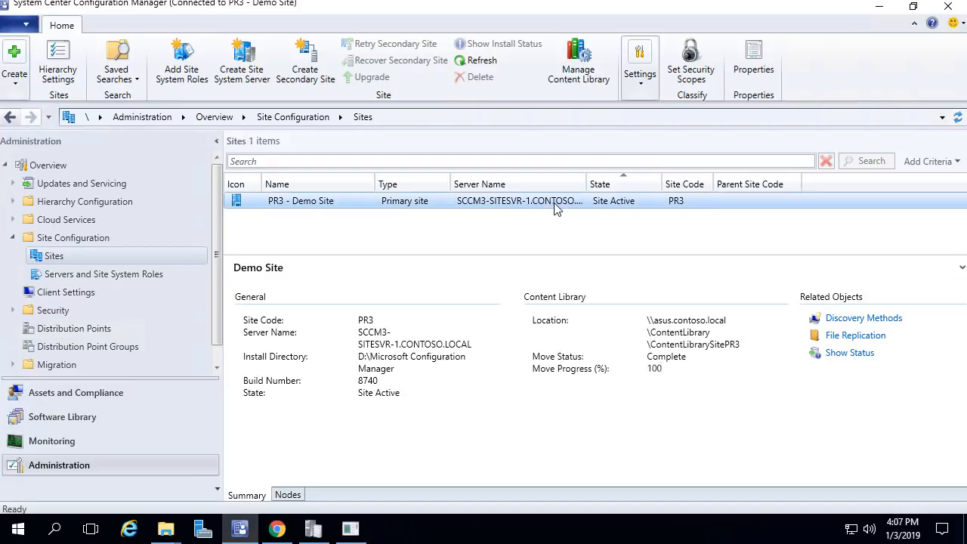
{"action": "key", "text": "ctrl+1"}
{"action": "left_click", "coordinate": [706, 359]}
{"action": "mouse_move", "coordinate": [582, 266]}
{"action": "left_mouse_down"}
{"action": "mouse_move", "coordinate": [795, 353]}
{"action": "mouse_move", "coordinate": [795, 337]}
{"action": "left_mouse_up"}
{"action": "key", "text": "Escape"}
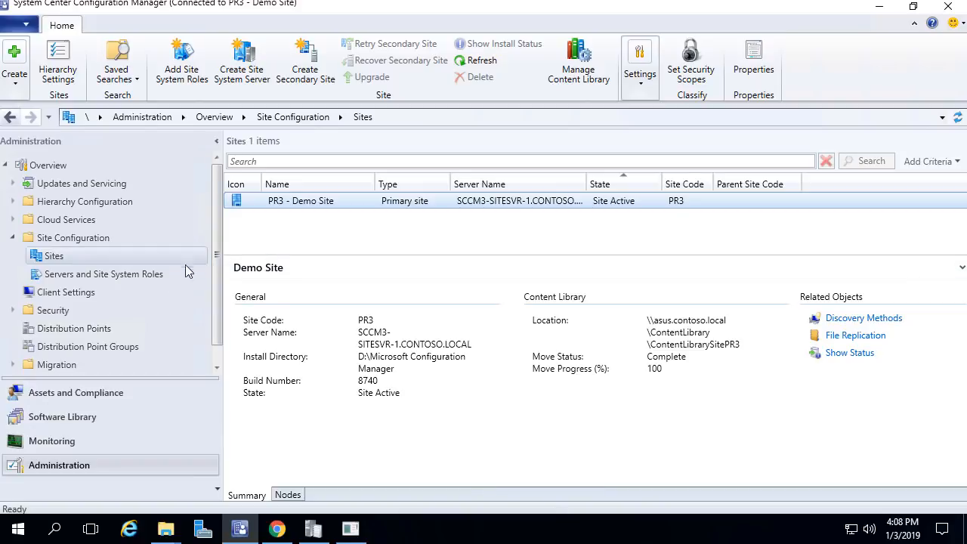
Show Servers and Site System Roles, enlarge the server list, and review the roles of \\SCCM3-SITESVR-1.CONTOSO.LOCAL.
{"action": "left_click", "coordinate": [140, 275]}
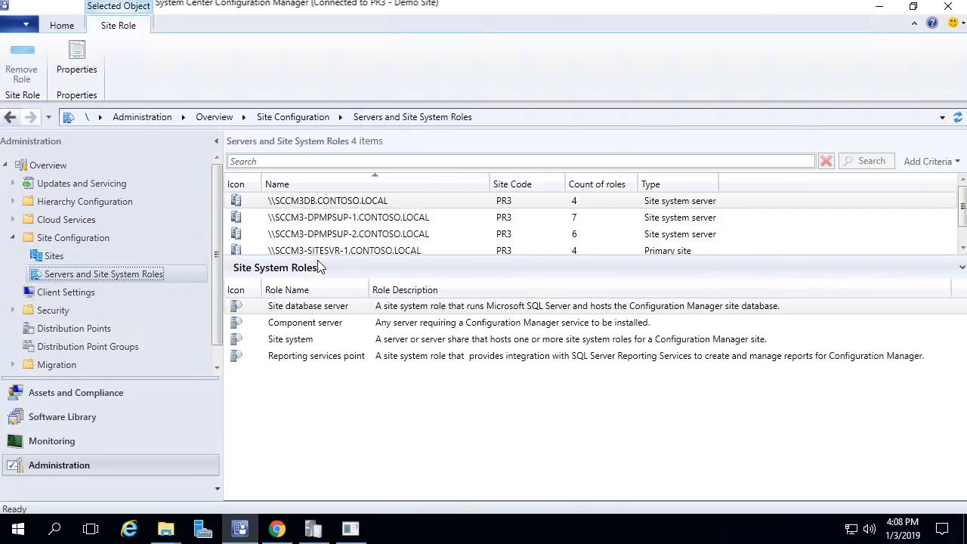
{"action": "left_click_drag", "start_coordinate": [321, 255], "coordinate": [329, 303]}
{"action": "left_click", "coordinate": [335, 252]}
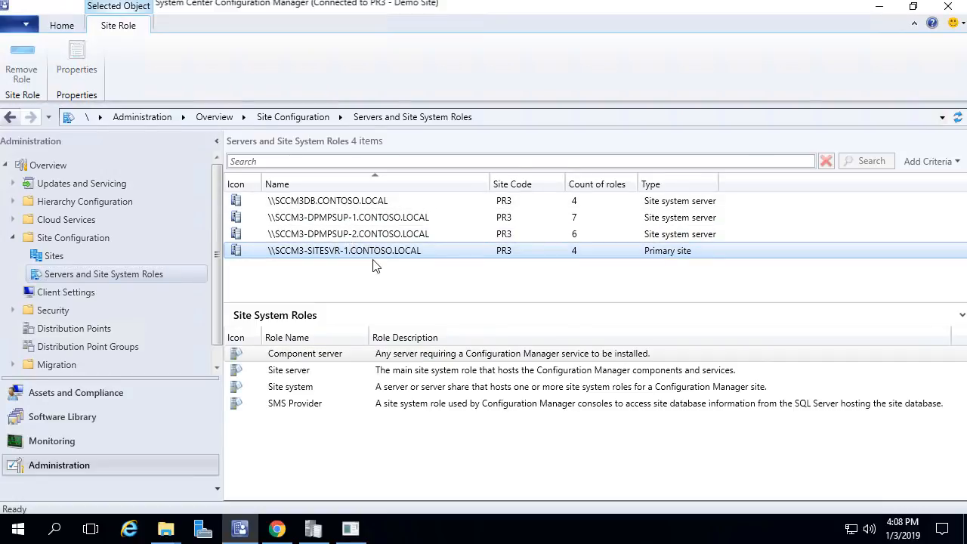
Start creating a site system server, choosing the computer SCCM3-SITESVR-2 and the site code PR3 - Demo Site.
{"action": "left_click", "coordinate": [67, 25]}
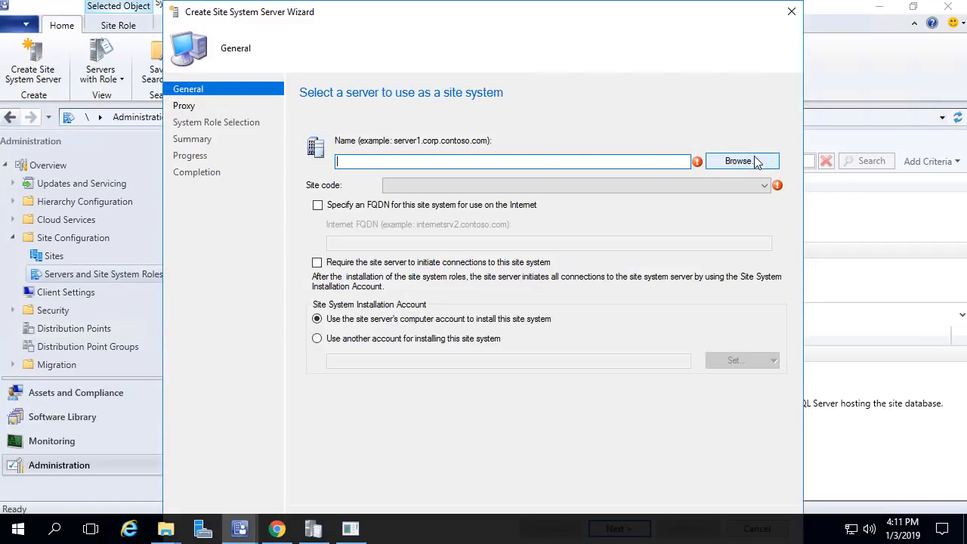
{"action": "left_click", "coordinate": [740, 161]}
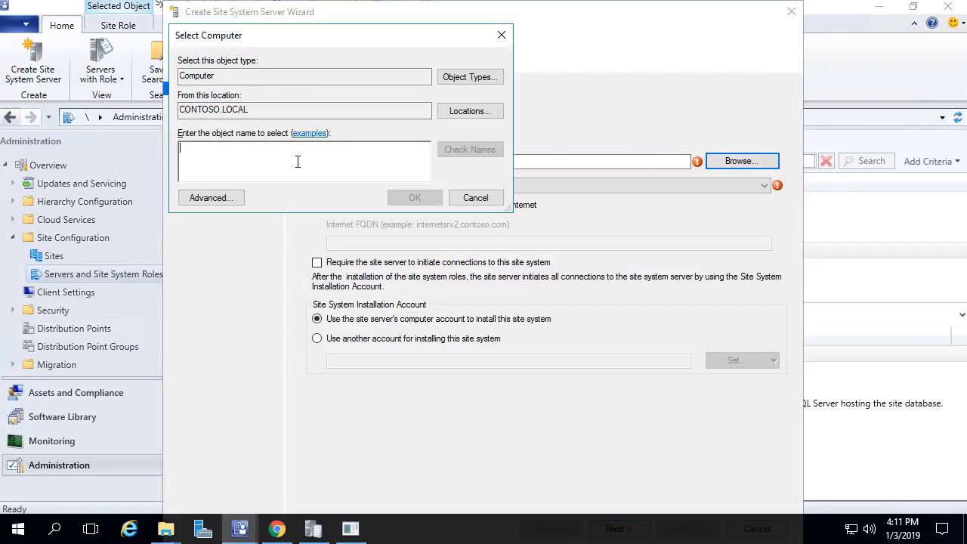
{"action": "type", "text": "S"}
{"action": "type", "text": "IT"}
{"action": "key", "text": "BackSpace"}
{"action": "key", "text": "BackSpace"}
{"action": "key", "text": "BackSpace"}
{"action": "type", "text": "SCCM3-s"}
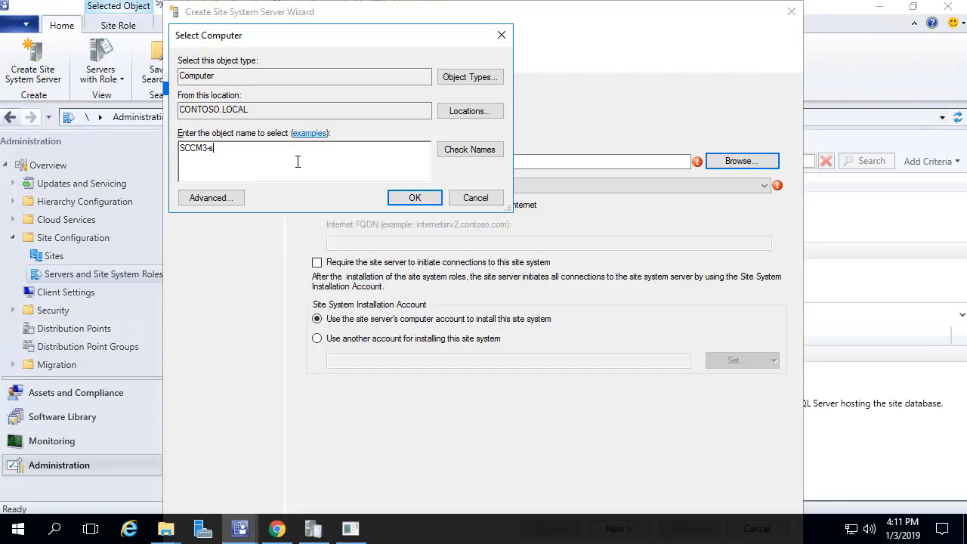
{"action": "key", "text": "Return"}
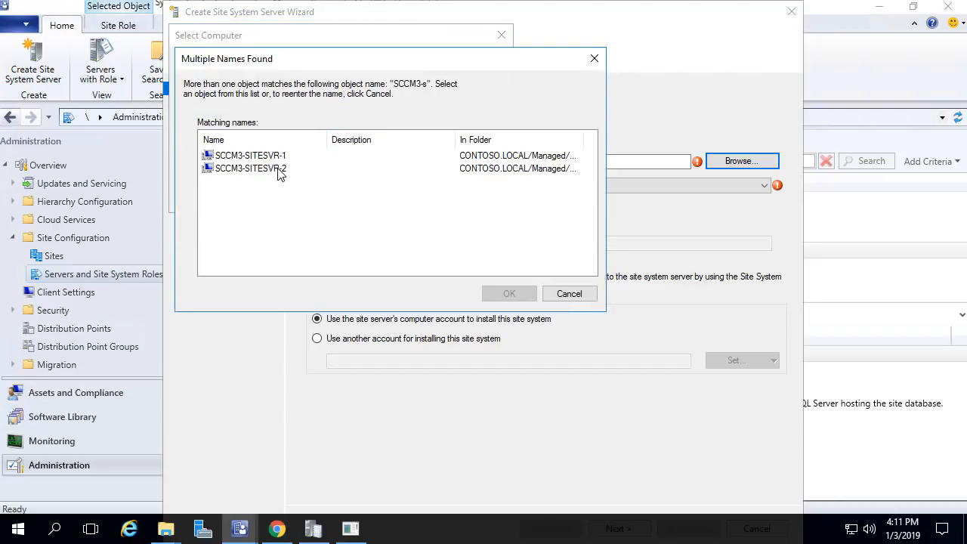
{"action": "double_click", "coordinate": [280, 169]}
{"action": "left_click", "coordinate": [509, 185]}
{"action": "left_click", "coordinate": [453, 201]}
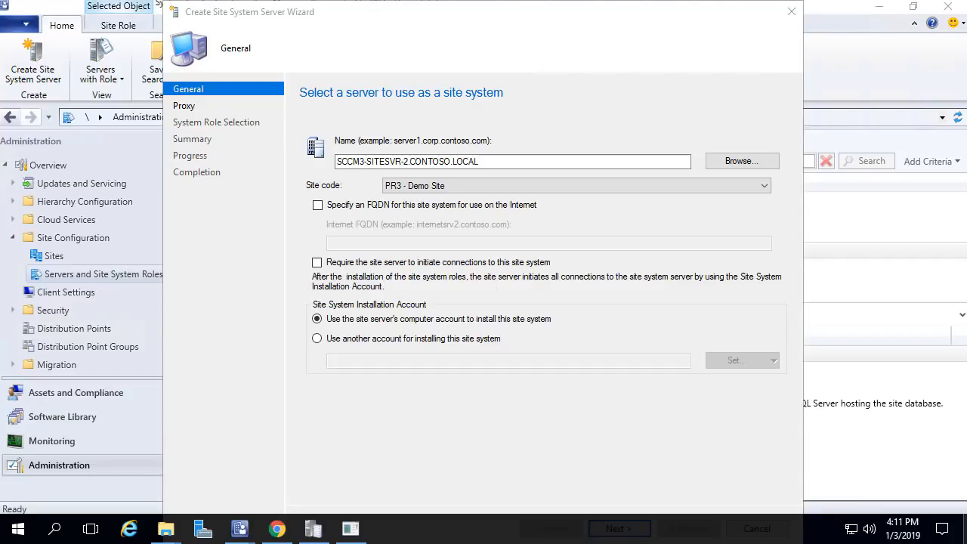
Unlock the Windows taskbar and dock it along the right edge of the desktop to uncover the wizard's navigation controls.
{"action": "right_click", "coordinate": [770, 520]}
{"action": "left_click", "coordinate": [768, 473]}
{"action": "left_click_drag", "start_coordinate": [760, 524], "coordinate": [945, 524]}
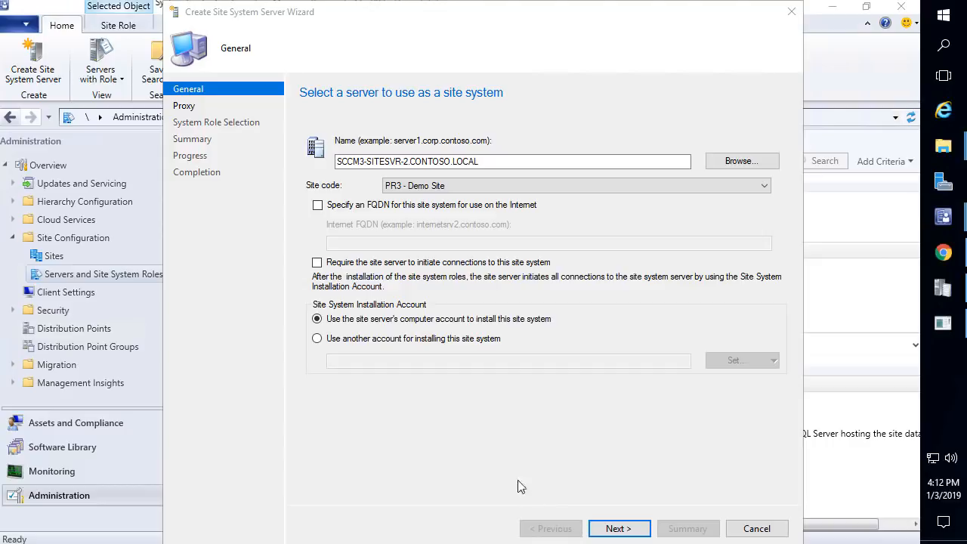
Keep the site server's computer account as the installation account and the default proxy settings, and advance to system role selection.
{"action": "left_click", "coordinate": [312, 303]}
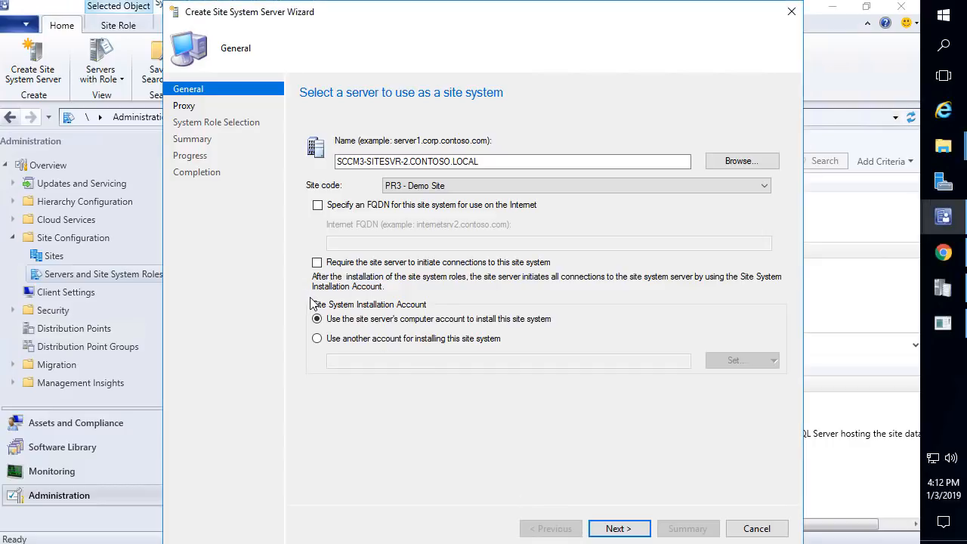
{"action": "mouse_move", "coordinate": [306, 294]}
{"action": "left_mouse_down"}
{"action": "mouse_move", "coordinate": [449, 323]}
{"action": "mouse_move", "coordinate": [562, 327]}
{"action": "left_mouse_up"}
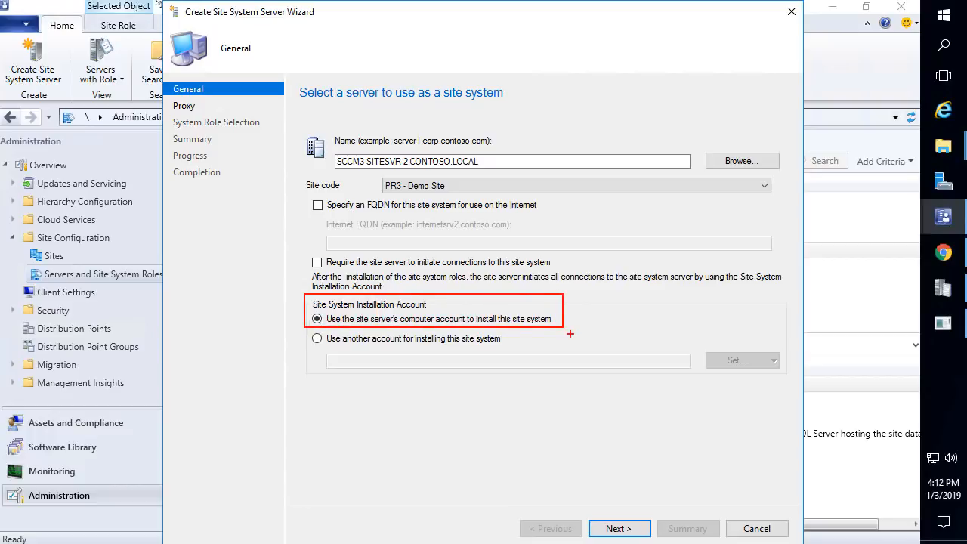
{"action": "left_click", "coordinate": [624, 532]}
{"action": "left_click", "coordinate": [618, 528]}
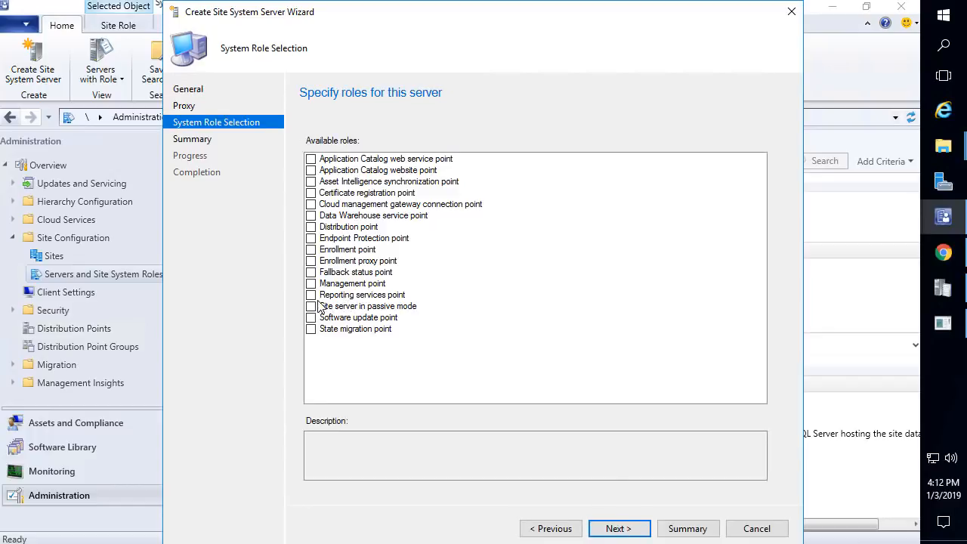
Add the Site server in passive mode role and continue to its installation folder setting, keeping source files copied from the active site server.
{"action": "left_click", "coordinate": [313, 306]}
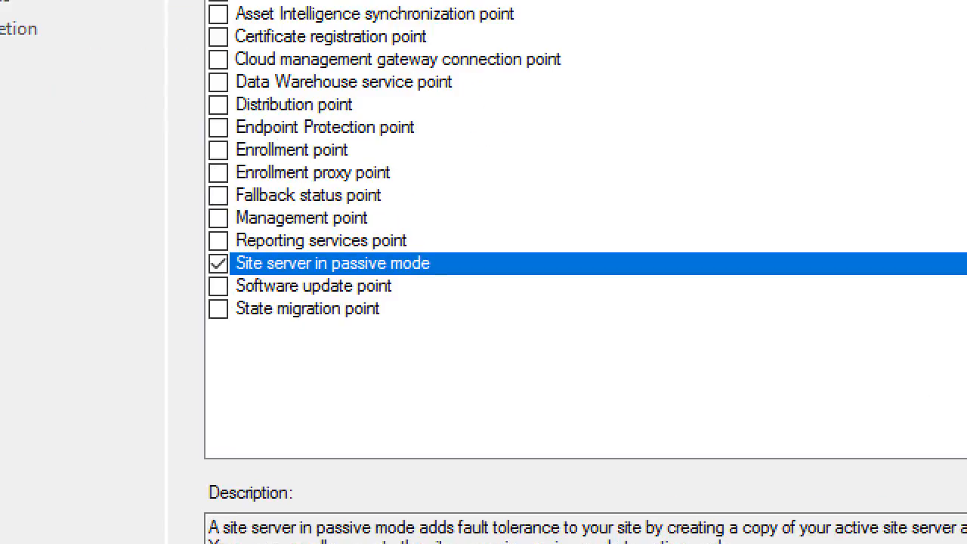
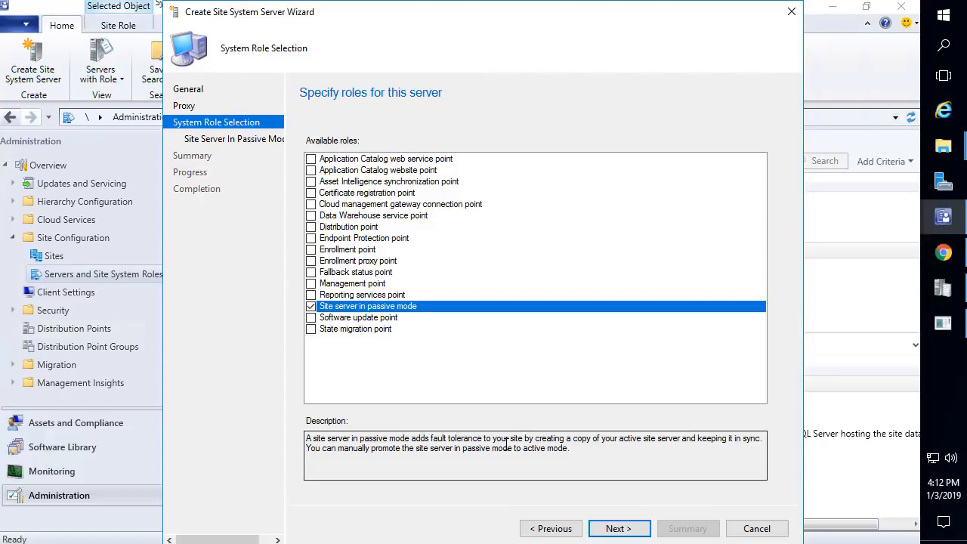
{"action": "left_click", "coordinate": [619, 528]}
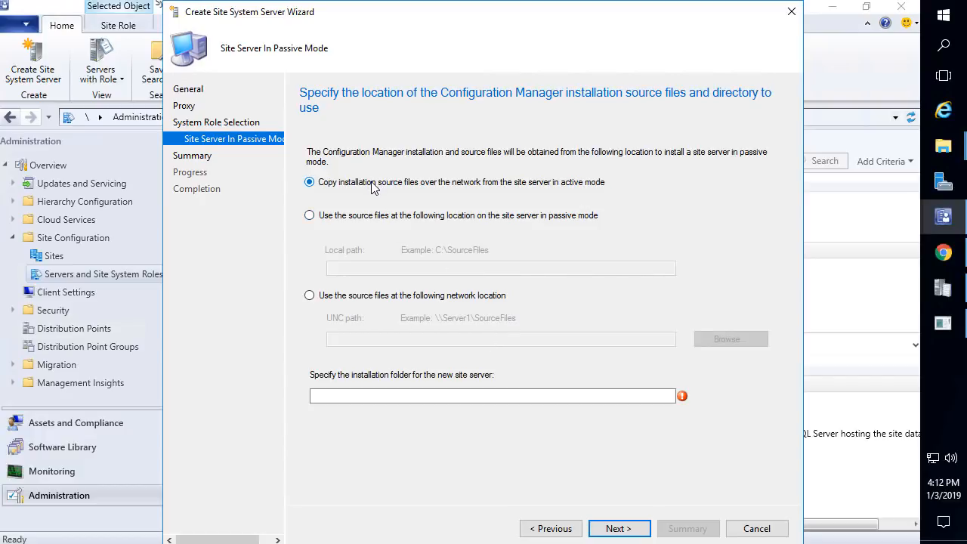
{"action": "left_click", "coordinate": [442, 394]}
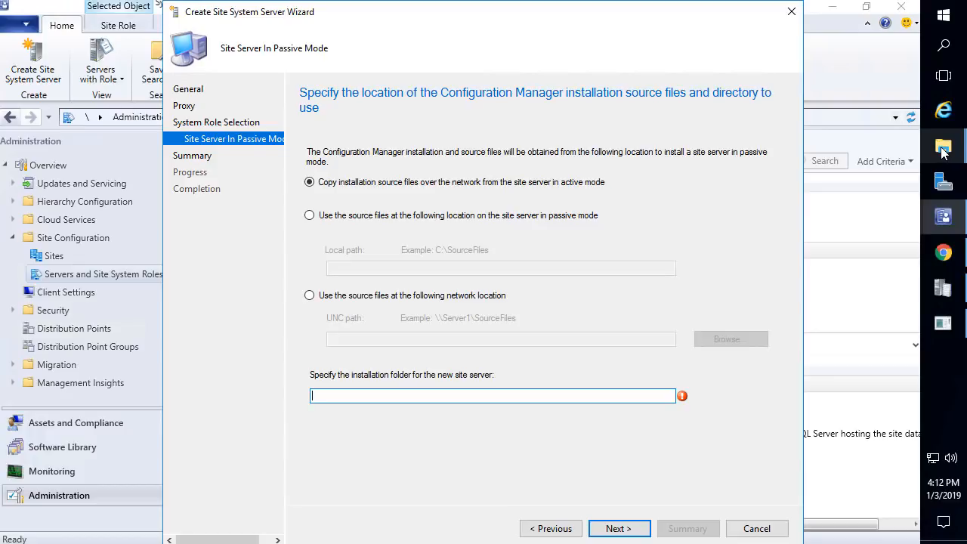
In File Explorer, check the Microsoft Configuration Manager folder on SCCM_Install (D:) and the drive layout of the current site server.
{"action": "mouse_move", "coordinate": [943, 147]}
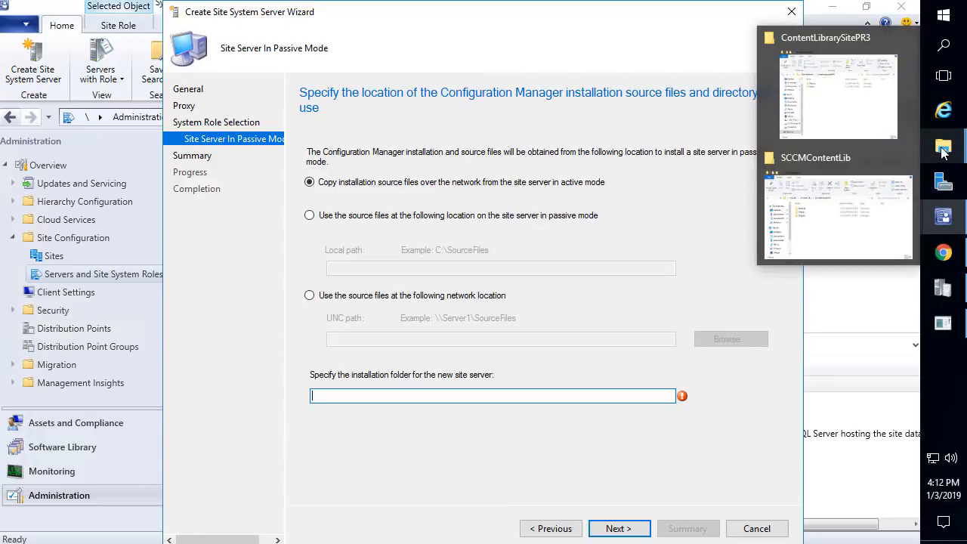
{"action": "left_click", "coordinate": [852, 216]}
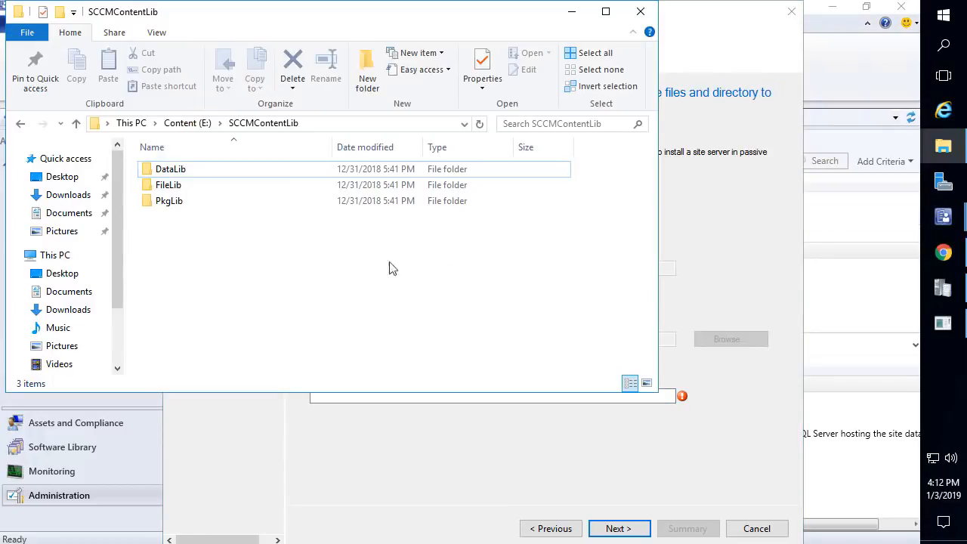
{"action": "left_click", "coordinate": [65, 257]}
{"action": "double_click", "coordinate": [398, 313]}
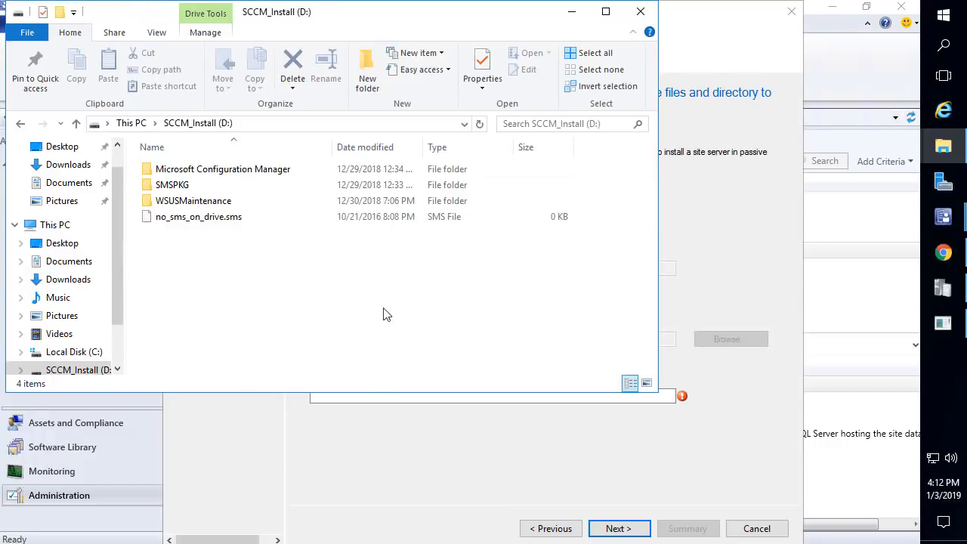
{"action": "left_click", "coordinate": [222, 173]}
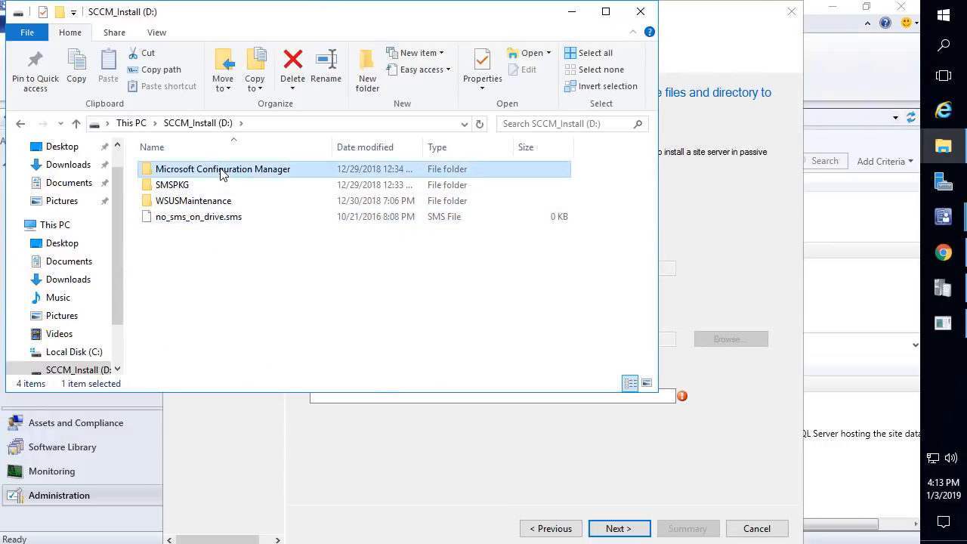
{"action": "left_click", "coordinate": [222, 173]}
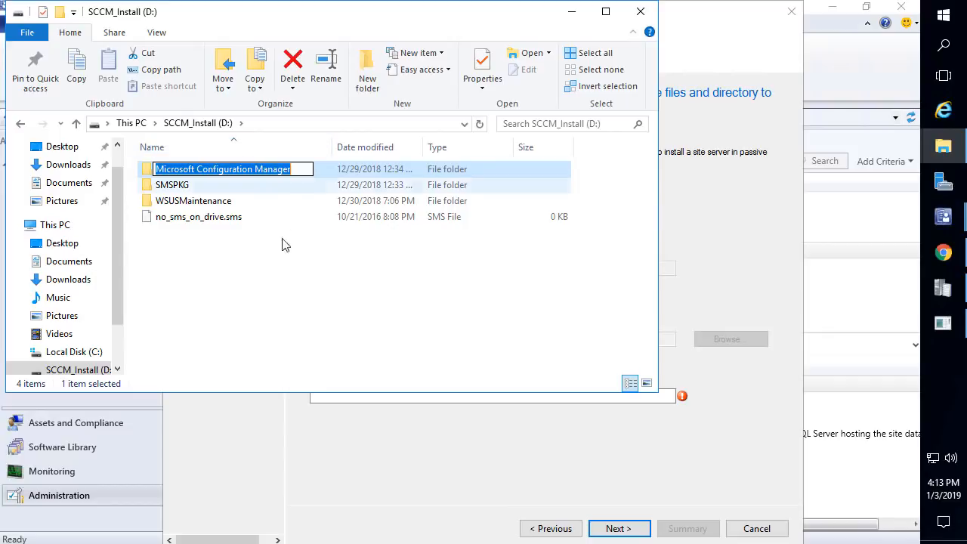
{"action": "left_click", "coordinate": [278, 308]}
{"action": "left_click", "coordinate": [141, 125]}
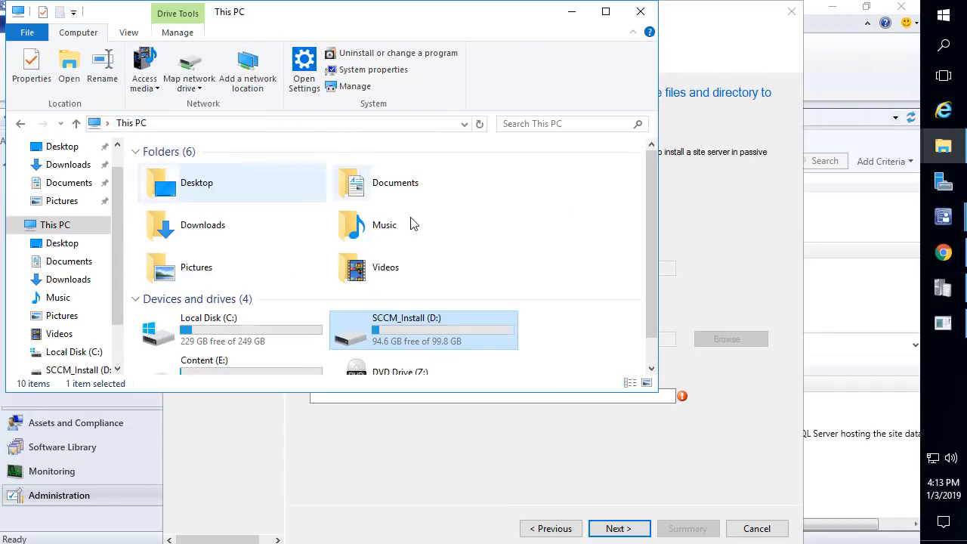
{"action": "scroll", "coordinate": [428, 268], "scroll_direction": "down", "scroll_amount": 1}
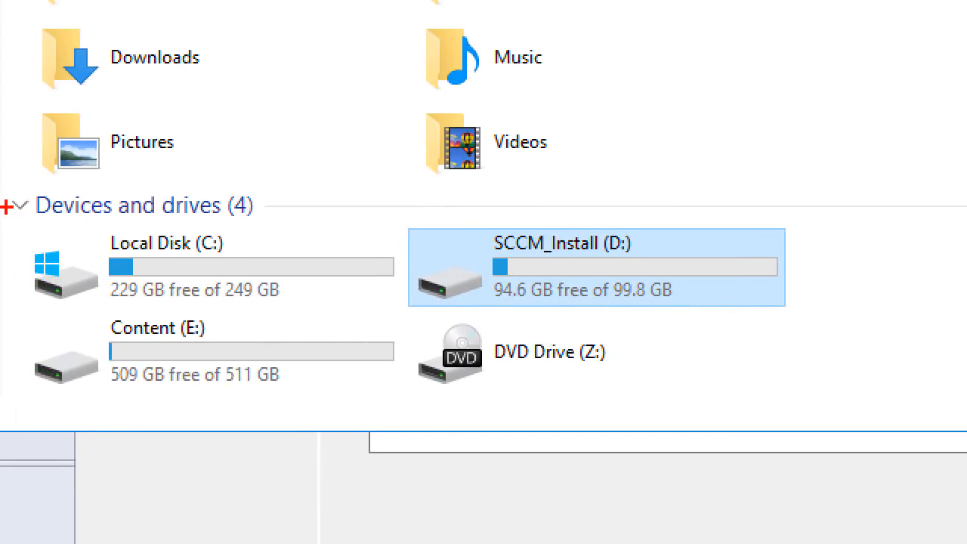
Examine the C:, D: and E: drives in File Explorer on the future passive server, comparing them with the current site server's drive layout.
{"action": "mouse_move", "coordinate": [7, 206]}
{"action": "left_mouse_down"}
{"action": "mouse_move", "coordinate": [762, 384]}
{"action": "mouse_move", "coordinate": [859, 422]}
{"action": "left_mouse_up"}
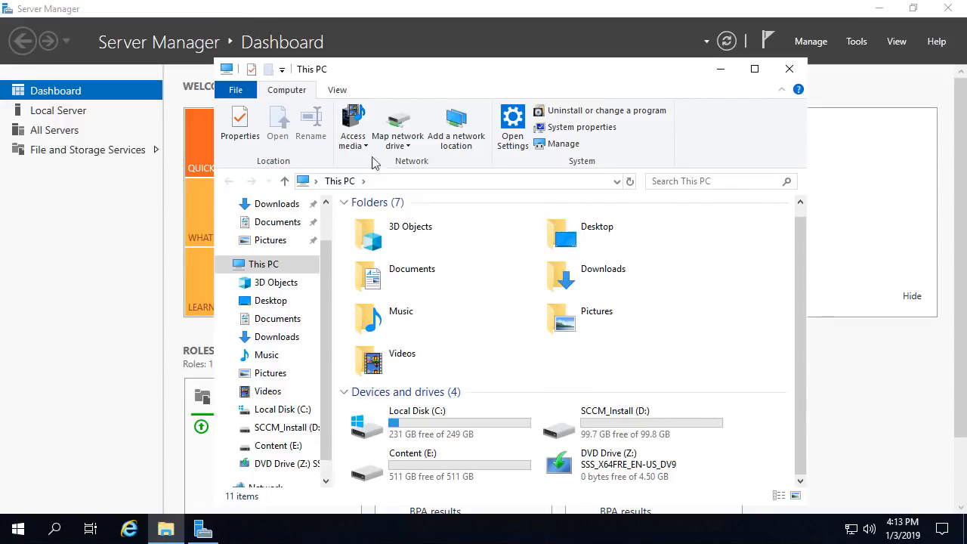
{"action": "left_click", "coordinate": [754, 69]}
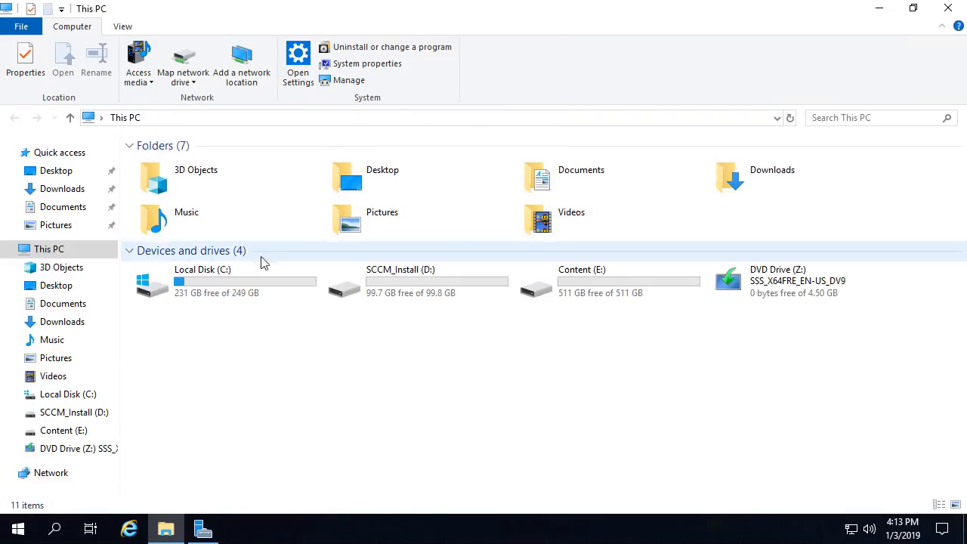
{"action": "left_click", "coordinate": [265, 277]}
{"action": "left_click", "coordinate": [425, 288]}
{"action": "key", "text": "Right"}
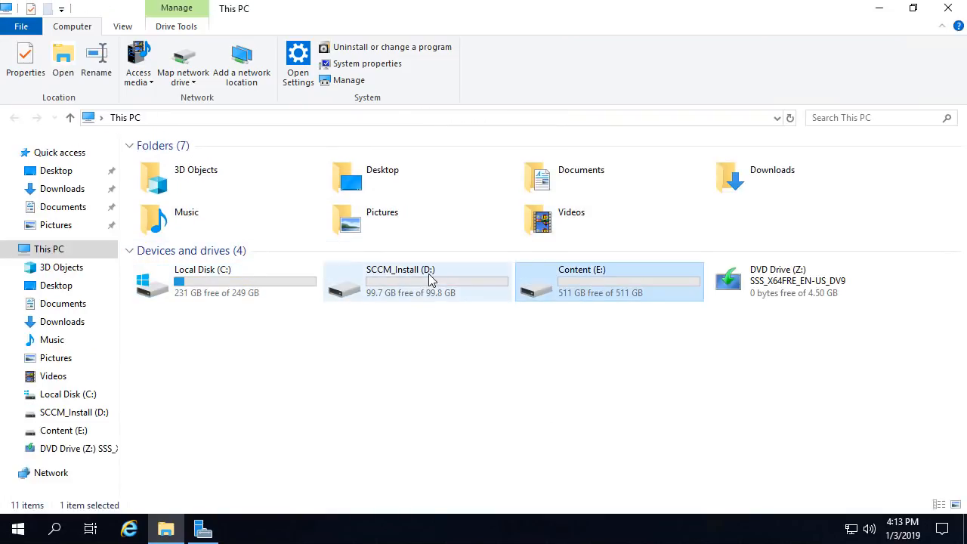
Create a folder named Microsoft Configuration Manager in the root of SCCM_Install (D:) on the future passive server.
{"action": "double_click", "coordinate": [429, 279]}
{"action": "right_click", "coordinate": [216, 211]}
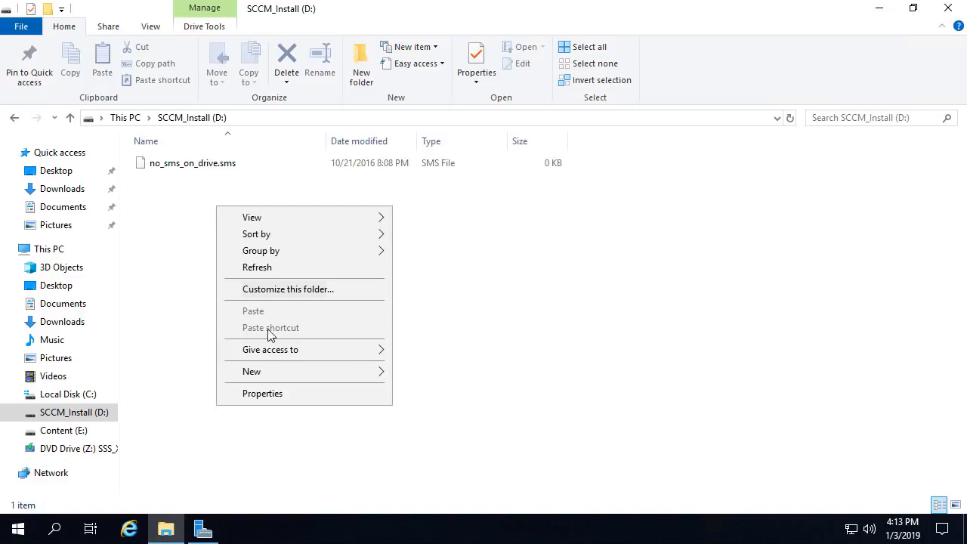
{"action": "mouse_move", "coordinate": [281, 372]}
{"action": "left_click", "coordinate": [420, 375]}
{"action": "type", "text": "Microsoft Configuration Manager"}
{"action": "key", "text": "Return"}
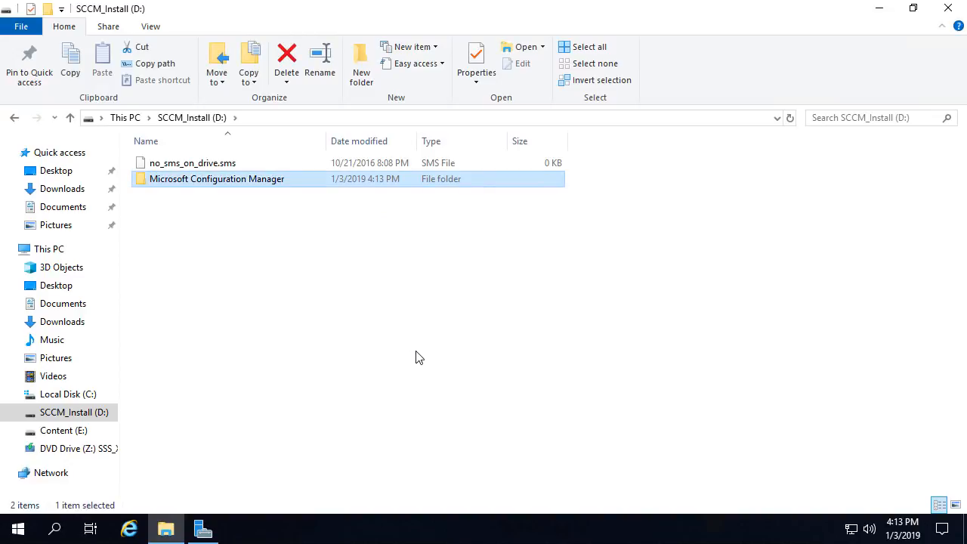
Copy the path of the new Microsoft Configuration Manager folder and return to the Create Site System Server Wizard on the current site server.
{"action": "double_click", "coordinate": [228, 190]}
{"action": "left_click", "coordinate": [405, 120]}
{"action": "key", "text": "ctrl+c"}
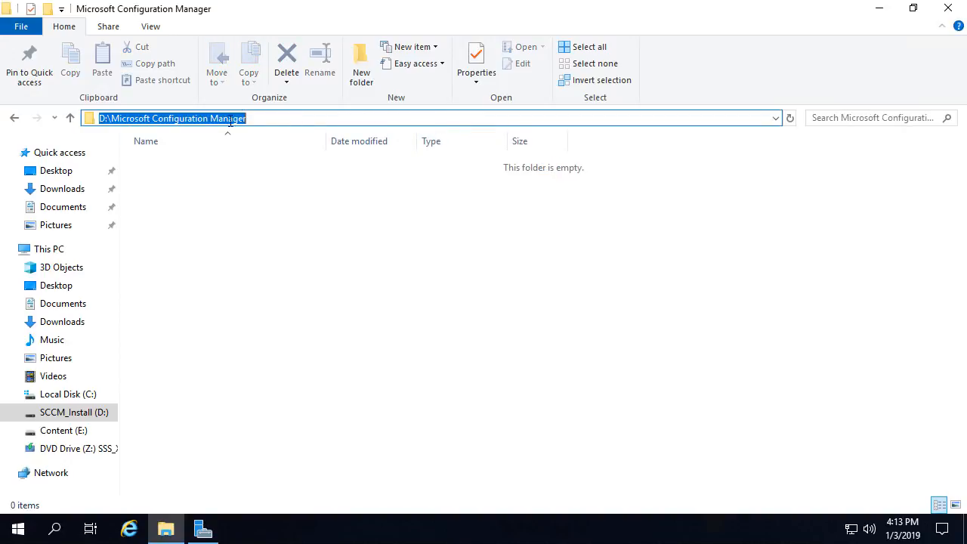
{"action": "left_click", "coordinate": [246, 270]}
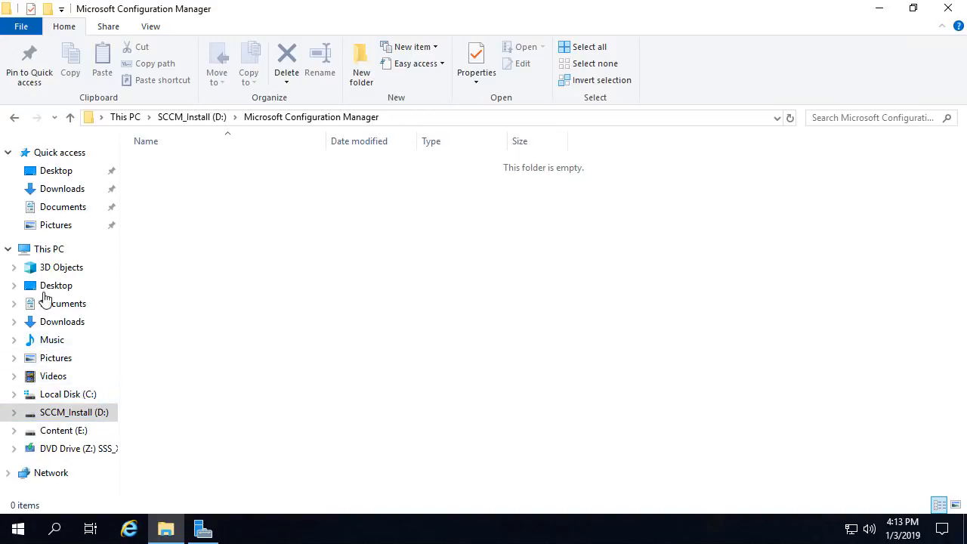
{"action": "left_click", "coordinate": [53, 250]}
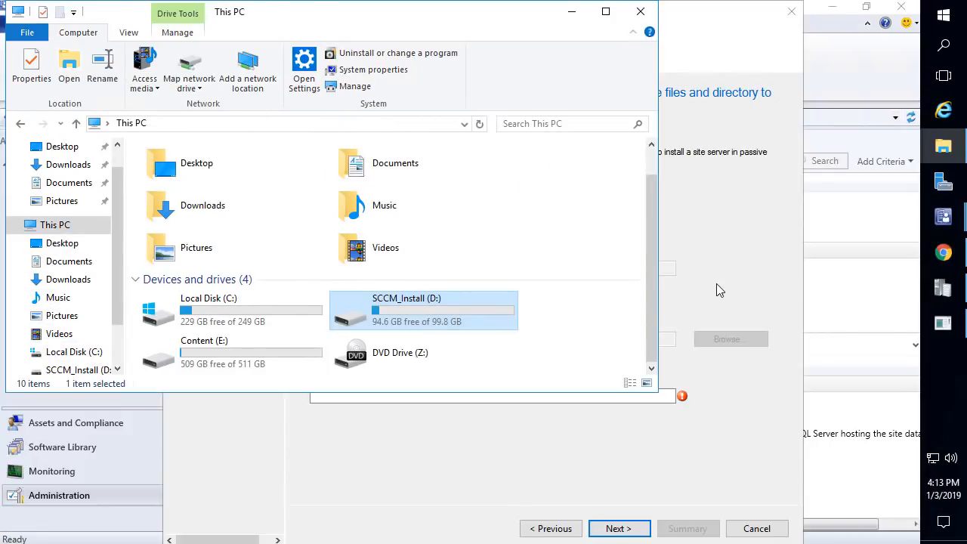
{"action": "left_click", "coordinate": [719, 290]}
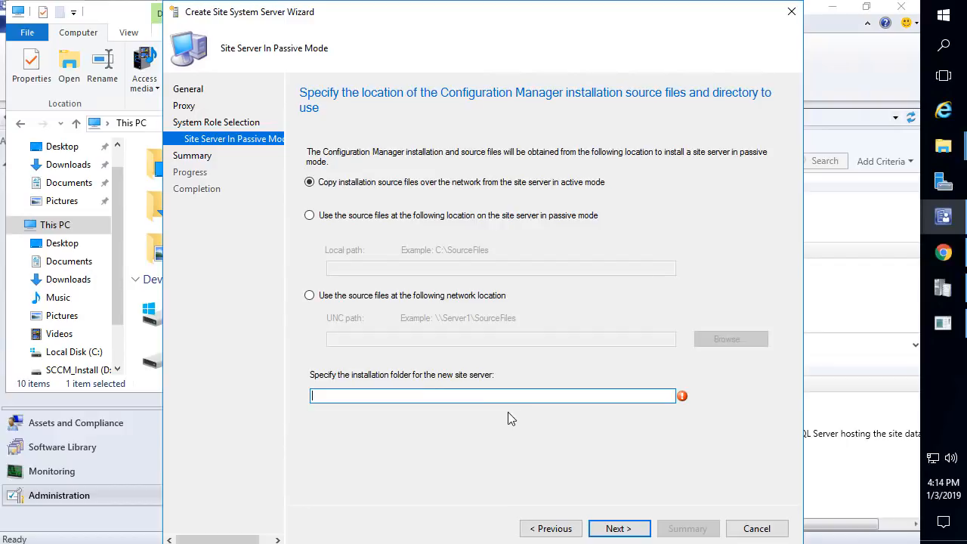
Set the passive site server's installation folder to D:\Microsoft Configuration Manager and complete the Create Site System Server Wizard.
{"action": "key", "text": "ctrl+v"}
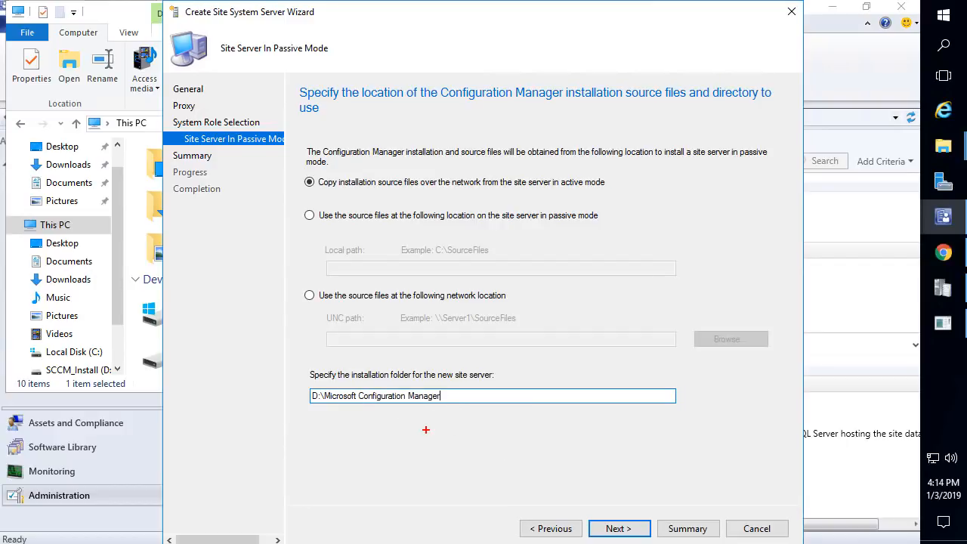
{"action": "mouse_move", "coordinate": [460, 429]}
{"action": "left_mouse_down"}
{"action": "mouse_move", "coordinate": [436, 412]}
{"action": "mouse_move", "coordinate": [296, 379]}
{"action": "left_mouse_up"}
{"action": "key", "text": "Escape"}
{"action": "key", "text": "ctrl+2"}
{"action": "mouse_move", "coordinate": [294, 169]}
{"action": "left_mouse_down"}
{"action": "mouse_move", "coordinate": [382, 187]}
{"action": "mouse_move", "coordinate": [618, 192]}
{"action": "left_mouse_up"}
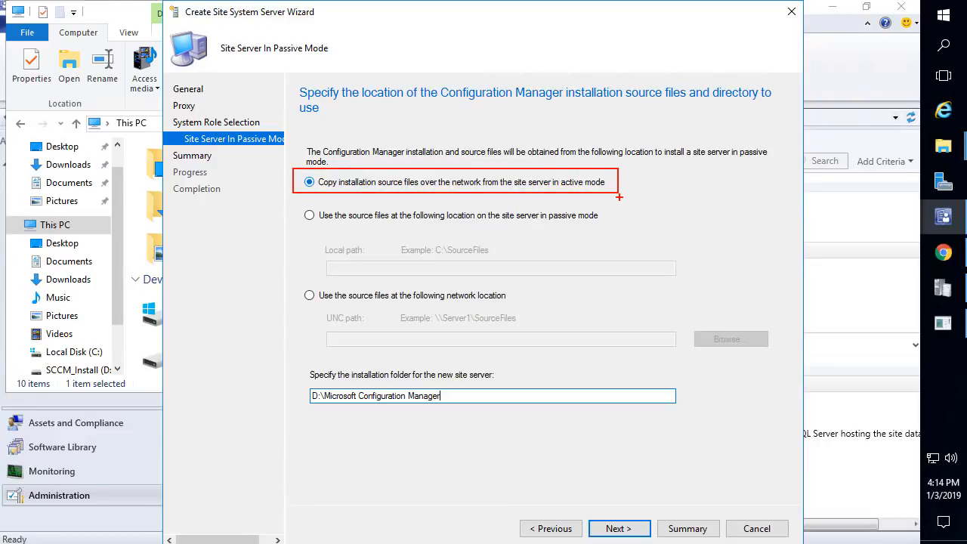
{"action": "key", "text": "Escape"}
{"action": "left_click", "coordinate": [626, 534]}
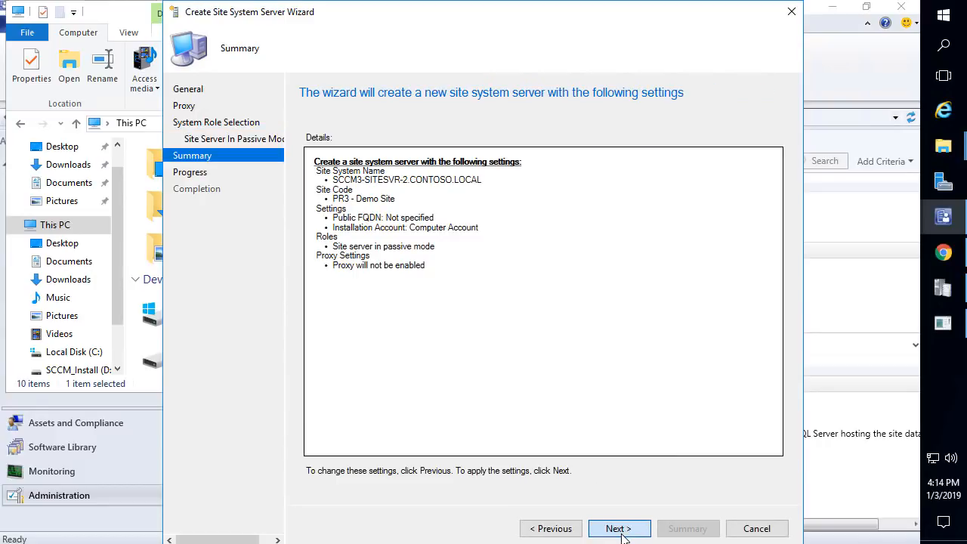
{"action": "left_click", "coordinate": [620, 529]}
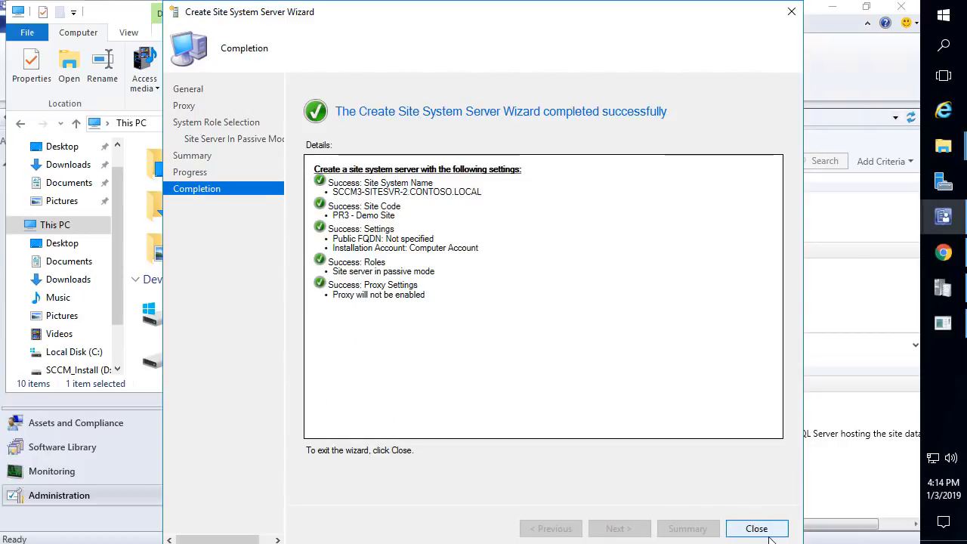
{"action": "left_click", "coordinate": [757, 528]}
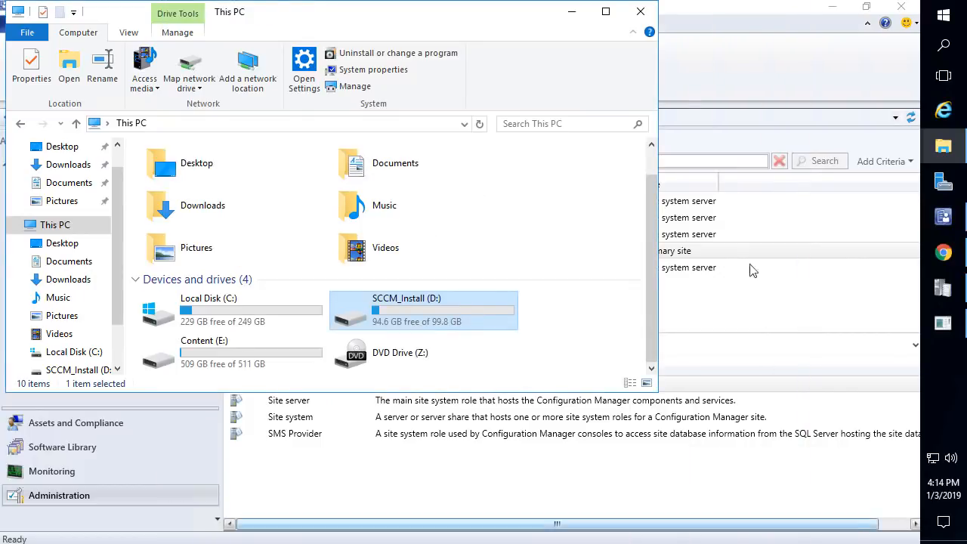
Open Site Server Status in the Monitoring workspace and widen the Network OS Path column to show the full server names.
{"action": "left_click", "coordinate": [571, 12]}
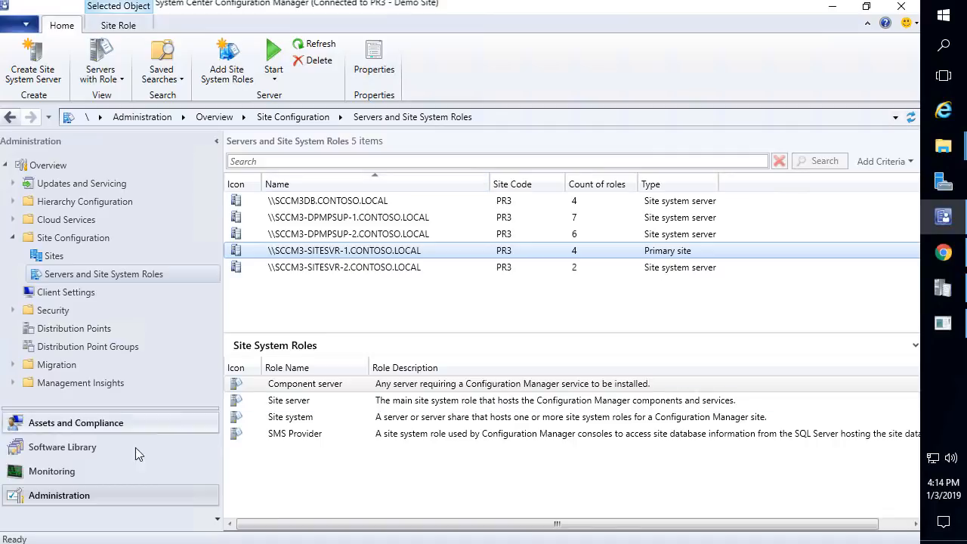
{"action": "left_click", "coordinate": [101, 474]}
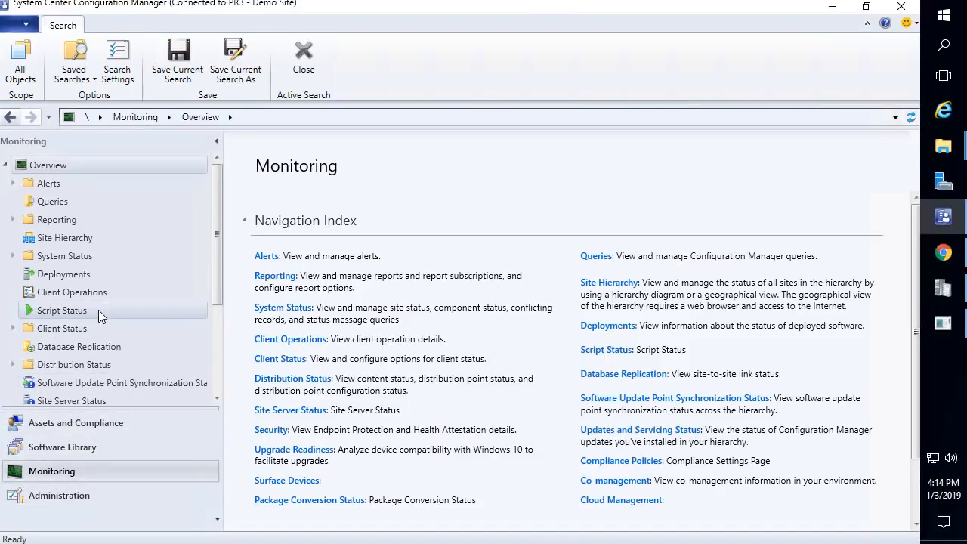
{"action": "scroll", "coordinate": [101, 309], "scroll_direction": "down", "scroll_amount": 2}
{"action": "left_click", "coordinate": [95, 331]}
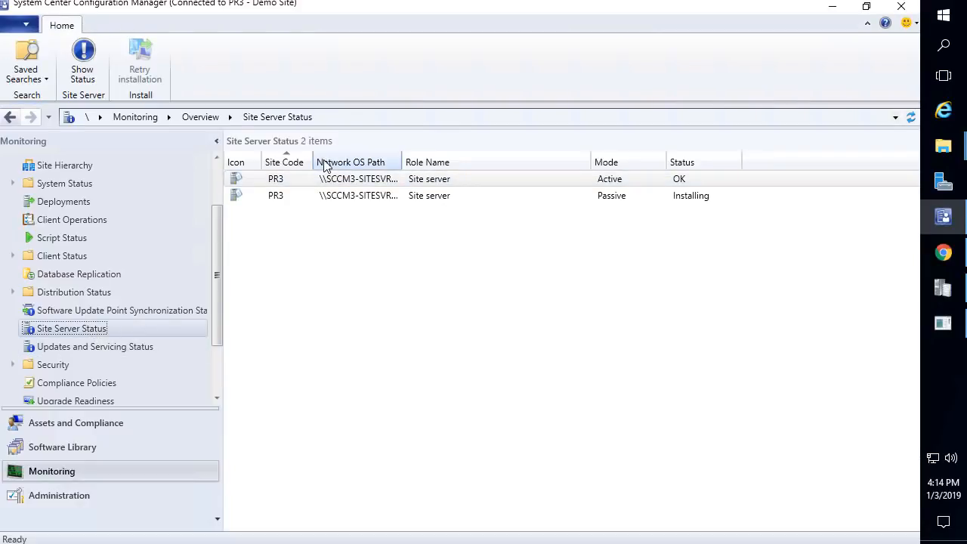
{"action": "left_click_drag", "start_coordinate": [403, 156], "coordinate": [496, 156]}
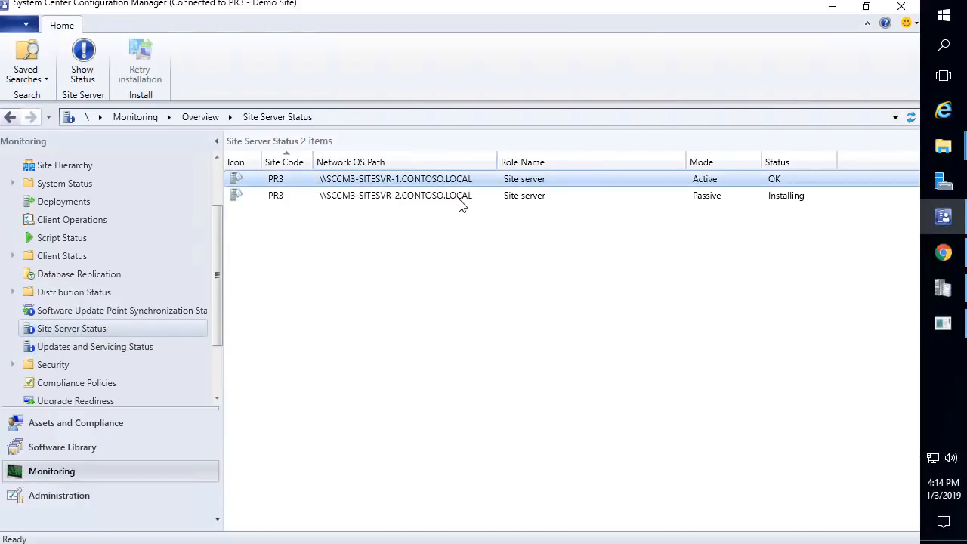
Show the installation status of the passive server SCCM3-SITESVR-2.CONTOSO.LOCAL and refresh its prerequisite check details.
{"action": "left_click", "coordinate": [460, 198]}
{"action": "left_click", "coordinate": [81, 67]}
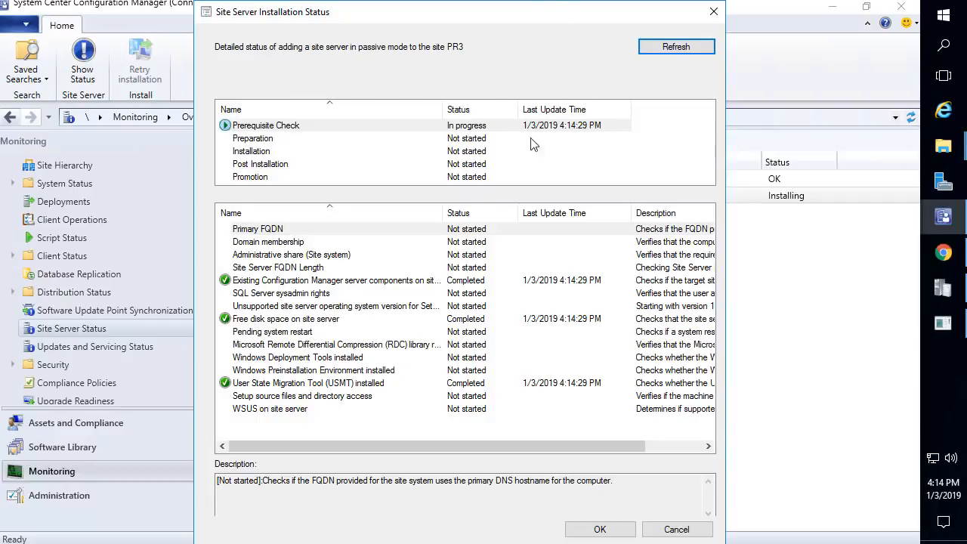
{"action": "left_click", "coordinate": [676, 49]}
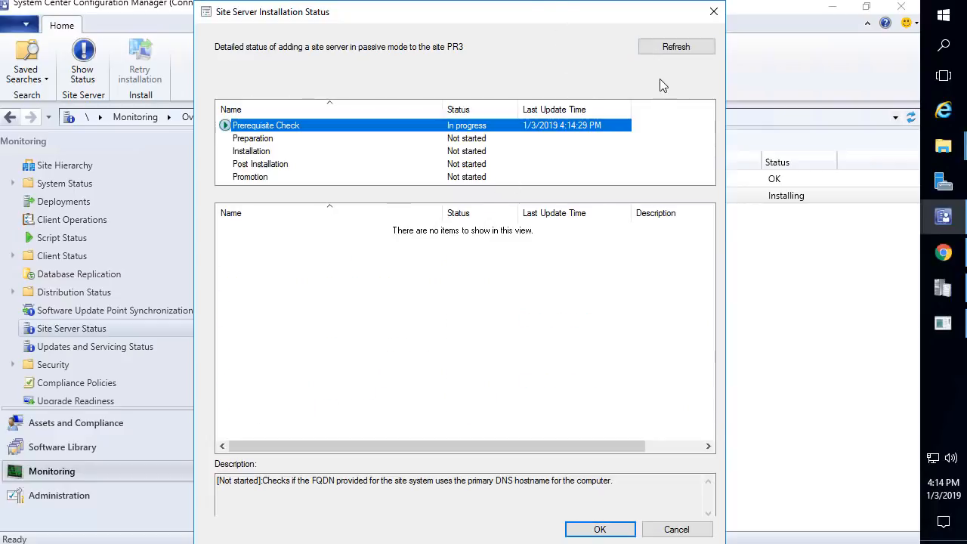
{"action": "left_click", "coordinate": [257, 230]}
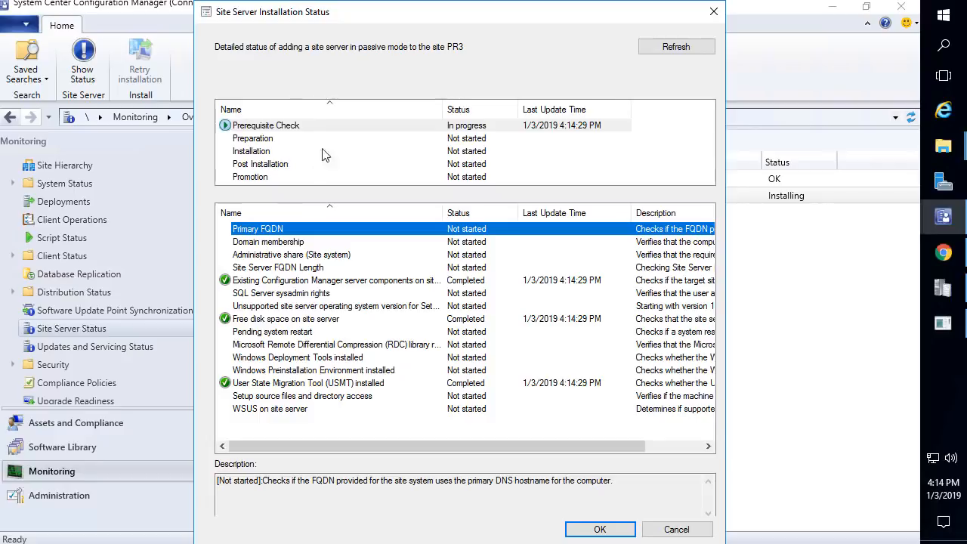
{"action": "left_click", "coordinate": [695, 47]}
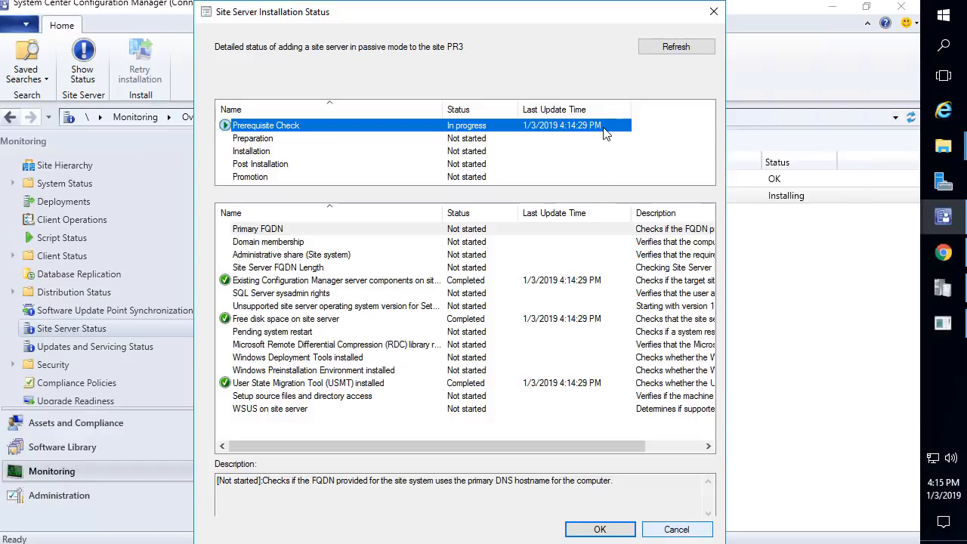
{"action": "left_click", "coordinate": [678, 47]}
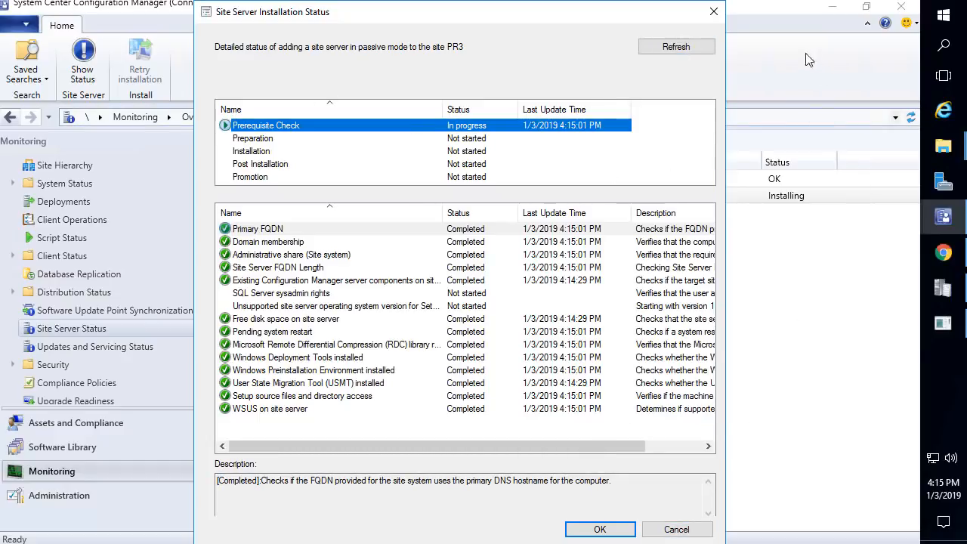
Open FailOverMgr.log through the Site Server - Logs desktop shortcut, dock it to half the screen and look through its entries.
{"action": "left_click", "coordinate": [953, 150]}
{"action": "left_click", "coordinate": [837, 88]}
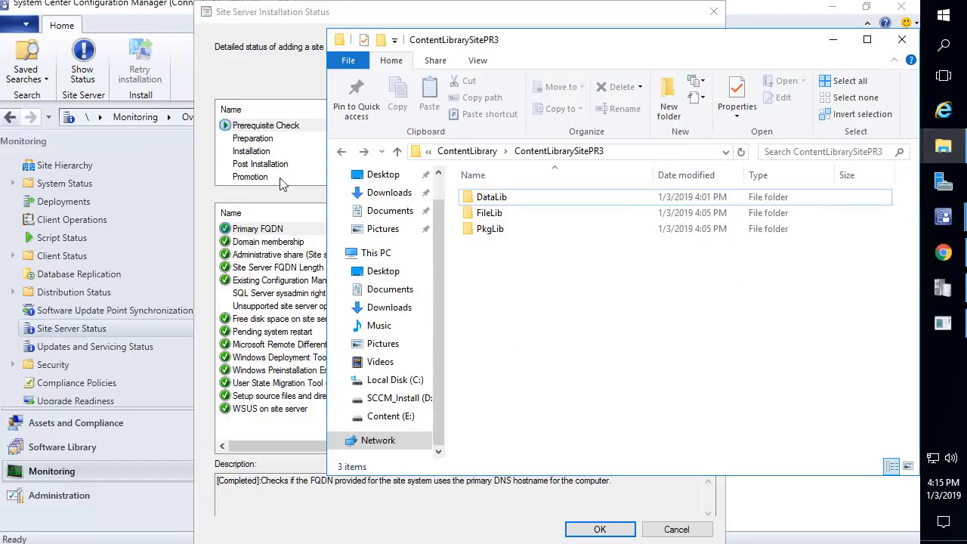
{"action": "left_click", "coordinate": [381, 175]}
{"action": "double_click", "coordinate": [512, 199]}
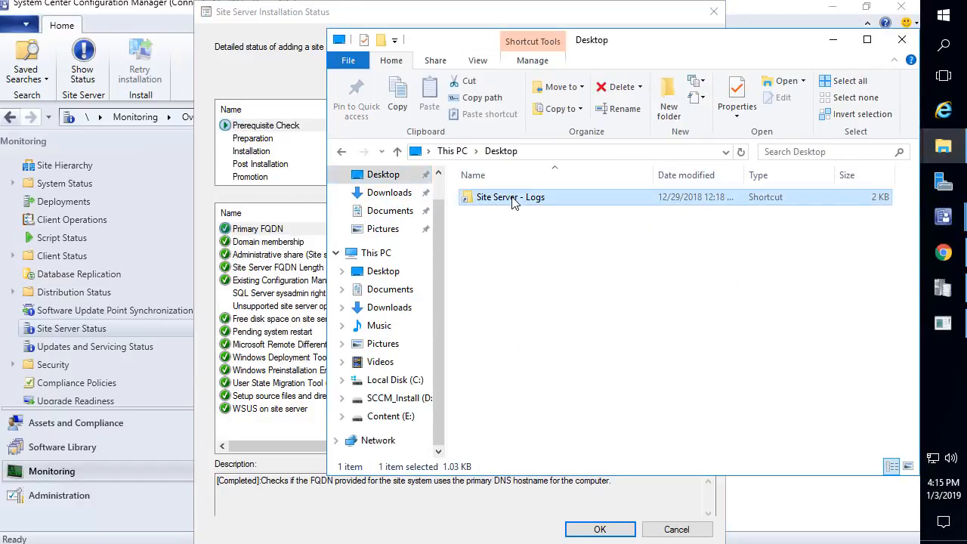
{"action": "left_click", "coordinate": [508, 243]}
{"action": "key", "text": "f"}
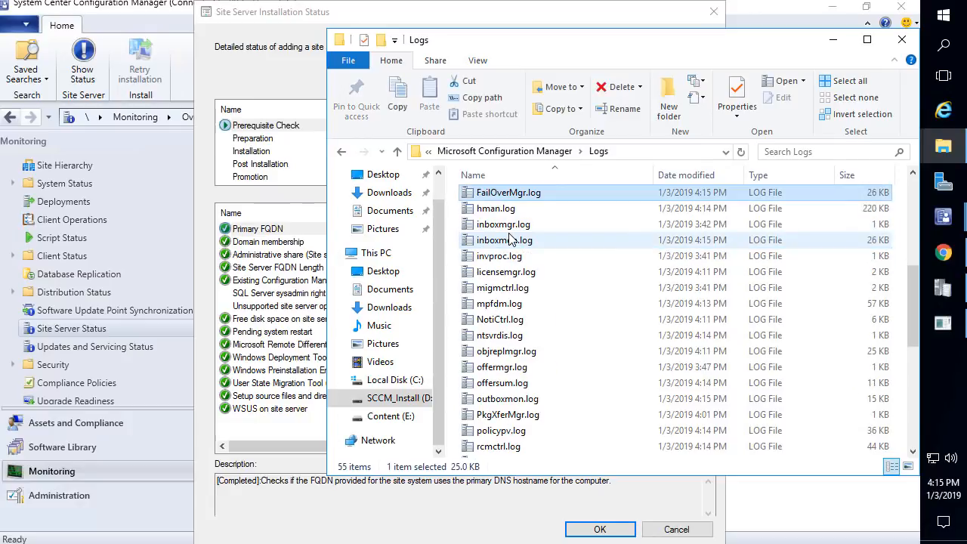
{"action": "double_click", "coordinate": [527, 196]}
{"action": "key", "text": "super+Right"}
{"action": "left_click", "coordinate": [716, 439]}
{"action": "scroll", "coordinate": [603, 215], "scroll_direction": "up", "scroll_amount": 15}
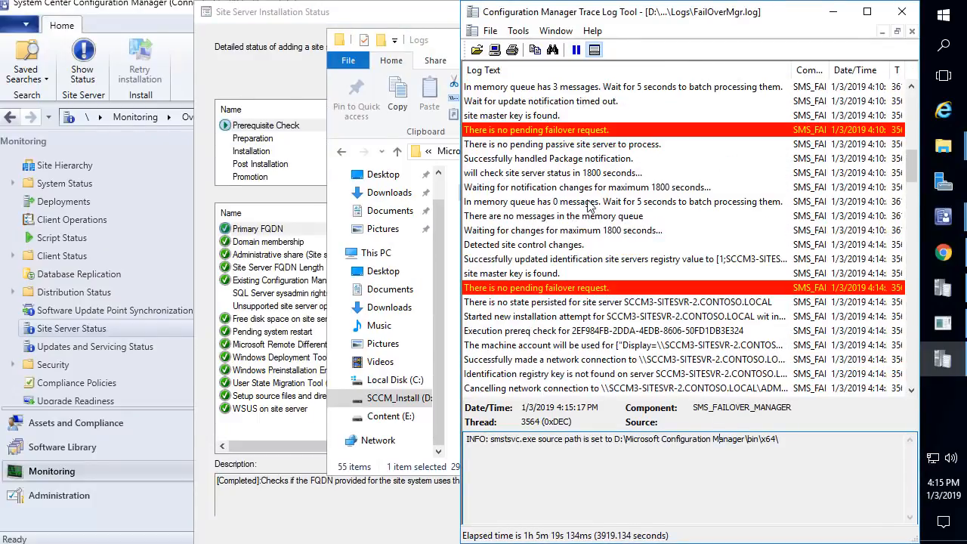
Move the Site Server Installation Status dialog beside the log and refresh the prerequisite check progress.
{"action": "left_click_drag", "start_coordinate": [299, 18], "coordinate": [104, 20]}
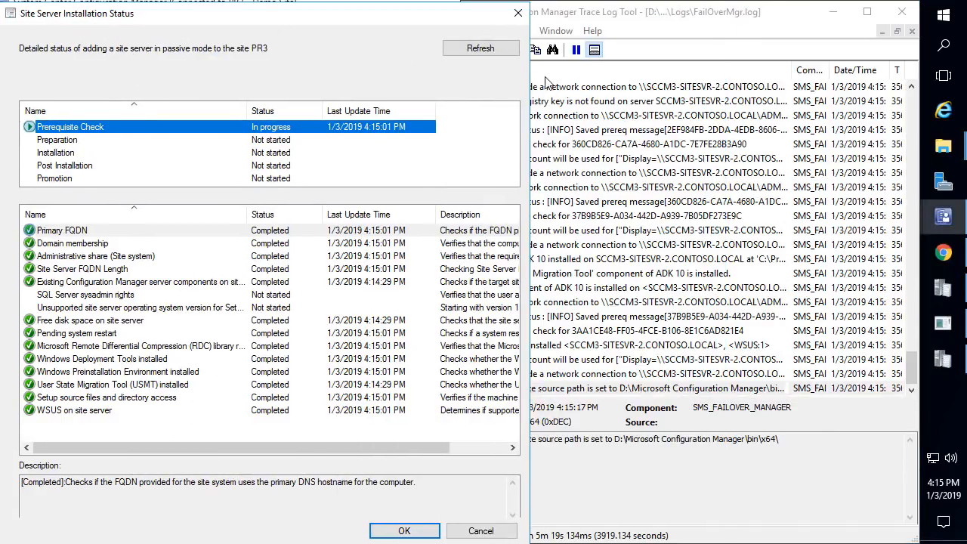
{"action": "left_click", "coordinate": [484, 49]}
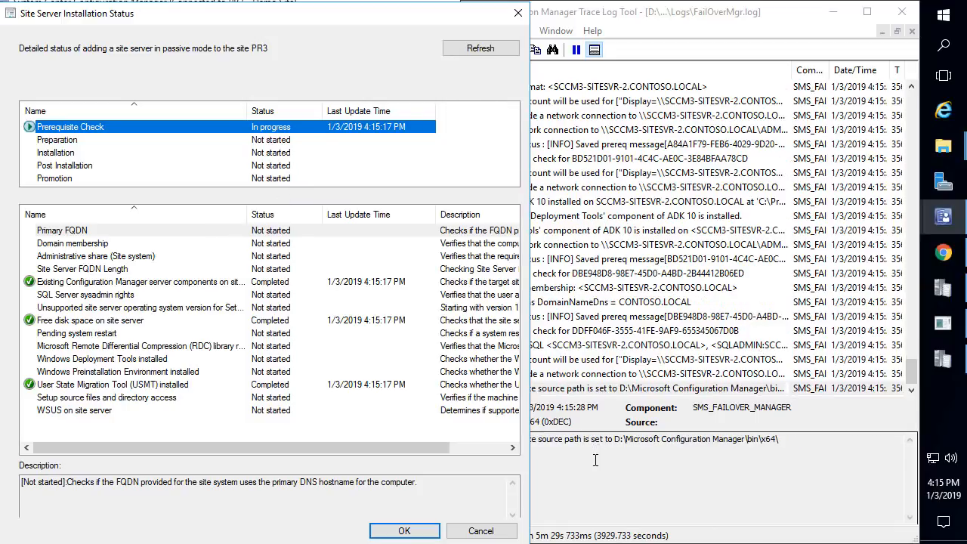
{"action": "left_click", "coordinate": [477, 51]}
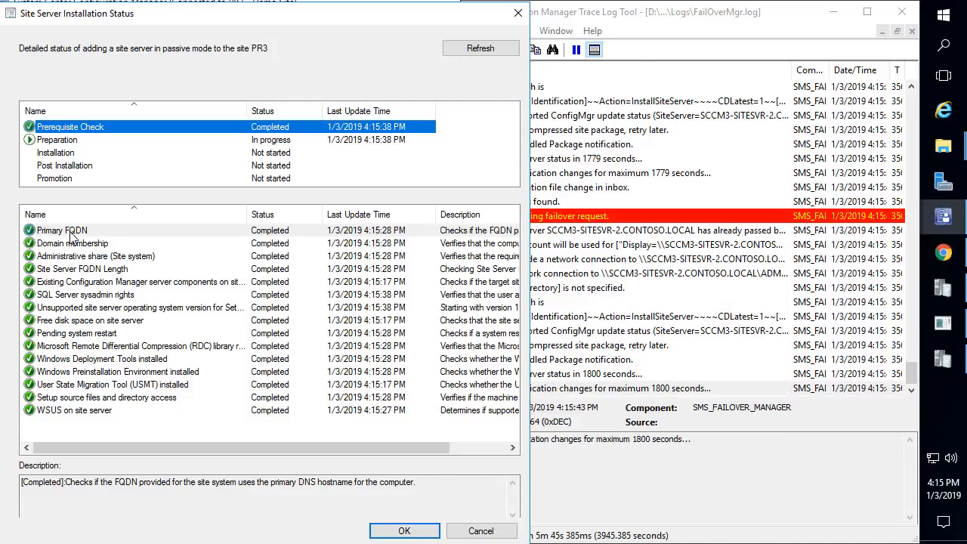
Examine the prerequisite checks, including administrative share, SQL sysadmin rights, supported OS, pending restart, RDC, the deployment tools and WSUS.
{"action": "left_click", "coordinate": [73, 235]}
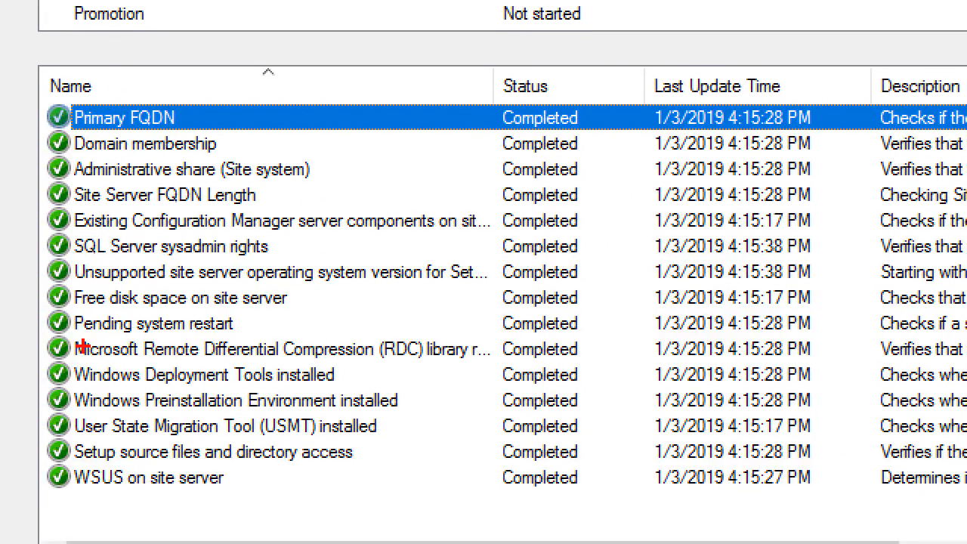
{"action": "mouse_move", "coordinate": [41, 152]}
{"action": "left_mouse_down"}
{"action": "mouse_move", "coordinate": [234, 158]}
{"action": "mouse_move", "coordinate": [342, 184]}
{"action": "left_mouse_up"}
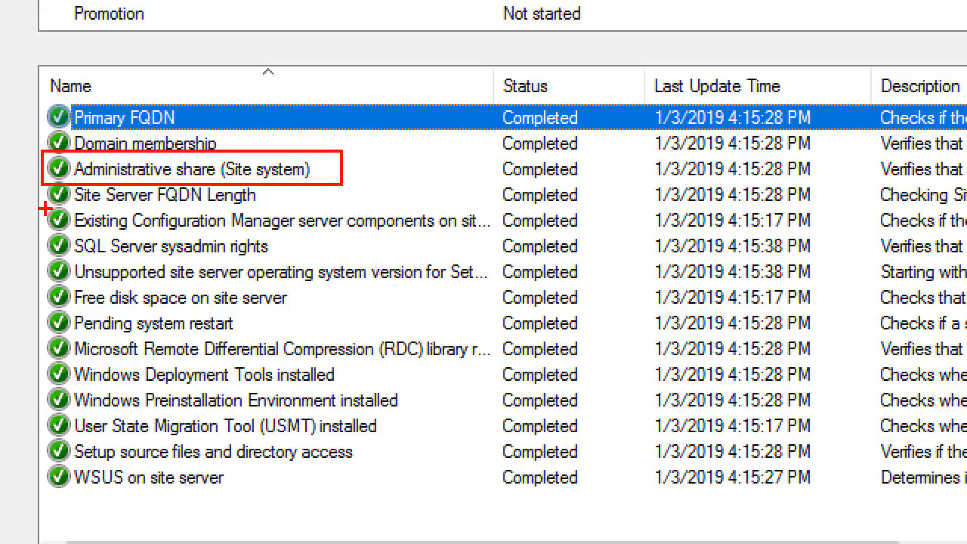
{"action": "mouse_move", "coordinate": [36, 235]}
{"action": "left_mouse_down"}
{"action": "mouse_move", "coordinate": [259, 246]}
{"action": "mouse_move", "coordinate": [305, 260]}
{"action": "left_mouse_up"}
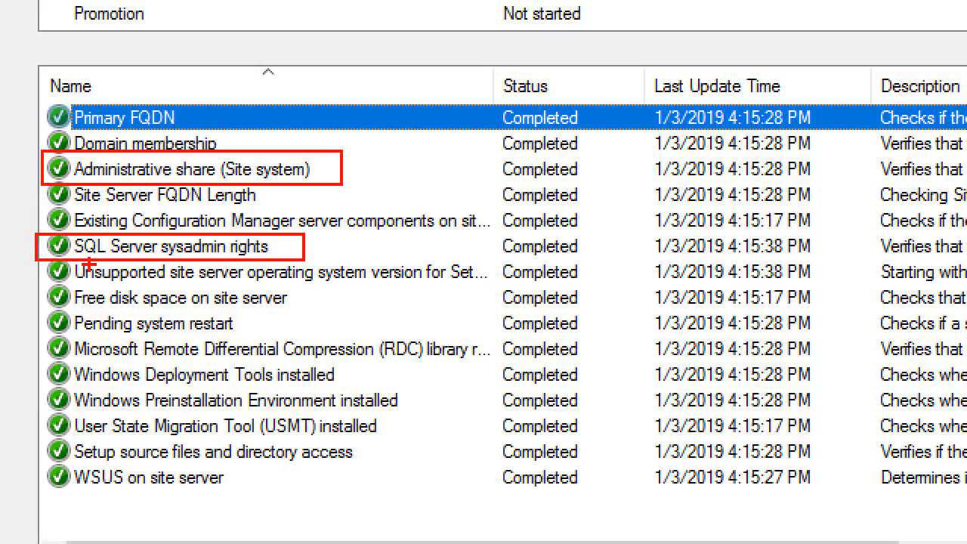
{"action": "left_click_drag", "start_coordinate": [36, 258], "coordinate": [573, 287]}
{"action": "mouse_move", "coordinate": [39, 304]}
{"action": "left_mouse_down"}
{"action": "mouse_move", "coordinate": [277, 334]}
{"action": "mouse_move", "coordinate": [277, 347]}
{"action": "mouse_move", "coordinate": [277, 336]}
{"action": "left_mouse_up"}
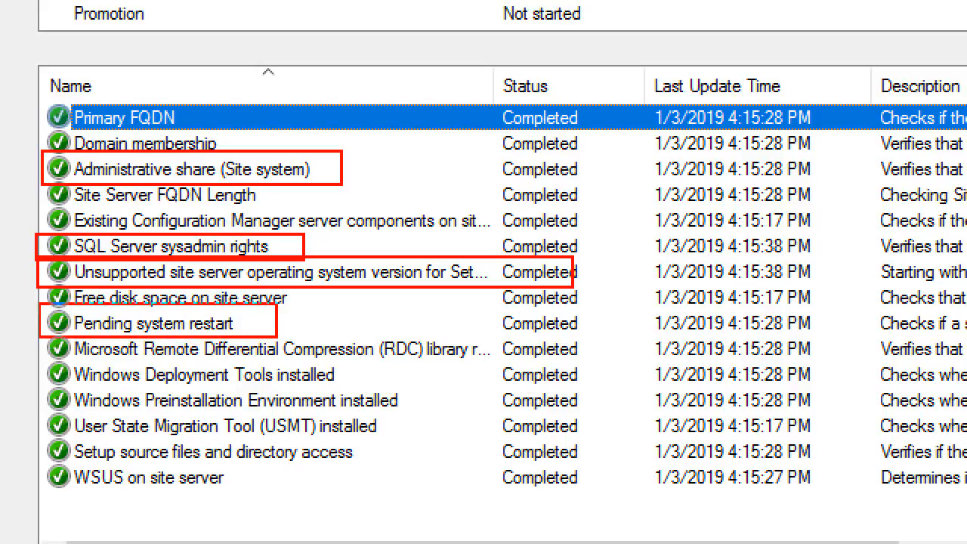
{"action": "mouse_move", "coordinate": [376, 334]}
{"action": "left_mouse_down"}
{"action": "mouse_move", "coordinate": [522, 359]}
{"action": "mouse_move", "coordinate": [541, 371]}
{"action": "mouse_move", "coordinate": [541, 363]}
{"action": "left_mouse_up"}
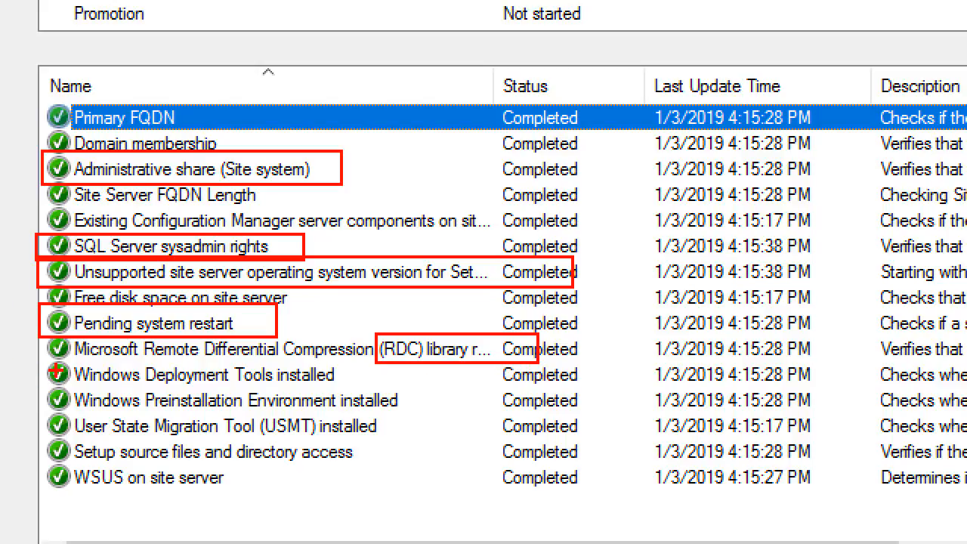
{"action": "mouse_move", "coordinate": [31, 360]}
{"action": "left_mouse_down"}
{"action": "mouse_move", "coordinate": [331, 411]}
{"action": "mouse_move", "coordinate": [417, 454]}
{"action": "mouse_move", "coordinate": [420, 438]}
{"action": "left_mouse_up"}
{"action": "mouse_move", "coordinate": [240, 499]}
{"action": "left_mouse_down"}
{"action": "mouse_move", "coordinate": [30, 455]}
{"action": "mouse_move", "coordinate": [34, 464]}
{"action": "left_mouse_up"}
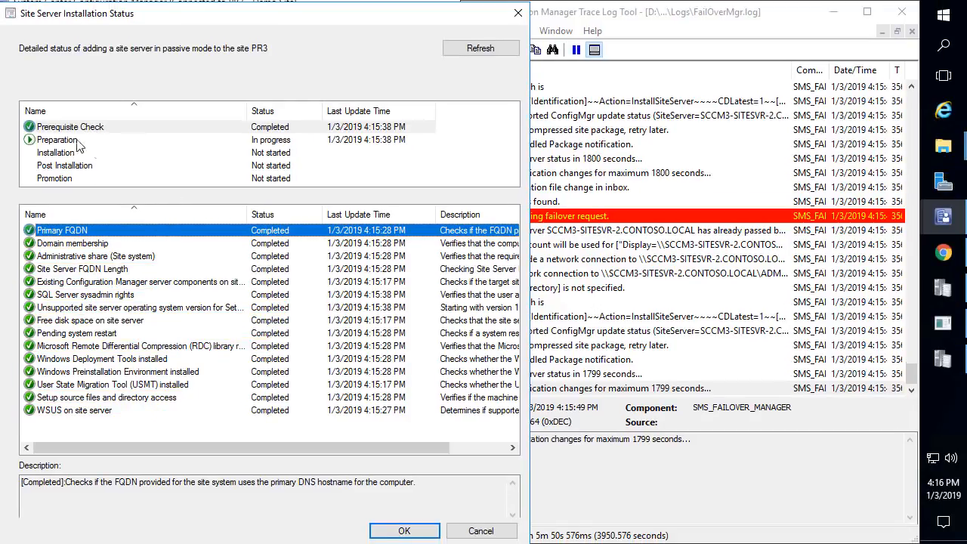
View the Preparation stage's tasks and open the SCCM_Install (D:) drive on the passive site server.
{"action": "left_click", "coordinate": [46, 144]}
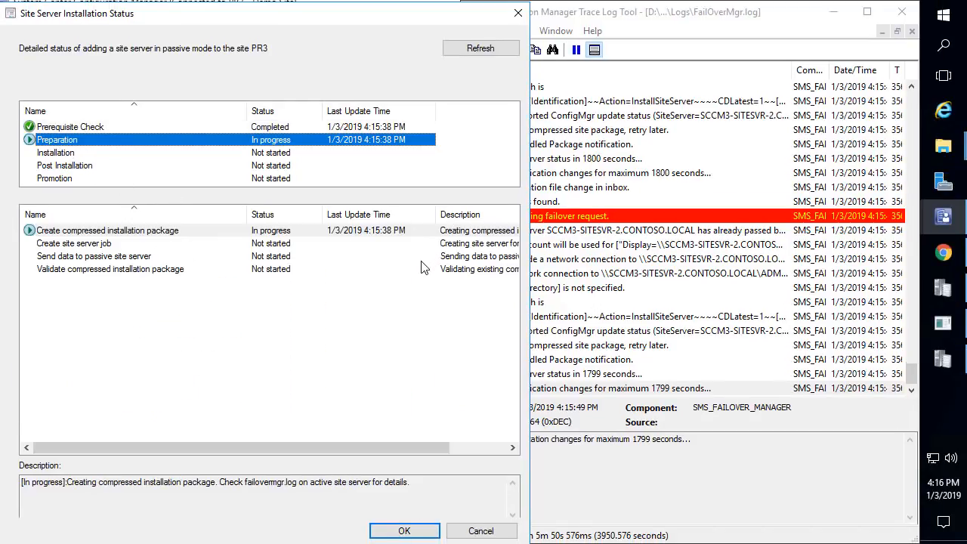
{"action": "left_click", "coordinate": [682, 252]}
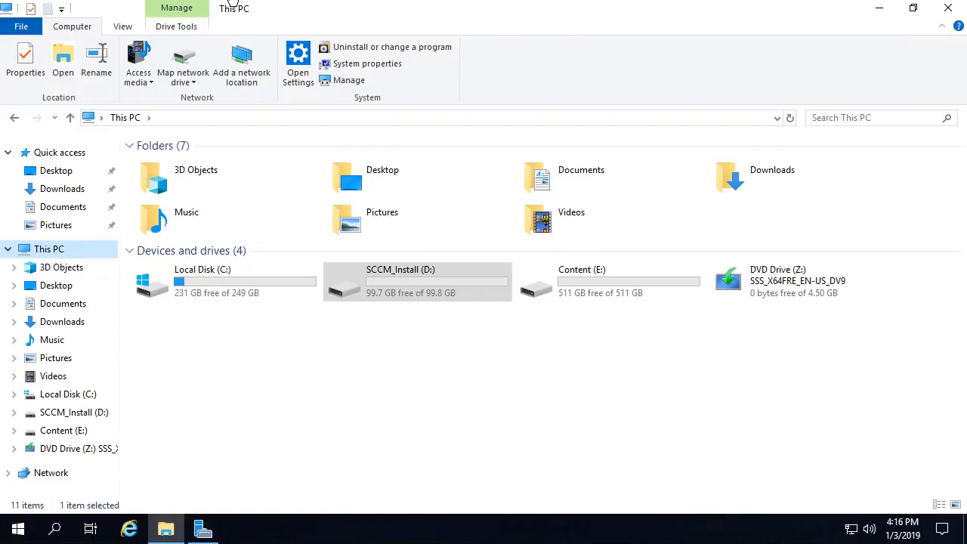
{"action": "double_click", "coordinate": [424, 285]}
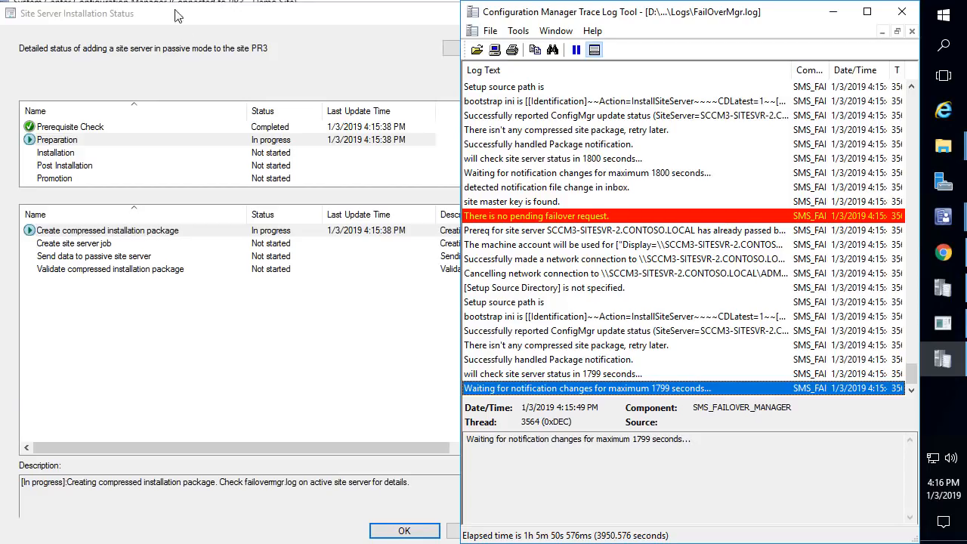
Refresh the installation status and check the tasks of the Preparation and Installation stages.
{"action": "left_click", "coordinate": [144, 234]}
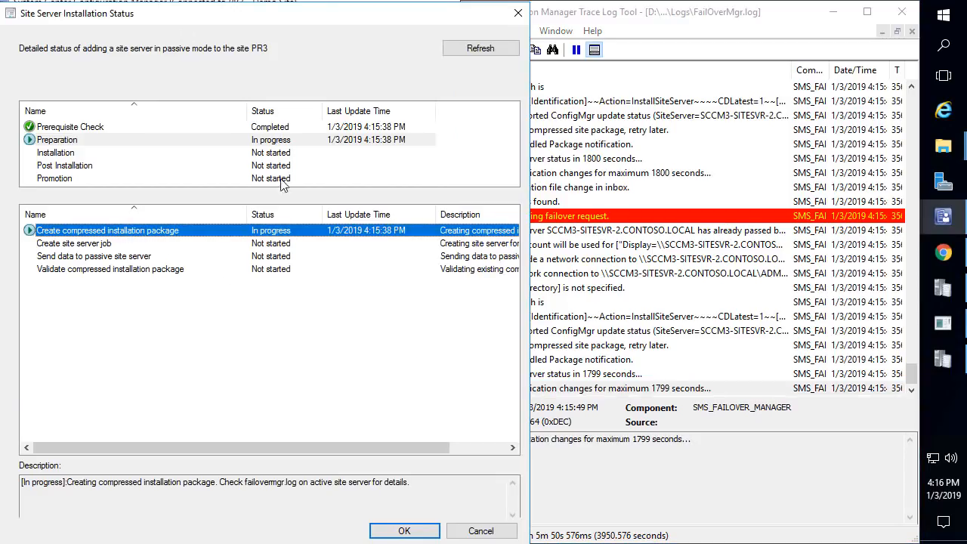
{"action": "left_click", "coordinate": [462, 54]}
{"action": "left_click", "coordinate": [105, 231]}
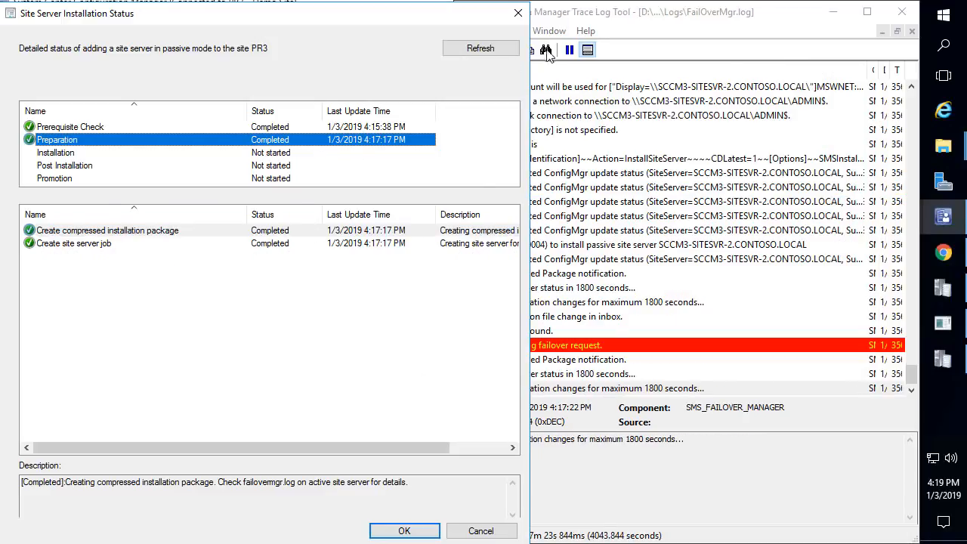
{"action": "left_click", "coordinate": [500, 51]}
{"action": "left_click", "coordinate": [138, 156]}
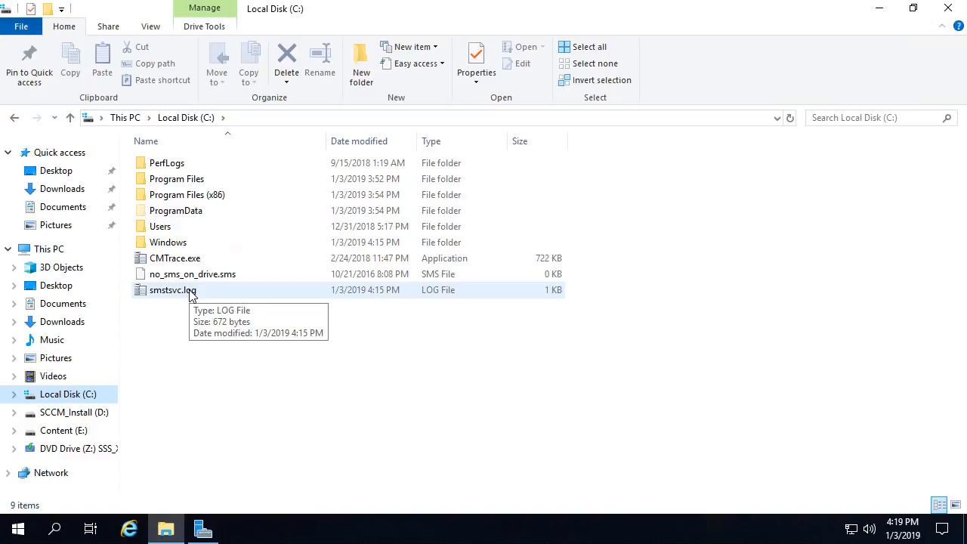
Open smstsvc.log from Local Disk (C:) on the passive site server and maximize the log window.
{"action": "double_click", "coordinate": [179, 296]}
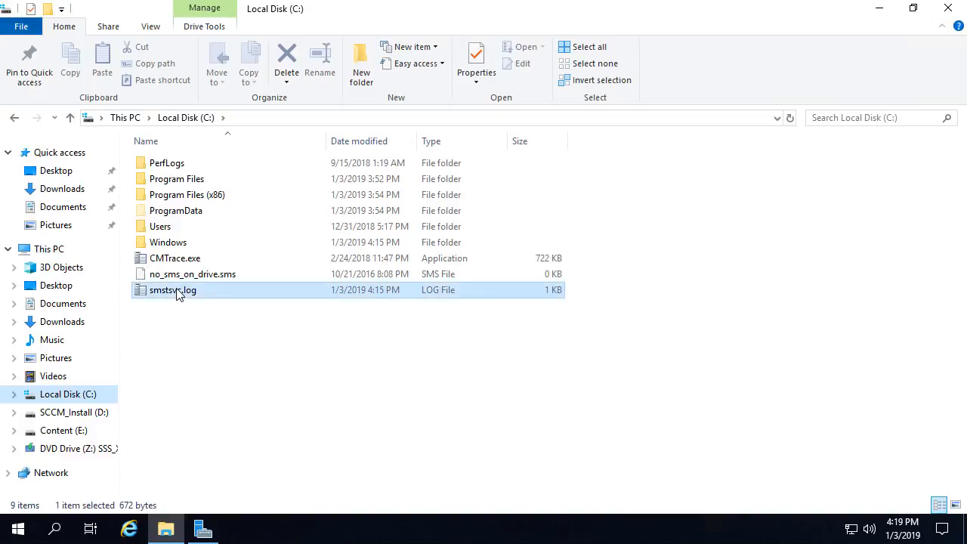
{"action": "double_click", "coordinate": [329, 56]}
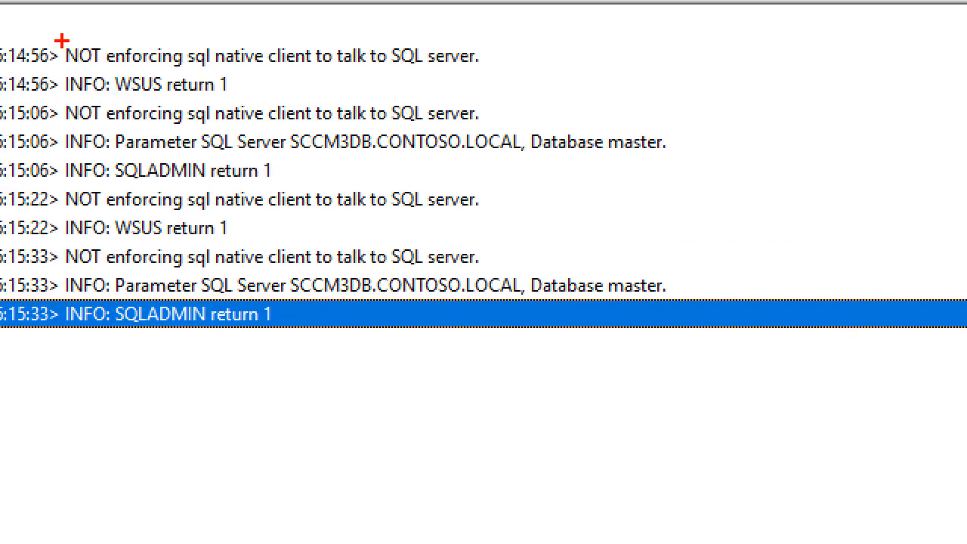
Close smstsvc.log, open SMS_BOOTSTRAP.log from the SCCM_Install (D:) drive and resize its window to uncover the folder listing.
{"action": "mouse_move", "coordinate": [62, 40]}
{"action": "left_mouse_down"}
{"action": "mouse_move", "coordinate": [565, 479]}
{"action": "mouse_move", "coordinate": [437, 340]}
{"action": "left_mouse_up"}
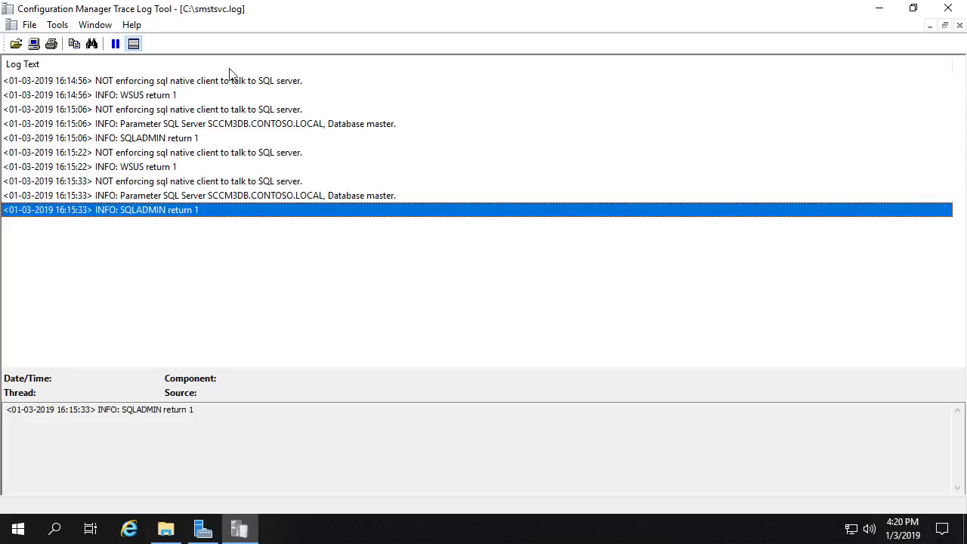
{"action": "left_click", "coordinate": [949, 11]}
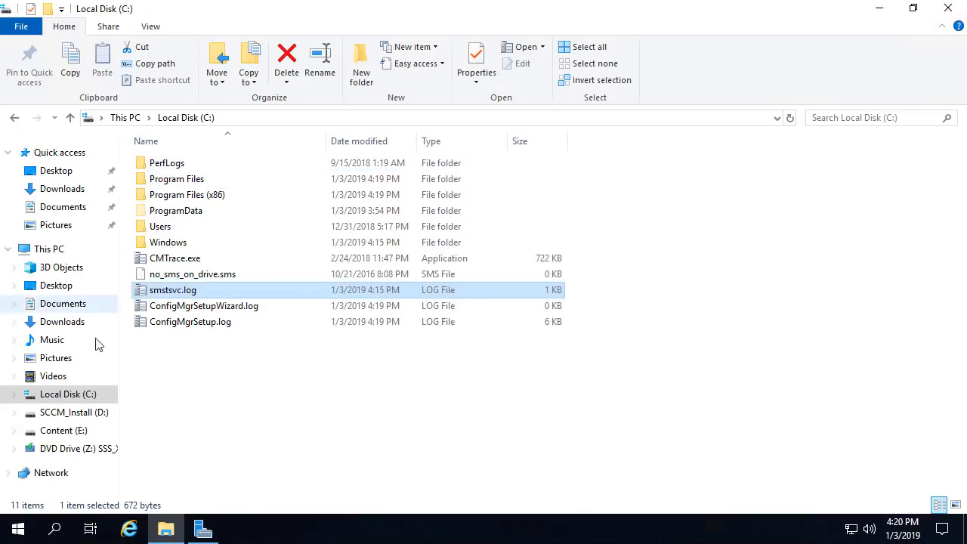
{"action": "left_click", "coordinate": [94, 412]}
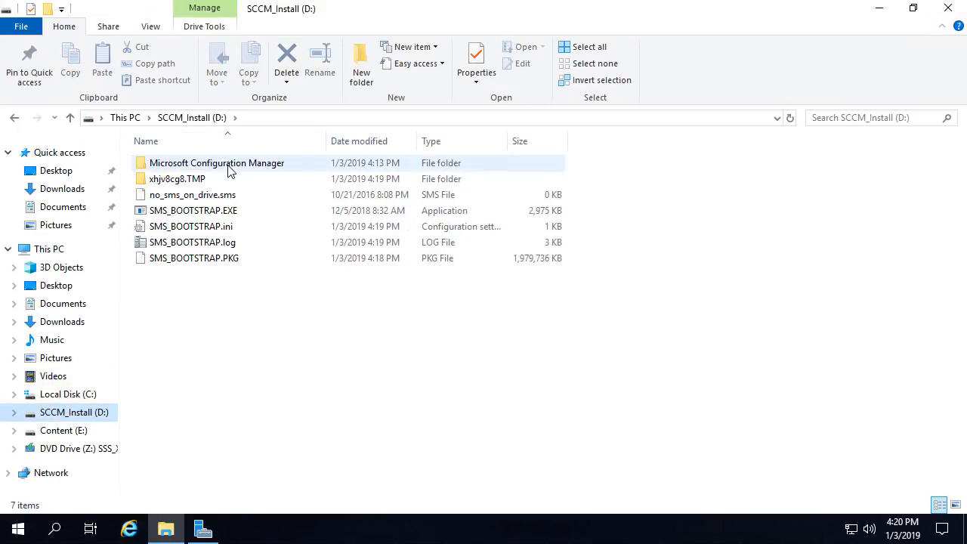
{"action": "double_click", "coordinate": [198, 244]}
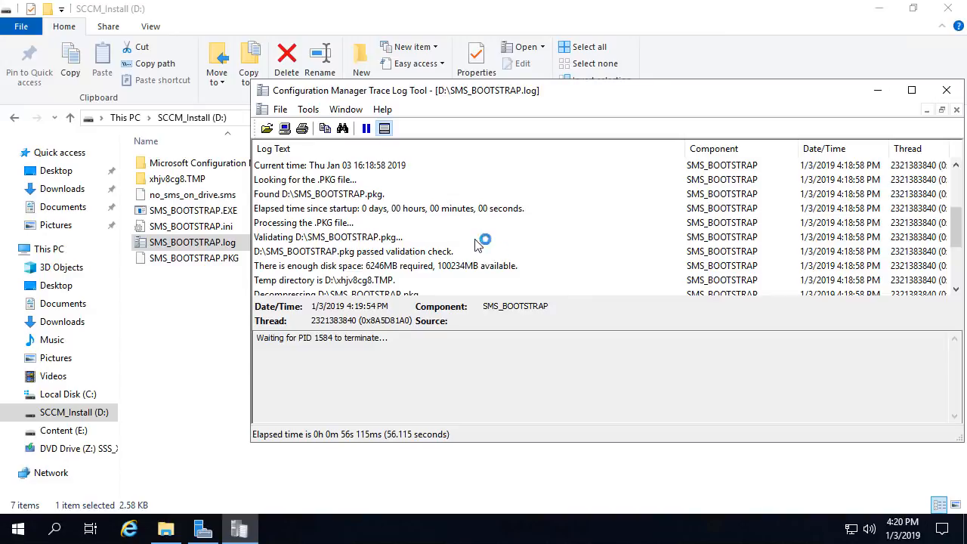
{"action": "left_click", "coordinate": [446, 209]}
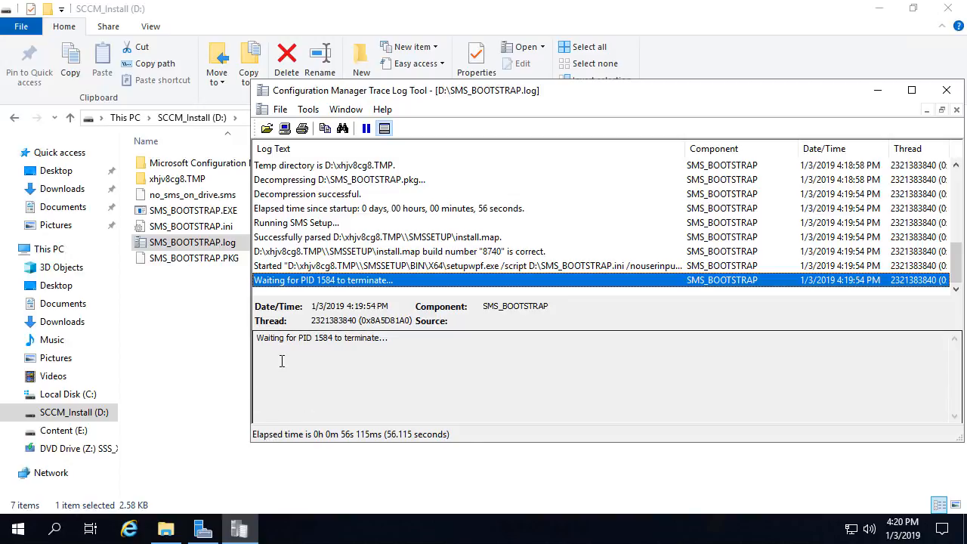
{"action": "left_click_drag", "start_coordinate": [249, 447], "coordinate": [371, 483]}
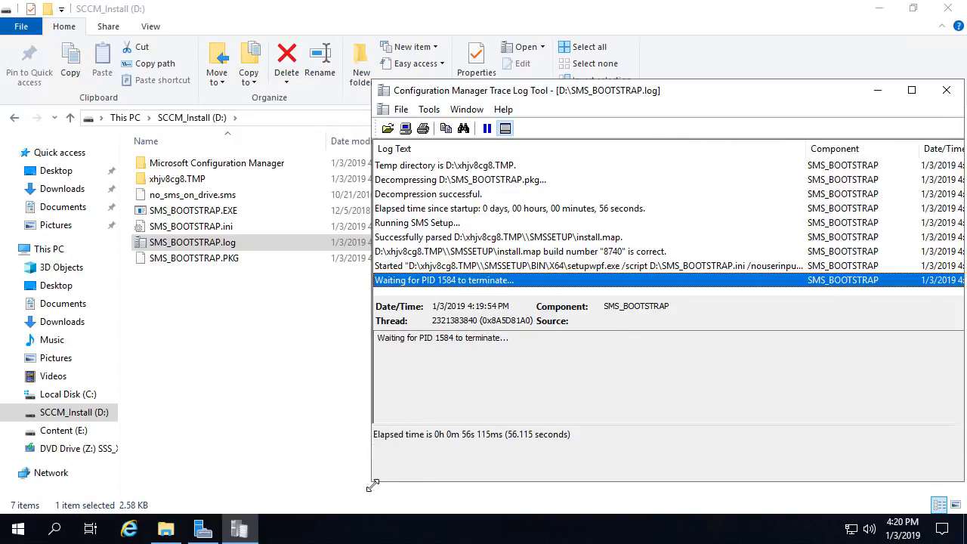
Grant permanent access to the xhjv8cg8.TMP folder, view its extracted setup files and return to the root of SCCM_Install (D:).
{"action": "double_click", "coordinate": [193, 181]}
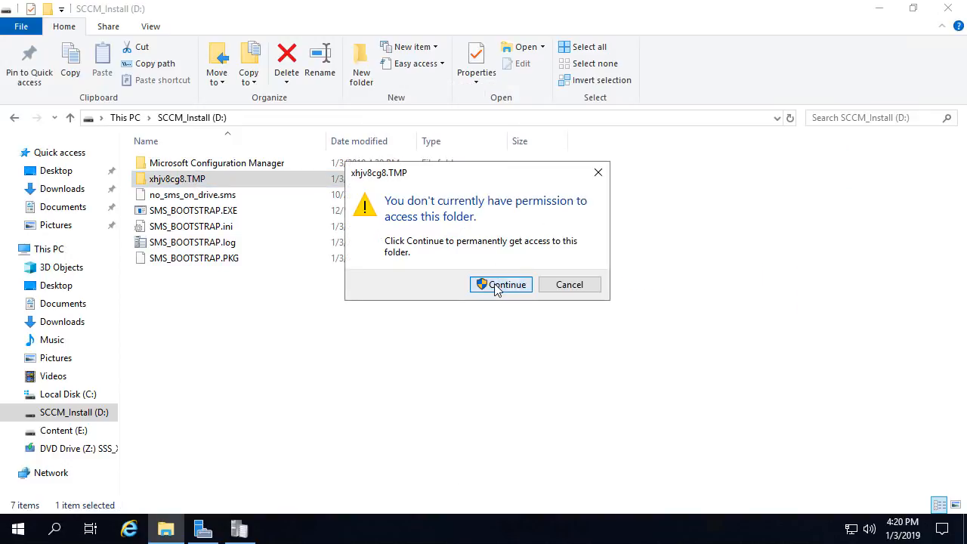
{"action": "left_click", "coordinate": [495, 284]}
{"action": "left_click_drag", "start_coordinate": [231, 273], "coordinate": [115, 114]}
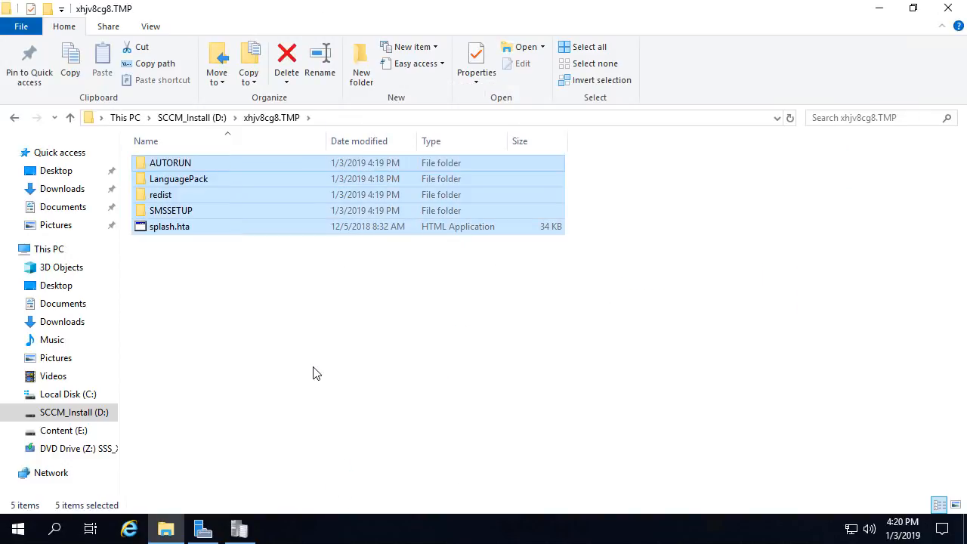
{"action": "left_click", "coordinate": [192, 117]}
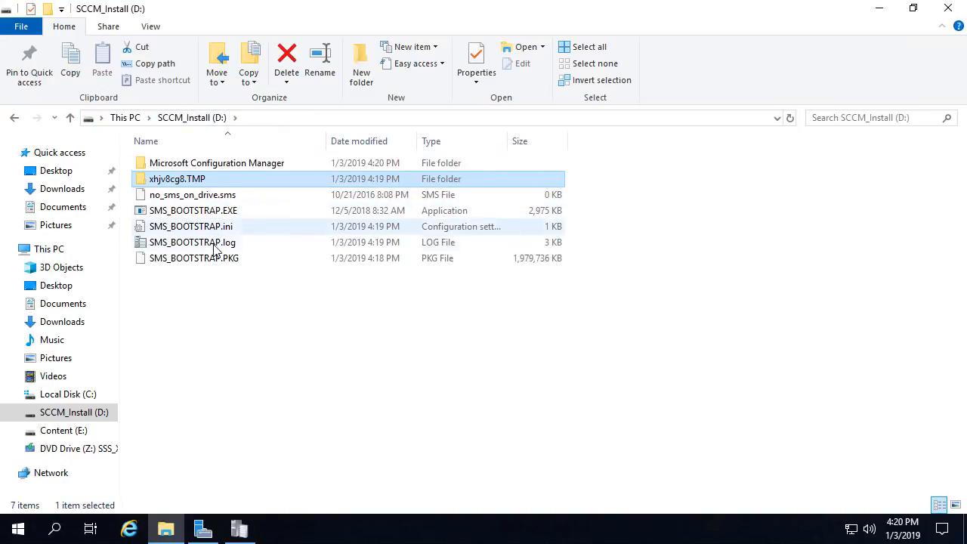
View the Microsoft Configuration Manager folder on the passive server, and refresh the console's installation status to check the Installation tasks.
{"action": "double_click", "coordinate": [179, 163]}
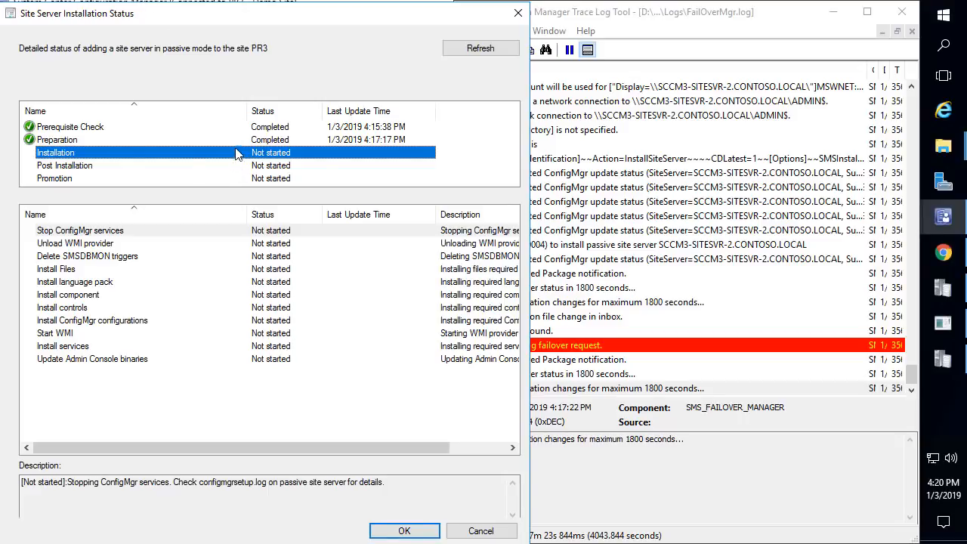
{"action": "left_click", "coordinate": [478, 49]}
{"action": "left_click", "coordinate": [86, 257]}
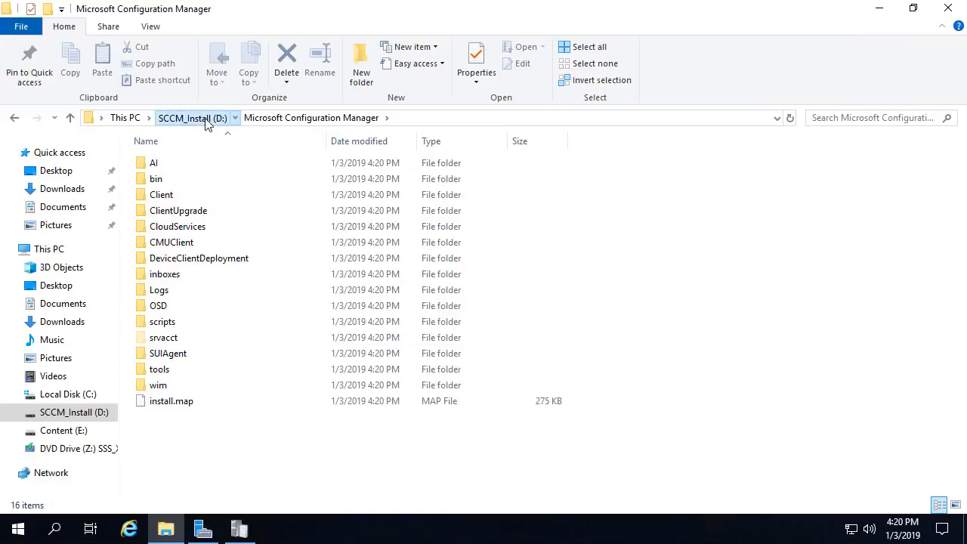
Return to SMS_BOOTSTRAP.log, examine the entry that starts setupwpf.exe with the bootstrap script, and close the log.
{"action": "left_click", "coordinate": [207, 119]}
{"action": "left_click", "coordinate": [252, 533]}
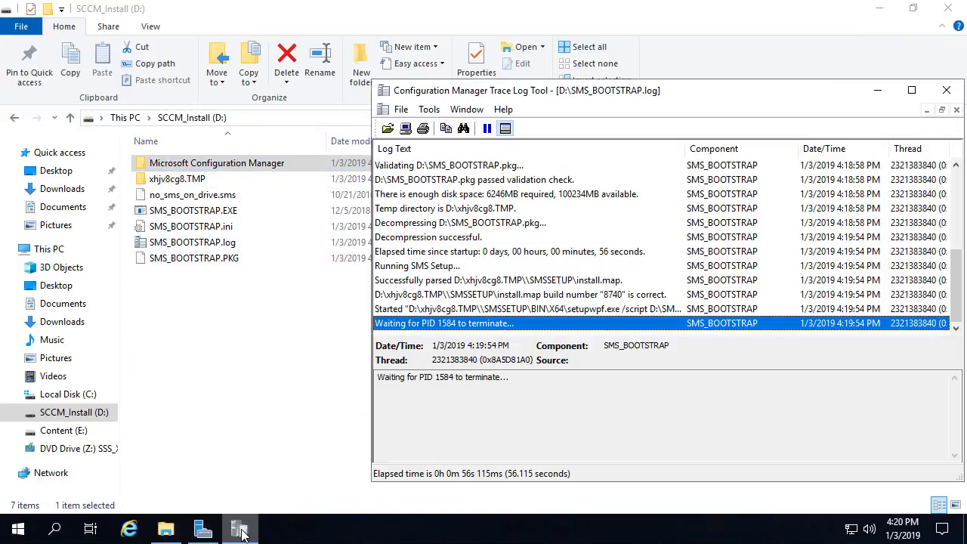
{"action": "left_click_drag", "start_coordinate": [782, 97], "coordinate": [656, 94]}
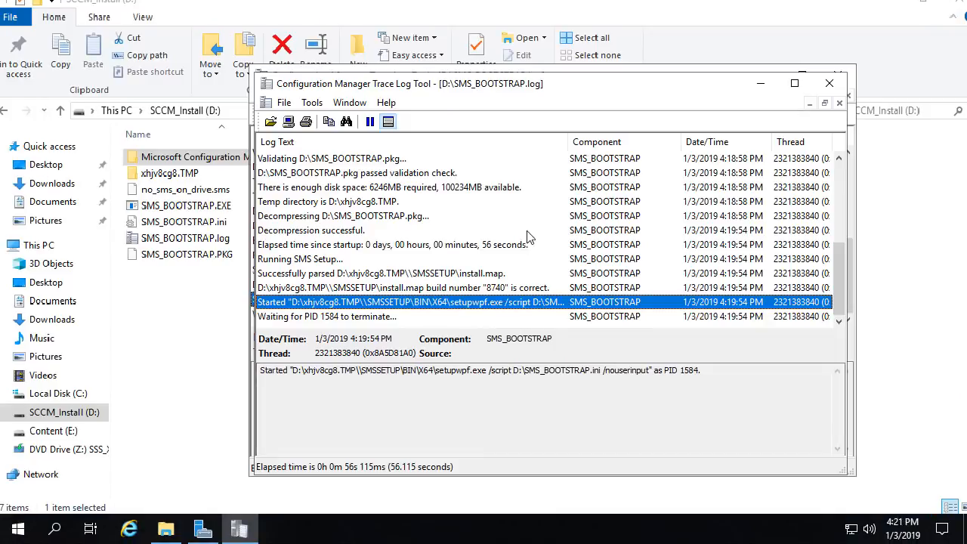
{"action": "left_click", "coordinate": [829, 83]}
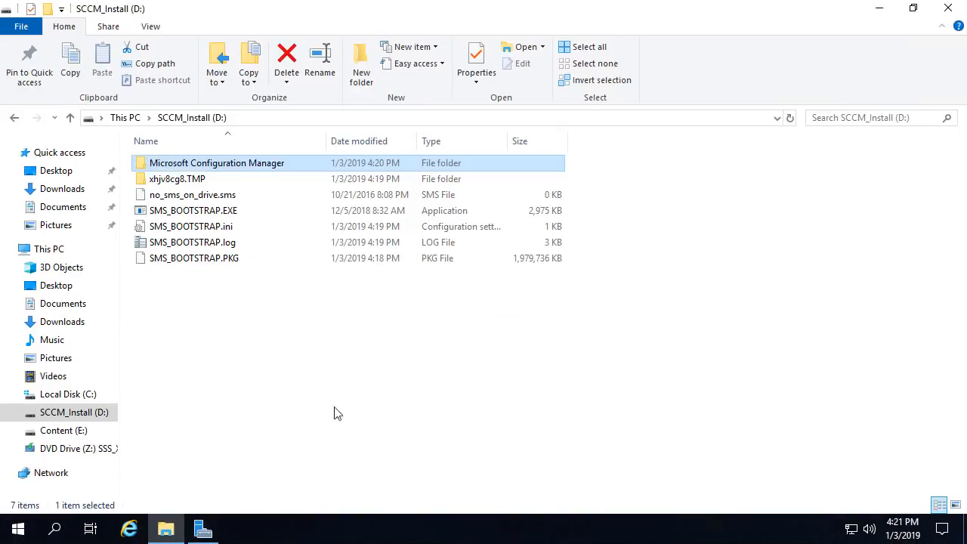
Open ConfigMgrSetup.log from Local Disk (C:) in a maximized window and examine the final setup entries.
{"action": "left_click", "coordinate": [91, 395]}
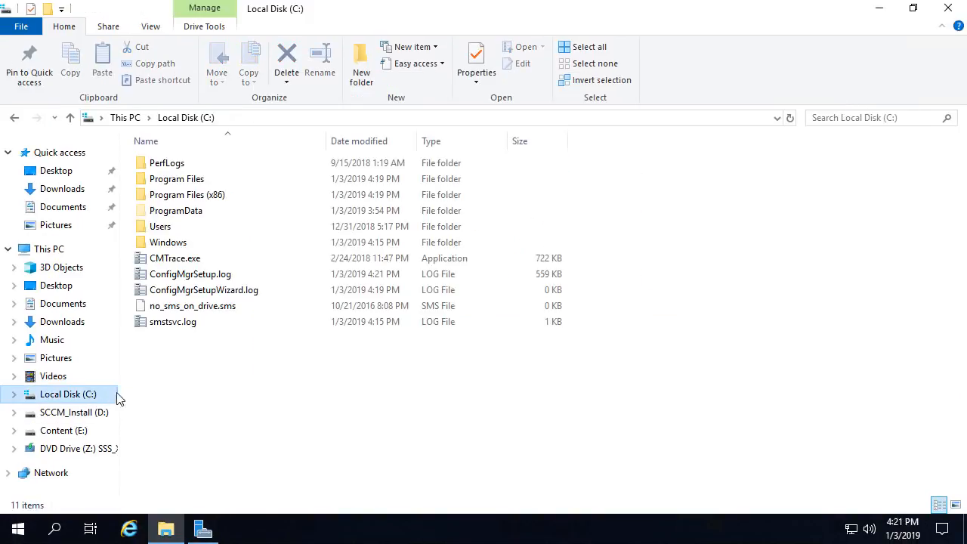
{"action": "double_click", "coordinate": [199, 278]}
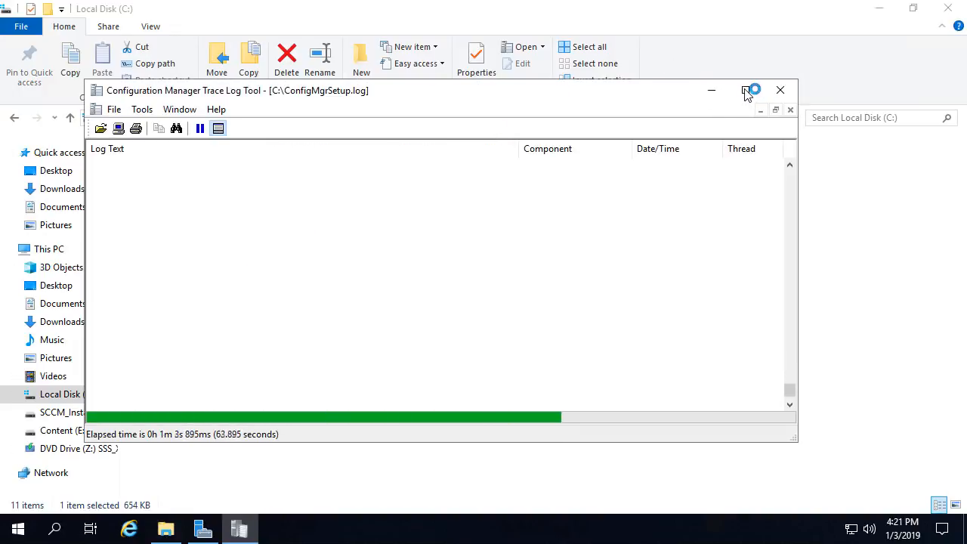
{"action": "double_click", "coordinate": [658, 93]}
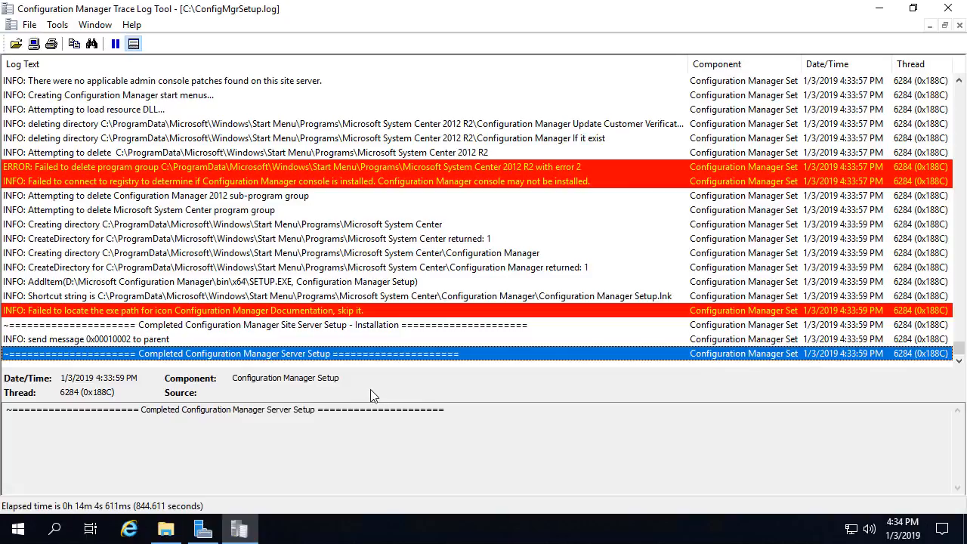
{"action": "left_click", "coordinate": [193, 316]}
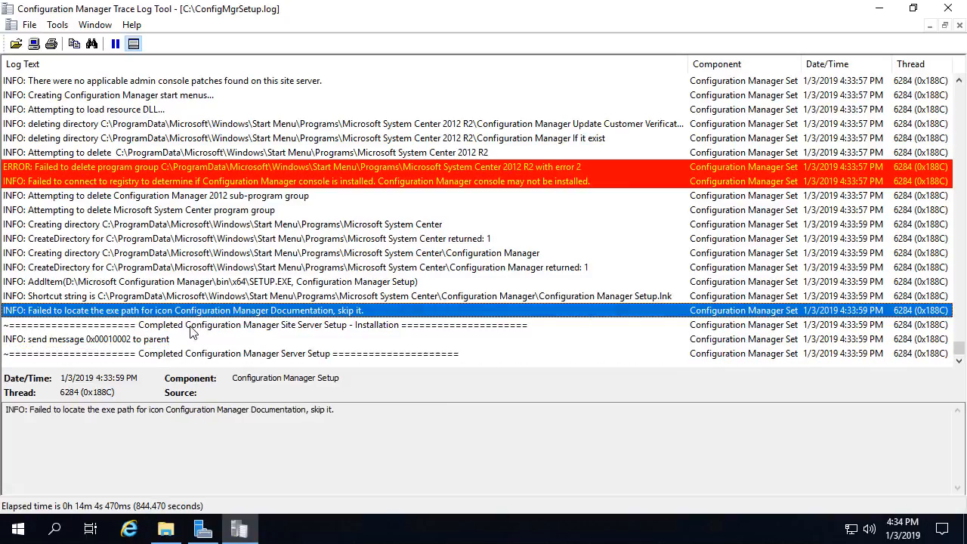
{"action": "left_click", "coordinate": [205, 353]}
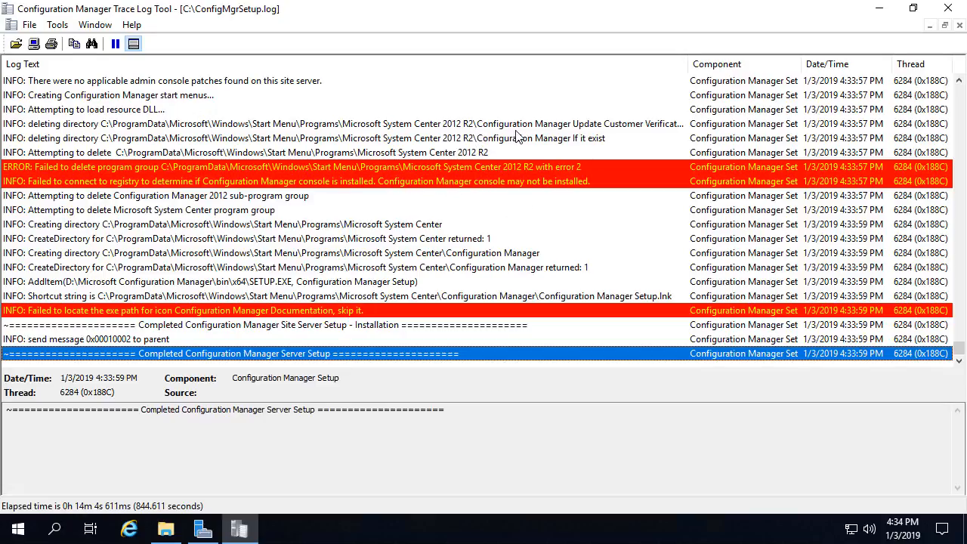
Open sitecomp.log from the Logs folder inside Microsoft Configuration Manager on the D: drive.
{"action": "left_click", "coordinate": [166, 532]}
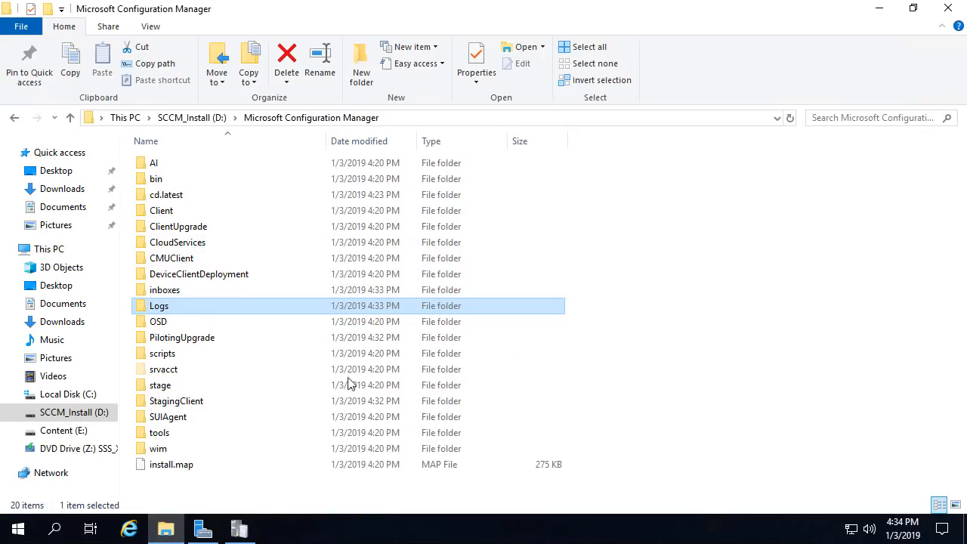
{"action": "double_click", "coordinate": [163, 309]}
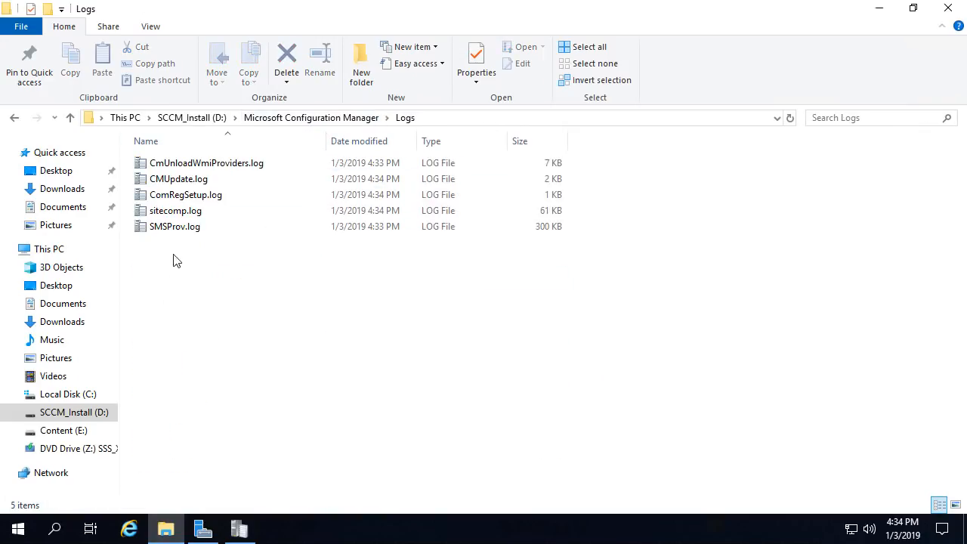
{"action": "double_click", "coordinate": [176, 211]}
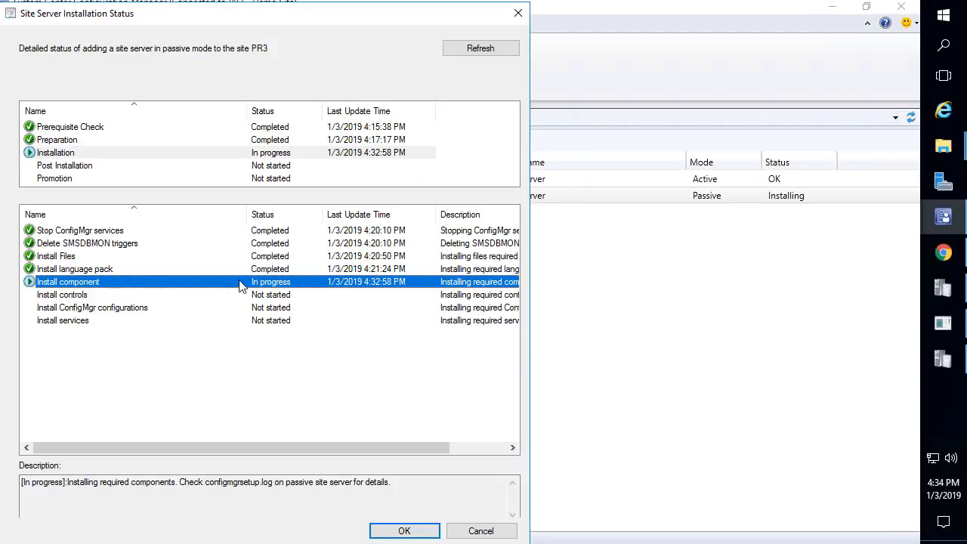
Refresh the site server installation status and check the Installation and Post Installation tasks, including the SMS_EXECUTIVE service.
{"action": "left_click", "coordinate": [493, 53]}
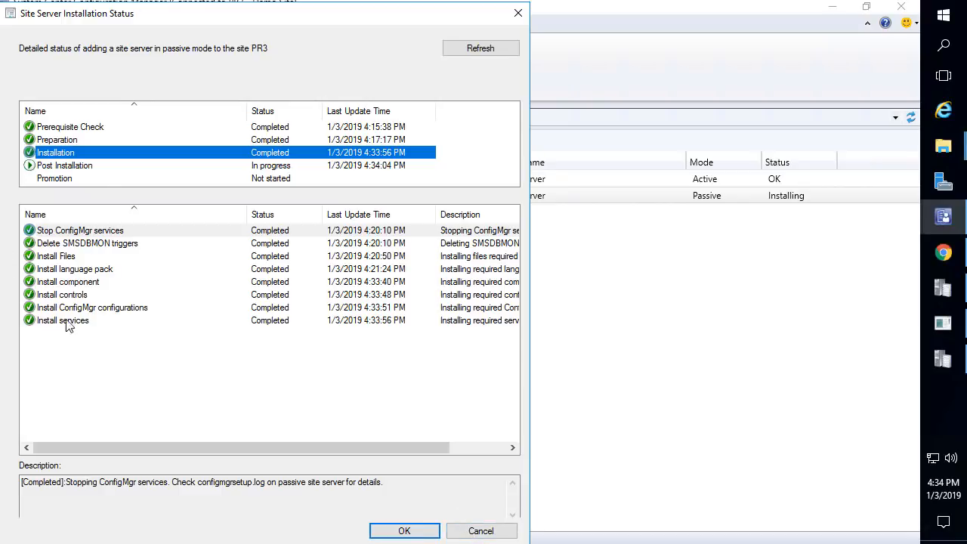
{"action": "left_click", "coordinate": [80, 167]}
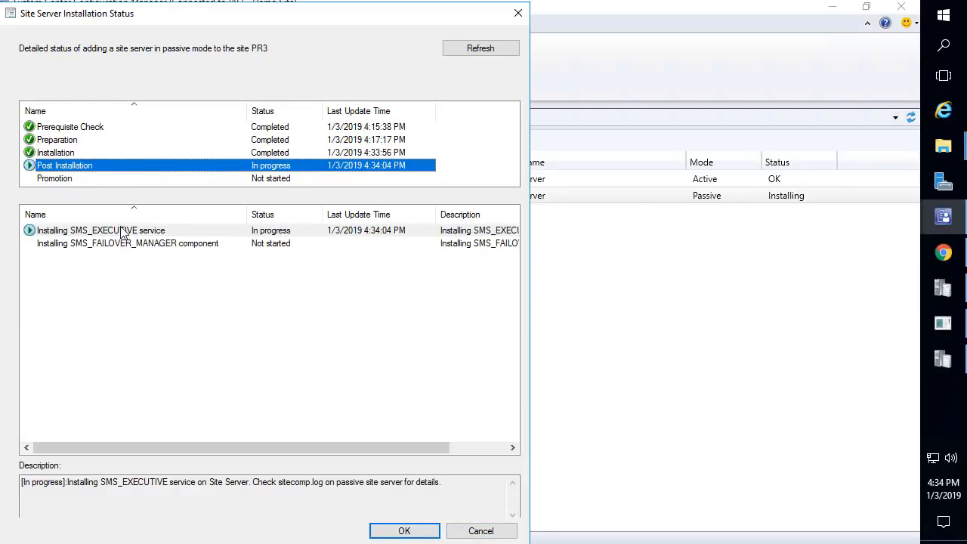
{"action": "left_click", "coordinate": [123, 230]}
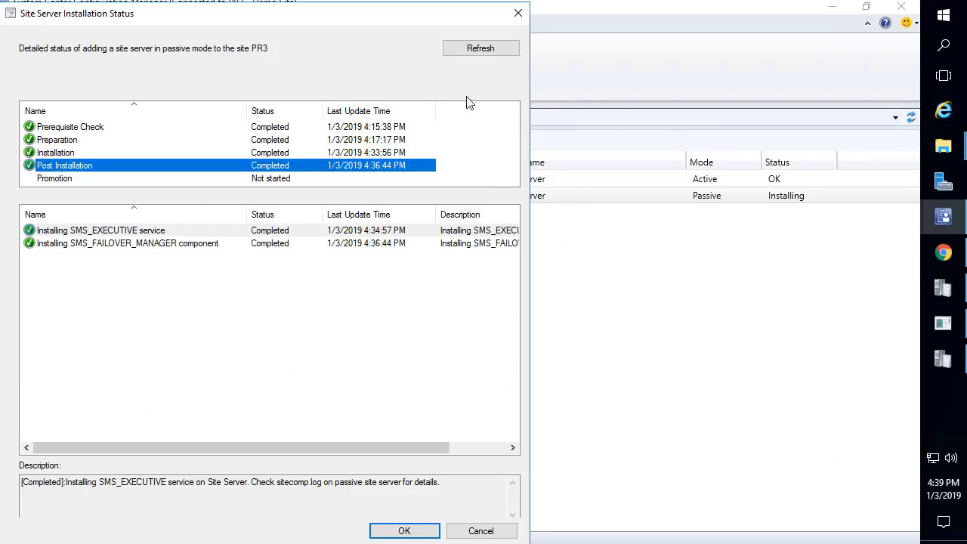
Refresh the installation status again, review the remaining stages through Promotion, and close the status window.
{"action": "left_click", "coordinate": [488, 49]}
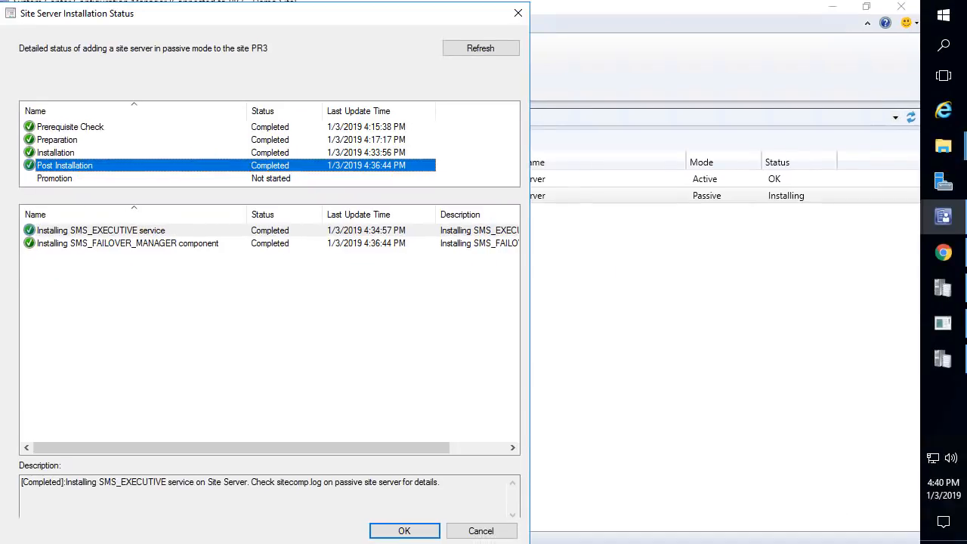
{"action": "left_click", "coordinate": [68, 153]}
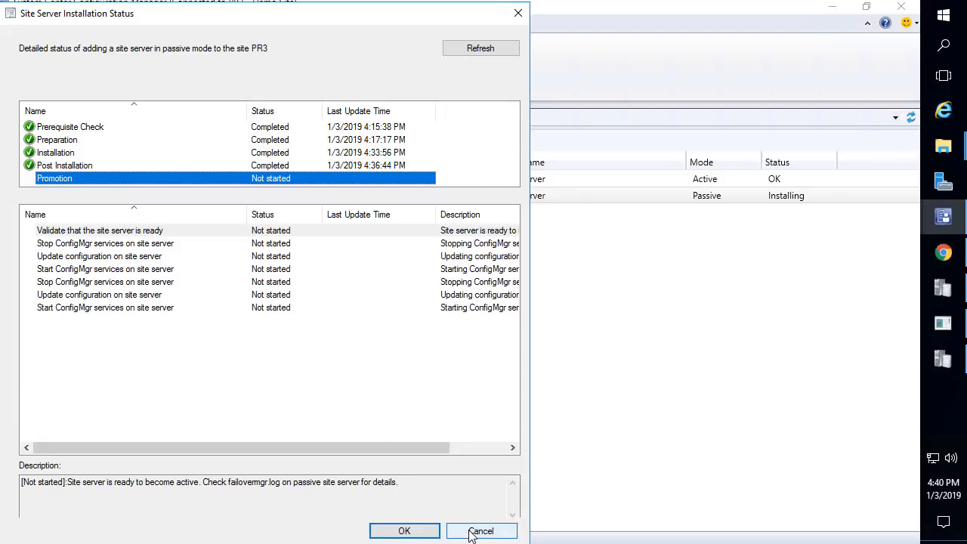
{"action": "left_click", "coordinate": [428, 531]}
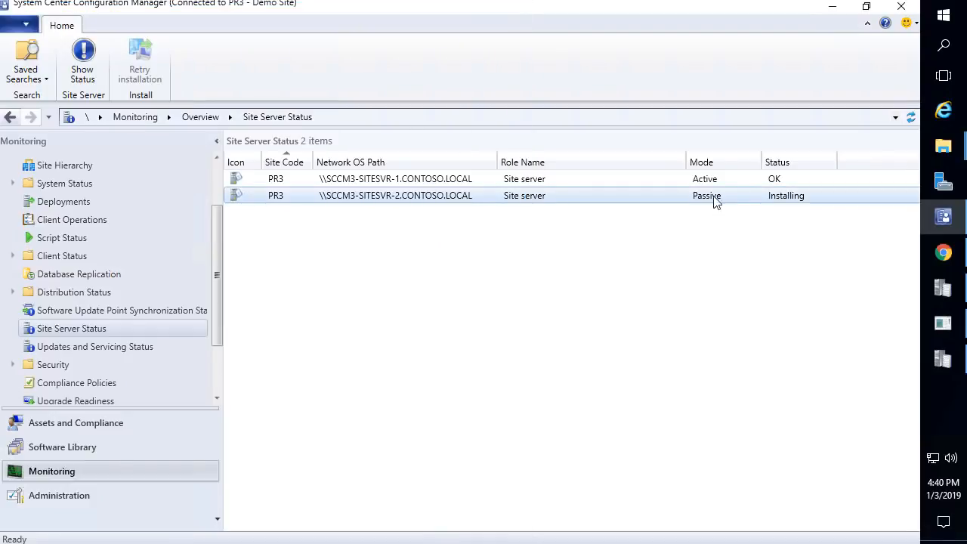
Refresh the Site Server Status list and check the entries for SCCM3-SITESVR-1 and SCCM3-SITESVR-2.
{"action": "left_click", "coordinate": [911, 117]}
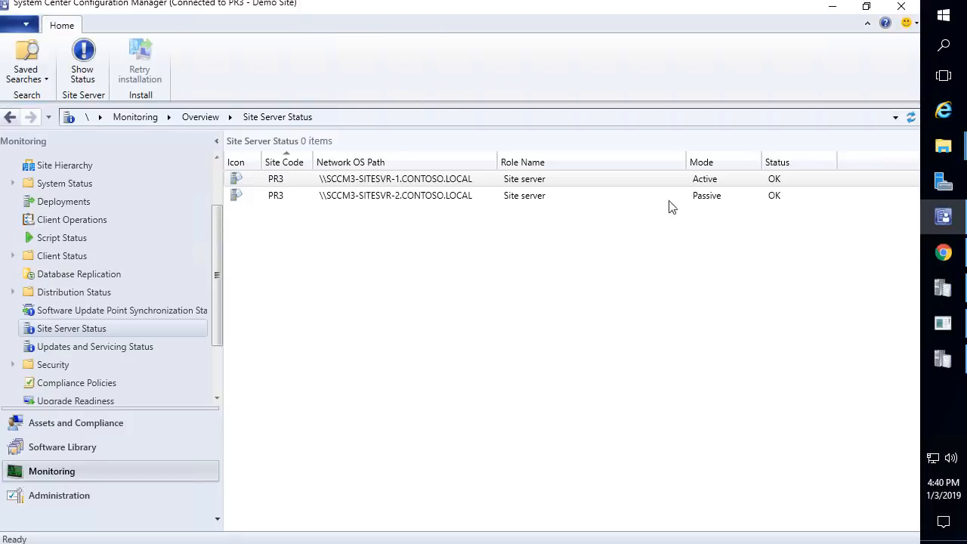
{"action": "left_click", "coordinate": [348, 183]}
{"action": "left_click", "coordinate": [351, 198]}
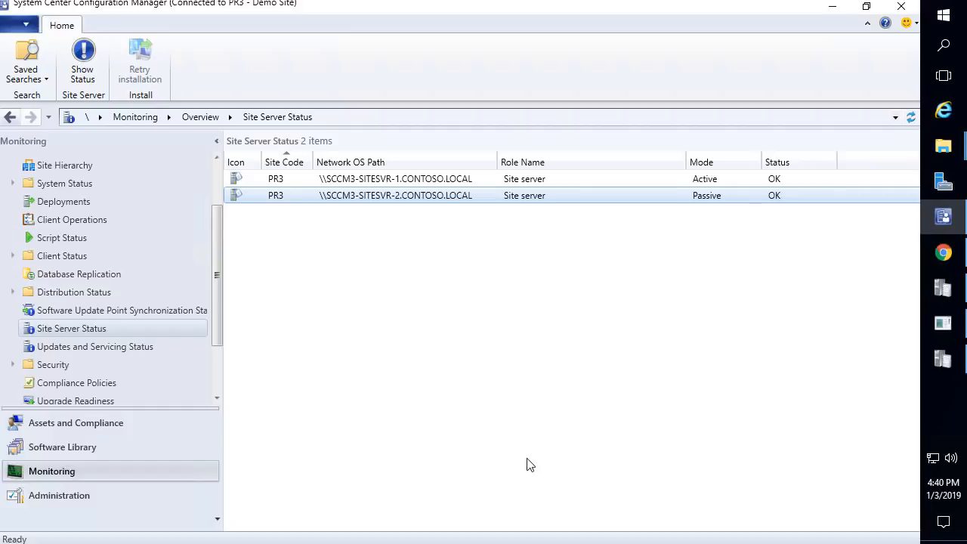
Switch to Chrome and view the Twitter poll about the next SCCM video guide topic.
{"action": "left_click", "coordinate": [950, 259]}
{"action": "scroll", "coordinate": [424, 86], "scroll_direction": "down", "scroll_amount": 2}
{"action": "scroll", "coordinate": [424, 86], "scroll_direction": "up", "scroll_amount": 2}
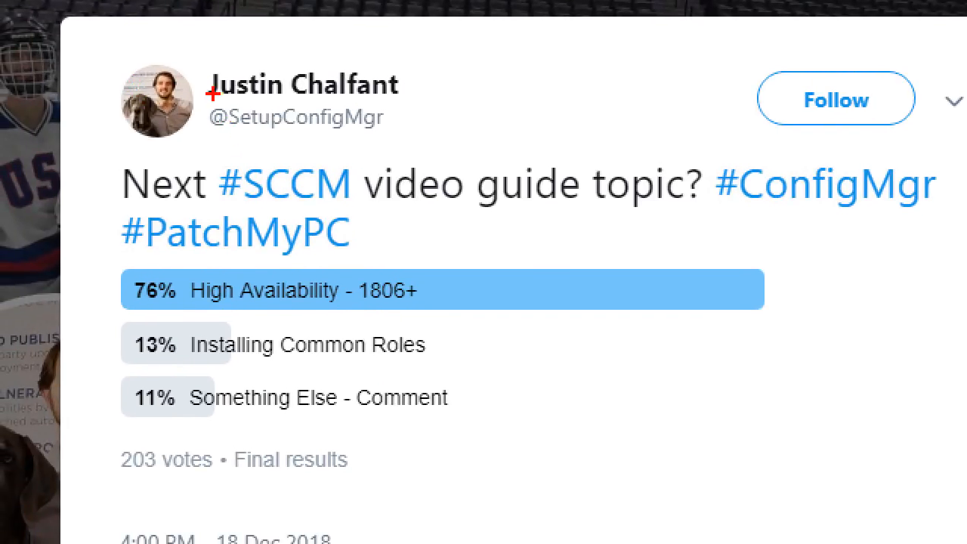
{"action": "mouse_move", "coordinate": [203, 102]}
{"action": "left_mouse_down"}
{"action": "mouse_move", "coordinate": [449, 136]}
{"action": "mouse_move", "coordinate": [398, 137]}
{"action": "left_mouse_up"}
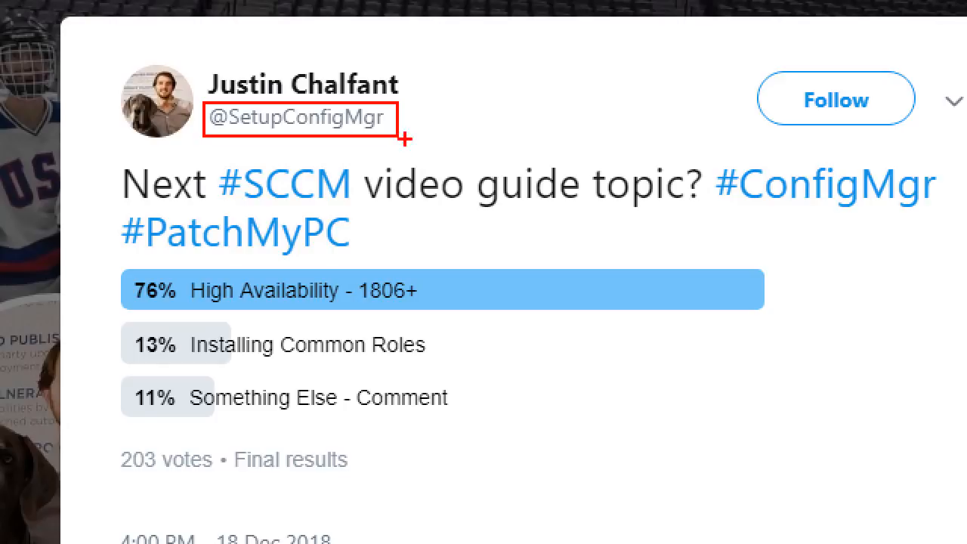
{"action": "left_click_drag", "start_coordinate": [106, 153], "coordinate": [948, 448]}
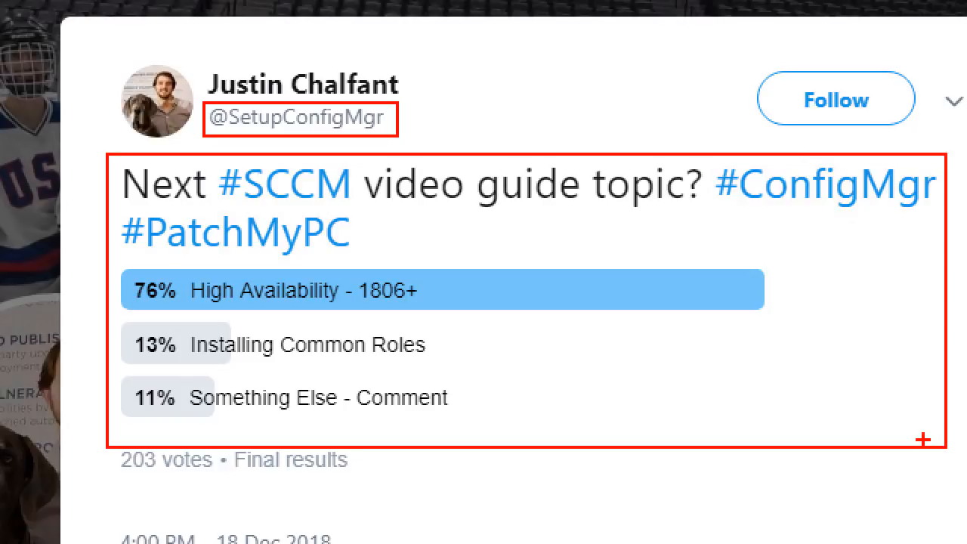
{"action": "key", "text": "Escape"}
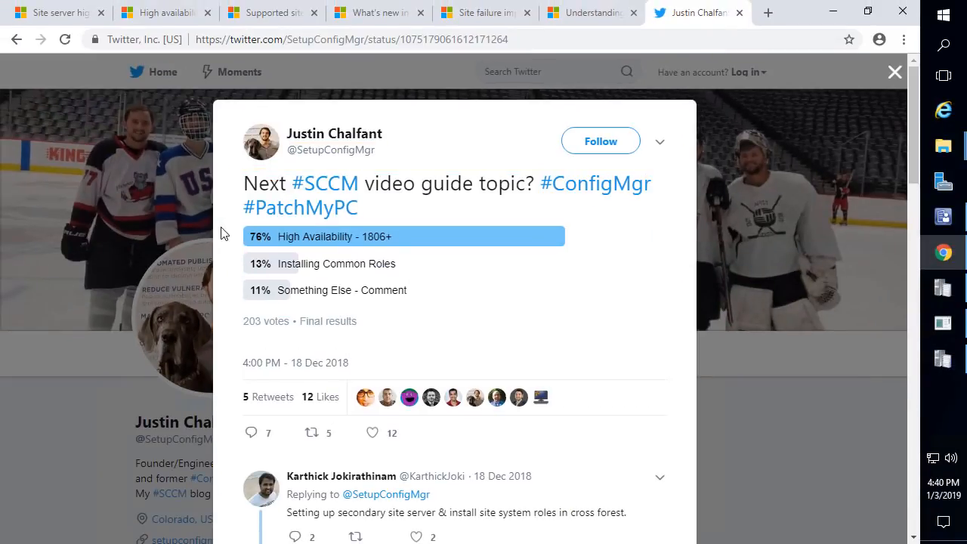
Close the poll and bring up the Microsoft documentation page on high availability options.
{"action": "left_click", "coordinate": [86, 341]}
{"action": "left_click", "coordinate": [162, 16]}
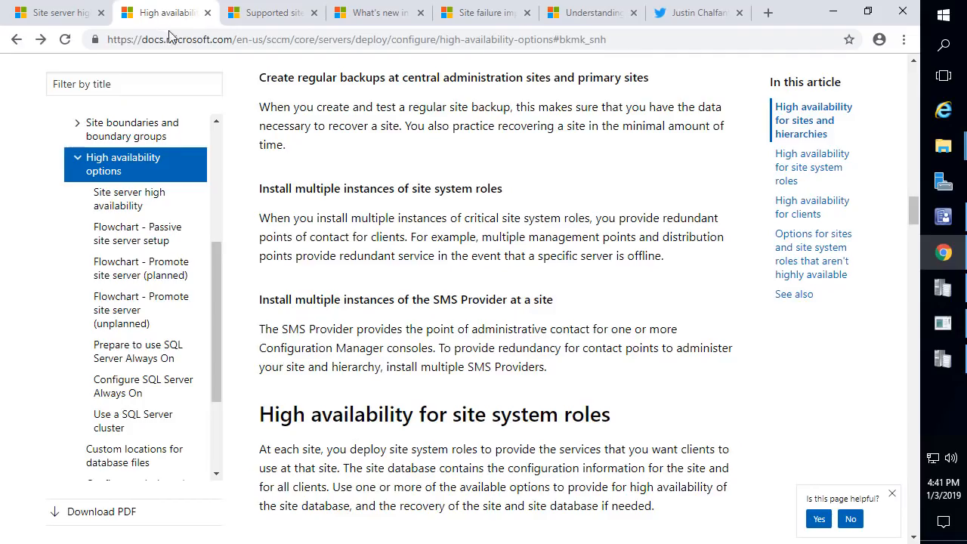
Bring up the Site server high availability documentation and read the note about adding roles after installing a passive-mode site server.
{"action": "left_click", "coordinate": [74, 15]}
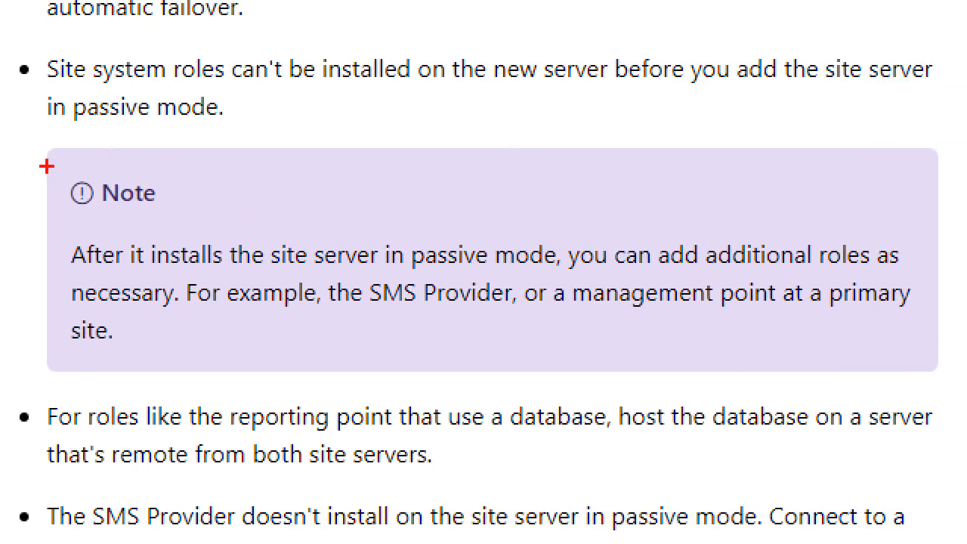
{"action": "mouse_move", "coordinate": [21, 126]}
{"action": "left_mouse_down"}
{"action": "mouse_move", "coordinate": [878, 357]}
{"action": "mouse_move", "coordinate": [947, 387]}
{"action": "mouse_move", "coordinate": [902, 377]}
{"action": "left_mouse_up"}
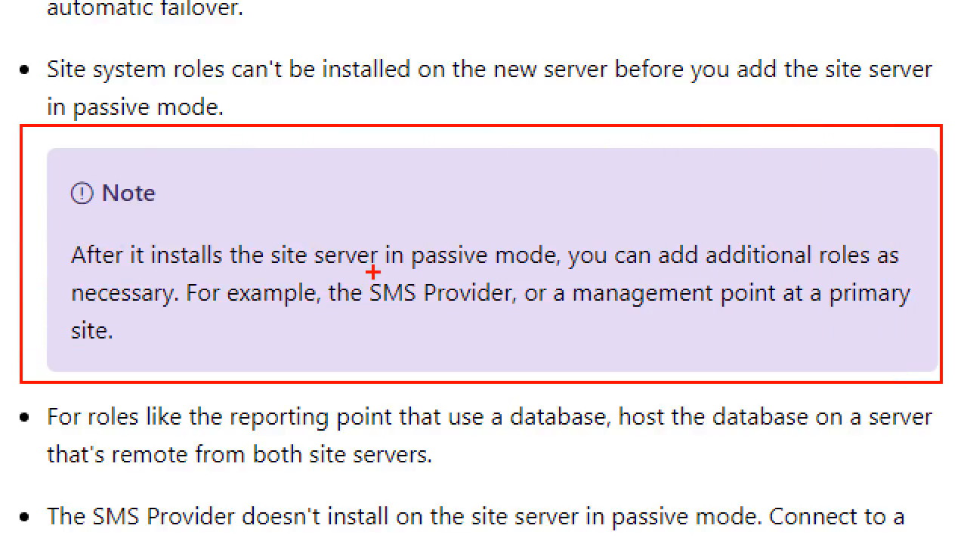
{"action": "mouse_move", "coordinate": [364, 270]}
{"action": "left_mouse_down"}
{"action": "mouse_move", "coordinate": [469, 315]}
{"action": "mouse_move", "coordinate": [520, 317]}
{"action": "left_mouse_up"}
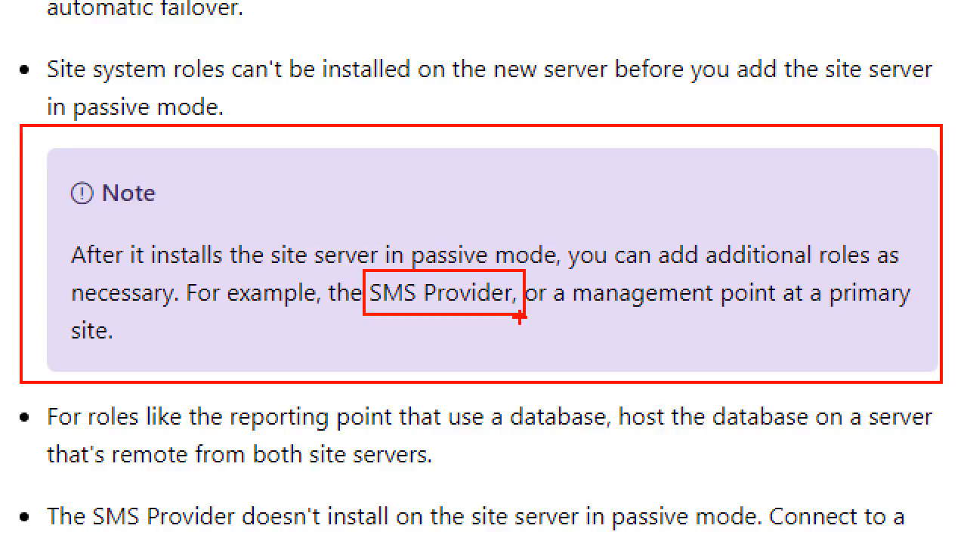
{"action": "key", "text": "Escape"}
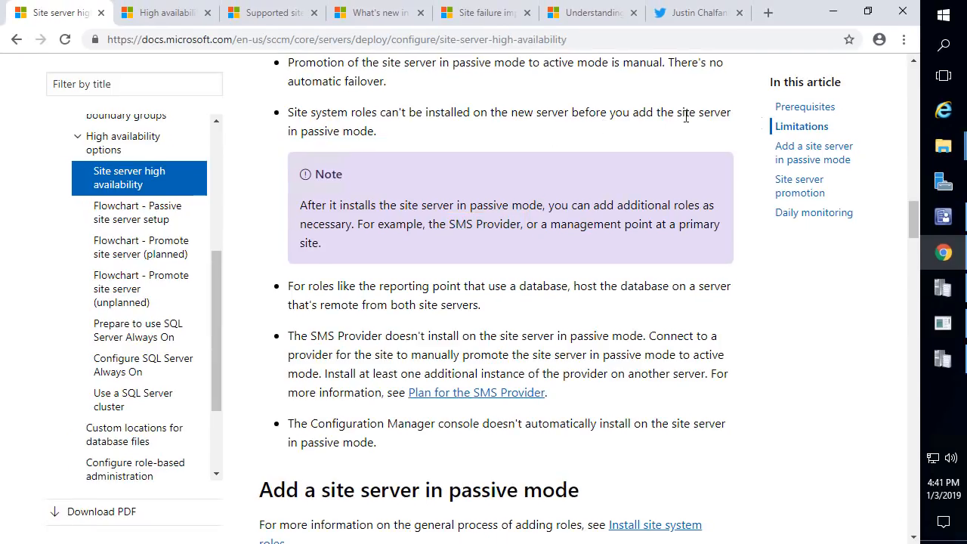
Switch to the Configuration Manager console and compare the site system roles of SCCM3-SITESVR-1 and SCCM3-SITESVR-2, checking for the SMS Provider.
{"action": "left_click", "coordinate": [943, 216]}
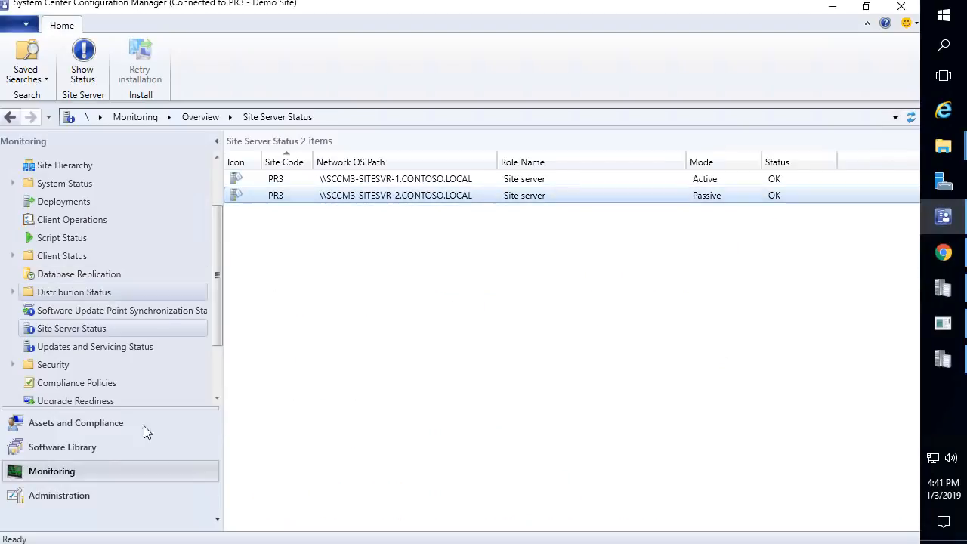
{"action": "left_click", "coordinate": [94, 497]}
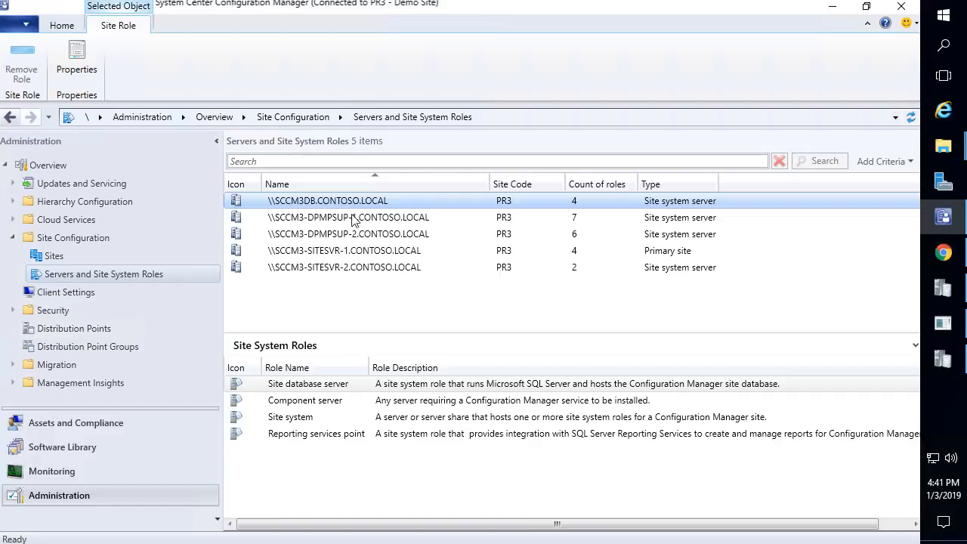
{"action": "left_click", "coordinate": [351, 255]}
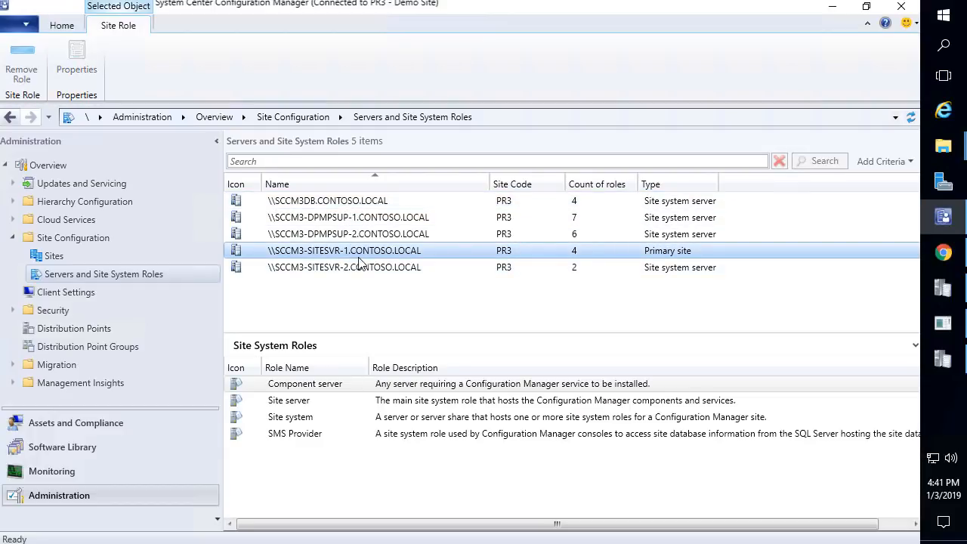
{"action": "key", "text": "ctrl+1"}
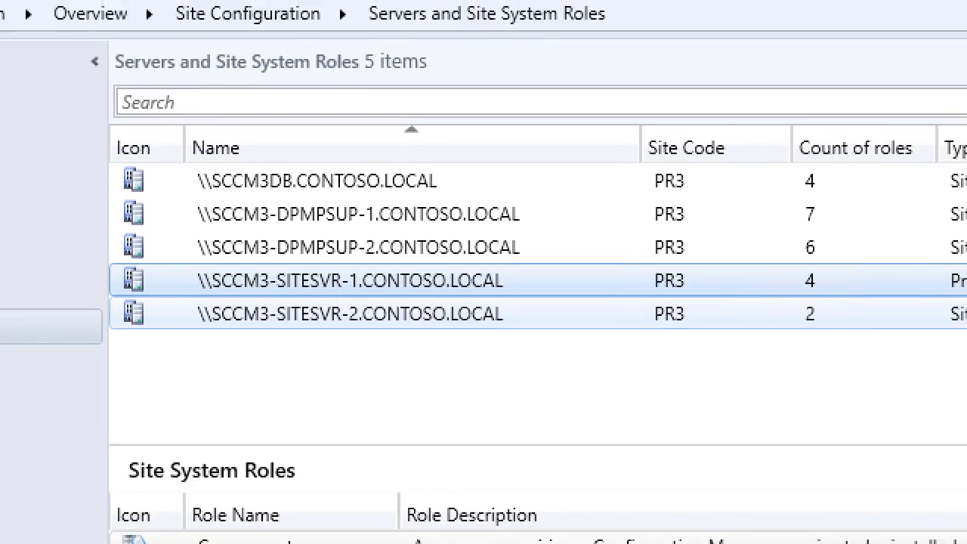
{"action": "key", "text": "Escape"}
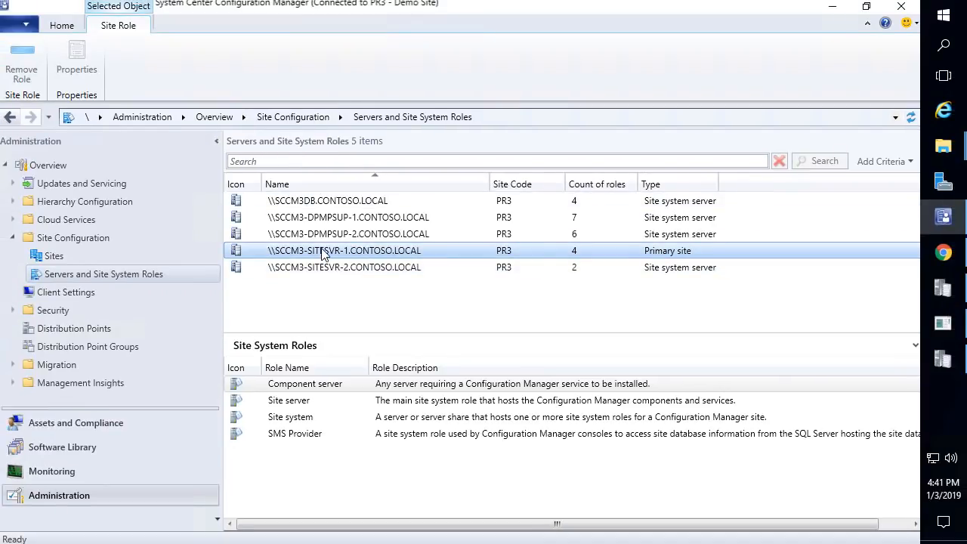
{"action": "key", "text": "ctrl+1"}
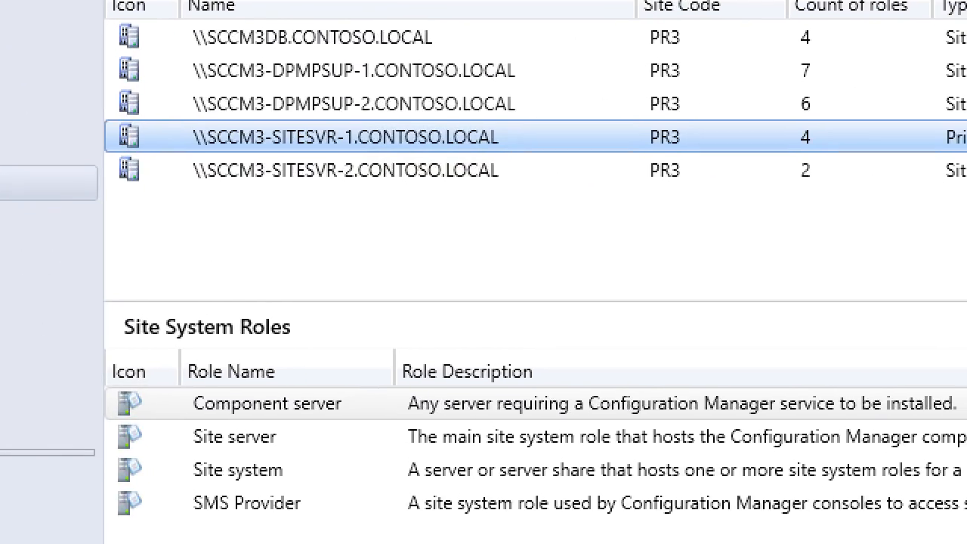
{"action": "left_click", "coordinate": [333, 362]}
{"action": "left_click_drag", "start_coordinate": [266, 124], "coordinate": [521, 146]}
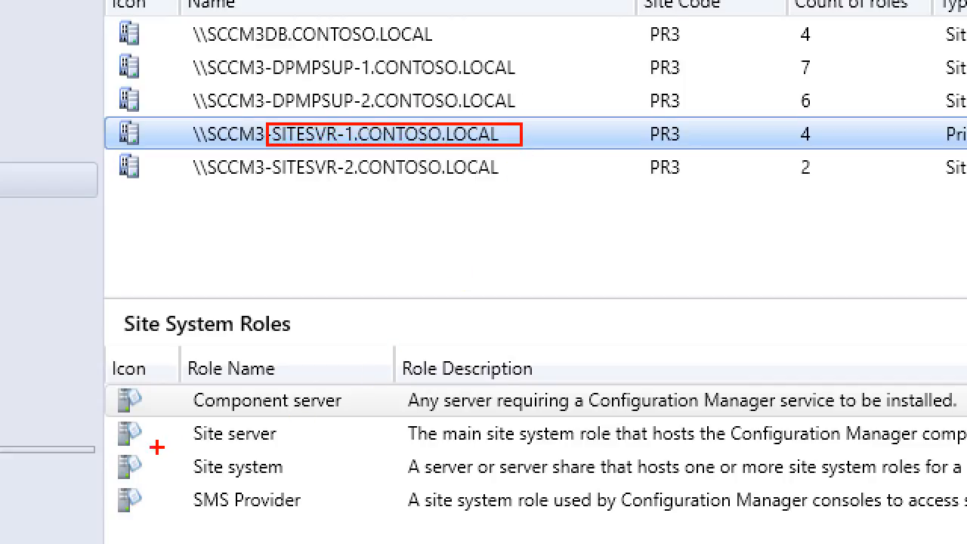
{"action": "mouse_move", "coordinate": [108, 482]}
{"action": "left_mouse_down"}
{"action": "mouse_move", "coordinate": [329, 514]}
{"action": "mouse_move", "coordinate": [326, 523]}
{"action": "left_mouse_up"}
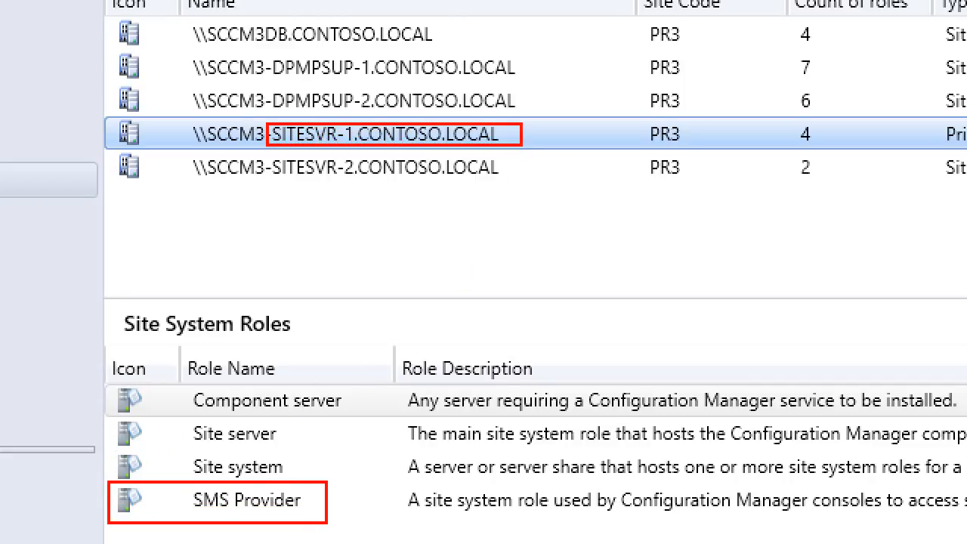
{"action": "key", "text": "Escape"}
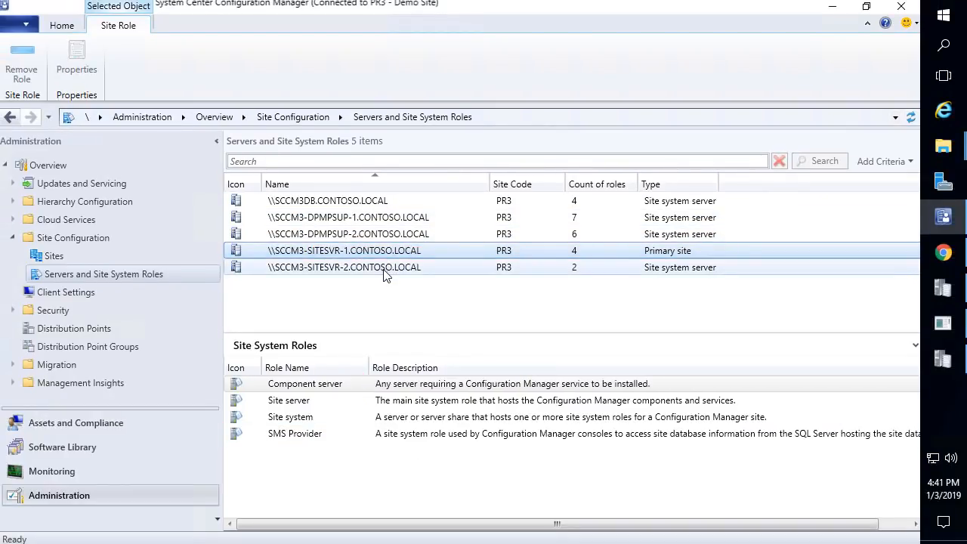
{"action": "left_click", "coordinate": [385, 271]}
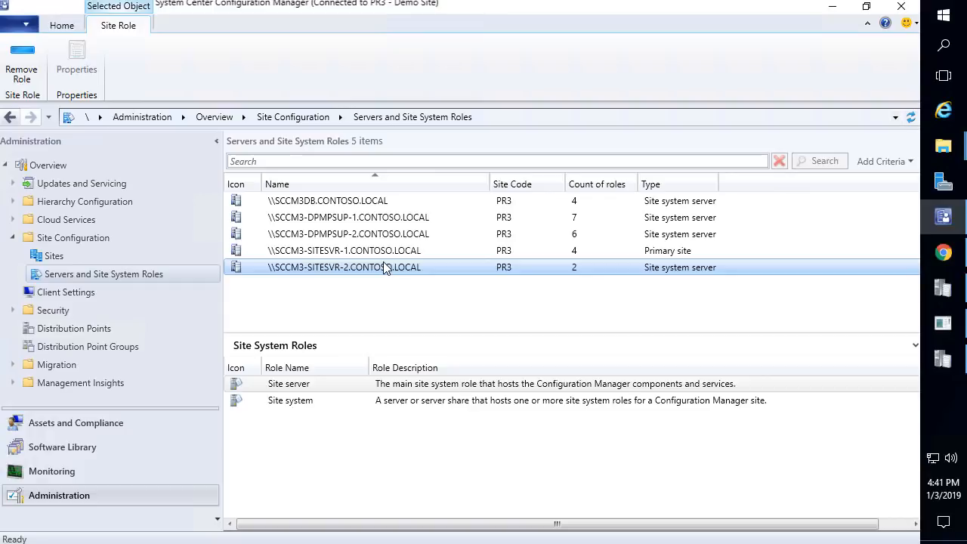
Open SMSProv.log from the remote server's Microsoft Configuration Manager Logs folder, maximize the log viewer and look through the entries.
{"action": "left_click", "coordinate": [943, 251]}
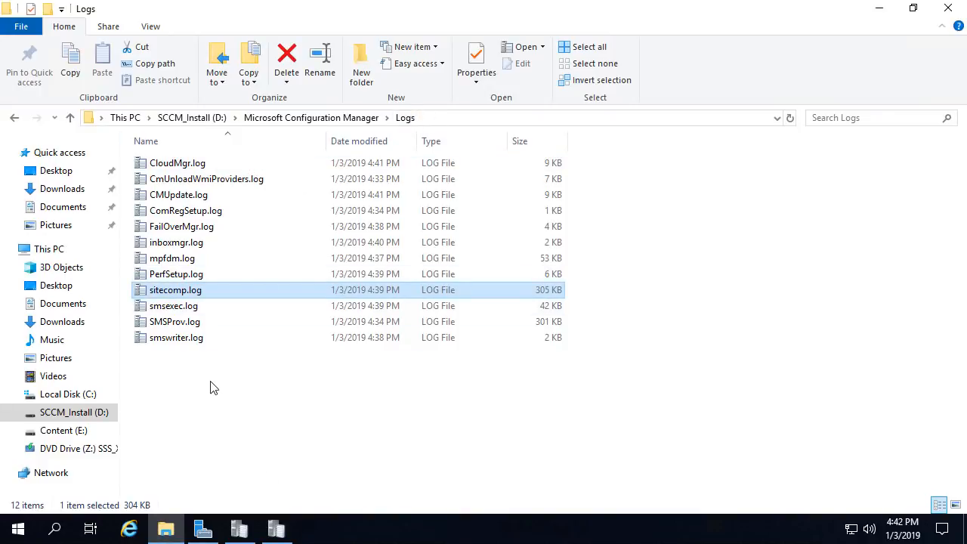
{"action": "double_click", "coordinate": [180, 322]}
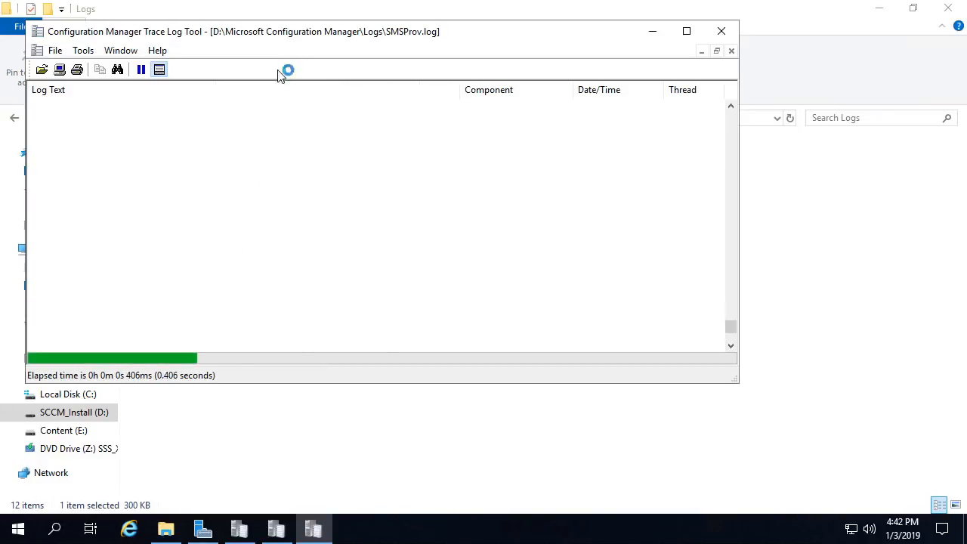
{"action": "double_click", "coordinate": [277, 29]}
{"action": "scroll", "coordinate": [296, 237], "scroll_direction": "up", "scroll_amount": 10}
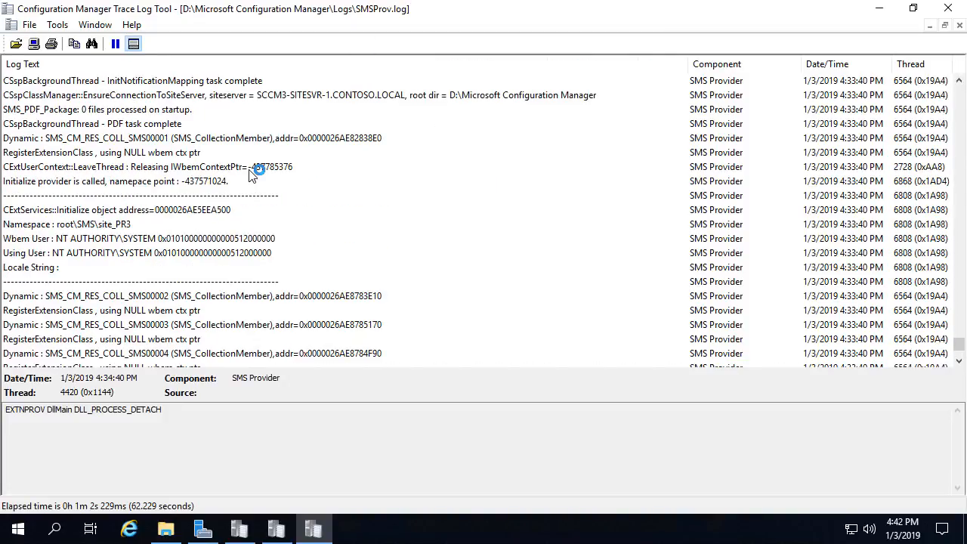
{"action": "scroll", "coordinate": [251, 175], "scroll_direction": "down", "scroll_amount": 10}
Return to the Configuration Manager console and connect it to site server SCCM3-SITESVR-2.CONTOSO.LOCAL.
{"action": "left_click", "coordinate": [141, 2]}
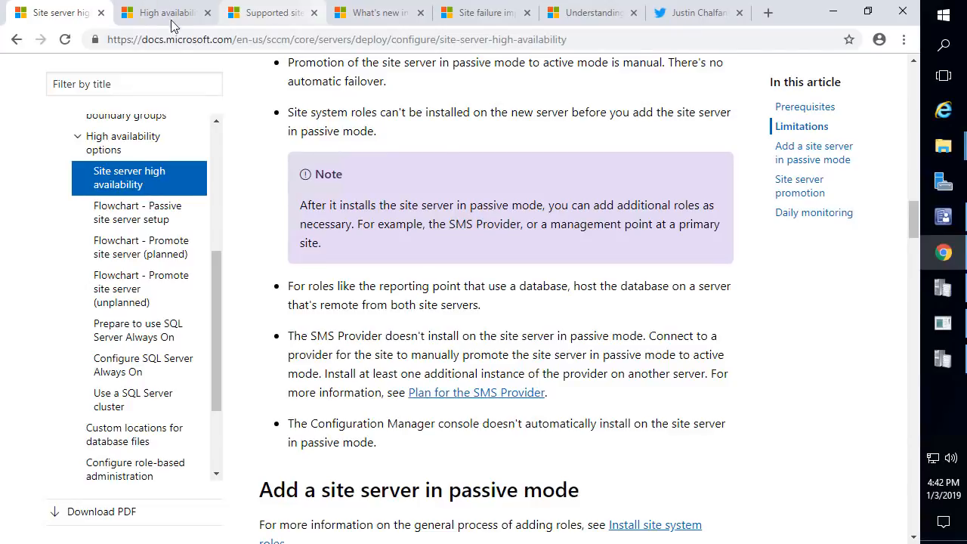
{"action": "left_click", "coordinate": [943, 220]}
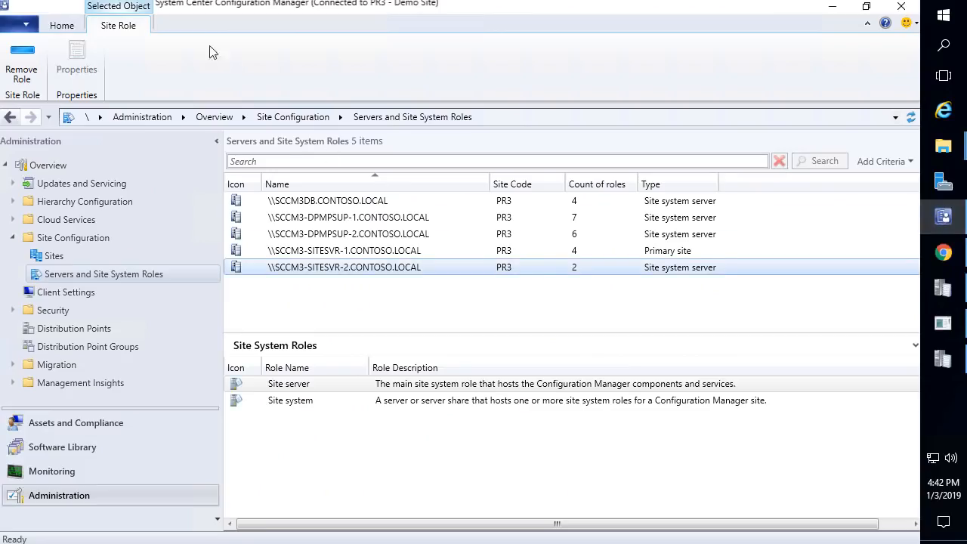
{"action": "left_click", "coordinate": [21, 27]}
{"action": "left_click", "coordinate": [65, 53]}
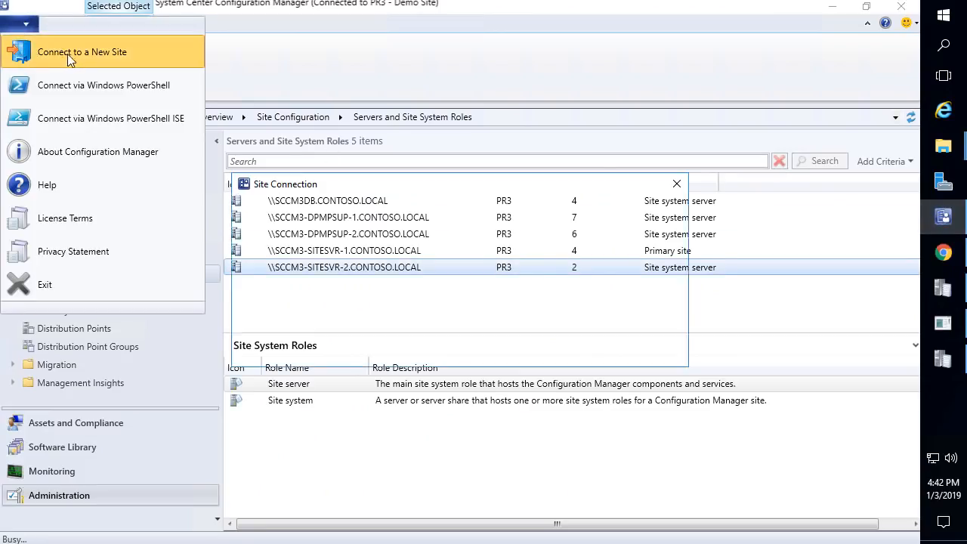
{"action": "type", "text": "SCCM3-SITESVR-2.CONTOSO.LOCAL"}
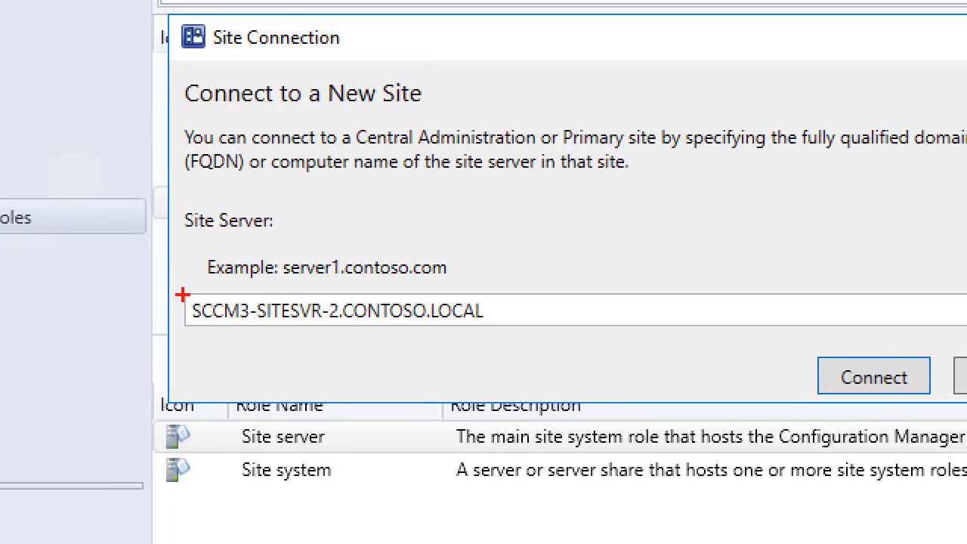
{"action": "mouse_move", "coordinate": [182, 295]}
{"action": "left_mouse_down"}
{"action": "mouse_move", "coordinate": [361, 330]}
{"action": "mouse_move", "coordinate": [495, 330]}
{"action": "left_mouse_up"}
{"action": "key", "text": "Escape"}
{"action": "left_click", "coordinate": [584, 355]}
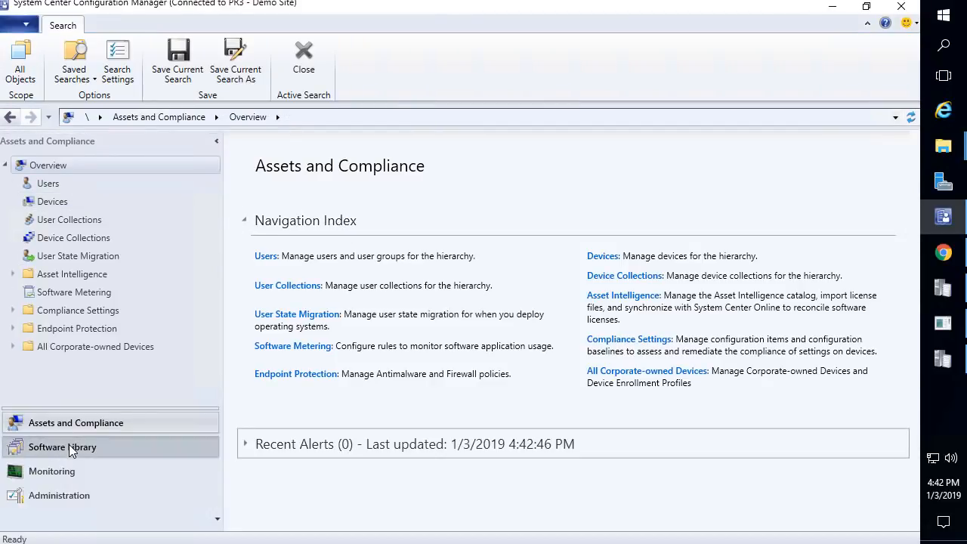
Show the Software Library workspace, then examine the new query entries in SMSProv.log on the remote server.
{"action": "left_click", "coordinate": [69, 444]}
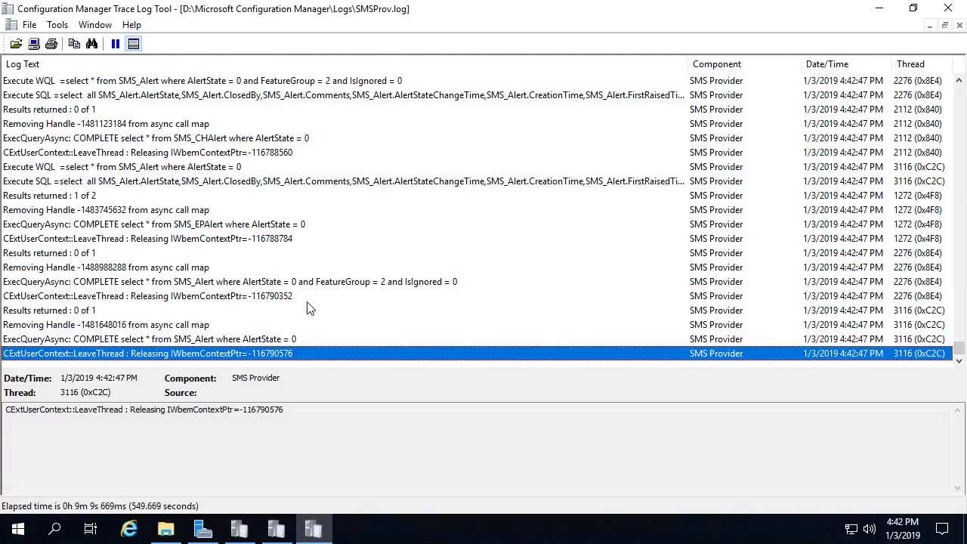
{"action": "left_click", "coordinate": [450, 281]}
{"action": "scroll", "coordinate": [454, 283], "scroll_direction": "up", "scroll_amount": 10}
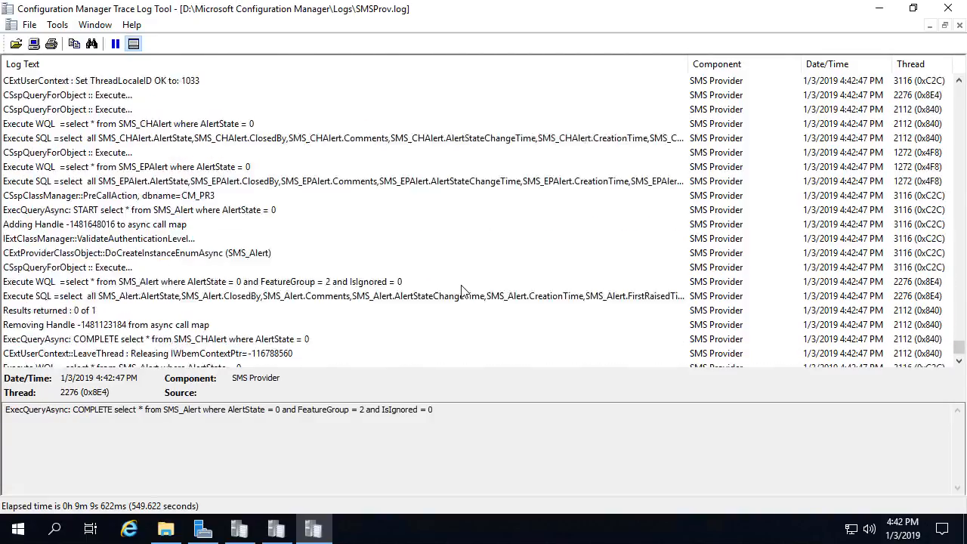
{"action": "scroll", "coordinate": [393, 226], "scroll_direction": "up", "scroll_amount": 5}
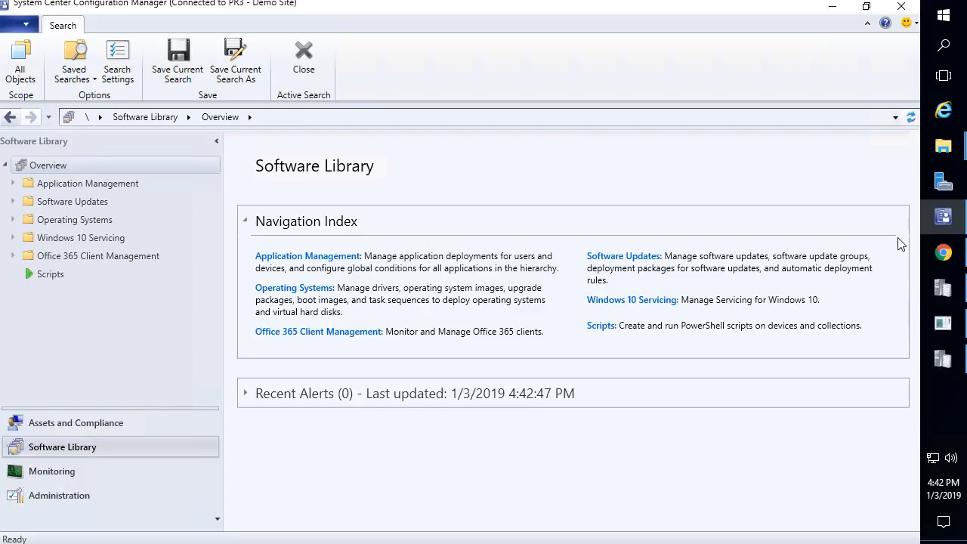
Display Servers and Site System Roles in the console and check the roles listed for SCCM3-SITESVR-2.
{"action": "left_click", "coordinate": [106, 496]}
{"action": "left_click", "coordinate": [76, 238]}
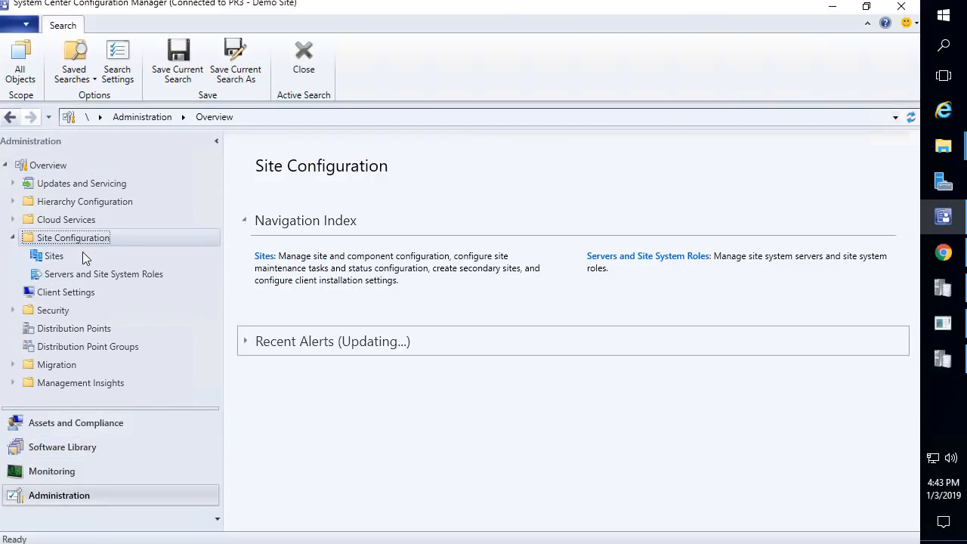
{"action": "left_click", "coordinate": [97, 274]}
{"action": "left_click", "coordinate": [317, 271]}
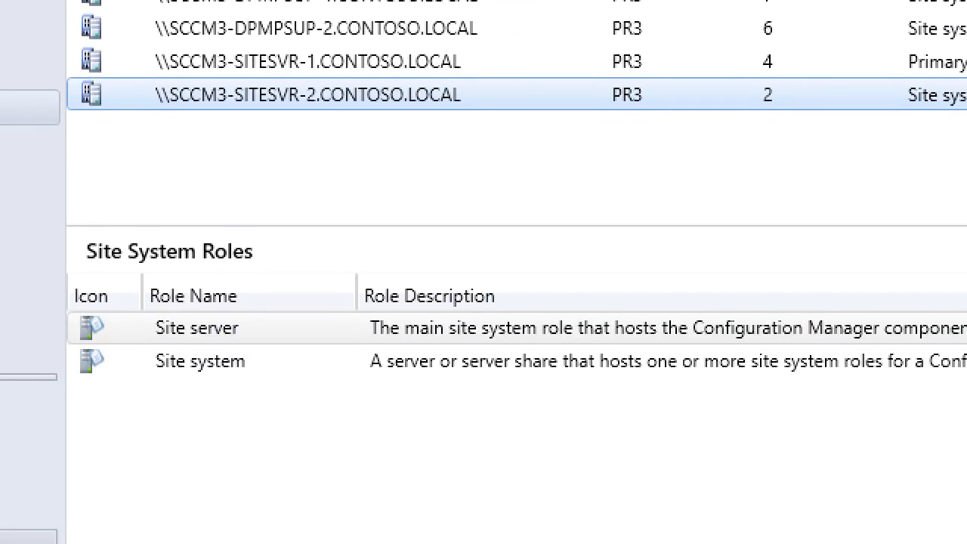
{"action": "mouse_move", "coordinate": [63, 236]}
{"action": "left_mouse_down"}
{"action": "mouse_move", "coordinate": [166, 286]}
{"action": "mouse_move", "coordinate": [380, 421]}
{"action": "mouse_move", "coordinate": [431, 415]}
{"action": "left_mouse_up"}
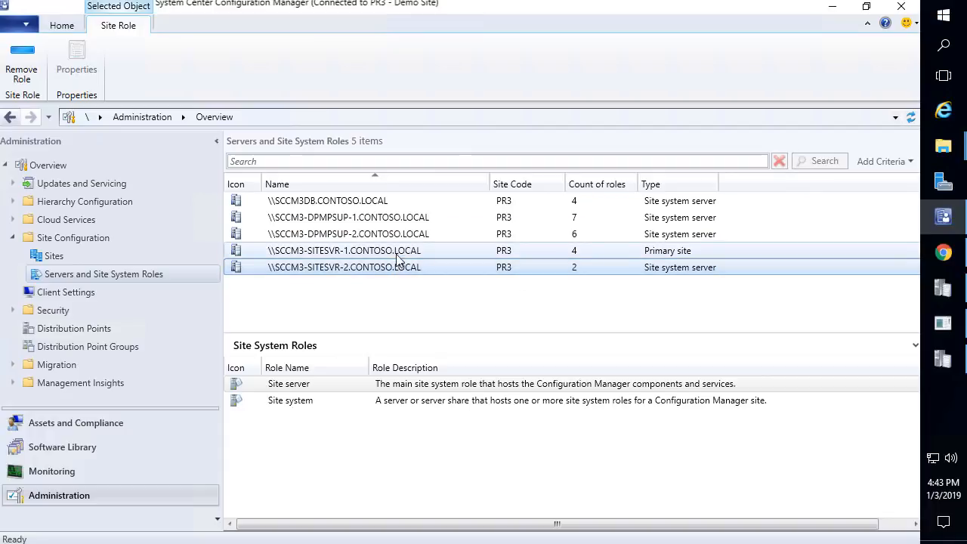
Launch Configuration Manager Setup from the Microsoft System Center program group.
{"action": "left_click", "coordinate": [942, 15]}
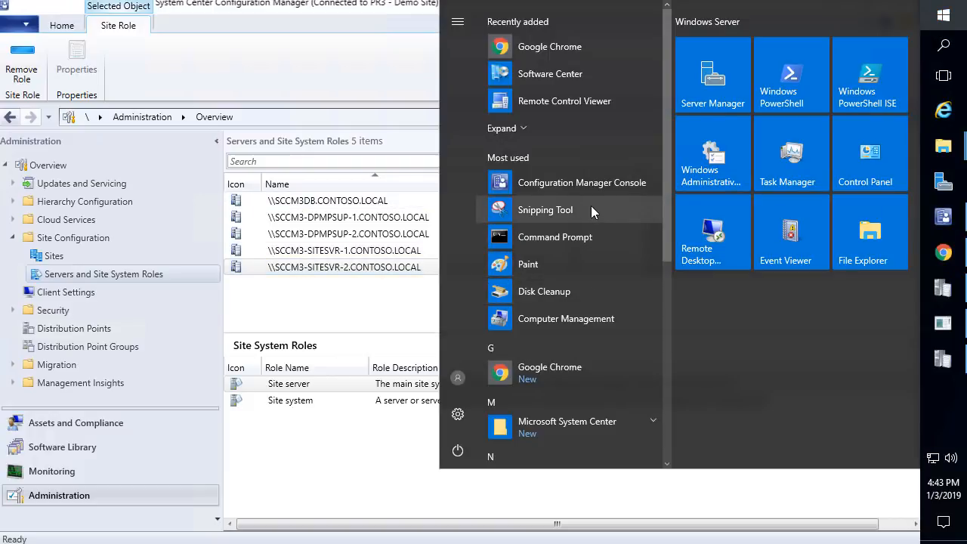
{"action": "scroll", "coordinate": [541, 340], "scroll_direction": "down", "scroll_amount": 3}
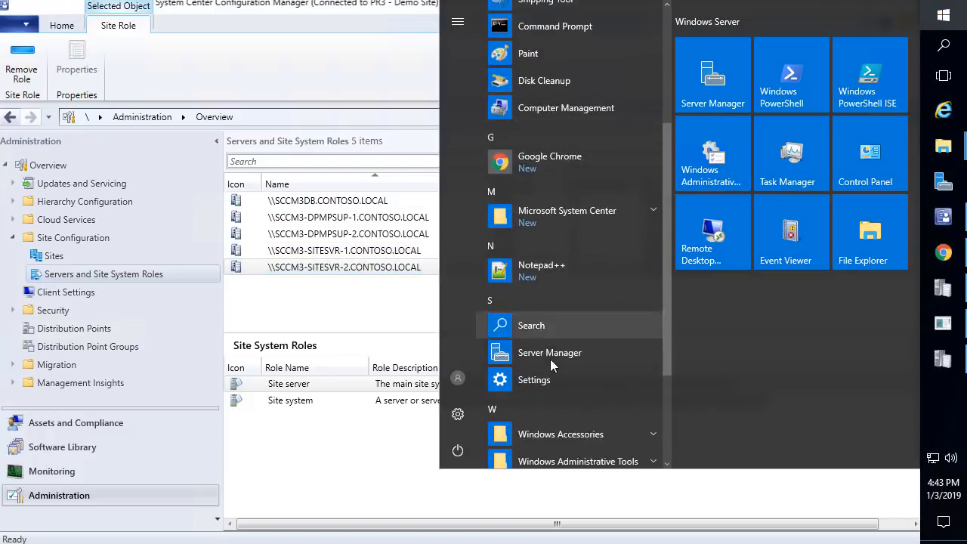
{"action": "left_click", "coordinate": [555, 226]}
{"action": "left_click", "coordinate": [561, 273]}
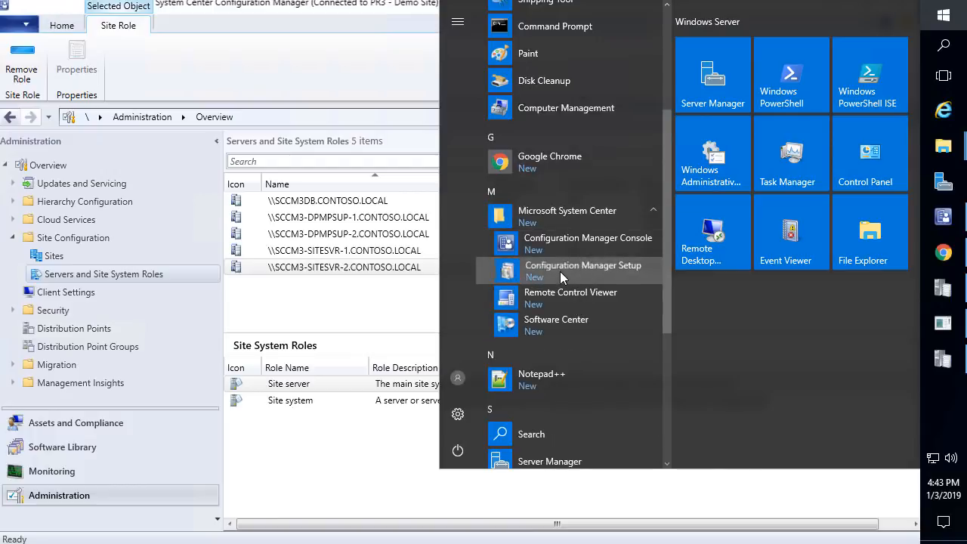
{"action": "left_click", "coordinate": [423, 376]}
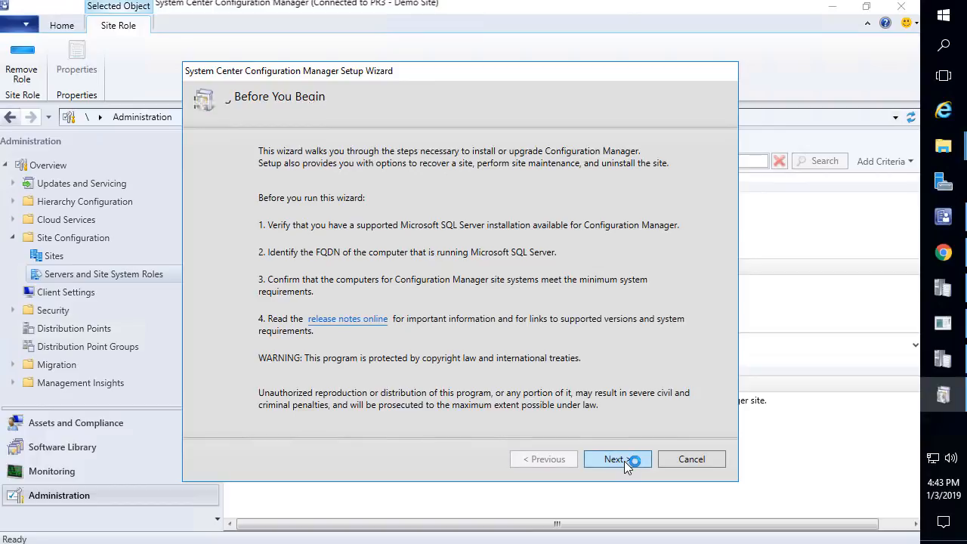
Choose to perform site maintenance or reset this site, with Modify SMS Provider configuration, and proceed to the SMS Provider settings.
{"action": "left_click", "coordinate": [623, 460]}
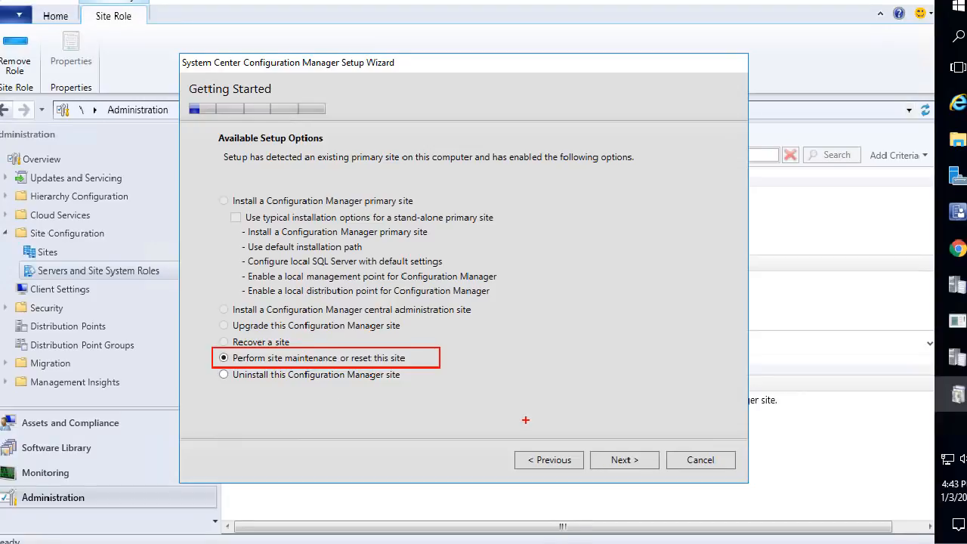
{"action": "left_click", "coordinate": [605, 460]}
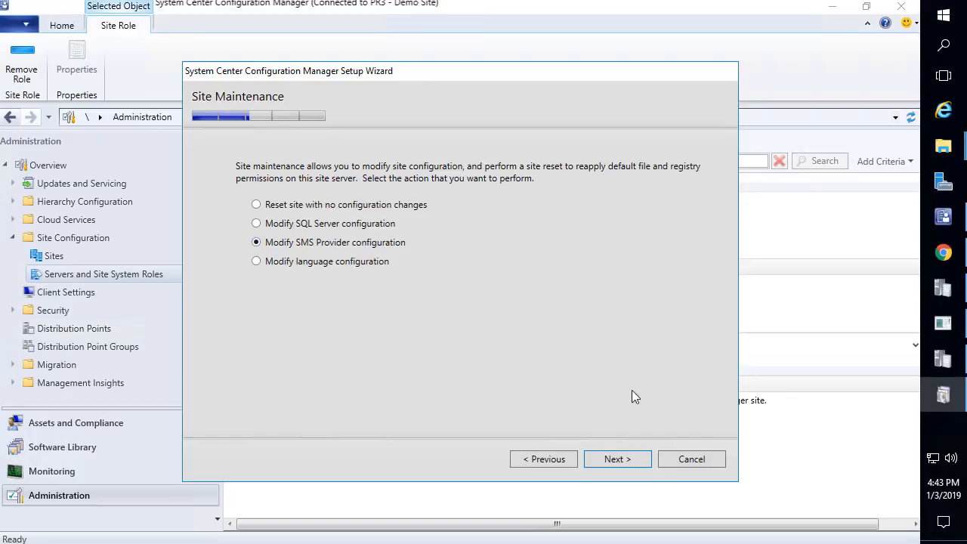
{"action": "left_click", "coordinate": [619, 458]}
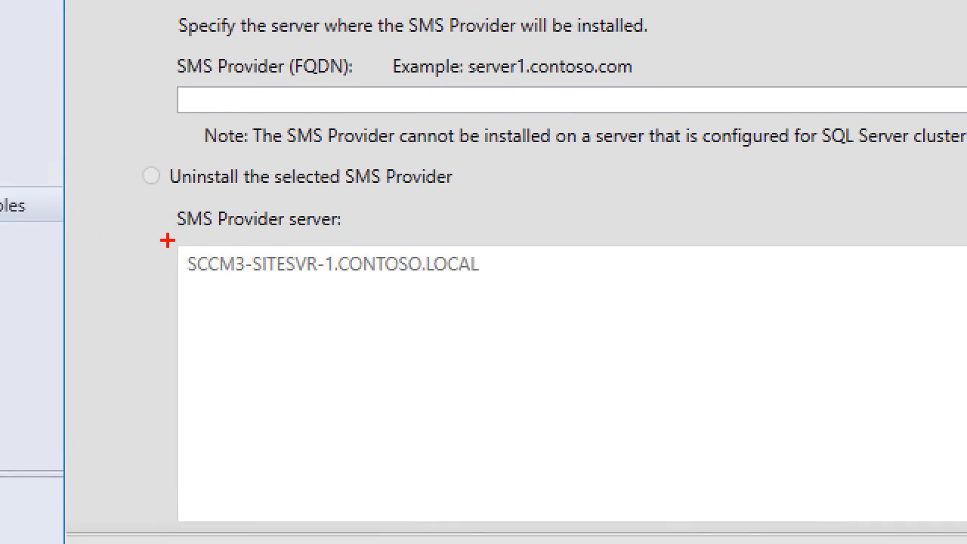
Specify SCCM3-SITESVR-2.CONTOSO.LOCAL as the server for the new SMS Provider and proceed.
{"action": "mouse_move", "coordinate": [168, 240]}
{"action": "left_mouse_down"}
{"action": "mouse_move", "coordinate": [353, 279]}
{"action": "mouse_move", "coordinate": [495, 283]}
{"action": "left_mouse_up"}
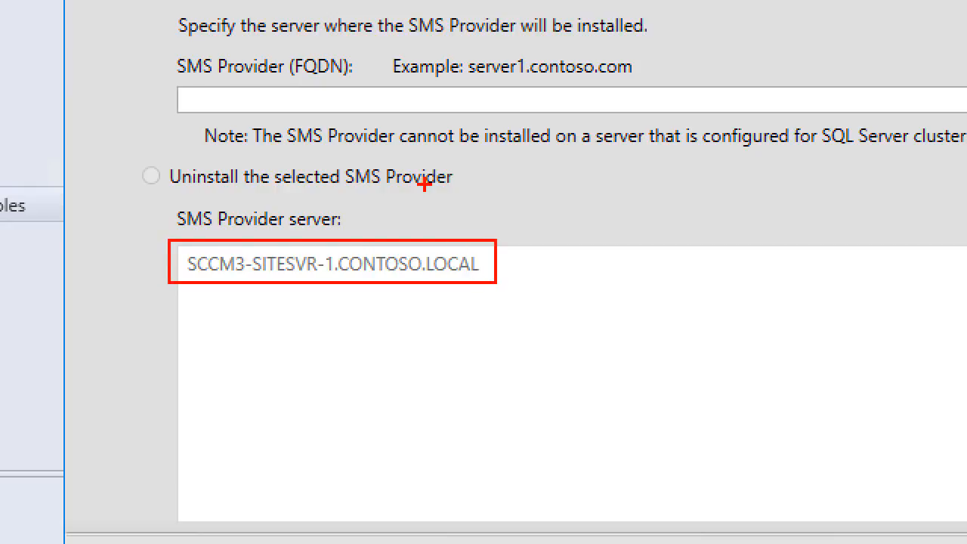
{"action": "key", "text": "Escape"}
{"action": "left_click", "coordinate": [260, 221]}
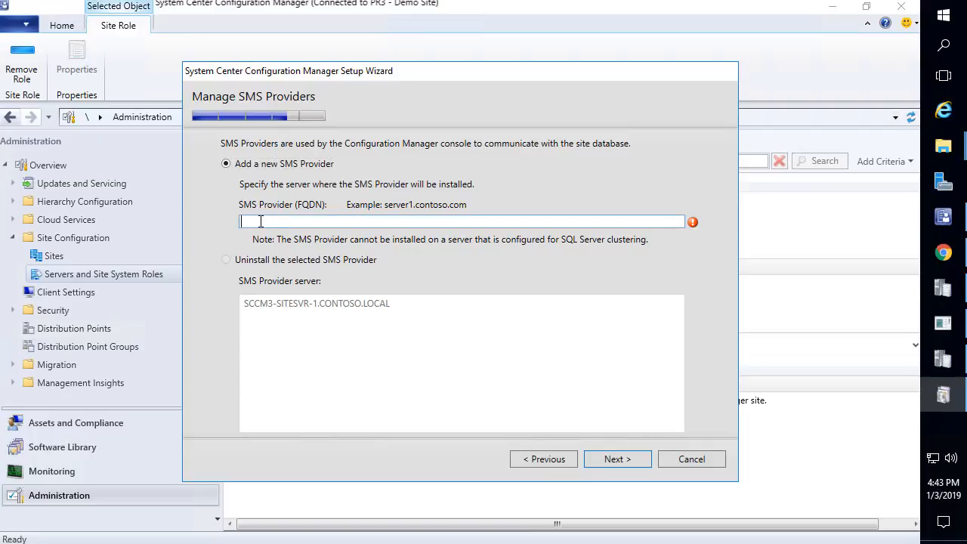
{"action": "type", "text": "SCCM3-SITESVR-2.CONTOSO.LOCAL"}
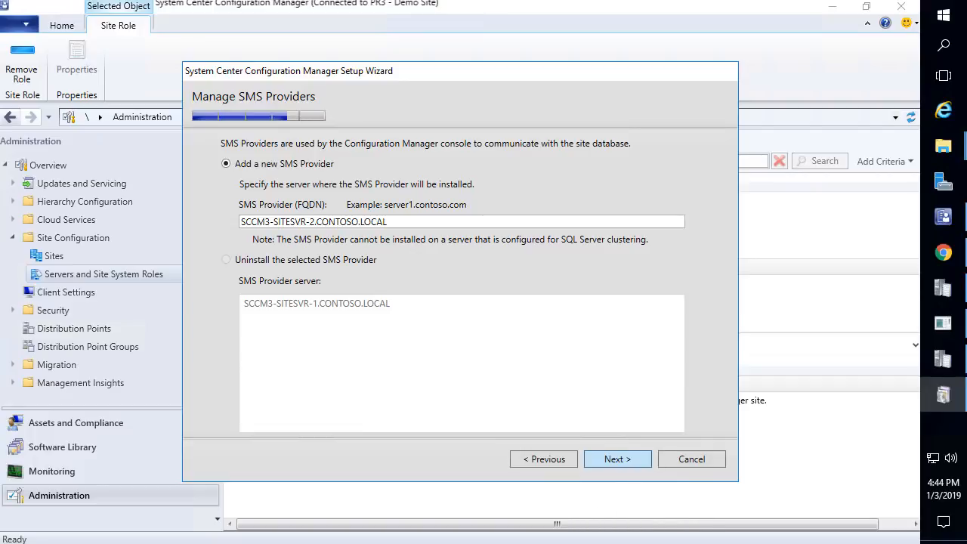
{"action": "left_click", "coordinate": [618, 459]}
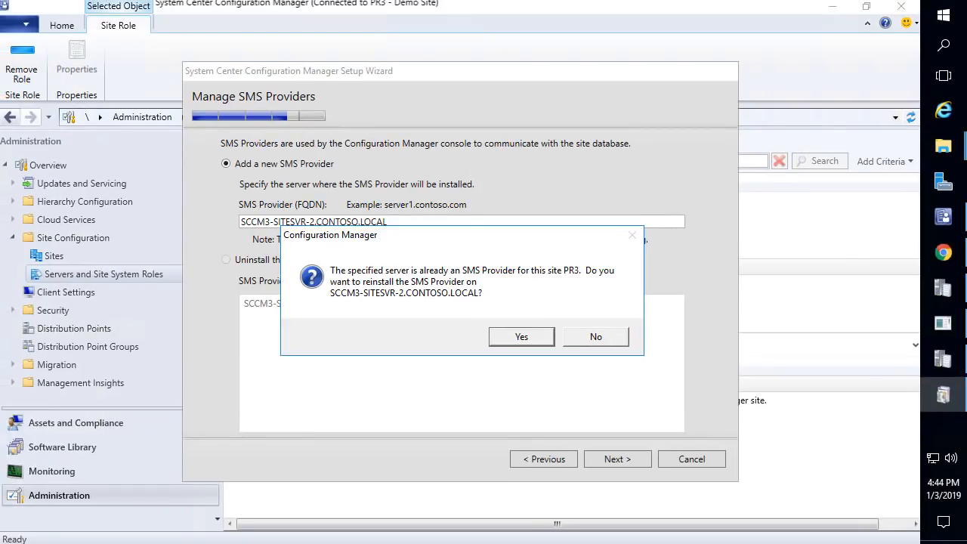
Switch to the Chrome documentation page and read the note about adding roles after installing the passive-mode site server.
{"action": "left_click", "coordinate": [943, 252]}
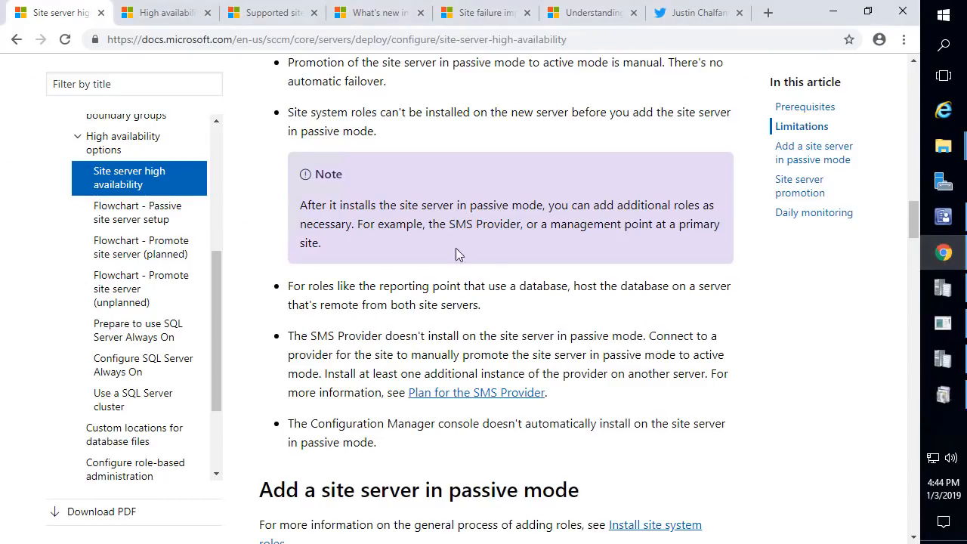
{"action": "left_click_drag", "start_coordinate": [384, 245], "coordinate": [281, 197]}
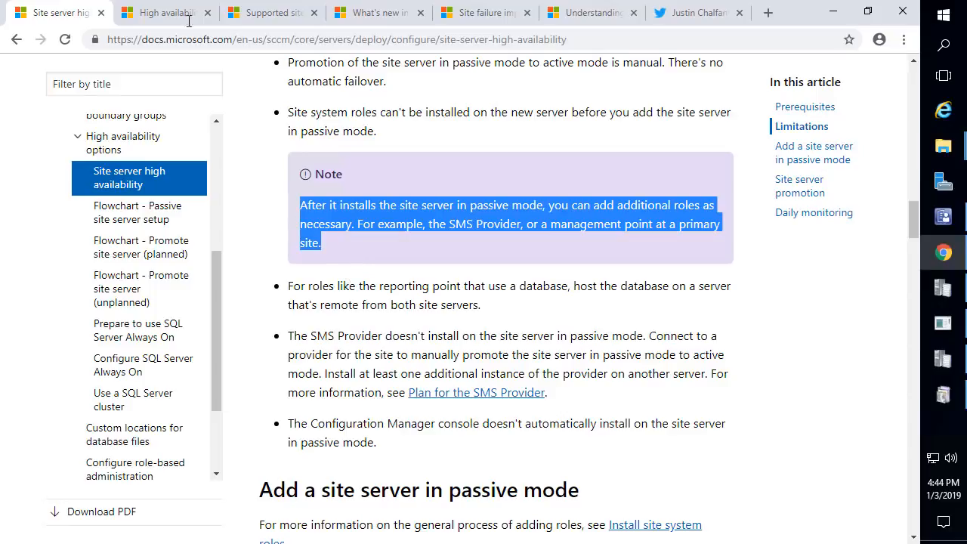
{"action": "left_click", "coordinate": [946, 217]}
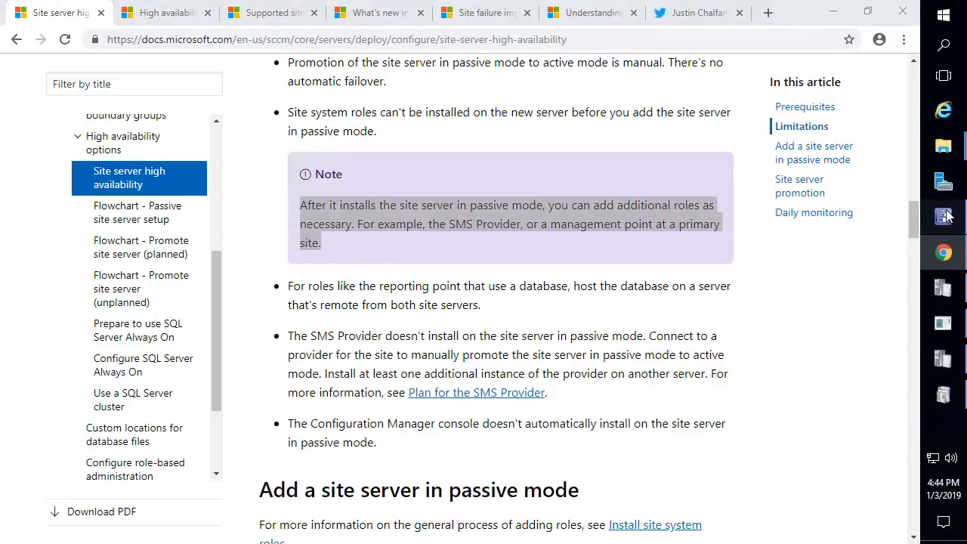
Return to Setup, confirm reinstalling the SMS Provider on SCCM3-SITESVR-2.CONTOSO.LOCAL, and view the setup log beside the wizard.
{"action": "left_click", "coordinate": [944, 394]}
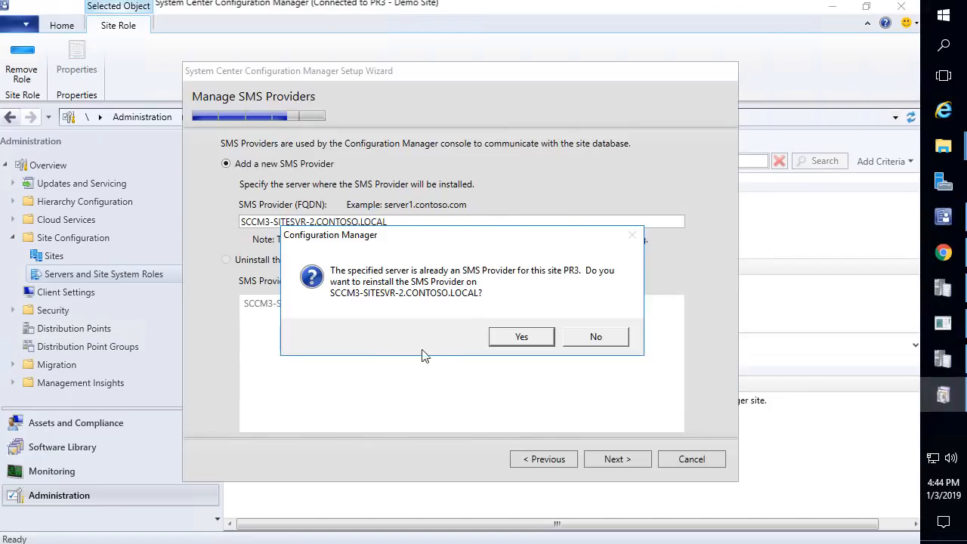
{"action": "left_click", "coordinate": [521, 339]}
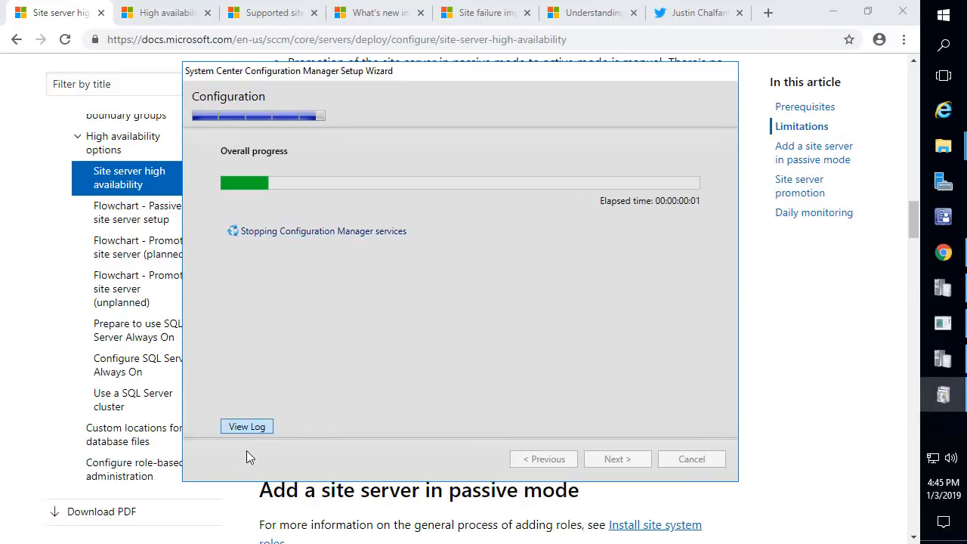
{"action": "left_click", "coordinate": [244, 427]}
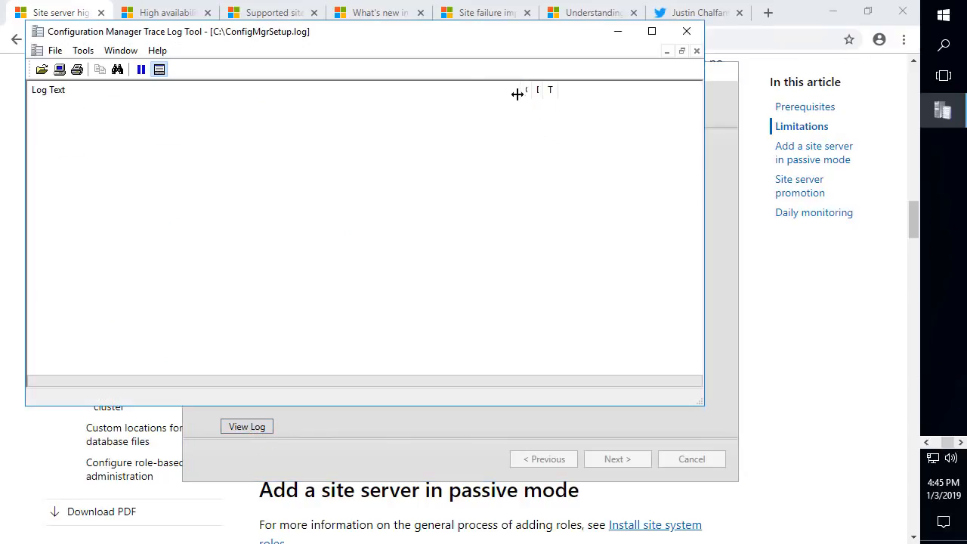
{"action": "left_click_drag", "start_coordinate": [463, 32], "coordinate": [966, 46]}
{"action": "left_click", "coordinate": [656, 482]}
{"action": "left_click_drag", "start_coordinate": [367, 76], "coordinate": [225, 57]}
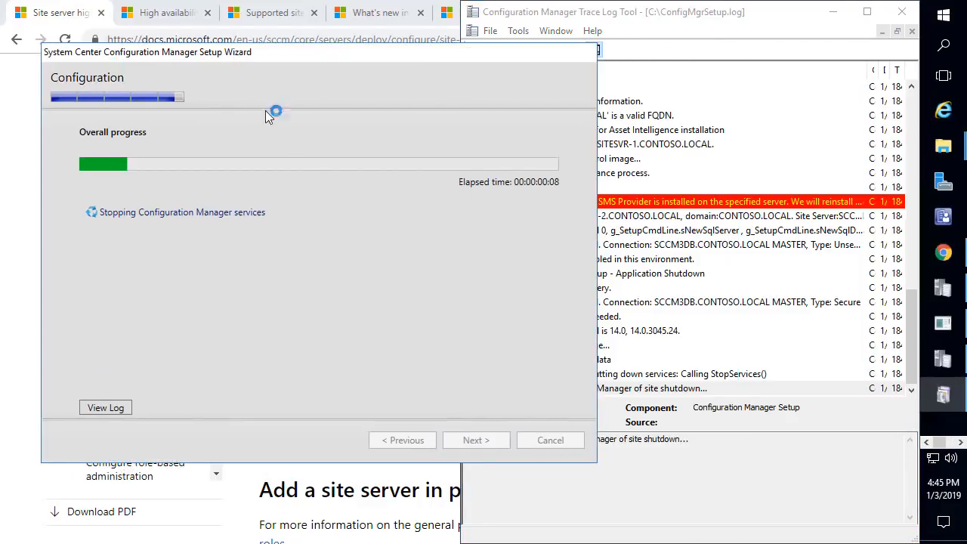
{"action": "left_click_drag", "start_coordinate": [678, 482], "coordinate": [671, 484]}
{"action": "left_click_drag", "start_coordinate": [459, 470], "coordinate": [310, 438]}
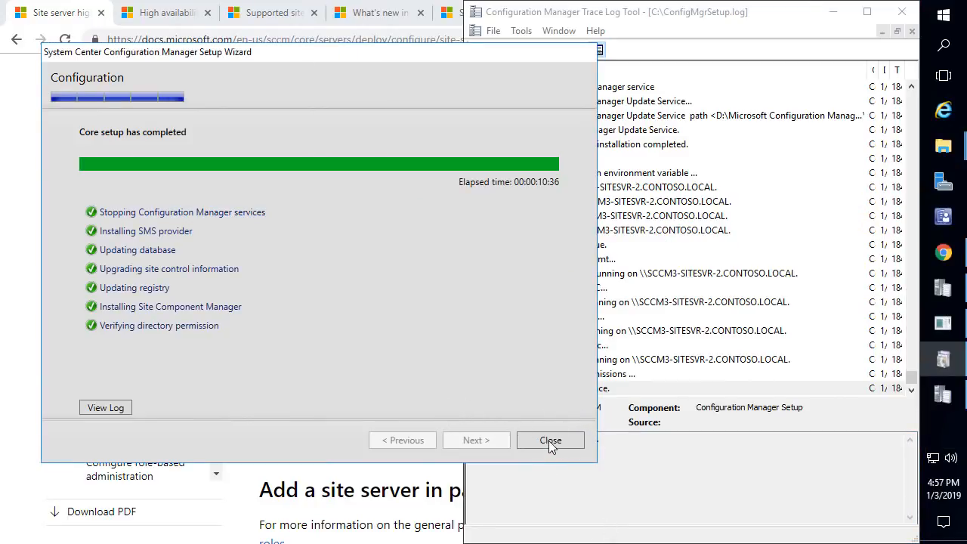
Close the completed Setup wizard, its ConfigMgrSetup.log window, and the About Windows dialog.
{"action": "left_click", "coordinate": [550, 441]}
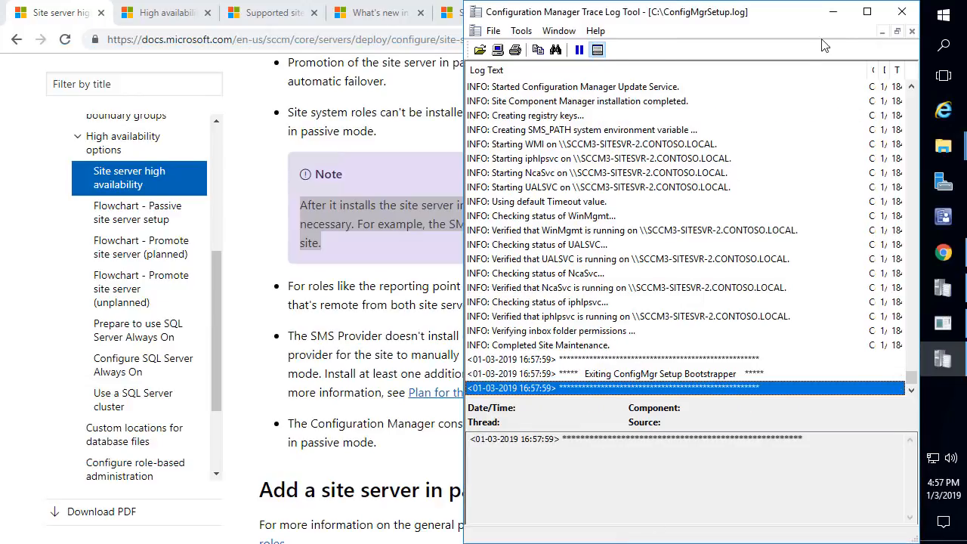
{"action": "left_click", "coordinate": [902, 12]}
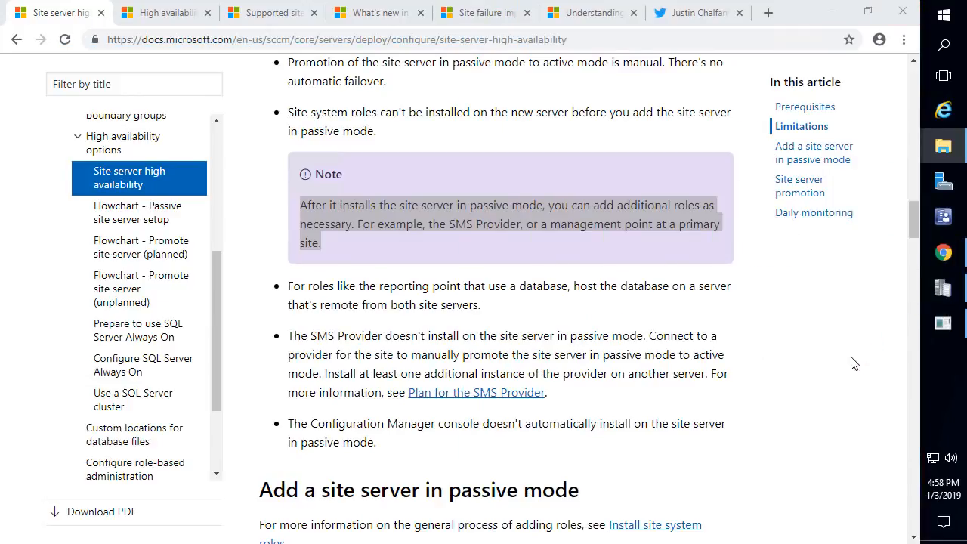
{"action": "left_click", "coordinate": [943, 323]}
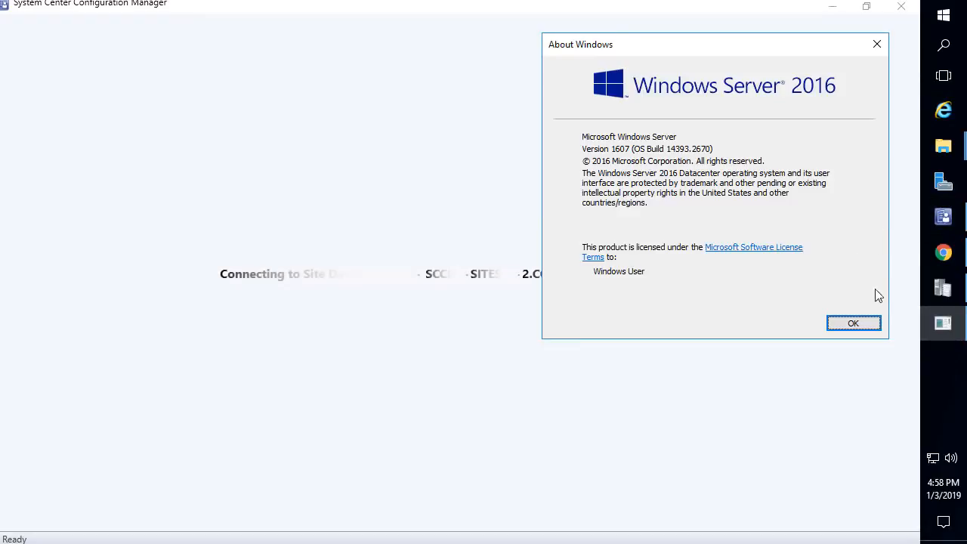
{"action": "left_click", "coordinate": [871, 327]}
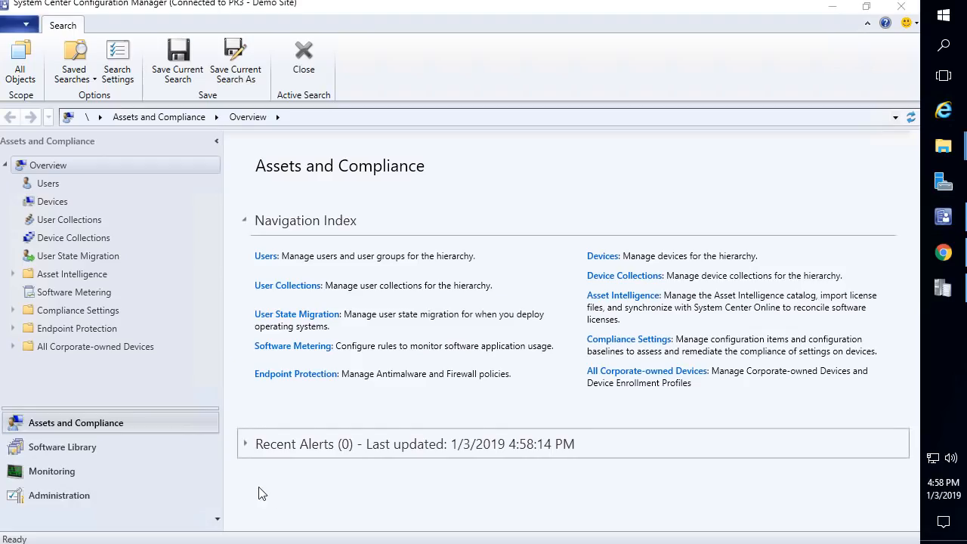
Display Servers and Site System Roles under Site Configuration and check the roles of SCCM3-SITESVR-1 and SCCM3-SITESVR-2.
{"action": "left_click", "coordinate": [60, 495]}
{"action": "left_click", "coordinate": [75, 238]}
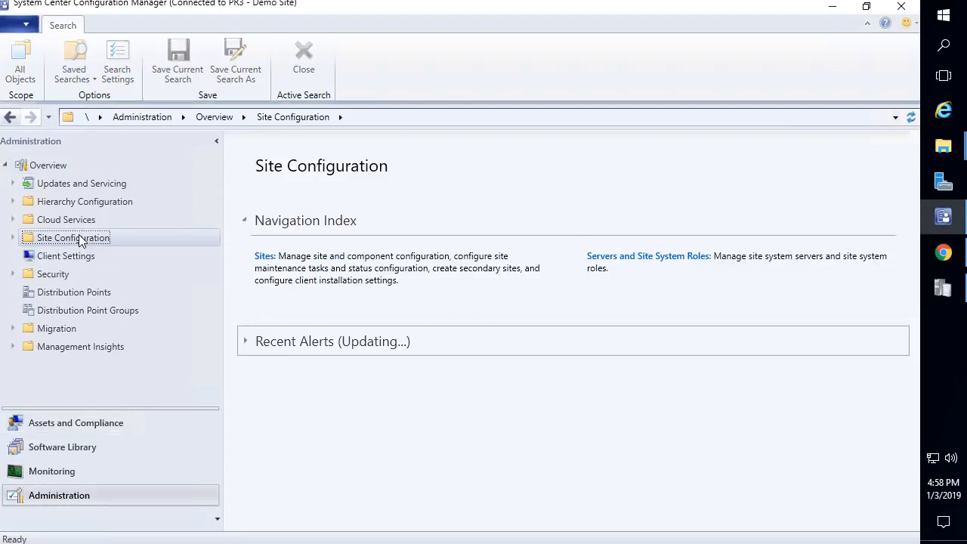
{"action": "double_click", "coordinate": [106, 238]}
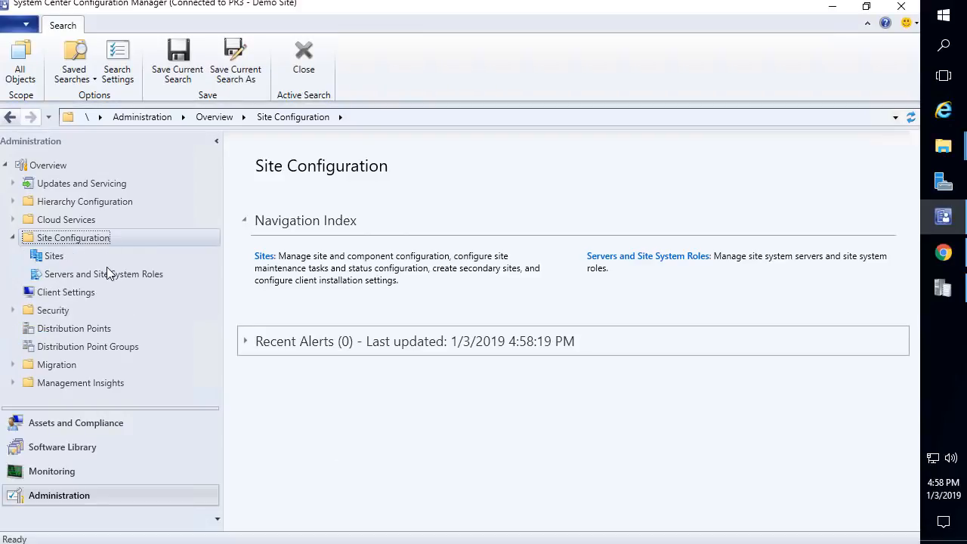
{"action": "left_click", "coordinate": [106, 274]}
{"action": "left_click", "coordinate": [337, 254]}
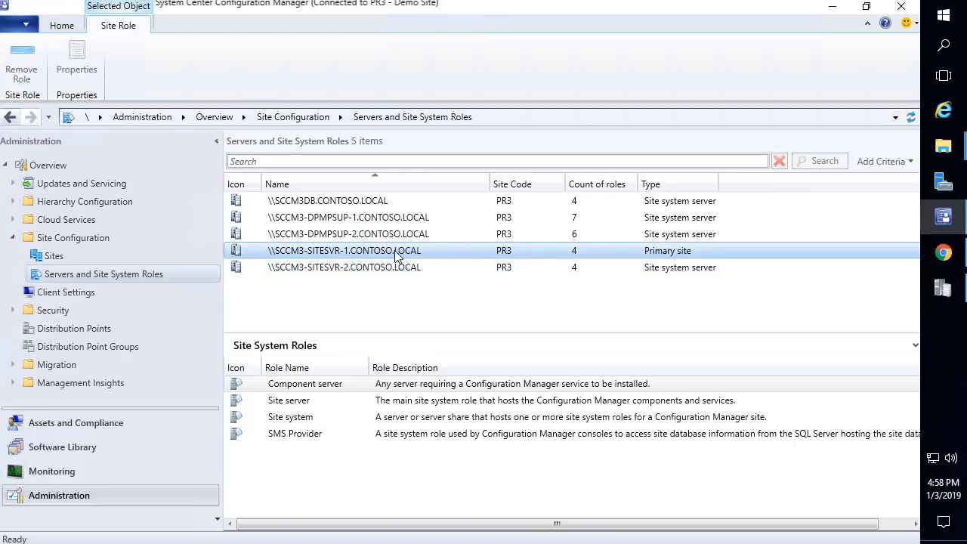
{"action": "left_click", "coordinate": [354, 268]}
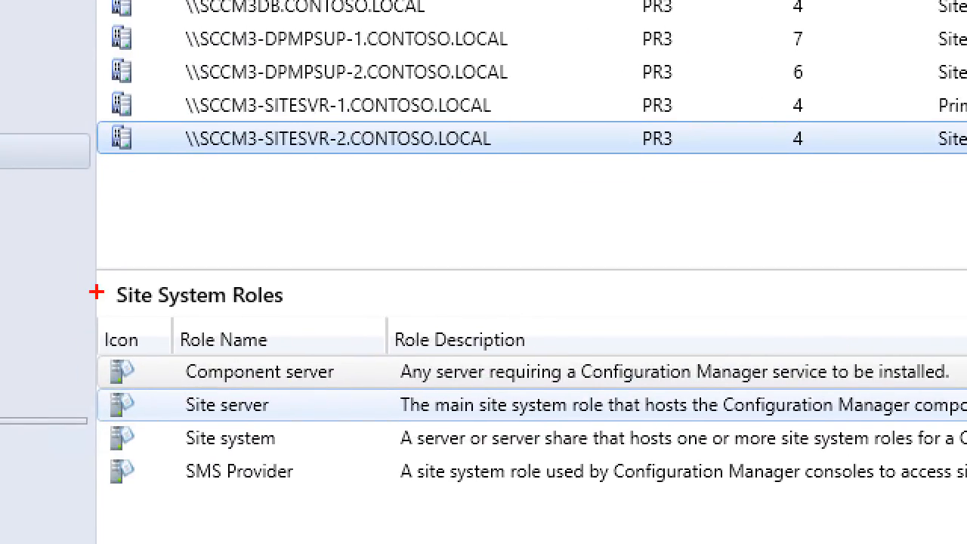
{"action": "left_click_drag", "start_coordinate": [102, 265], "coordinate": [337, 495]}
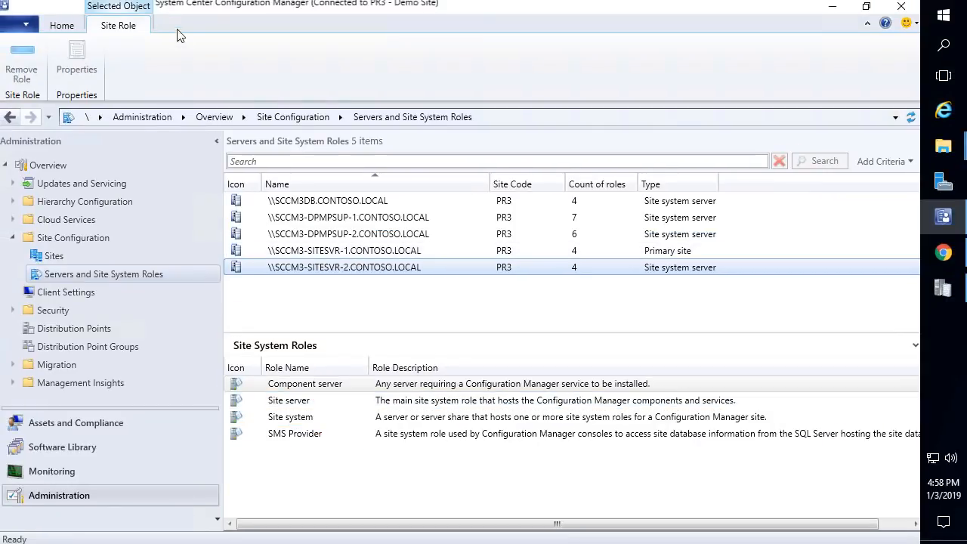
Connect the console to the PR3 Demo Site using SCCM3-SITESVR-1.CONTOSO.LOCAL as the site server.
{"action": "left_click", "coordinate": [15, 25]}
{"action": "left_click", "coordinate": [56, 50]}
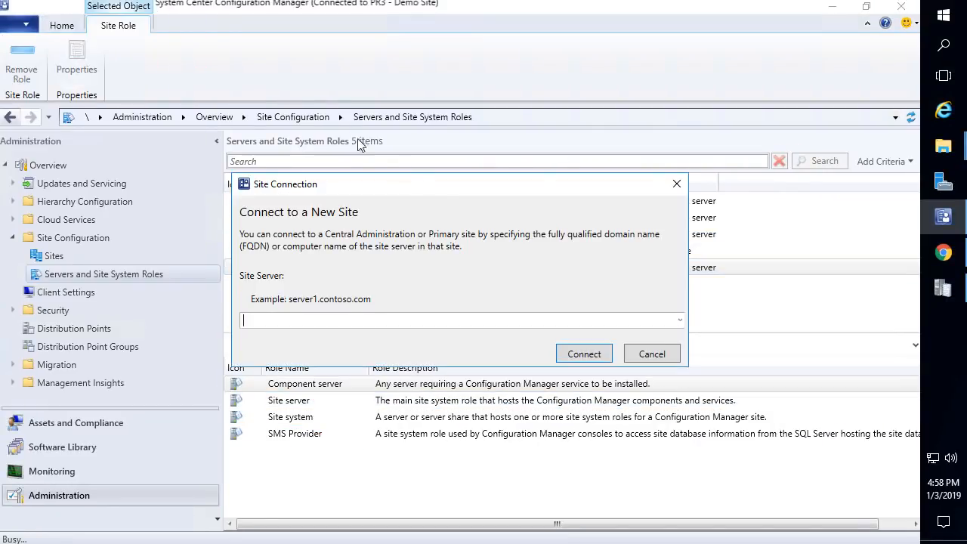
{"action": "left_click", "coordinate": [680, 321]}
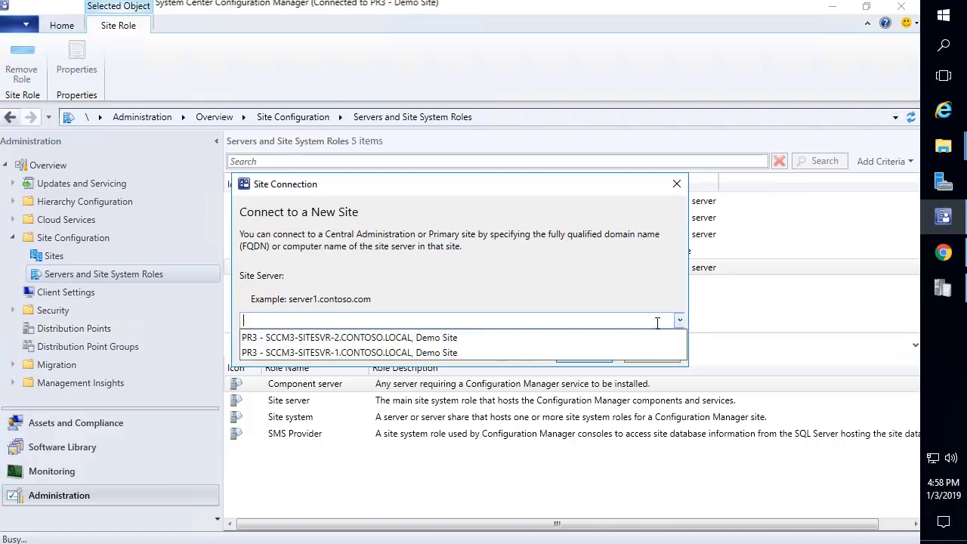
{"action": "left_click", "coordinate": [351, 353]}
{"action": "left_click", "coordinate": [582, 352]}
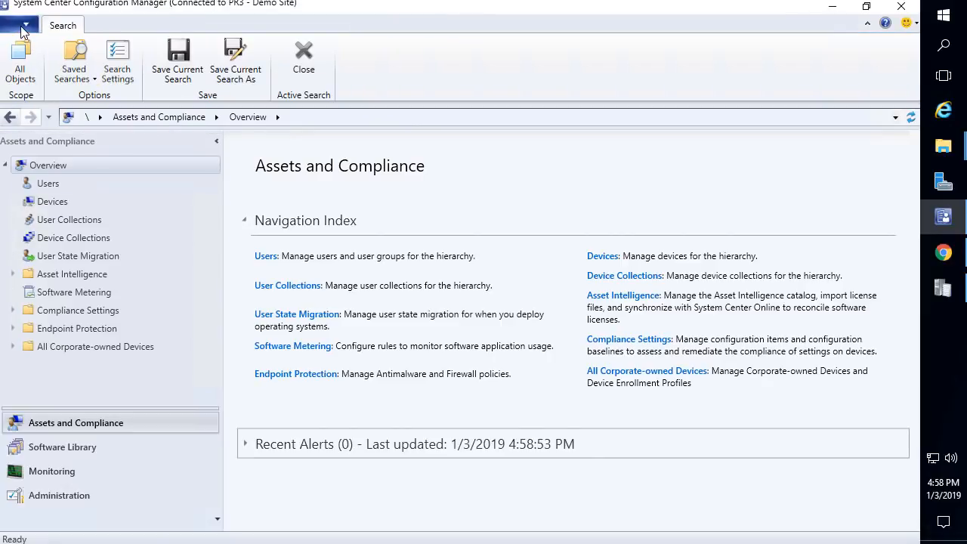
Connect the console to the PR3 Demo Site using SCCM3-SITESVR-2.CONTOSO.LOCAL as the site server.
{"action": "left_click", "coordinate": [16, 34]}
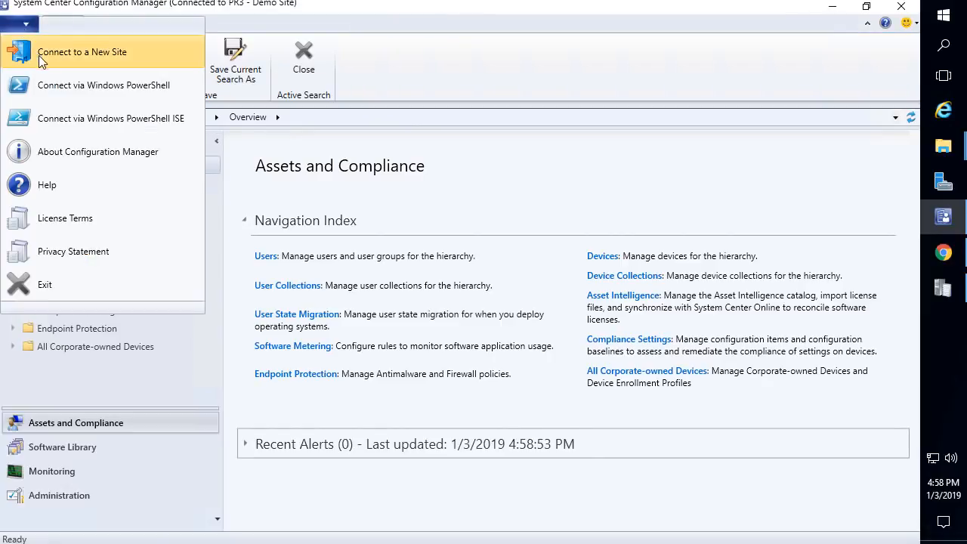
{"action": "left_click", "coordinate": [51, 54]}
{"action": "left_click", "coordinate": [680, 320]}
{"action": "left_click", "coordinate": [384, 353]}
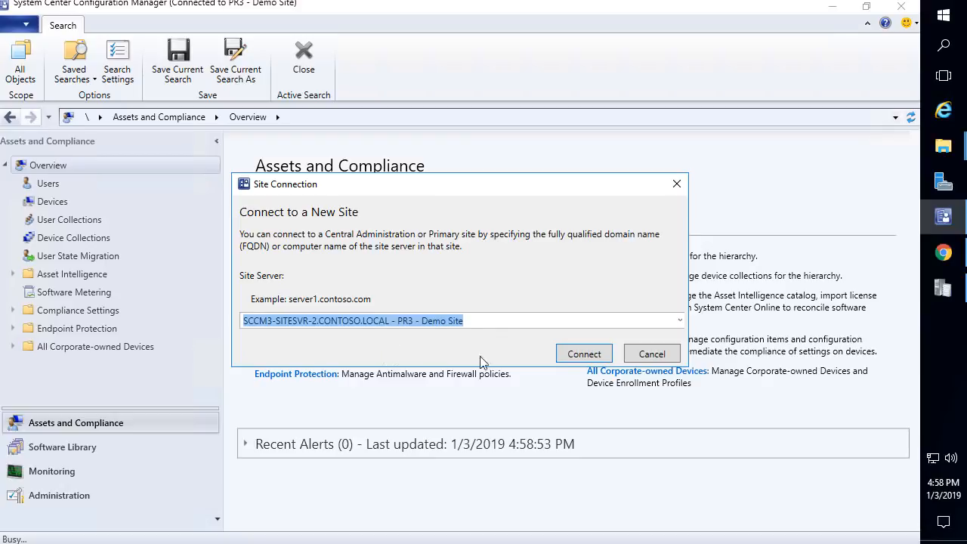
{"action": "left_click", "coordinate": [586, 354]}
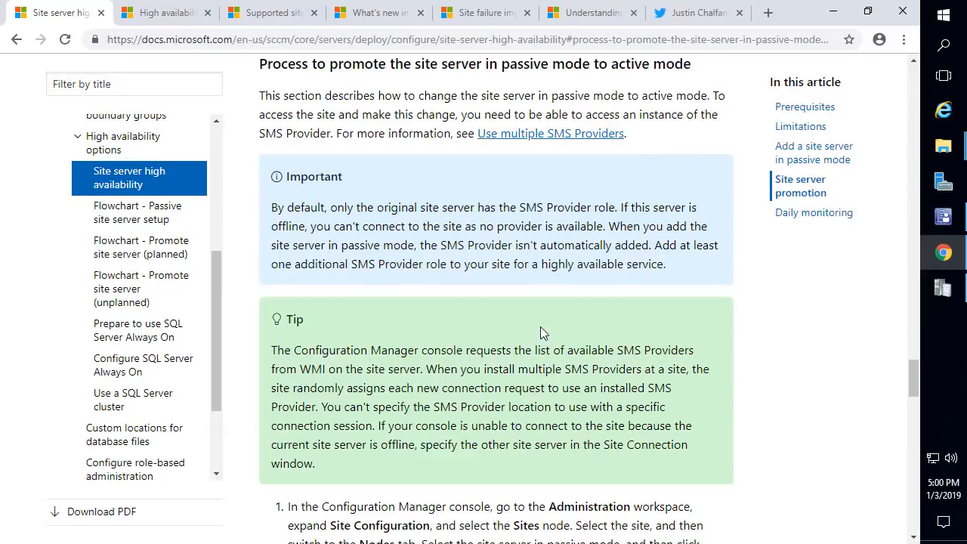
Switch to the Configuration Manager console and show the Administration workspace.
{"action": "left_click", "coordinate": [942, 216]}
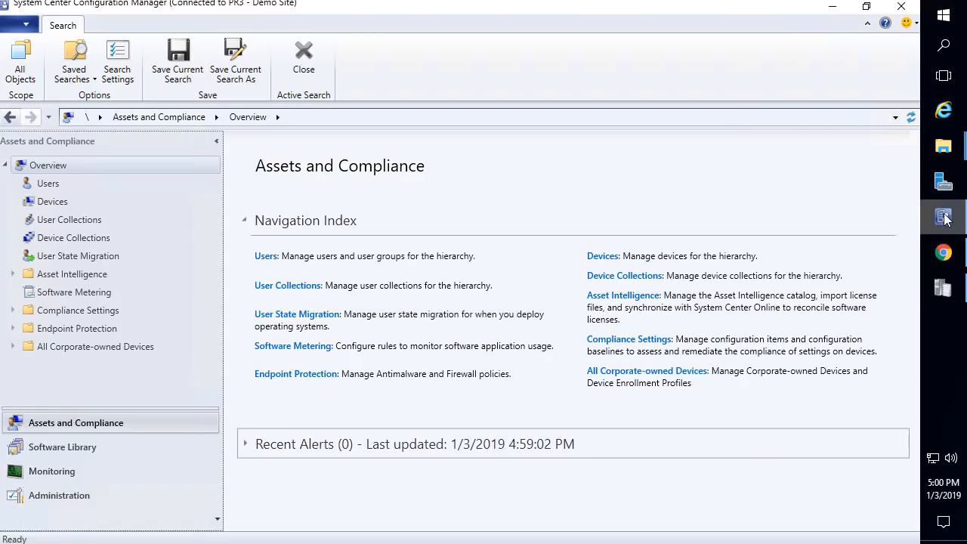
{"action": "left_click", "coordinate": [105, 491]}
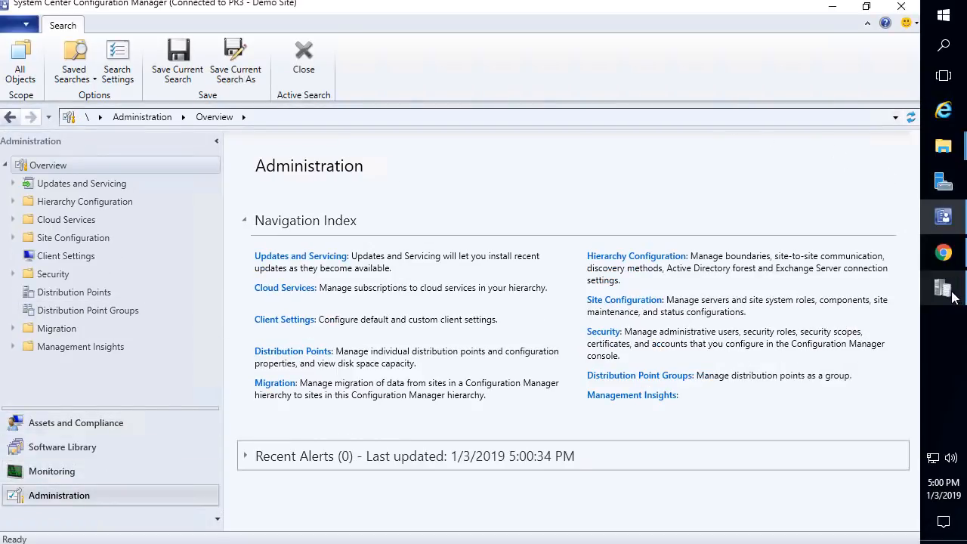
Switch to the Chrome documentation page and read the waiting period described in the Unplanned failover section.
{"action": "left_click", "coordinate": [943, 252]}
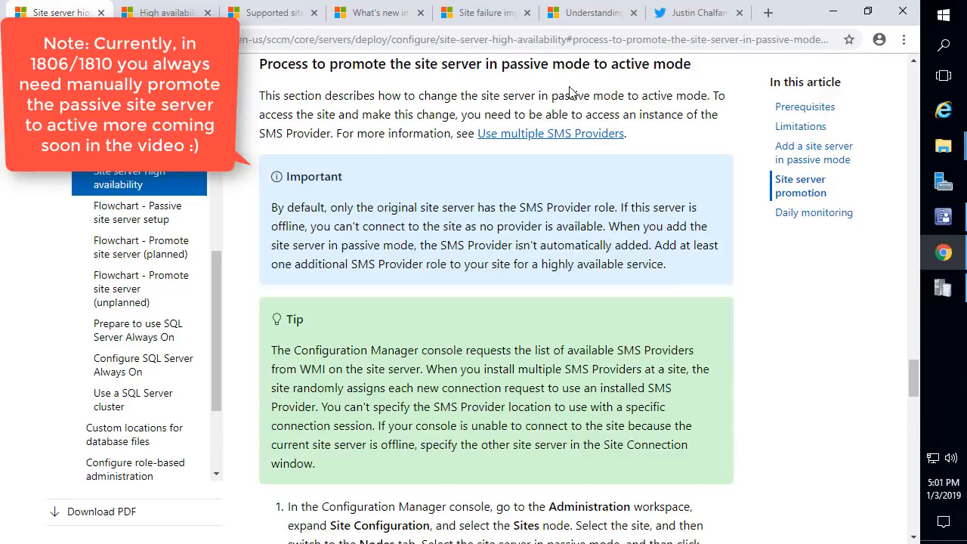
{"action": "scroll", "coordinate": [492, 268], "scroll_direction": "down", "scroll_amount": 10}
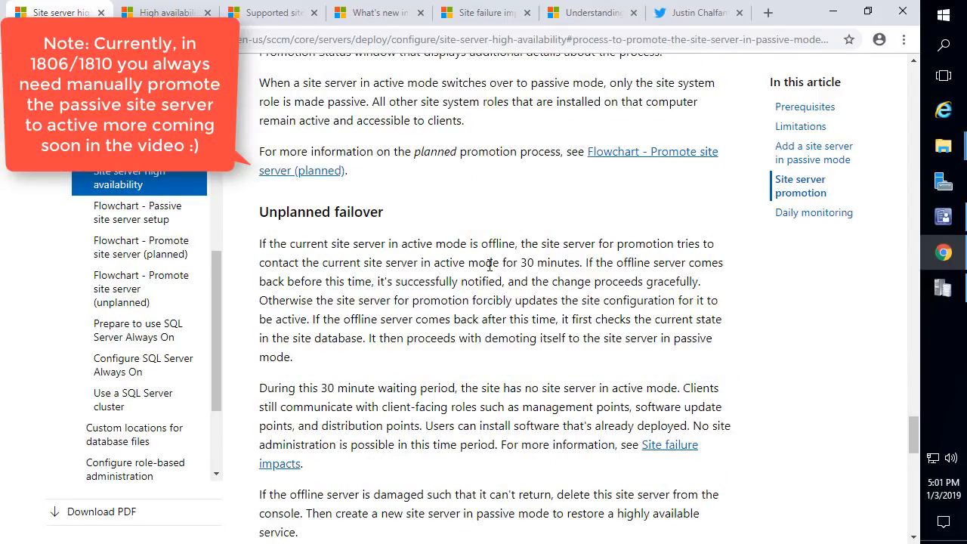
{"action": "left_click", "coordinate": [396, 141]}
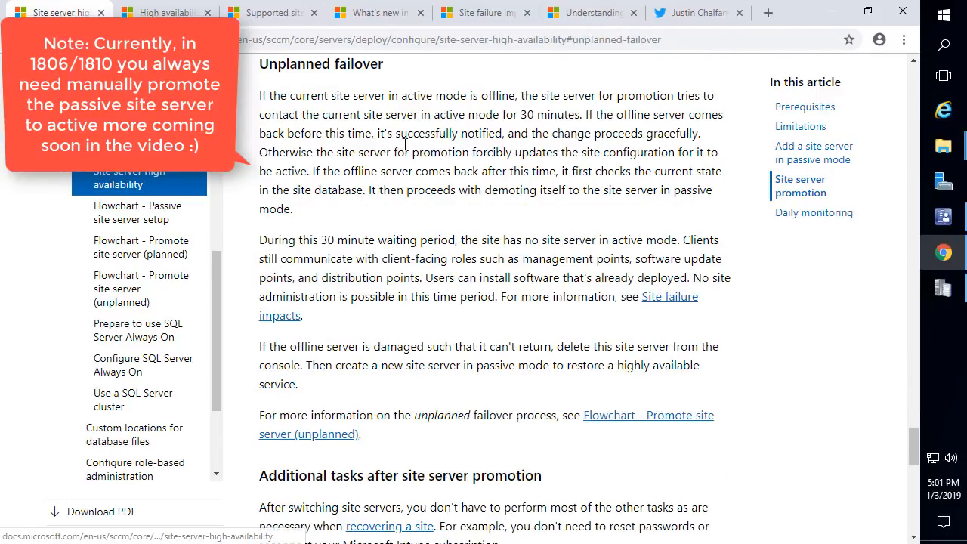
{"action": "left_click_drag", "start_coordinate": [582, 114], "coordinate": [437, 114]}
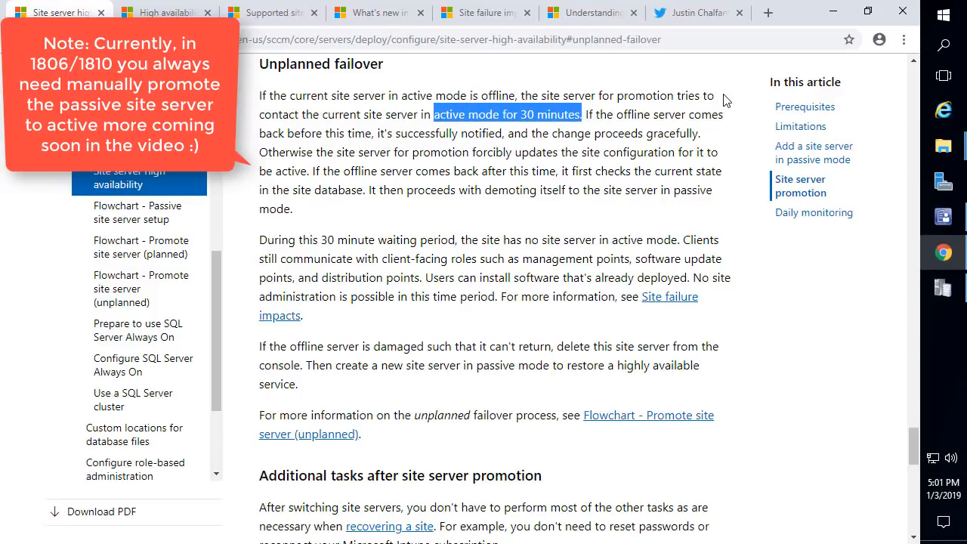
Switch to the Configuration Manager console and examine the site server nodes of PR3 - Demo Site, narrowing the Server Name column.
{"action": "left_click", "coordinate": [942, 217]}
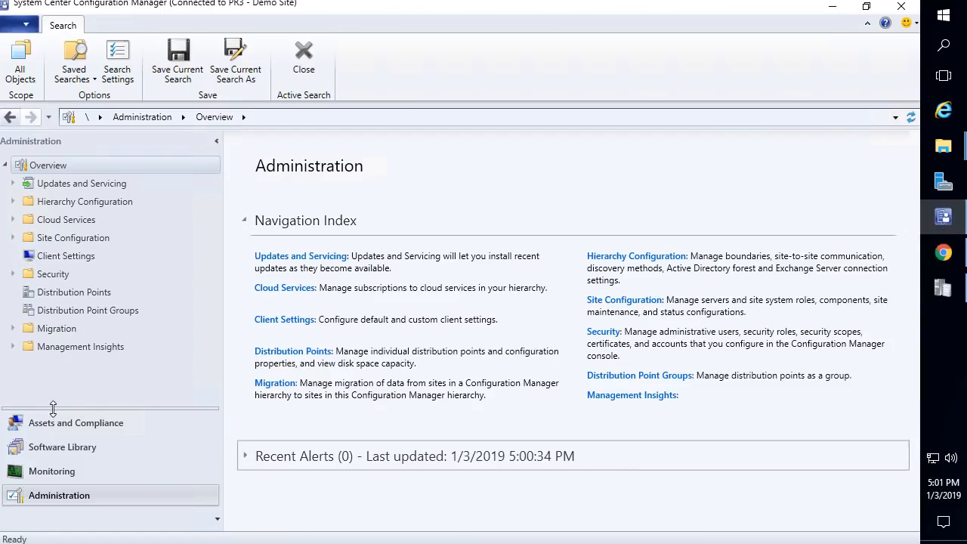
{"action": "left_click", "coordinate": [74, 237]}
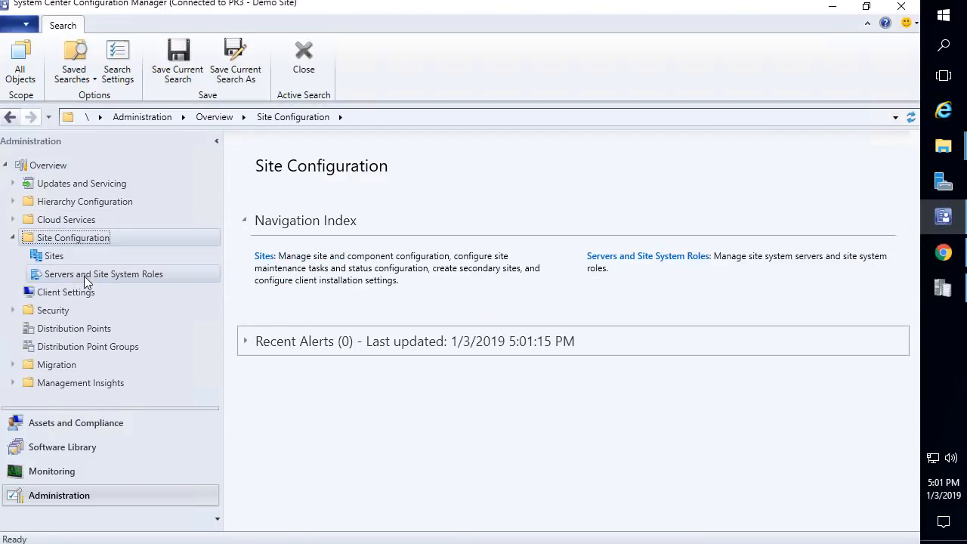
{"action": "left_click", "coordinate": [84, 277]}
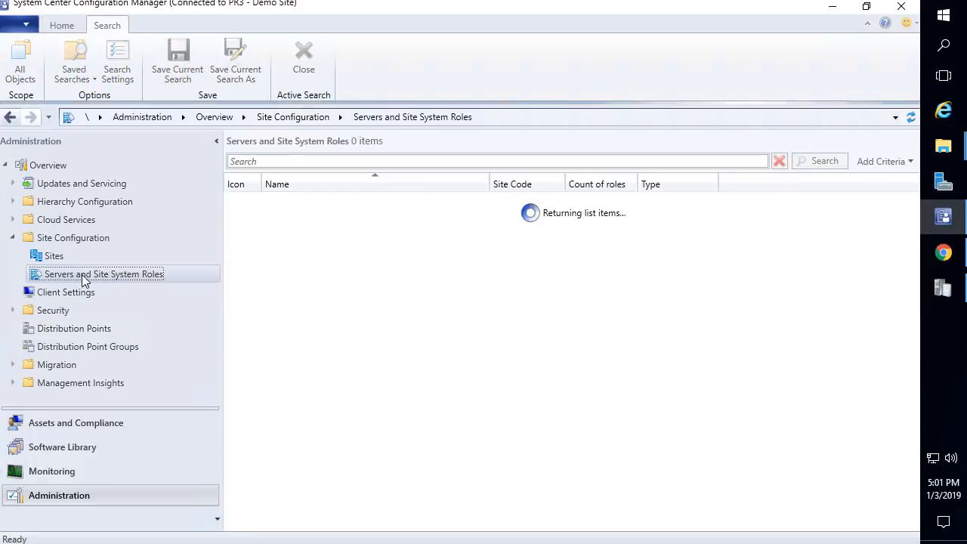
{"action": "left_click", "coordinate": [53, 256]}
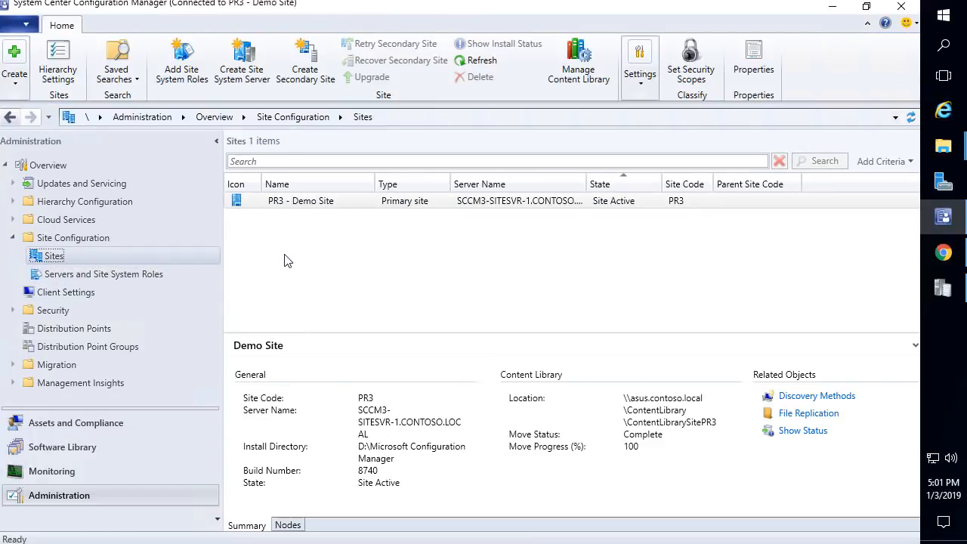
{"action": "left_click", "coordinate": [291, 528]}
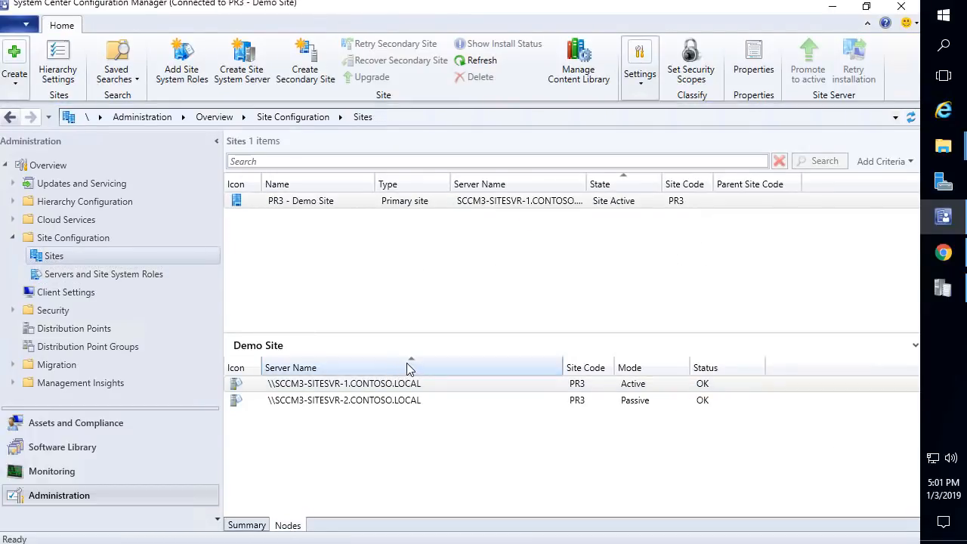
{"action": "left_click", "coordinate": [579, 384]}
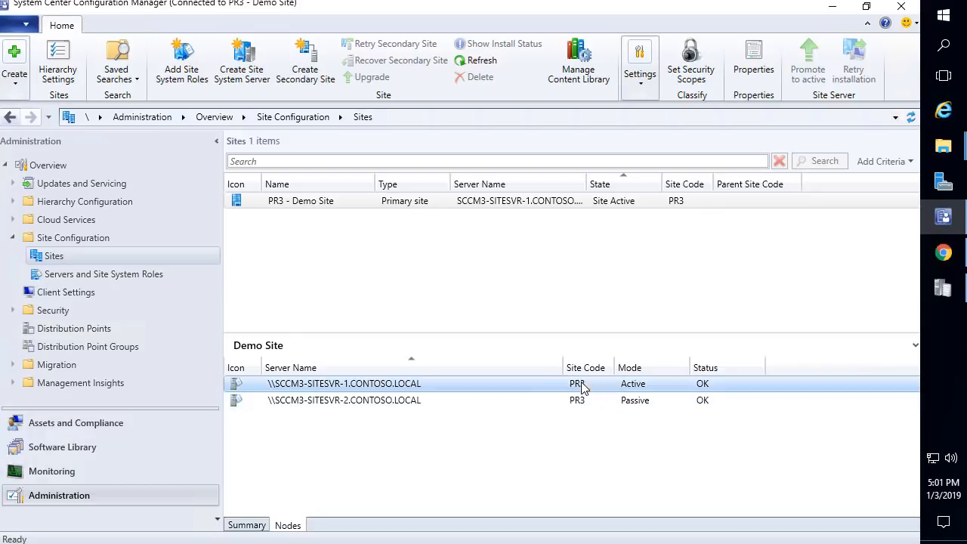
{"action": "left_click_drag", "start_coordinate": [566, 367], "coordinate": [458, 365]}
{"action": "left_click", "coordinate": [541, 387]}
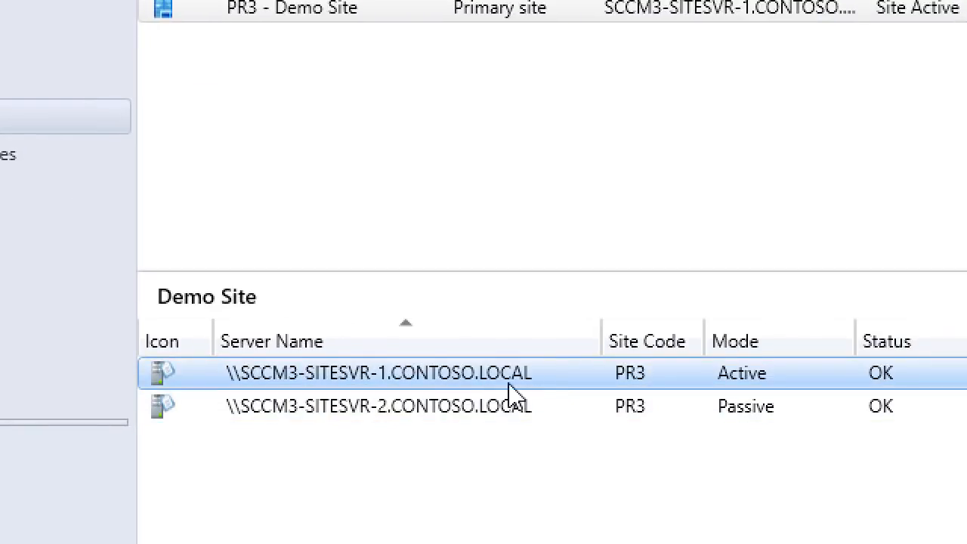
Check the promotion option available for the passive node SCCM3-SITESVR-2.CONTOSO.LOCAL without running it.
{"action": "left_click", "coordinate": [404, 412], "text": "ctrl"}
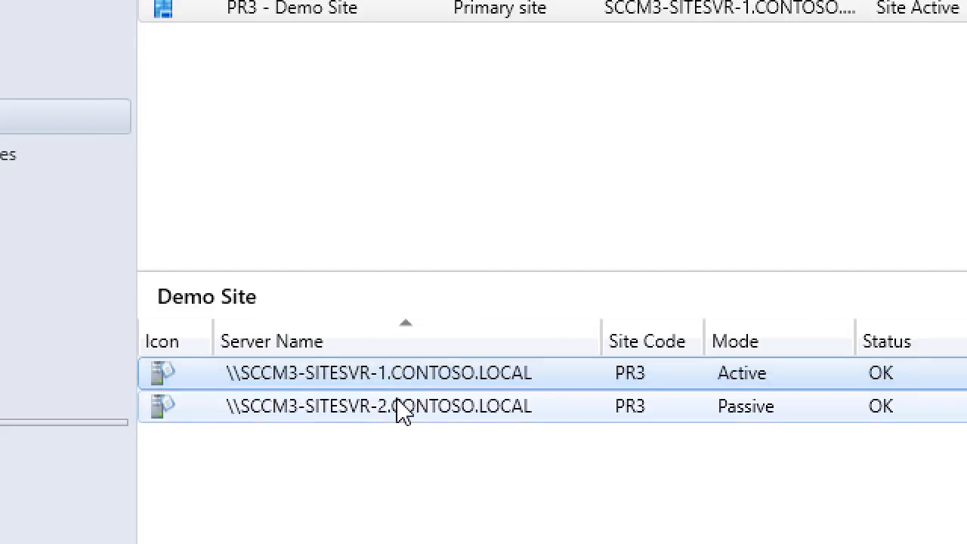
{"action": "left_click", "coordinate": [403, 412]}
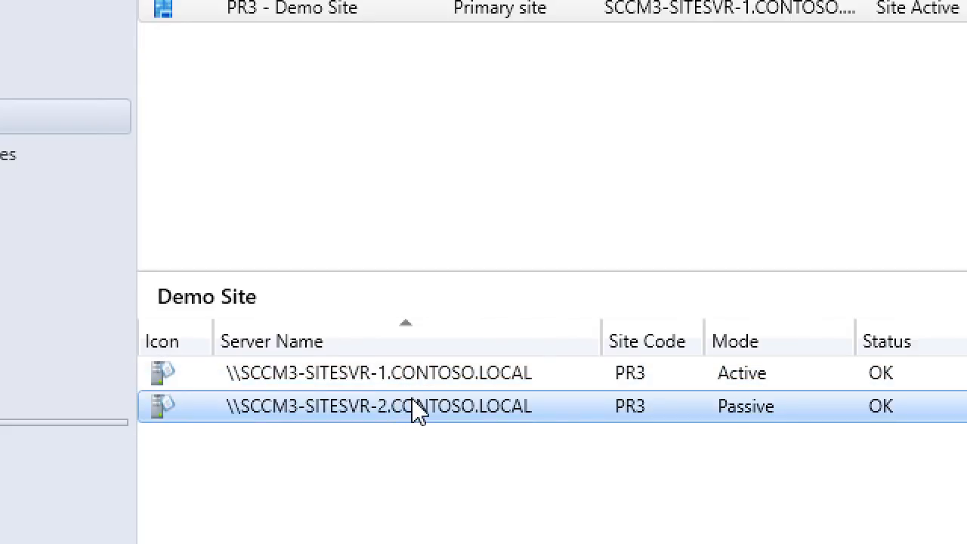
{"action": "right_click", "coordinate": [418, 412]}
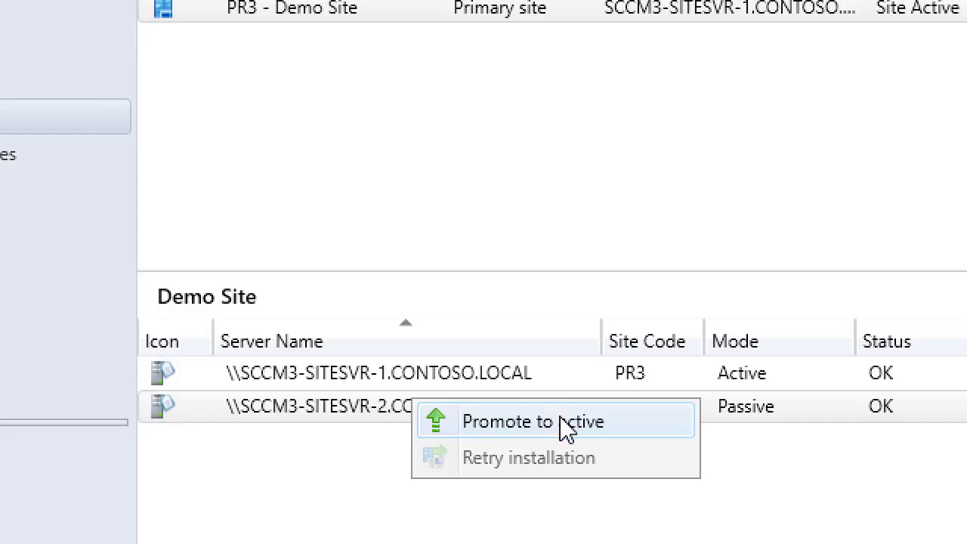
{"action": "left_click", "coordinate": [249, 412]}
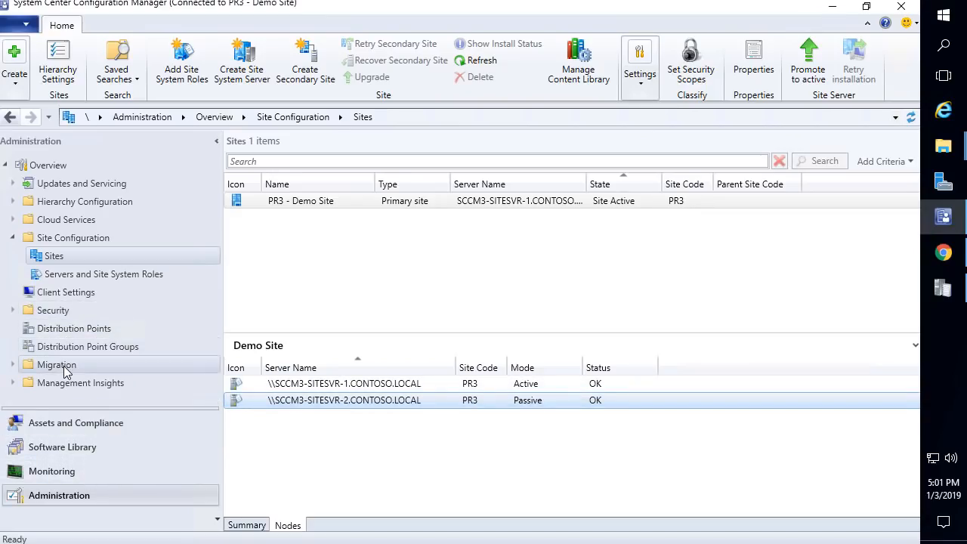
Examine the Promotion phase in the detailed installation status of SCCM3-SITESVR-2.CONTOSO.LOCAL under Site Server Status, then close it.
{"action": "left_click", "coordinate": [75, 473]}
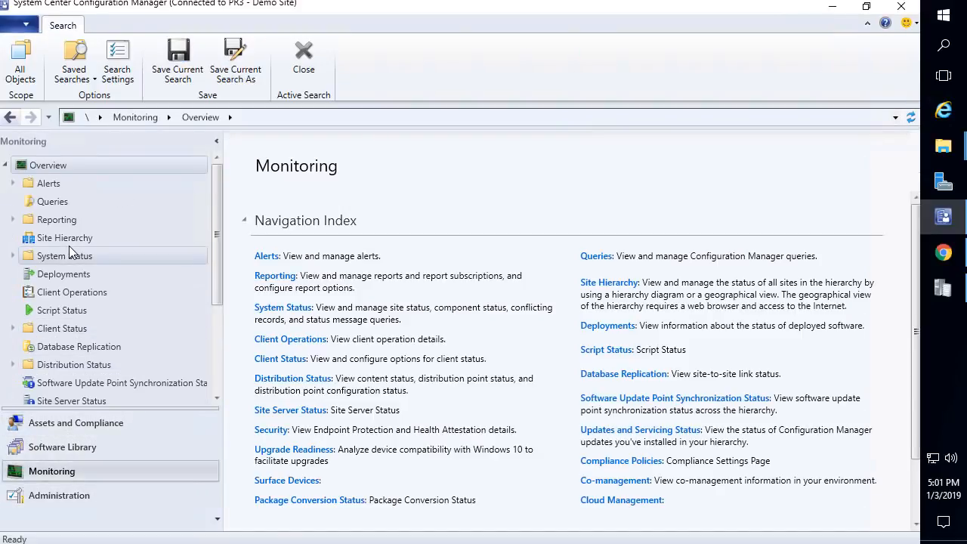
{"action": "scroll", "coordinate": [76, 325], "scroll_direction": "down", "scroll_amount": 3}
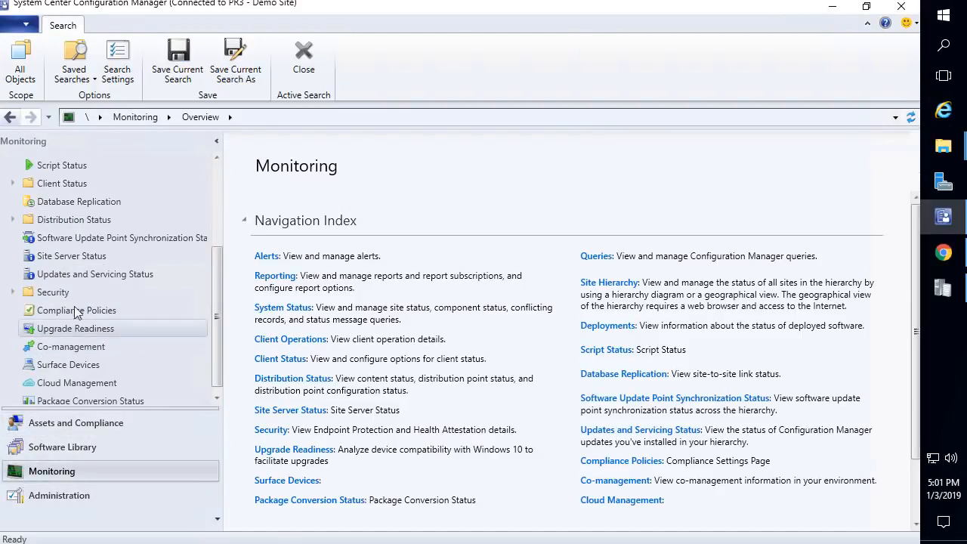
{"action": "left_click", "coordinate": [93, 255]}
{"action": "left_click", "coordinate": [398, 199]}
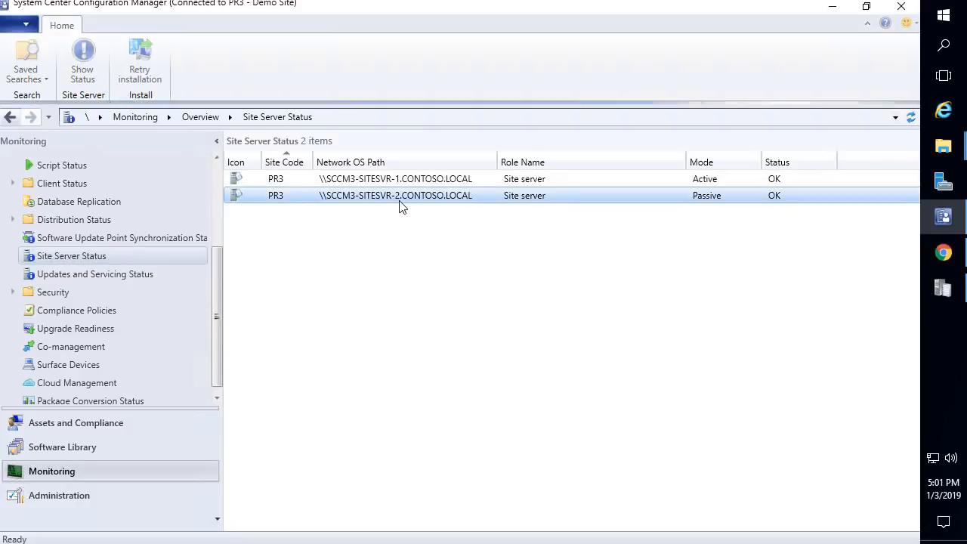
{"action": "left_click", "coordinate": [97, 75]}
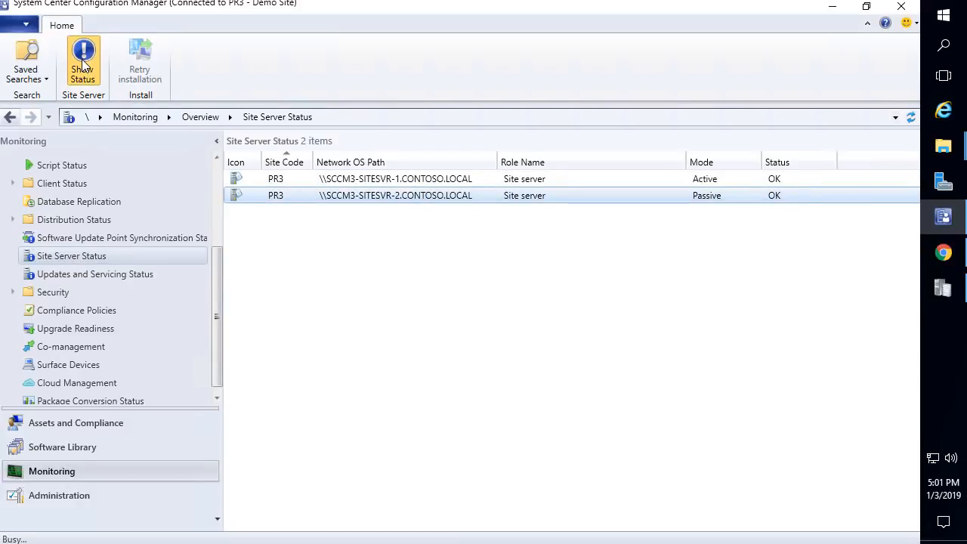
{"action": "left_click", "coordinate": [267, 177]}
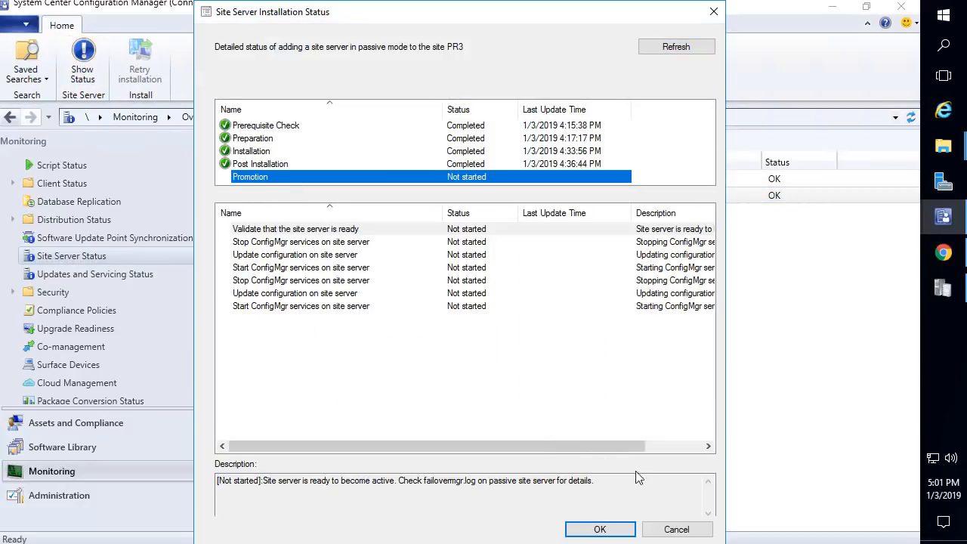
{"action": "left_click", "coordinate": [674, 530]}
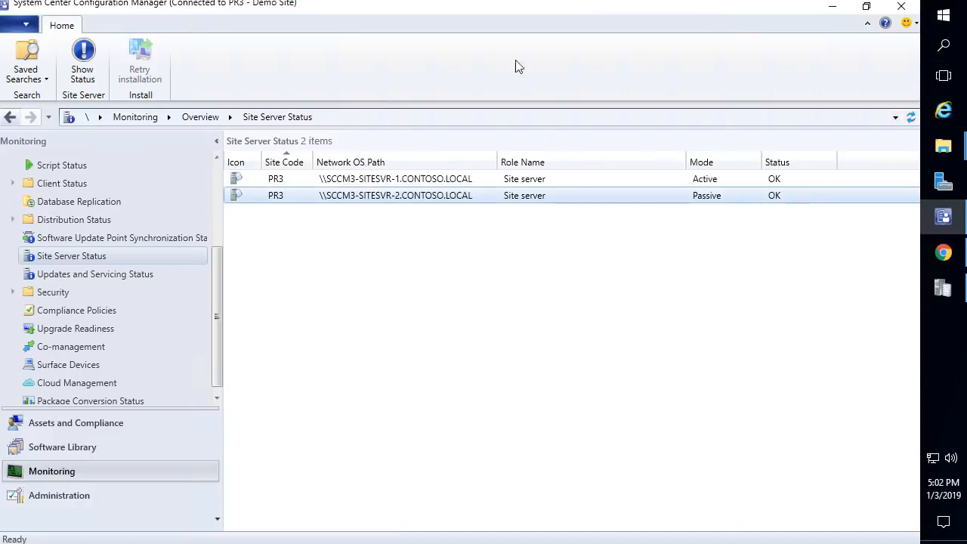
Shut down the current server with the reason Other (Unplanned).
{"action": "left_click", "coordinate": [943, 15]}
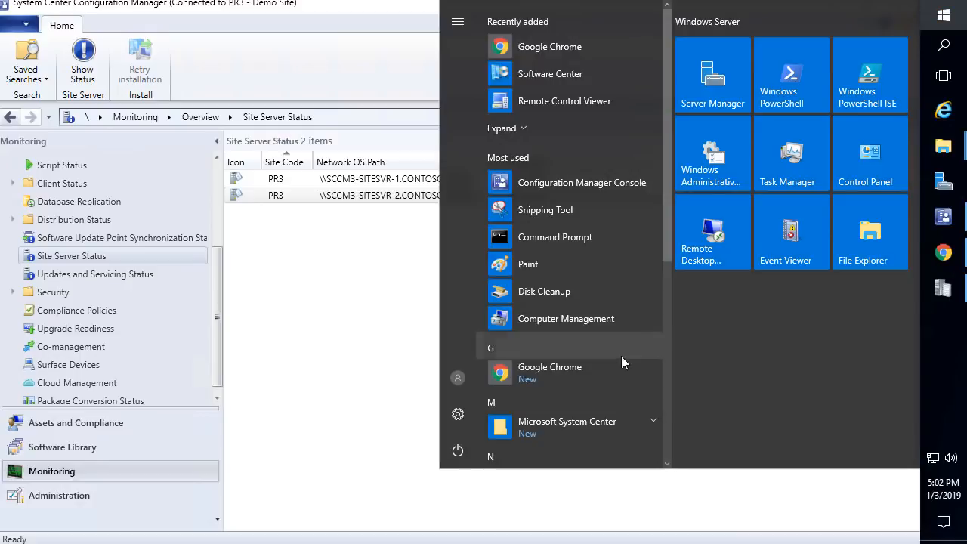
{"action": "left_click", "coordinate": [458, 448]}
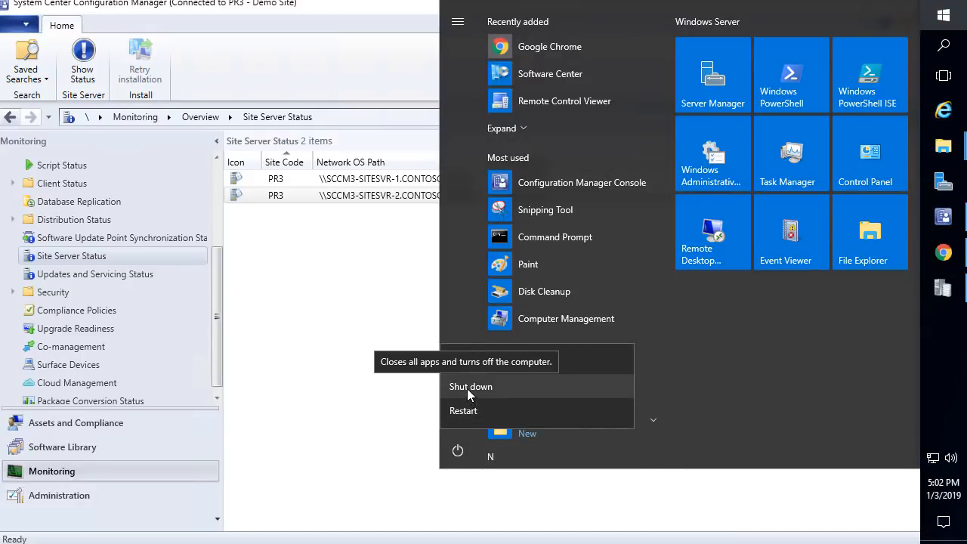
{"action": "left_click", "coordinate": [468, 388]}
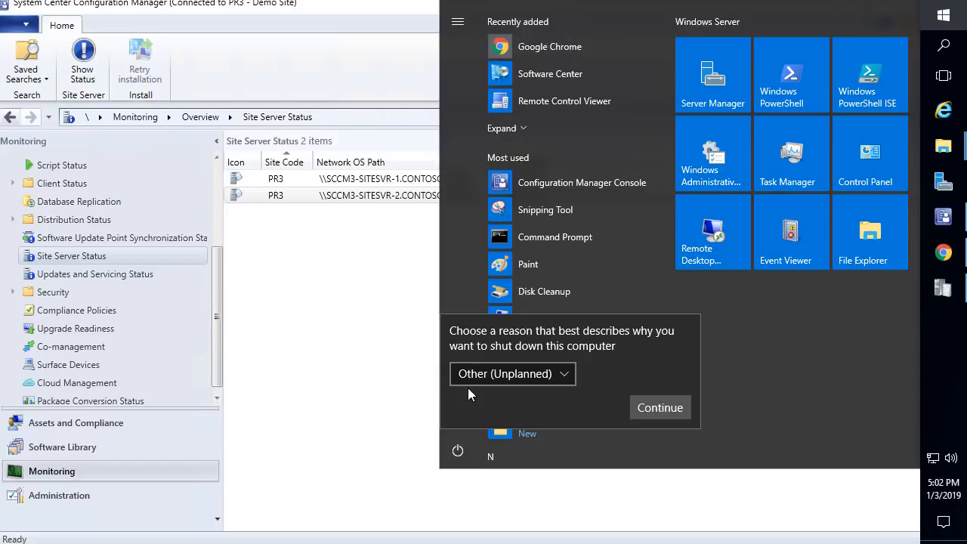
{"action": "left_click", "coordinate": [653, 408]}
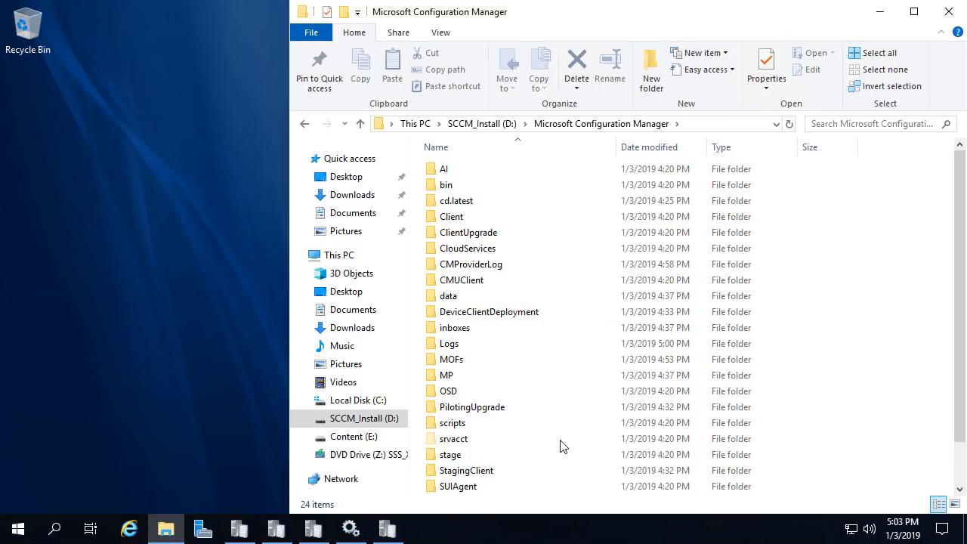
Run consolesetup.exe from the bin\i386 folder of Microsoft Configuration Manager and allow it to make changes.
{"action": "double_click", "coordinate": [448, 186]}
{"action": "left_click", "coordinate": [452, 171]}
{"action": "double_click", "coordinate": [452, 171]}
{"action": "left_click", "coordinate": [495, 279]}
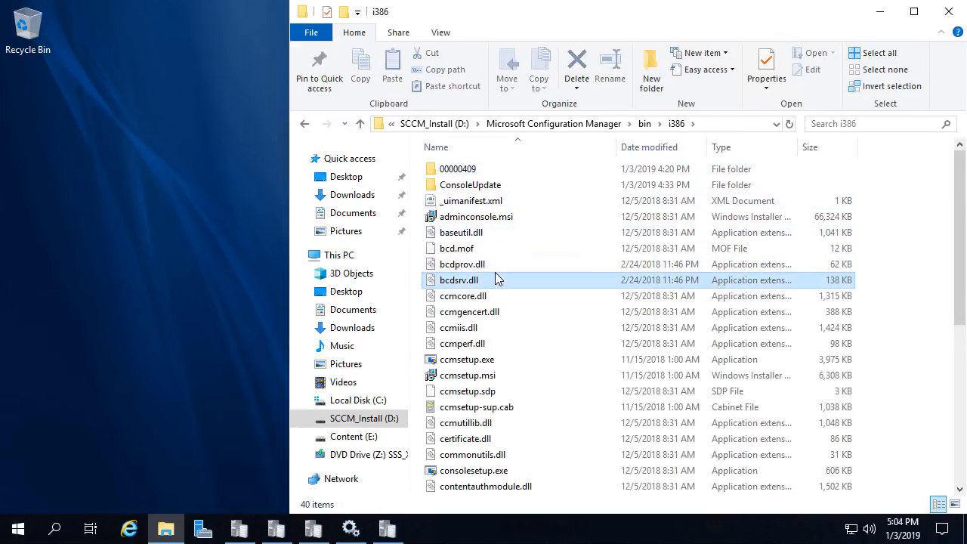
{"action": "type", "text": "con"}
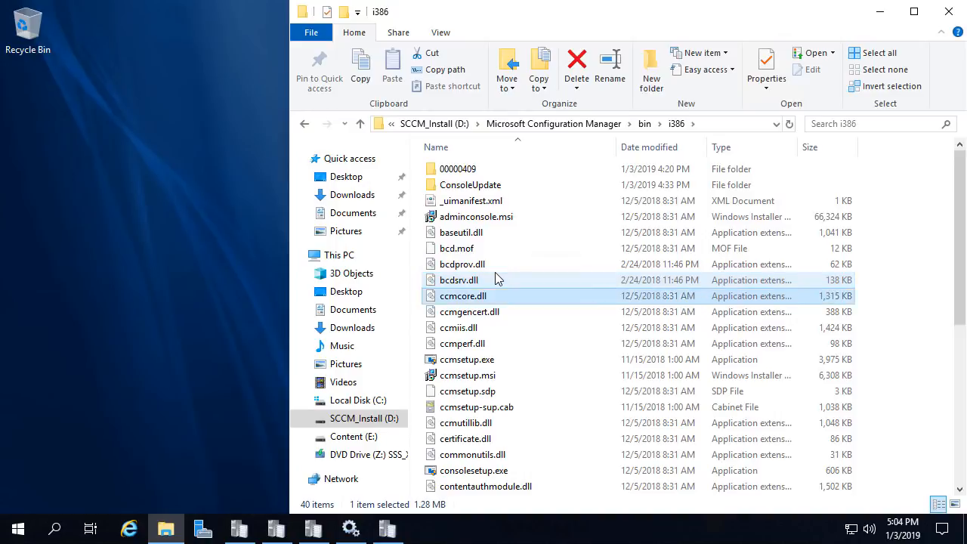
{"action": "double_click", "coordinate": [480, 473]}
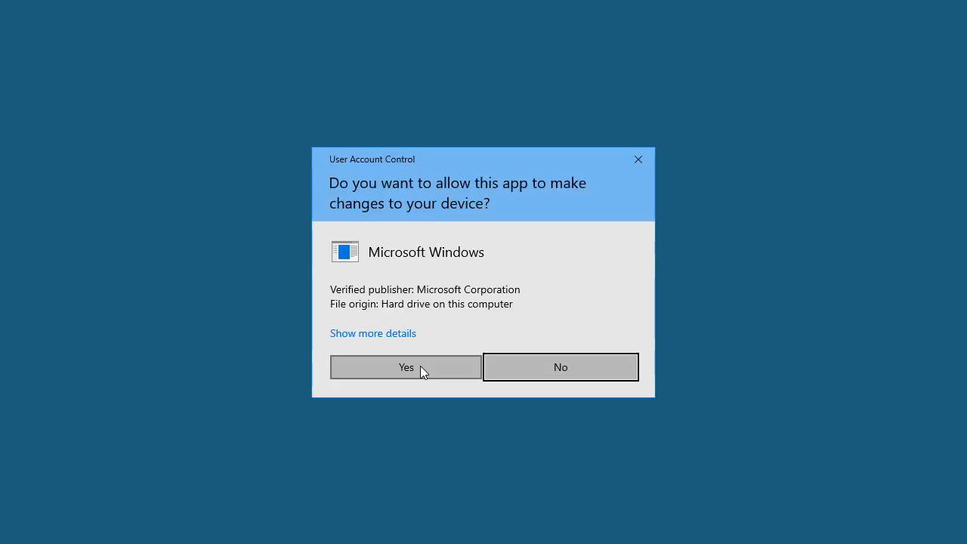
{"action": "left_click", "coordinate": [420, 365]}
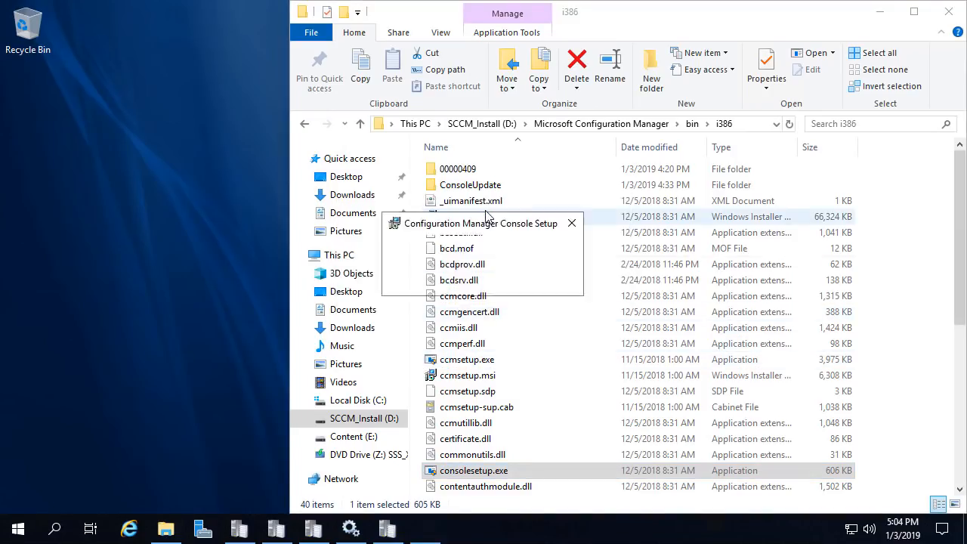
Set the site server name for the console setup to SCCM3-SITESVR-2.CONTOSO.LOCAL.
{"action": "left_click", "coordinate": [560, 382]}
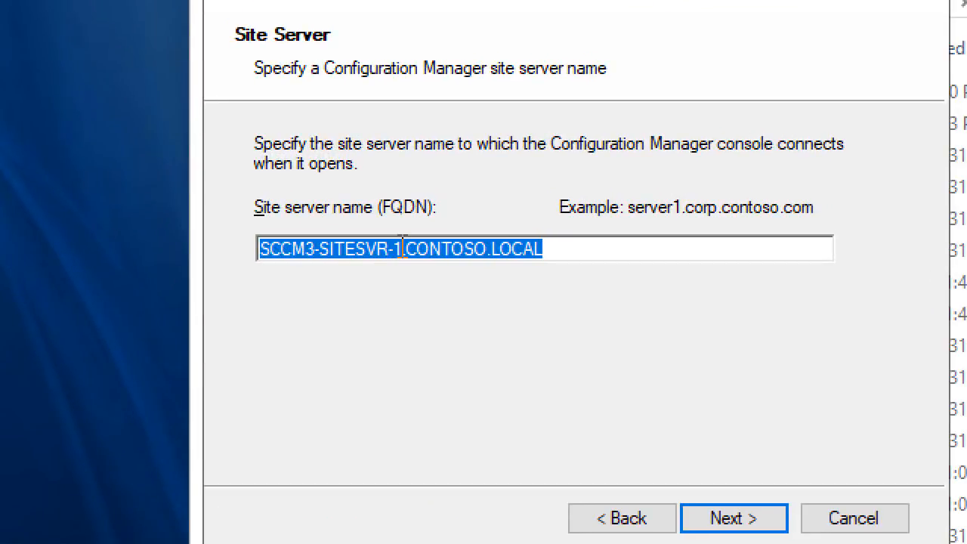
{"action": "left_click", "coordinate": [394, 248]}
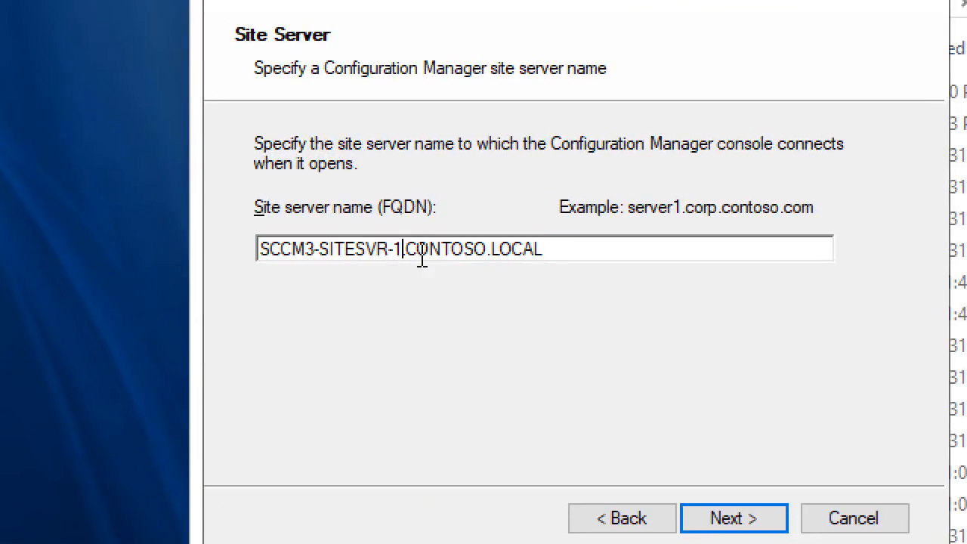
{"action": "key", "text": "BackSpace"}
{"action": "type", "text": "2"}
{"action": "key", "text": "ctrl+a"}
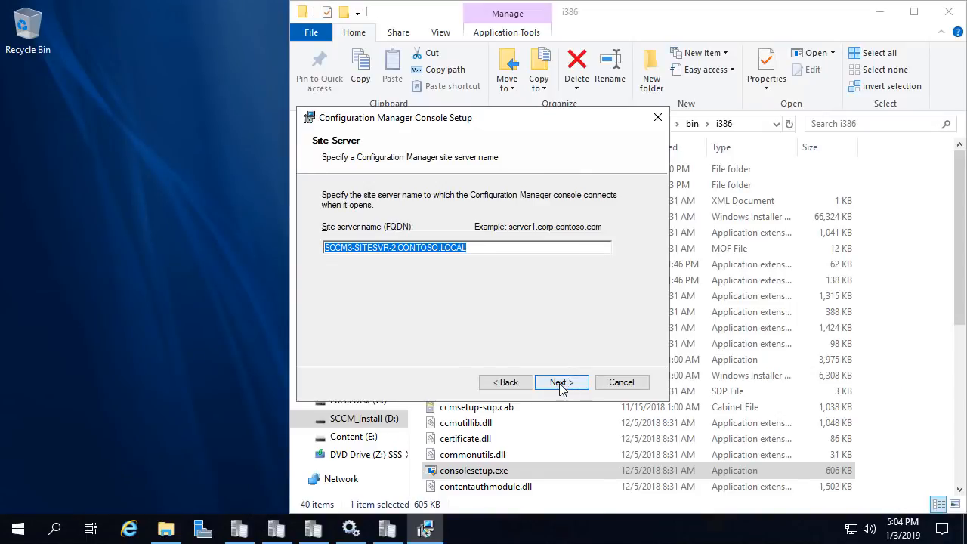
Install the console in D:\Microsoft Configuration Manager\AdminConsole\ and finish the setup.
{"action": "left_click", "coordinate": [609, 444]}
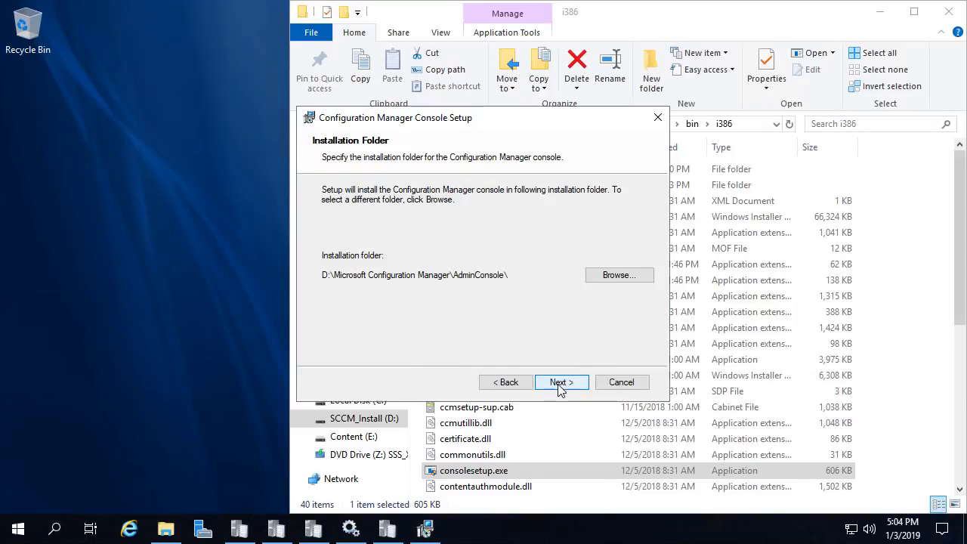
{"action": "left_click", "coordinate": [560, 383]}
{"action": "left_click", "coordinate": [560, 382]}
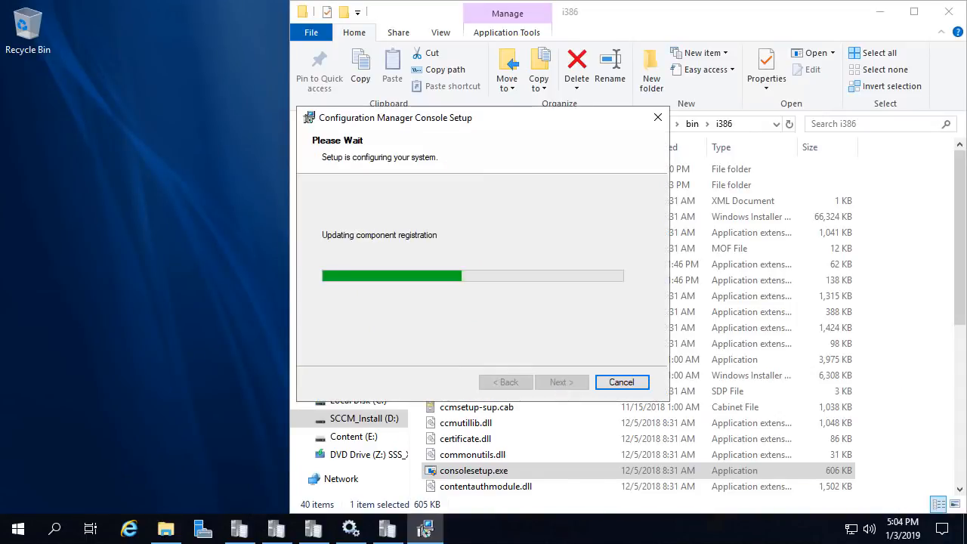
{"action": "left_click", "coordinate": [619, 382]}
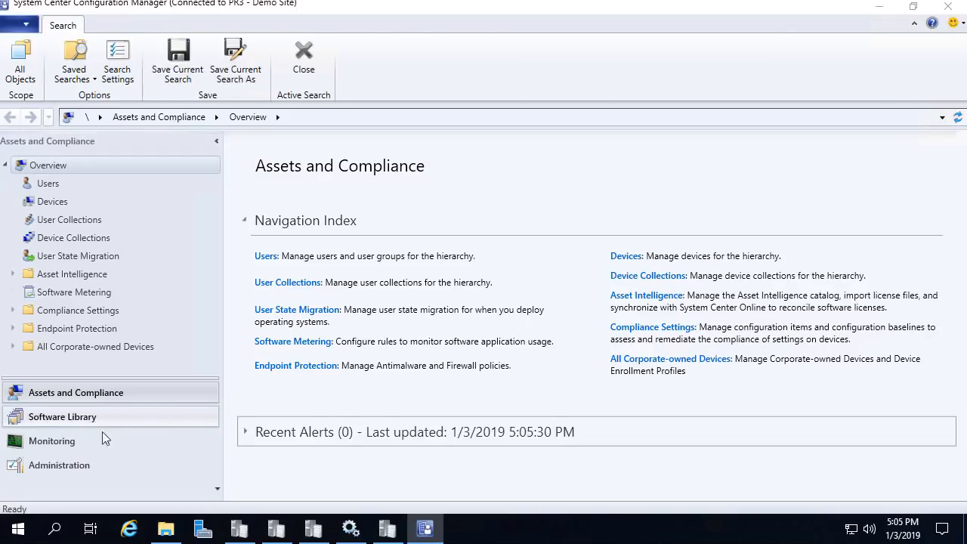
Show Servers and Site System Roles in the Administration workspace and widen the Name and Type columns.
{"action": "left_click", "coordinate": [61, 467]}
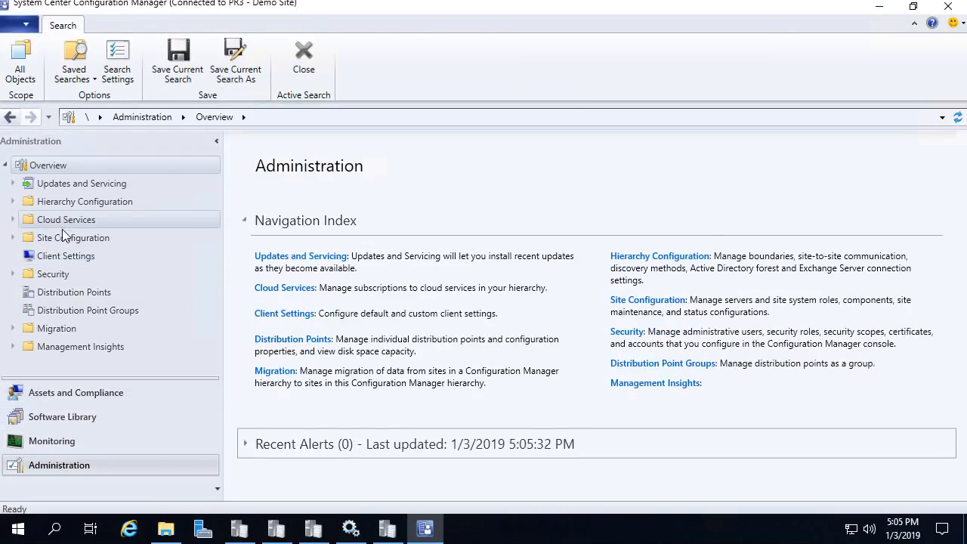
{"action": "left_click", "coordinate": [64, 239]}
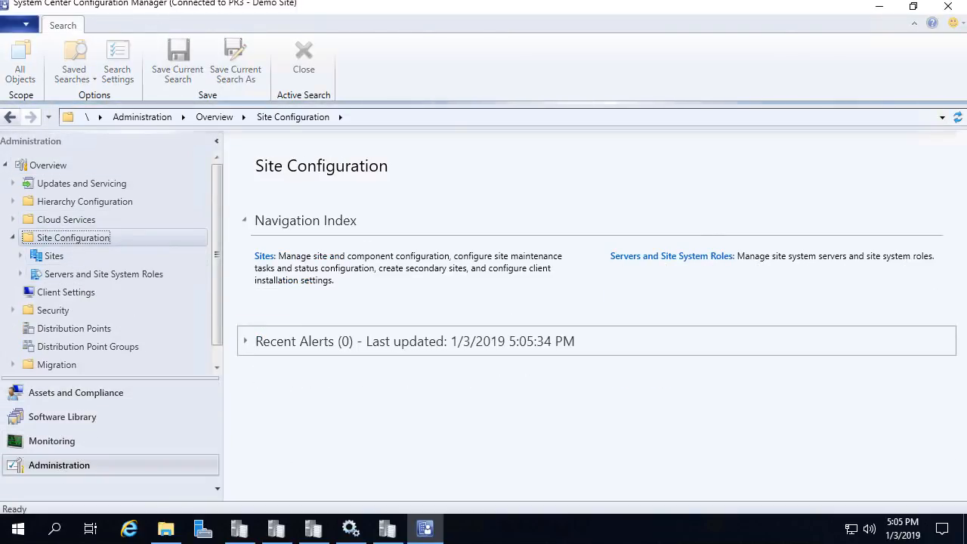
{"action": "left_click", "coordinate": [121, 273]}
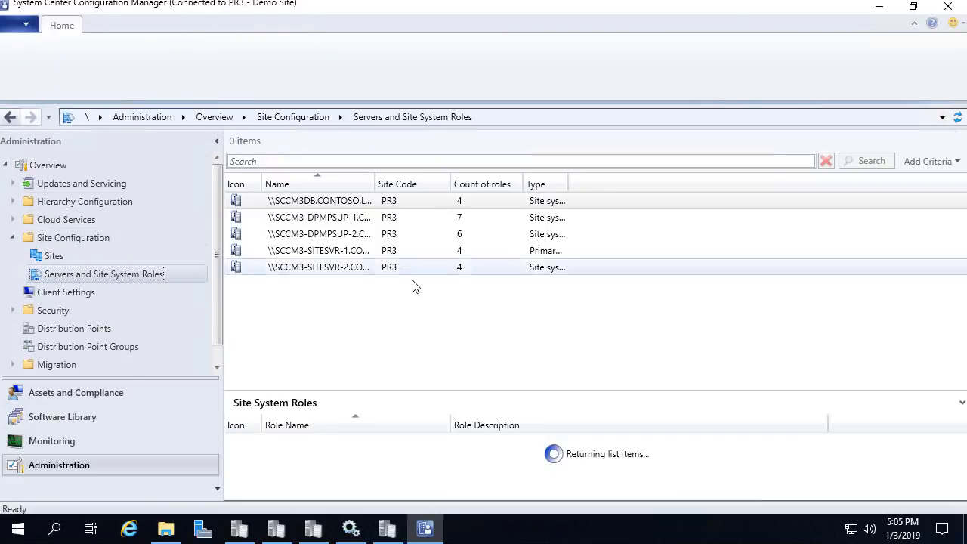
{"action": "left_click_drag", "start_coordinate": [374, 176], "coordinate": [446, 184]}
{"action": "left_click_drag", "start_coordinate": [639, 184], "coordinate": [693, 197]}
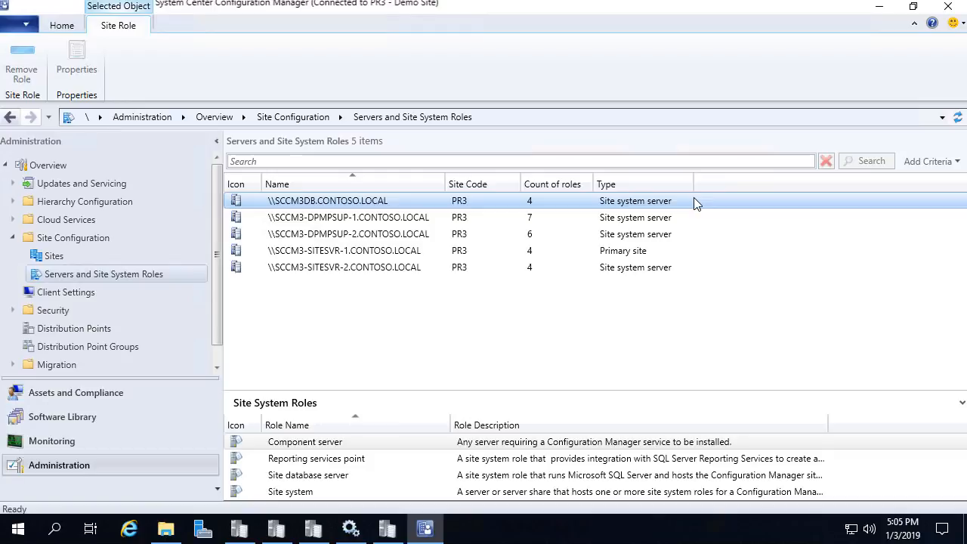
Show the site system roles of SCCM3-SITESVR-2.CONTOSO.LOCAL and enlarge the Site System Roles pane.
{"action": "left_click", "coordinate": [535, 266]}
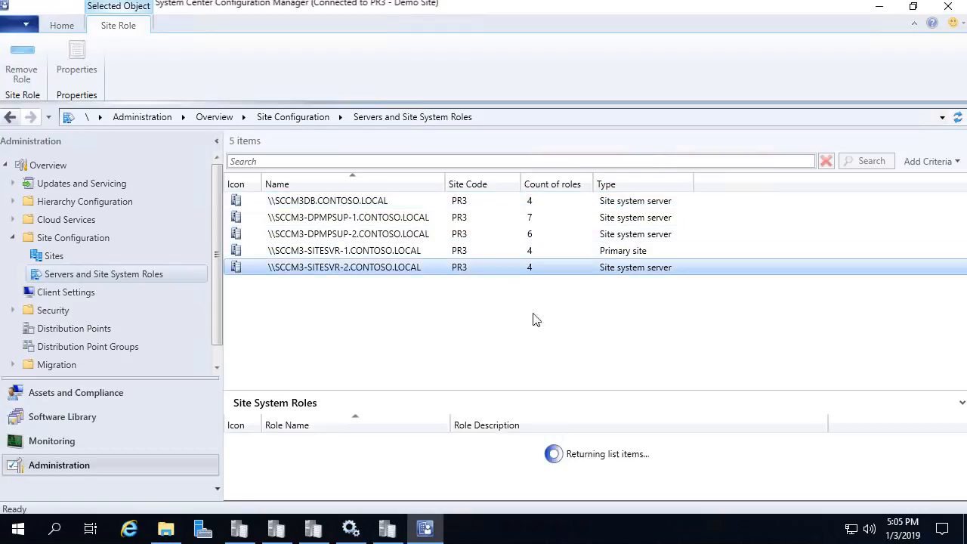
{"action": "left_click", "coordinate": [455, 391]}
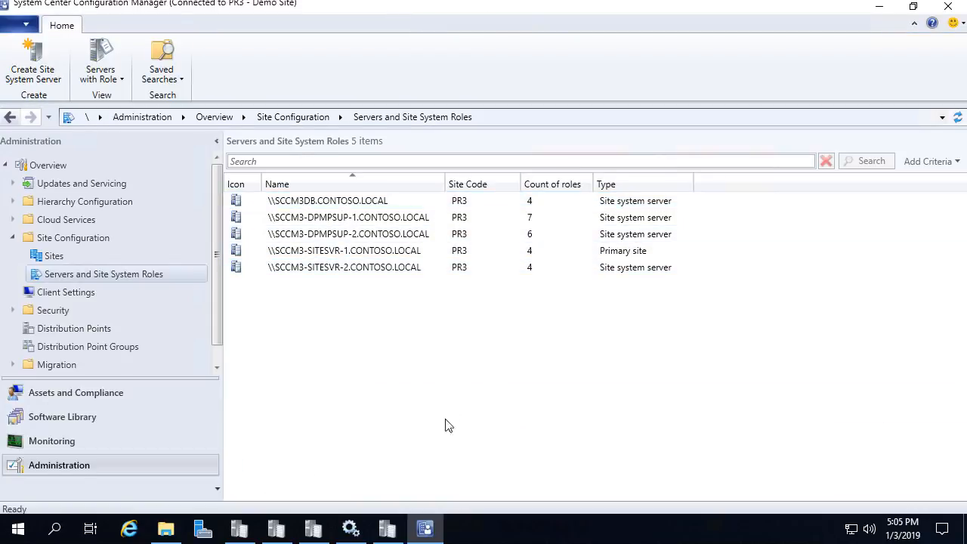
{"action": "left_click", "coordinate": [370, 267]}
{"action": "left_click_drag", "start_coordinate": [367, 391], "coordinate": [379, 307]}
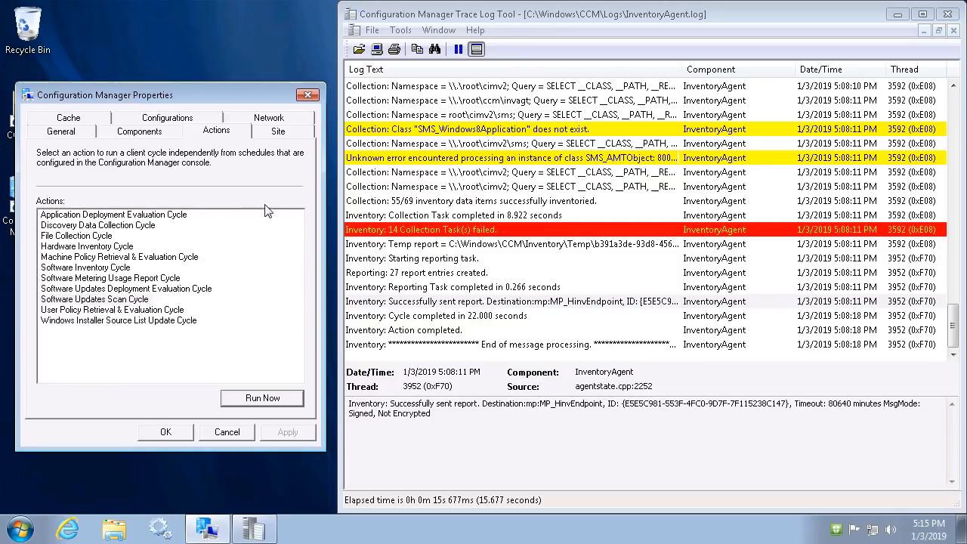
Examine the sent inventory report entry in one client's InventoryAgent.log and the state message forwarding entry in the other client's StateMessage.log.
{"action": "left_click", "coordinate": [143, 290]}
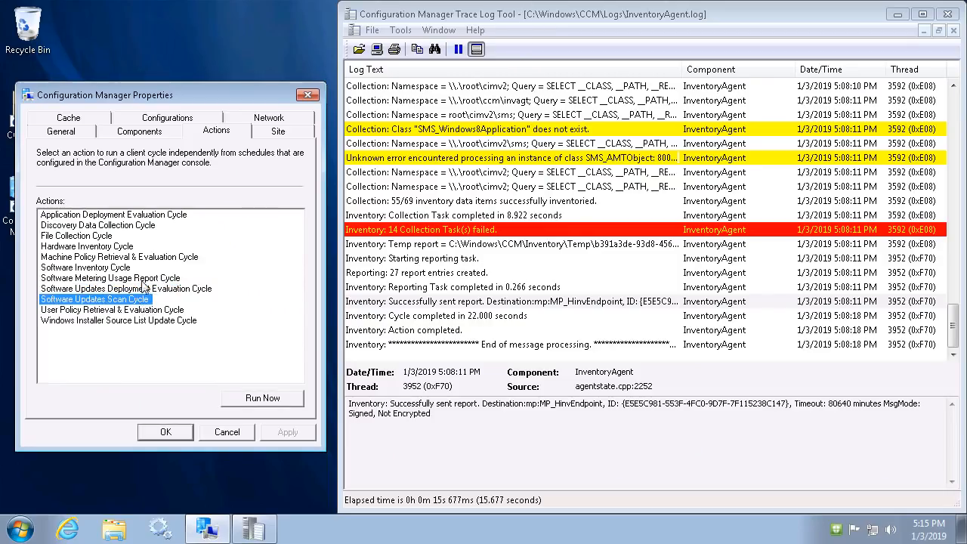
{"action": "left_click", "coordinate": [139, 257]}
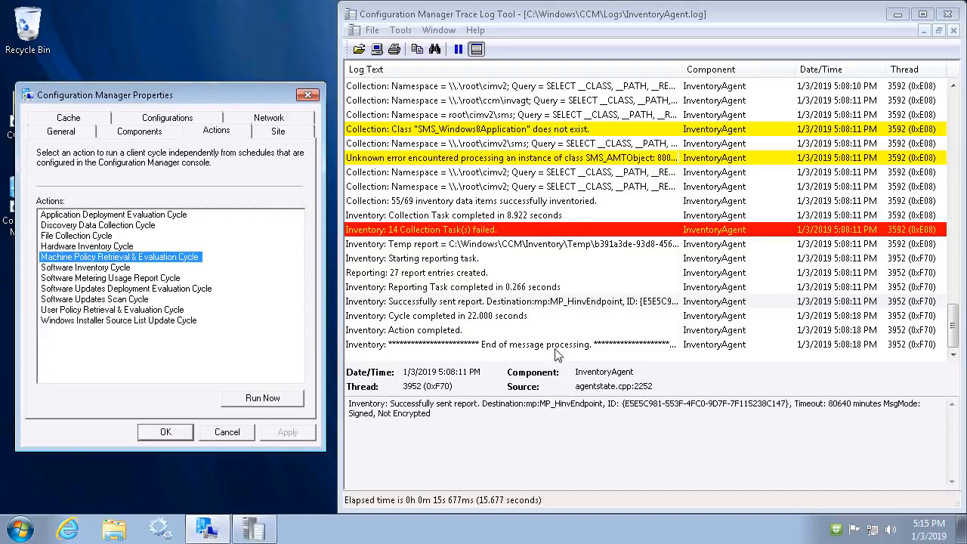
{"action": "left_click", "coordinate": [559, 302]}
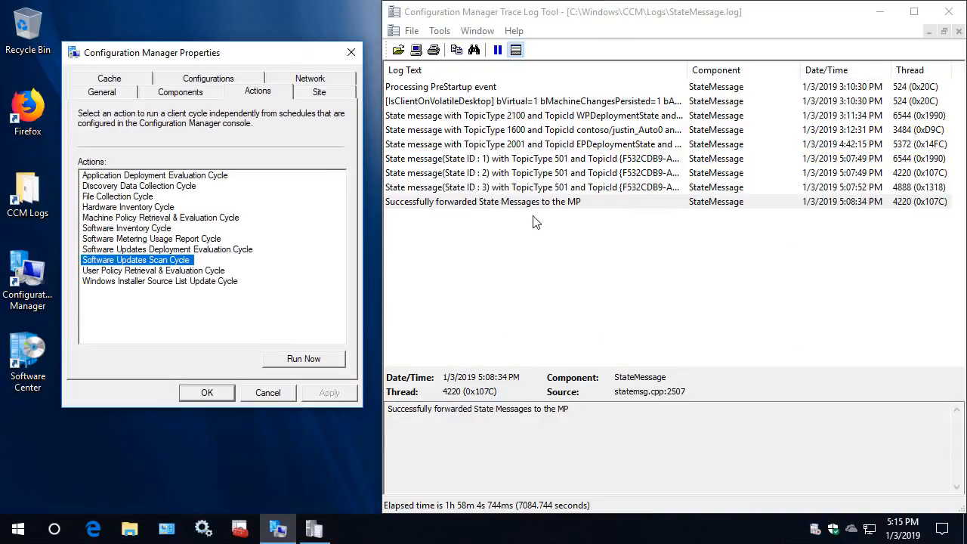
{"action": "left_click", "coordinate": [527, 202]}
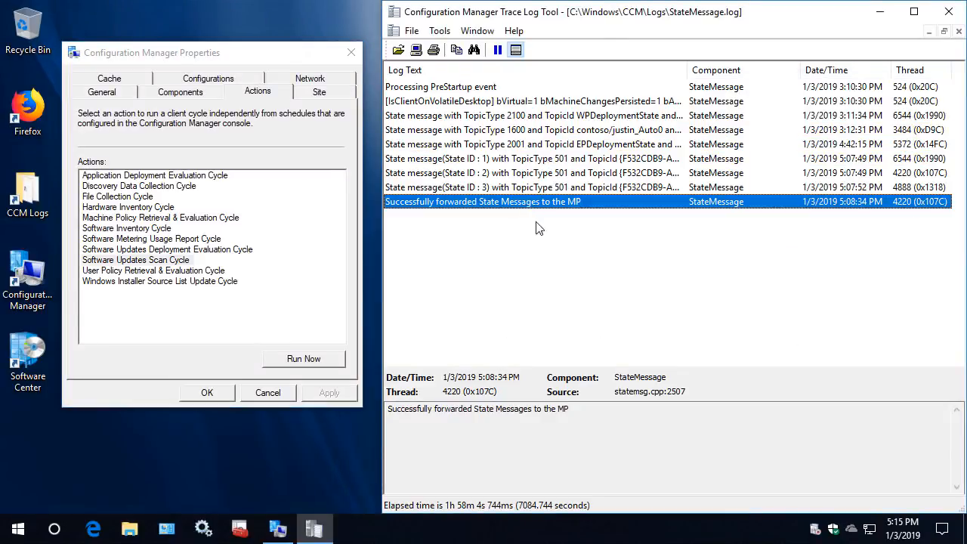
{"action": "left_click_drag", "start_coordinate": [599, 424], "coordinate": [388, 409]}
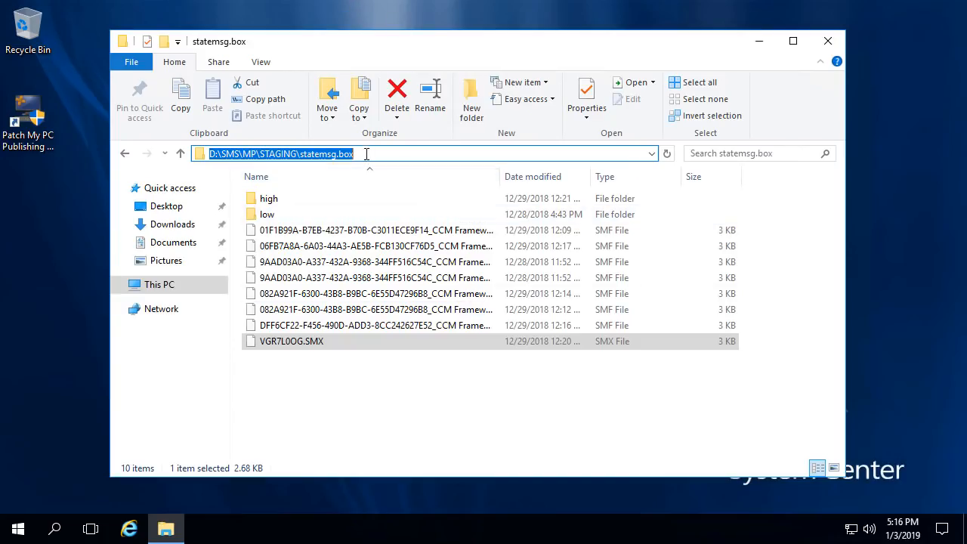
Open VGR7L0OG.SMX from D:\SMS\MP\STAGING\statemsg.box in Notepad++ and reformat its contents as indented XML.
{"action": "left_click", "coordinate": [365, 153]}
{"action": "left_click", "coordinate": [399, 440]}
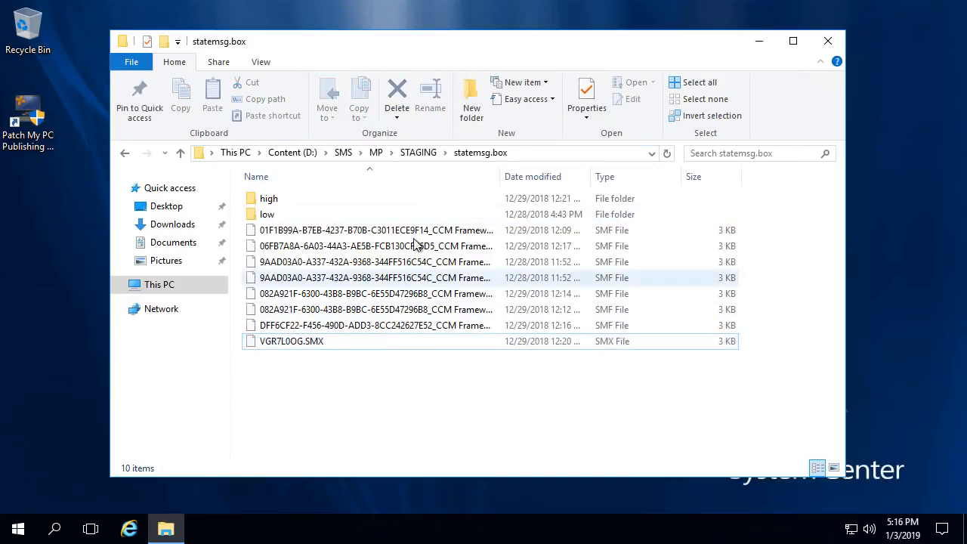
{"action": "left_click", "coordinate": [514, 154]}
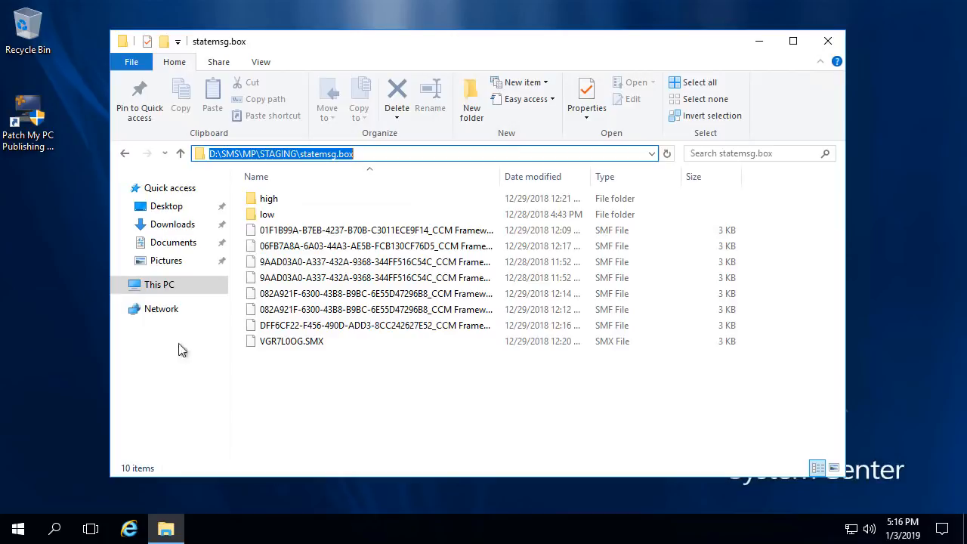
{"action": "left_click", "coordinate": [271, 344]}
{"action": "right_click", "coordinate": [270, 345]}
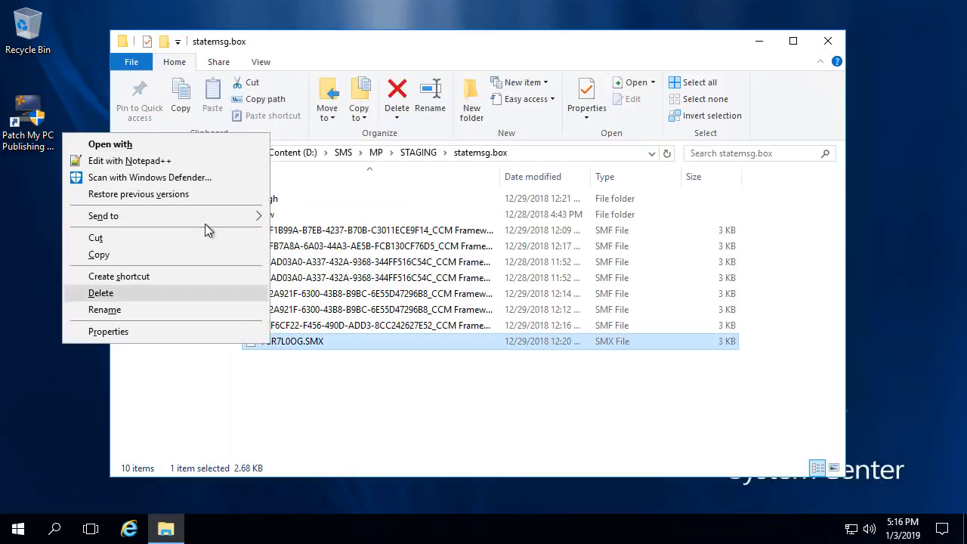
{"action": "left_click", "coordinate": [168, 162]}
{"action": "key", "text": "ctrl+a"}
{"action": "key", "text": "ctrl+alt+shift+b"}
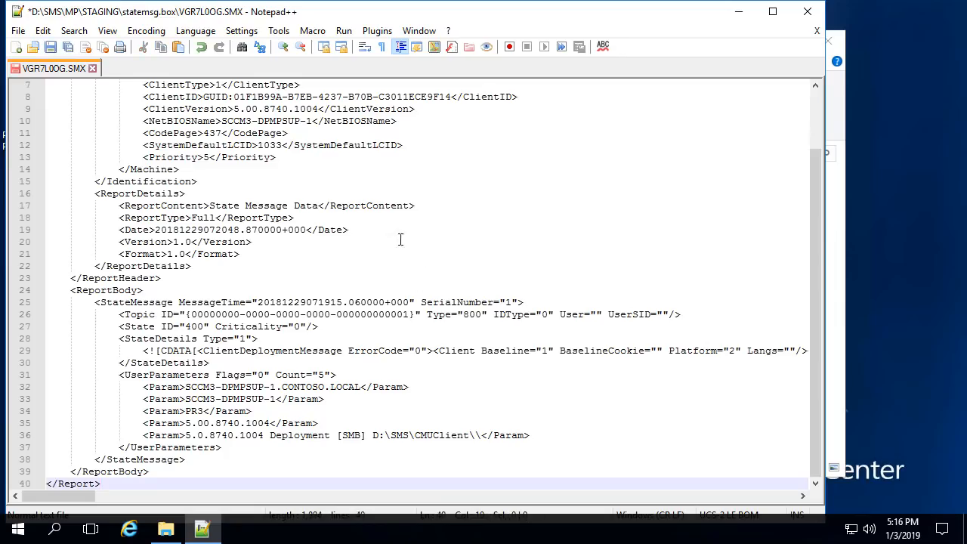
Examine the machine identification details in the state message file, close it and return to the statemsg.box folder.
{"action": "scroll", "coordinate": [384, 228], "scroll_direction": "up", "scroll_amount": 2}
{"action": "left_click", "coordinate": [261, 137]}
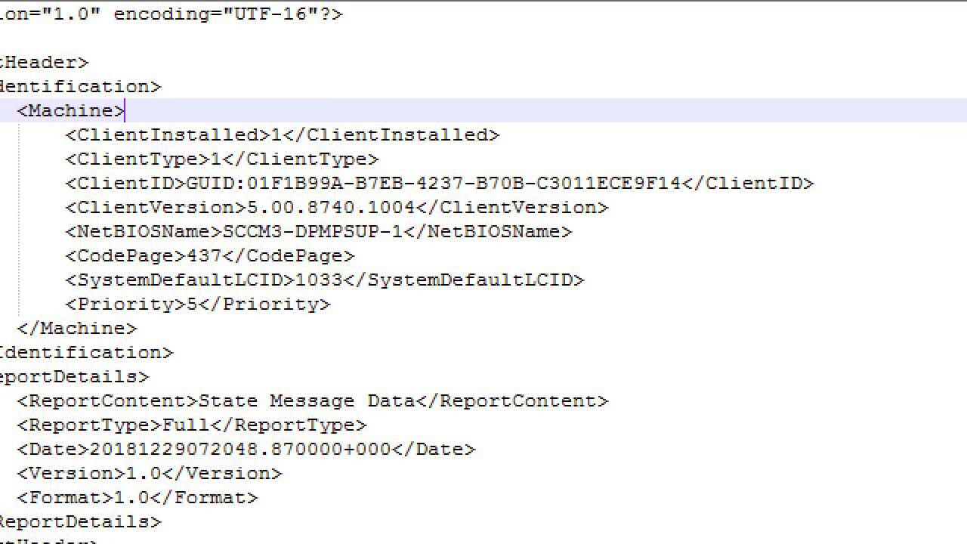
{"action": "left_click_drag", "start_coordinate": [65, 212], "coordinate": [451, 249]}
{"action": "key", "text": "Escape"}
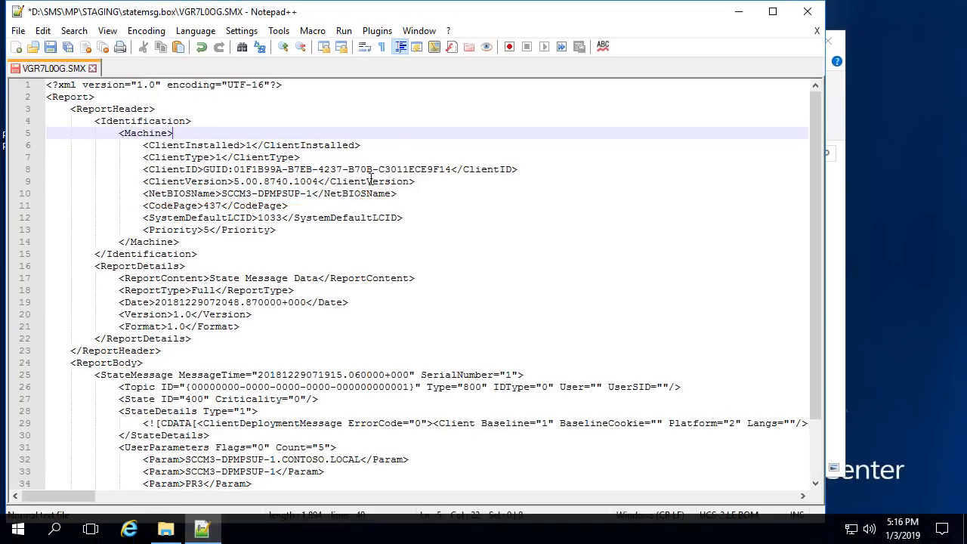
{"action": "left_click", "coordinate": [808, 17]}
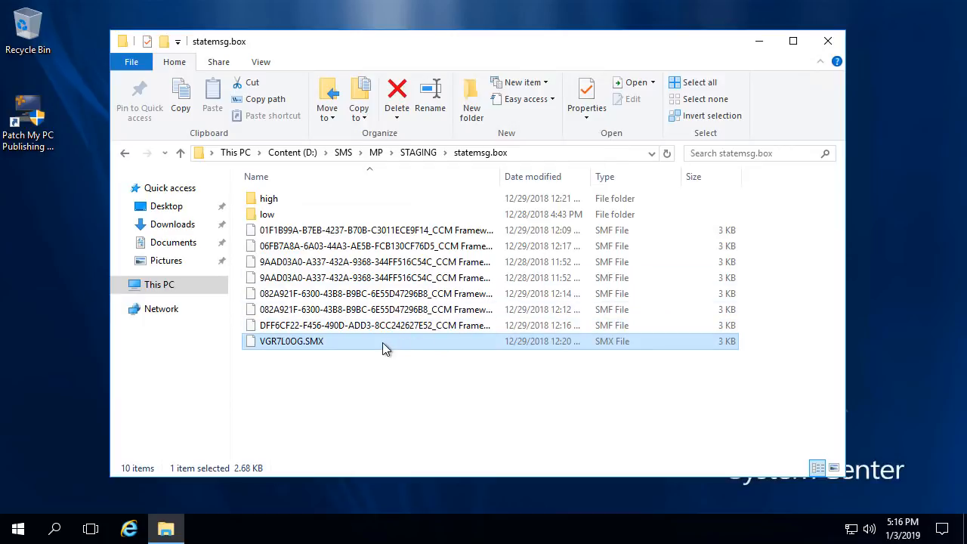
{"action": "mouse_move", "coordinate": [379, 346]}
{"action": "left_click", "coordinate": [490, 408]}
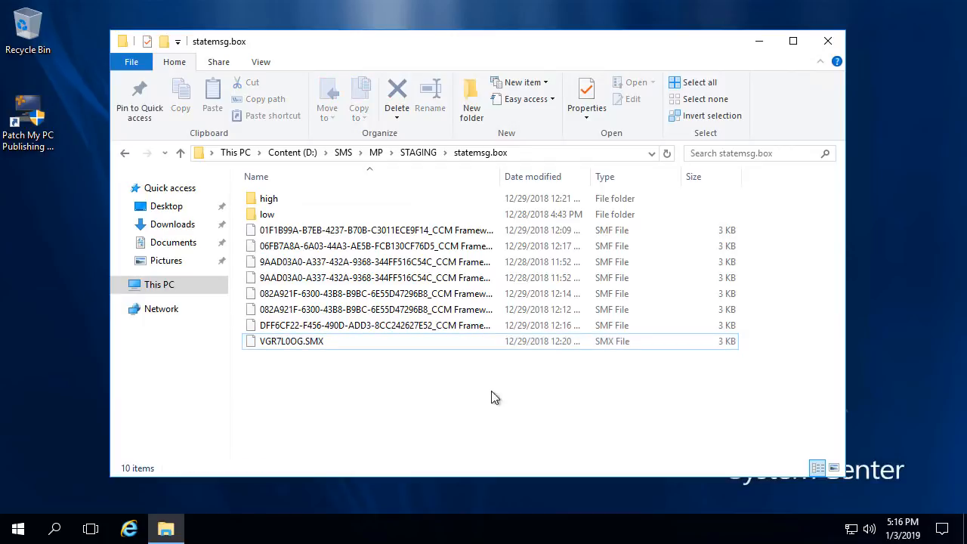
{"action": "mouse_move", "coordinate": [474, 278]}
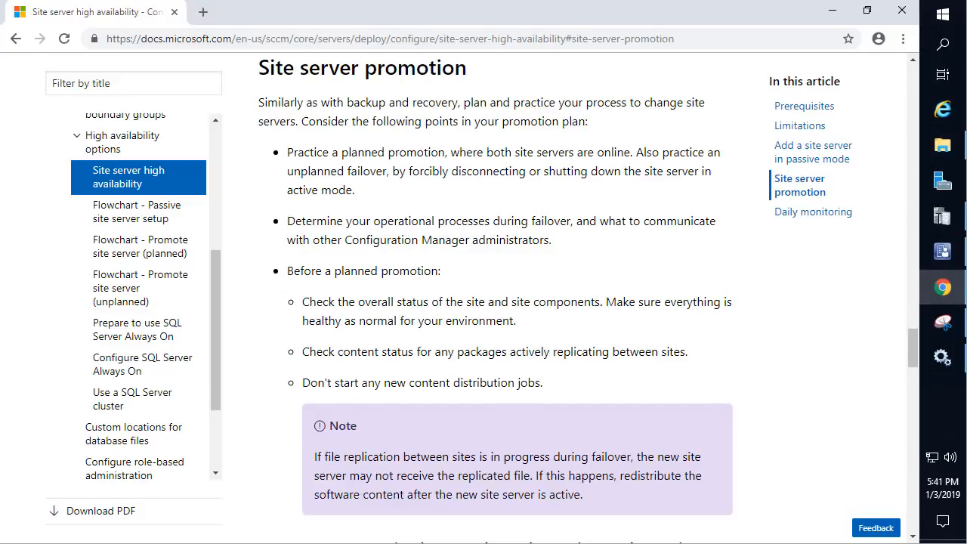
Check the latest entries in FailOverMgr.log, and read the Site server promotion section of the high availability article in Chrome.
{"action": "left_click", "coordinate": [943, 217]}
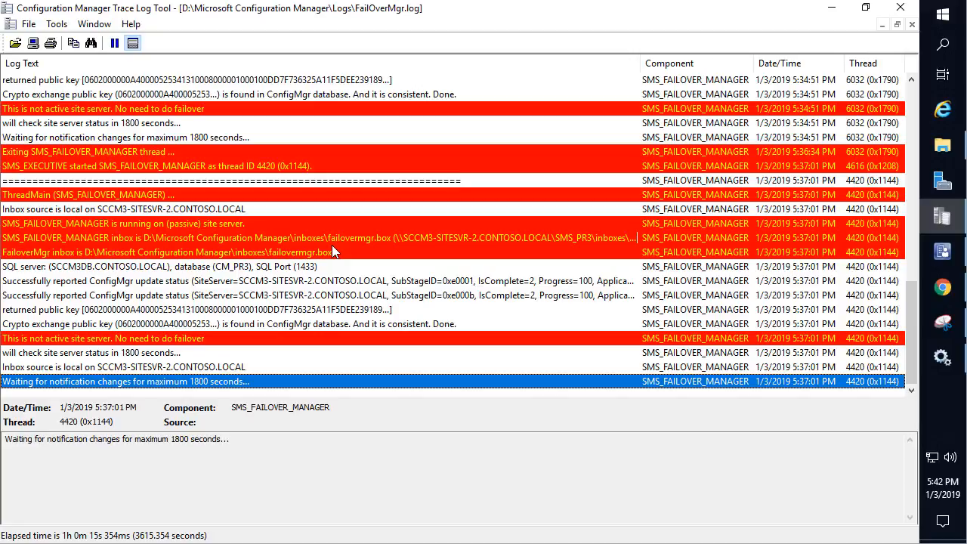
{"action": "left_click", "coordinate": [942, 287]}
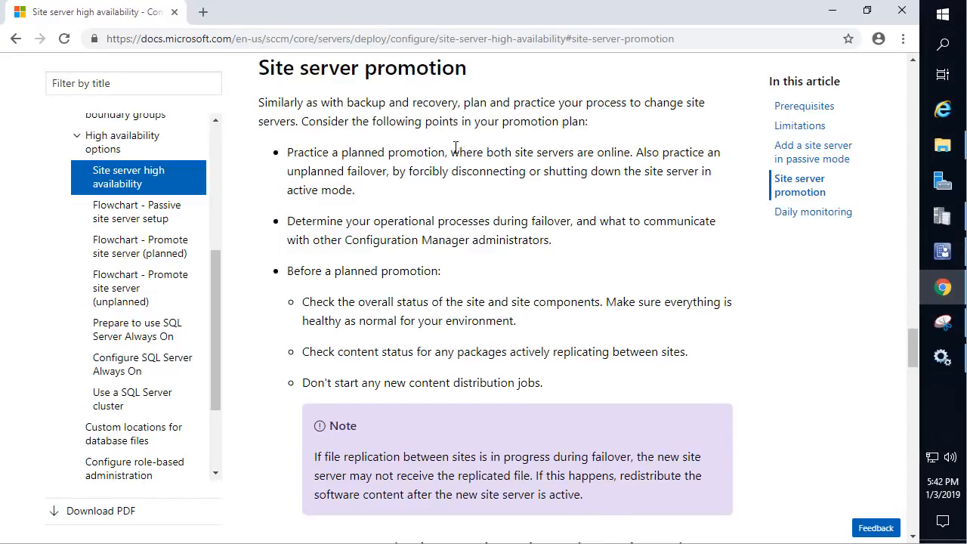
{"action": "scroll", "coordinate": [456, 139], "scroll_direction": "down", "scroll_amount": 15}
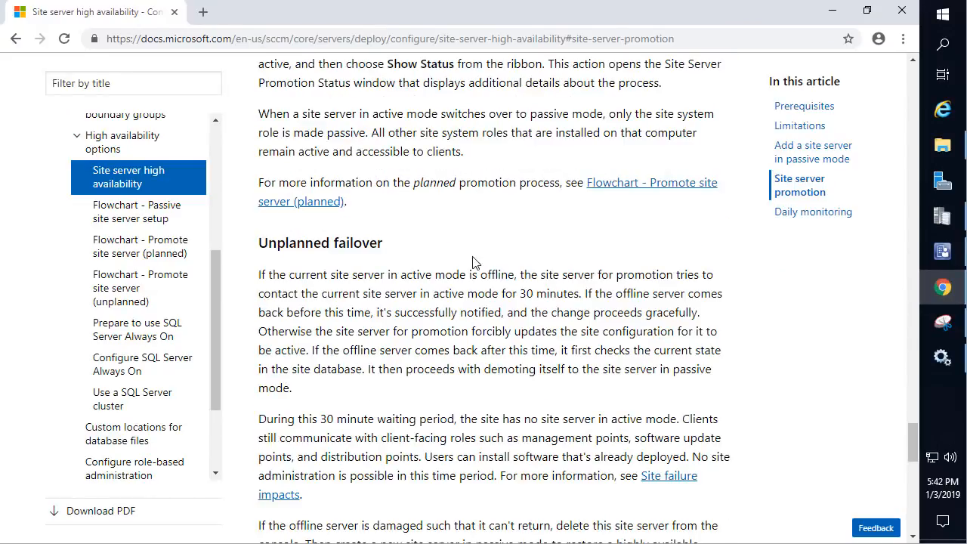
{"action": "scroll", "coordinate": [477, 262], "scroll_direction": "up", "scroll_amount": 15}
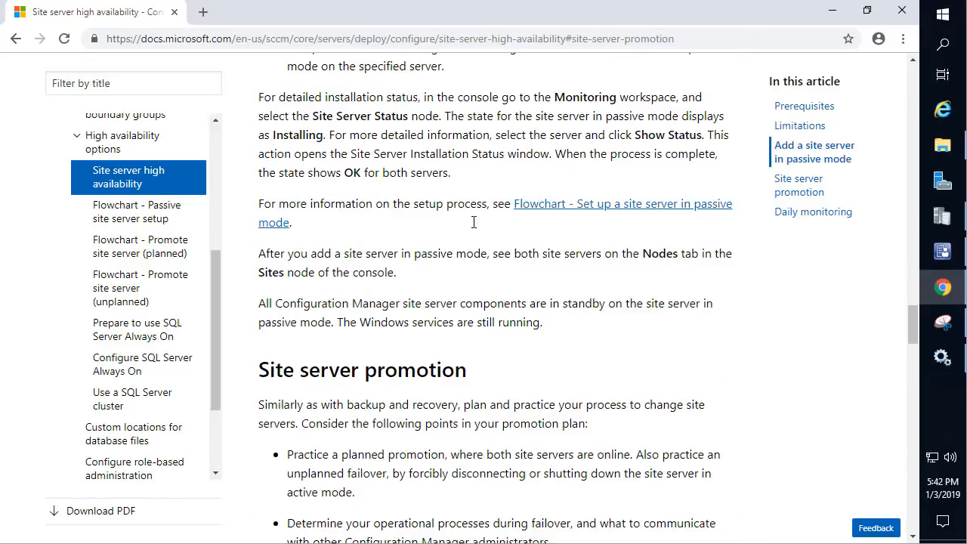
{"action": "left_click", "coordinate": [483, 371]}
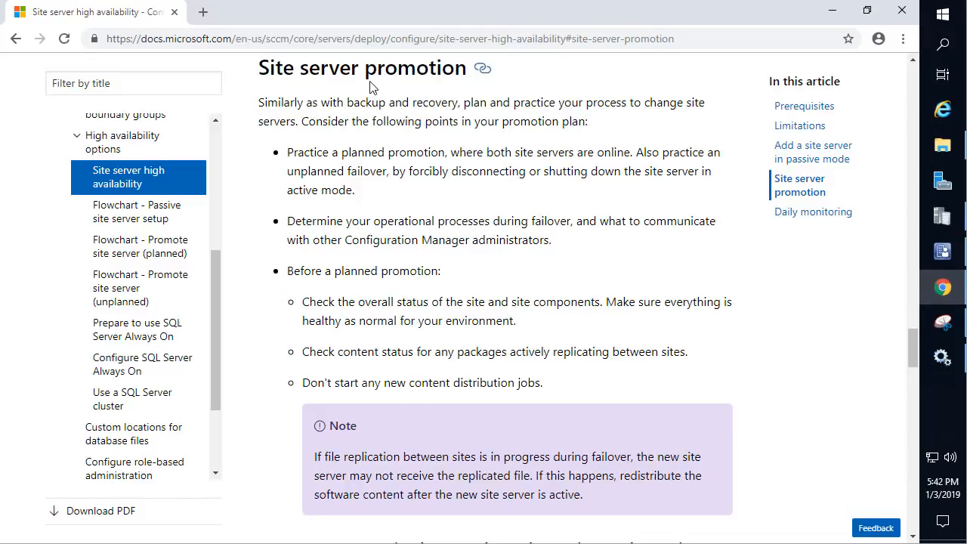
{"action": "scroll", "coordinate": [370, 192], "scroll_direction": "down", "scroll_amount": 1}
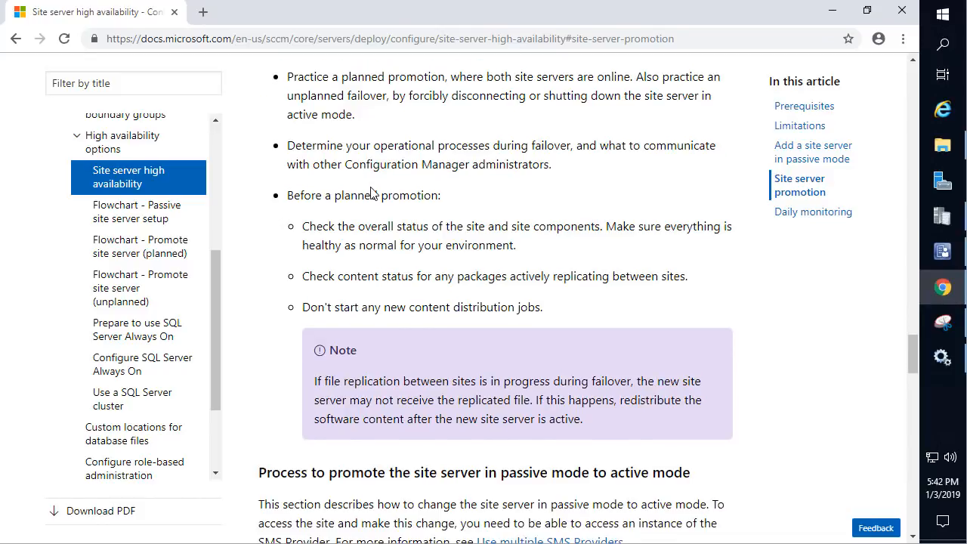
{"action": "scroll", "coordinate": [389, 274], "scroll_direction": "down", "scroll_amount": 3}
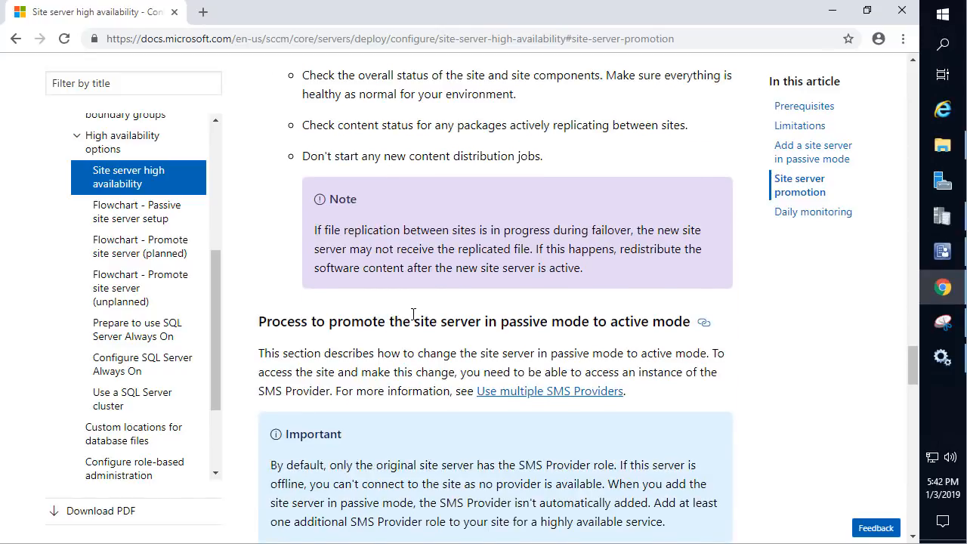
Read the article's section on promoting the site server in passive mode to active mode.
{"action": "left_click", "coordinate": [711, 247]}
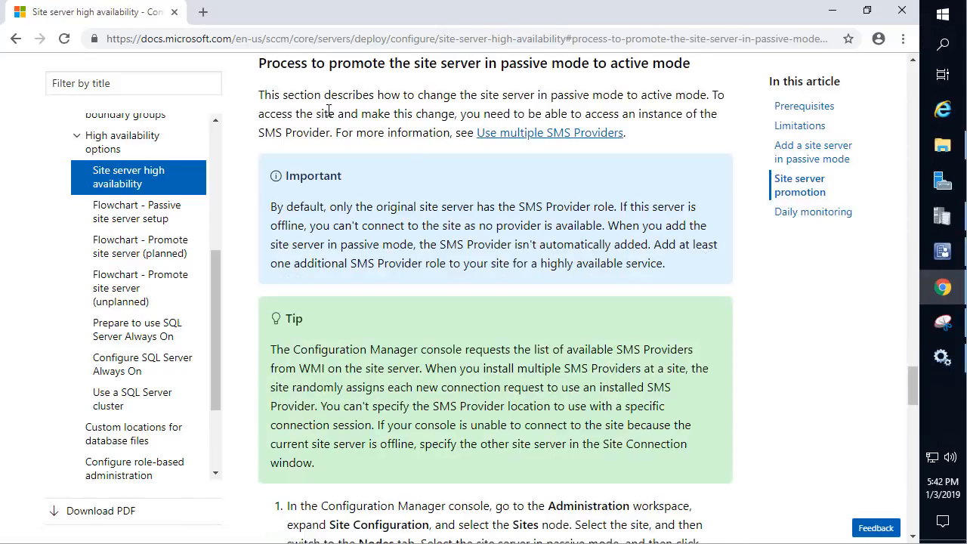
{"action": "scroll", "coordinate": [333, 156], "scroll_direction": "down", "scroll_amount": 3}
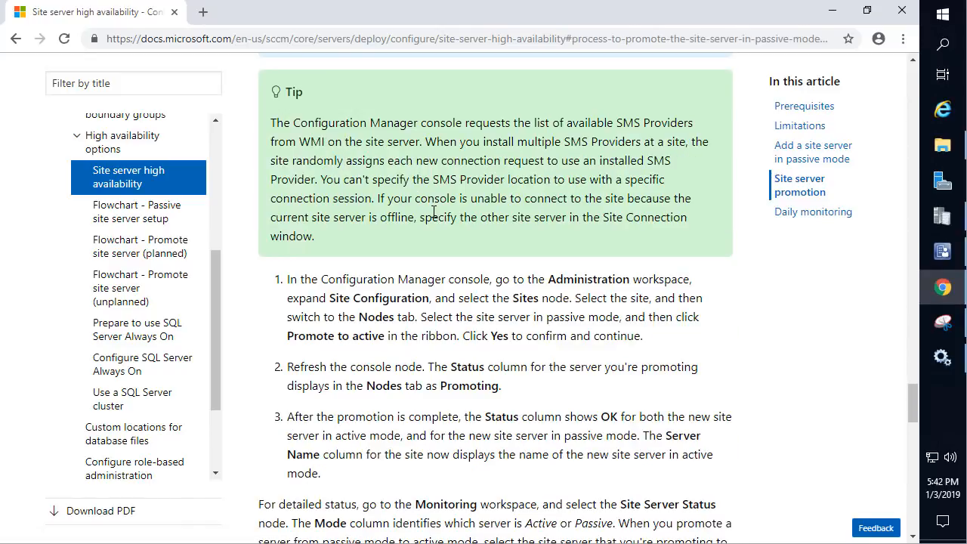
{"action": "scroll", "coordinate": [488, 241], "scroll_direction": "down", "scroll_amount": 4}
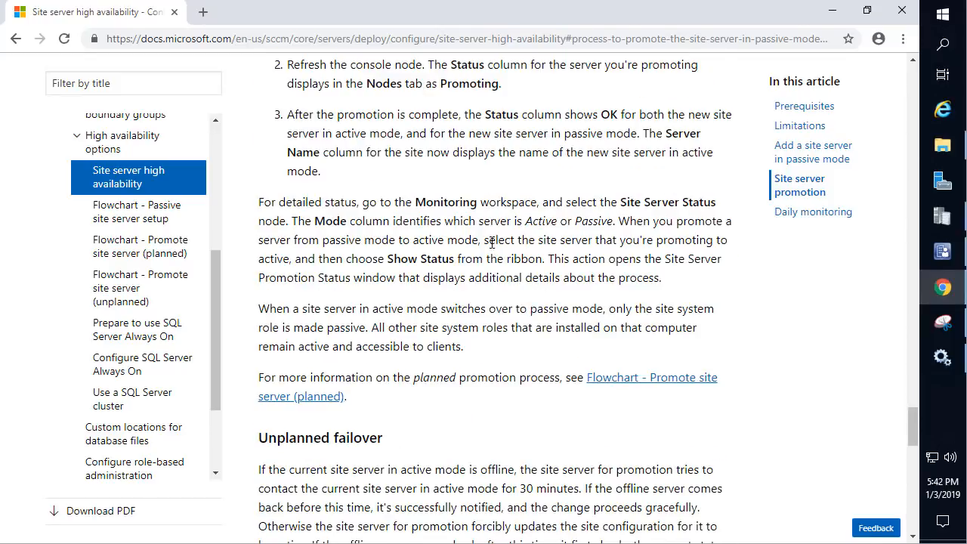
{"action": "scroll", "coordinate": [487, 250], "scroll_direction": "down", "scroll_amount": 2}
Read the Unplanned failover section and mark its first paragraph and the 30-minute contact period.
{"action": "left_click", "coordinate": [399, 287]}
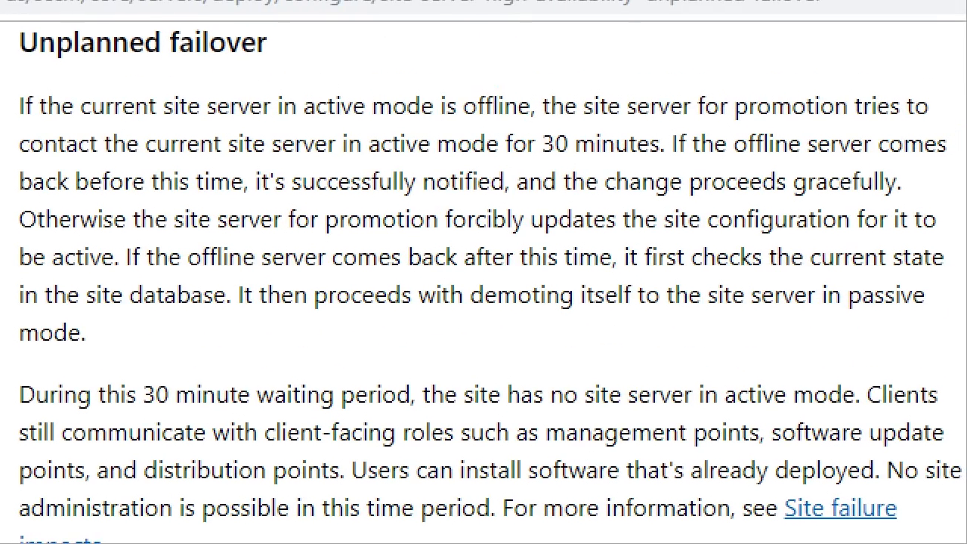
{"action": "left_click_drag", "start_coordinate": [10, 86], "coordinate": [941, 370]}
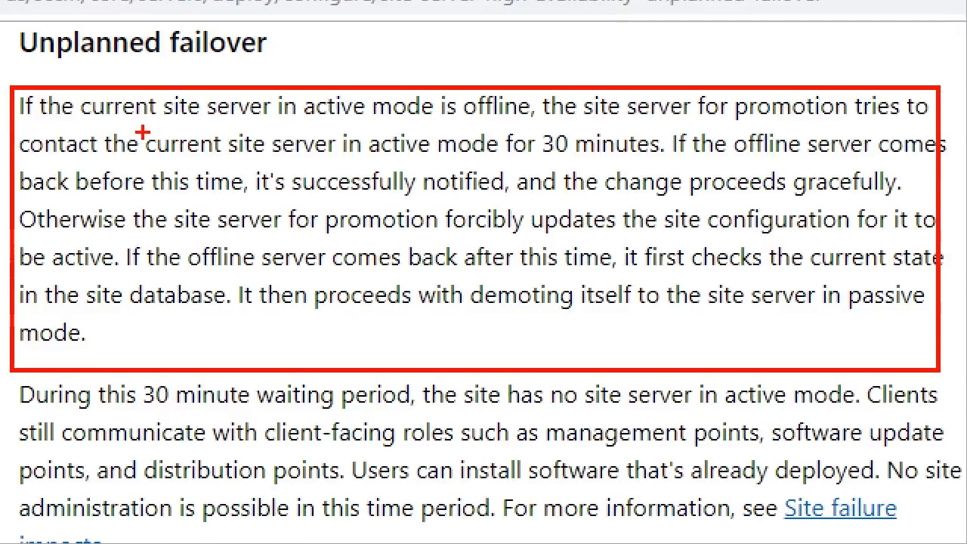
{"action": "mouse_move", "coordinate": [144, 133]}
{"action": "left_mouse_down"}
{"action": "mouse_move", "coordinate": [624, 135]}
{"action": "mouse_move", "coordinate": [666, 155]}
{"action": "left_mouse_up"}
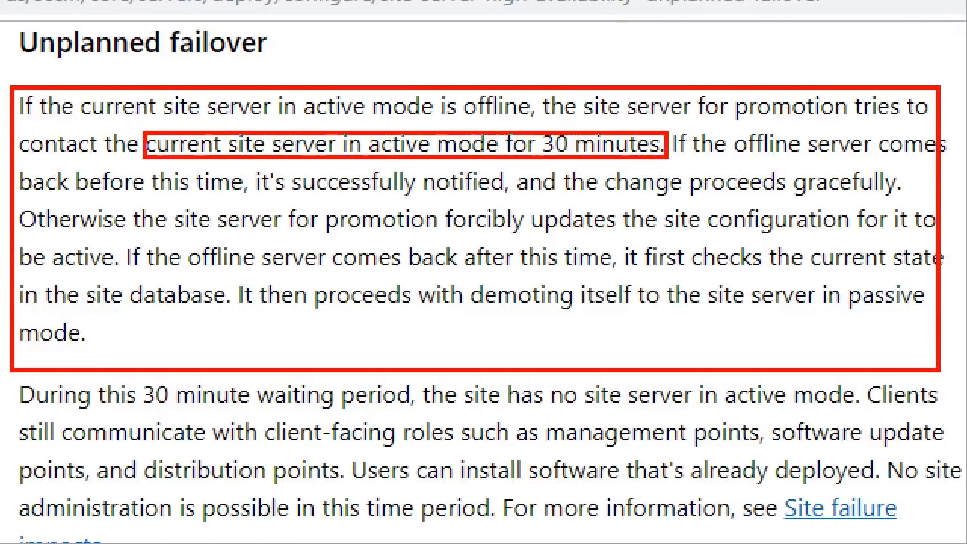
{"action": "mouse_move", "coordinate": [915, 205]}
{"action": "left_mouse_down"}
{"action": "mouse_move", "coordinate": [676, 173]}
{"action": "mouse_move", "coordinate": [684, 163]}
{"action": "left_mouse_up"}
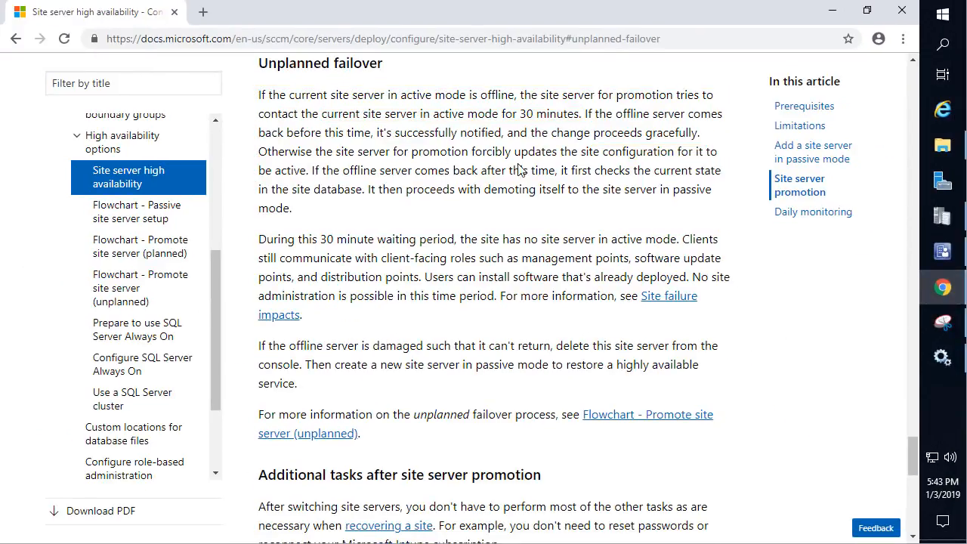
Switch to the Configuration Manager console, show Sites in the Administration workspace and enlarge the Demo Site details pane.
{"action": "left_click", "coordinate": [942, 256]}
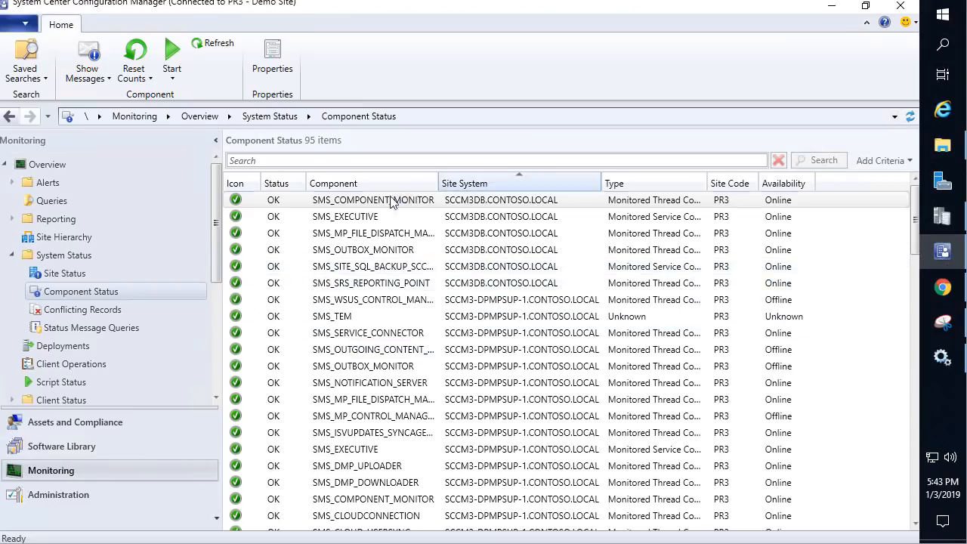
{"action": "left_click", "coordinate": [46, 498]}
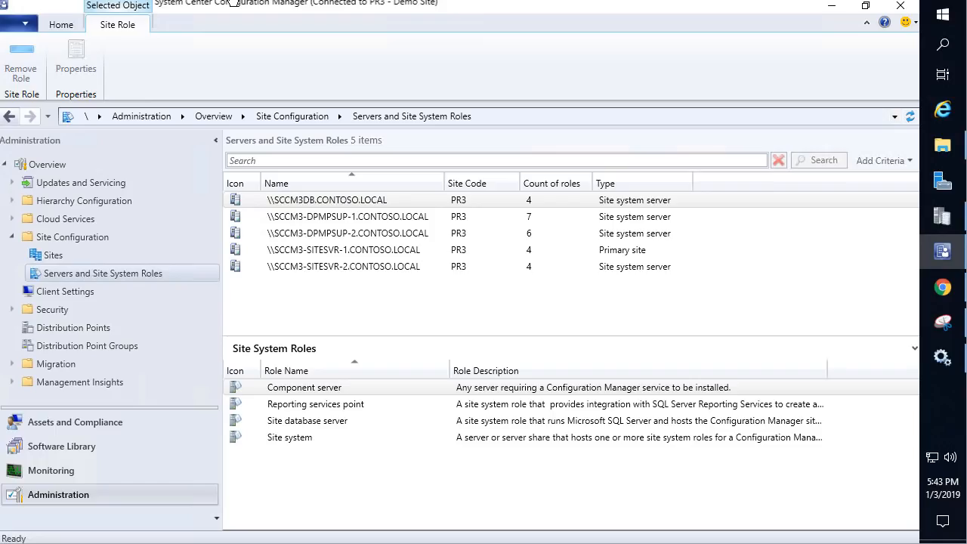
{"action": "left_click", "coordinate": [66, 258]}
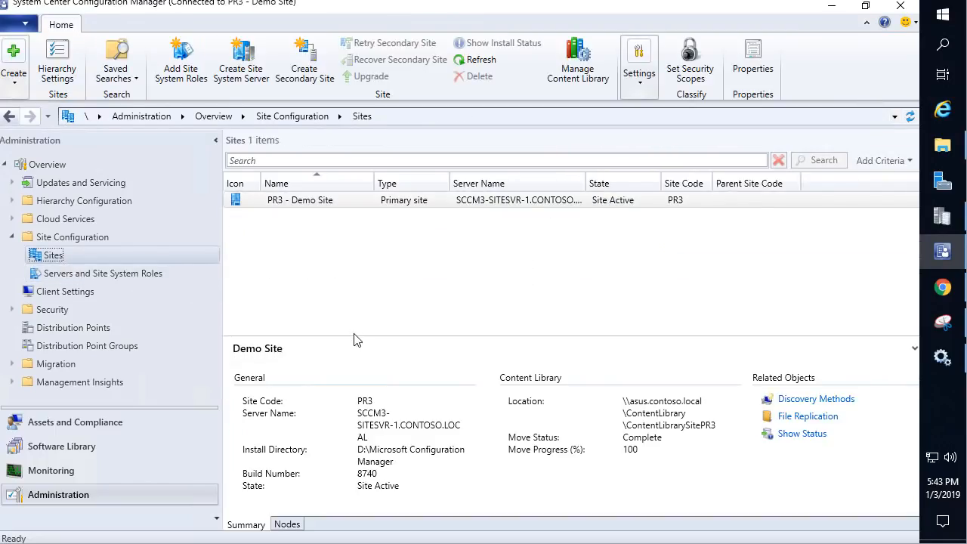
{"action": "left_click_drag", "start_coordinate": [354, 336], "coordinate": [351, 276]}
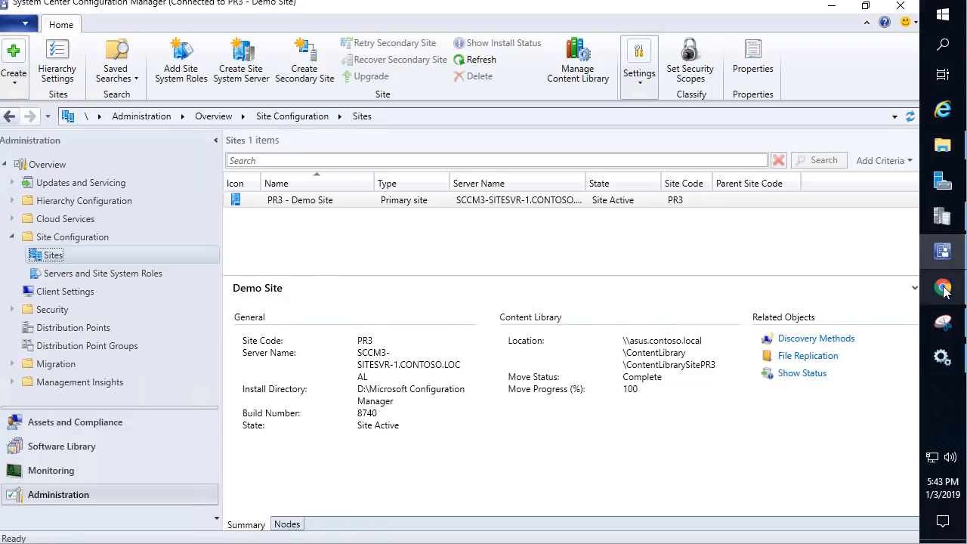
Promote the passive node SCCM3-SITESVR-2.CONTOSO.LOCAL of the PR3 - Demo Site to active and confirm the promotion.
{"action": "mouse_move", "coordinate": [934, 293]}
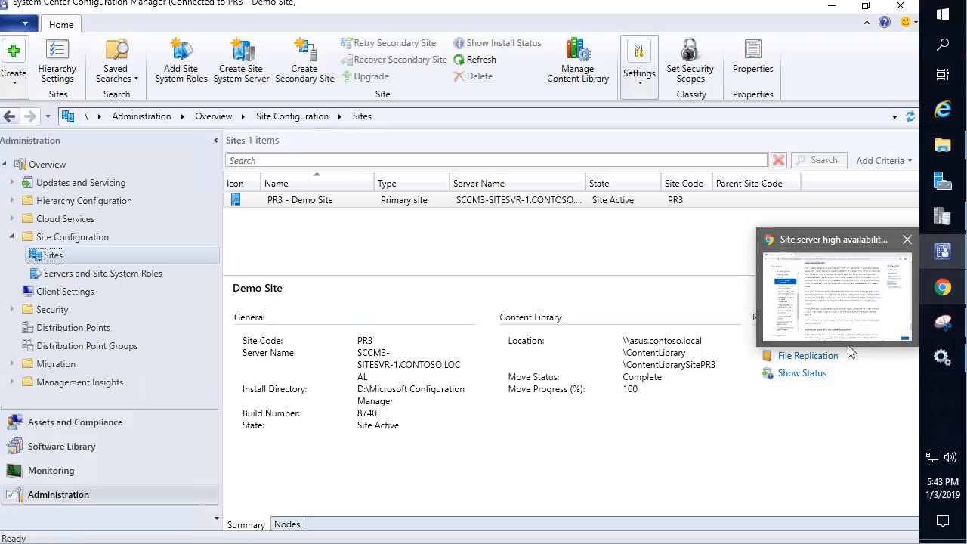
{"action": "left_click", "coordinate": [321, 204]}
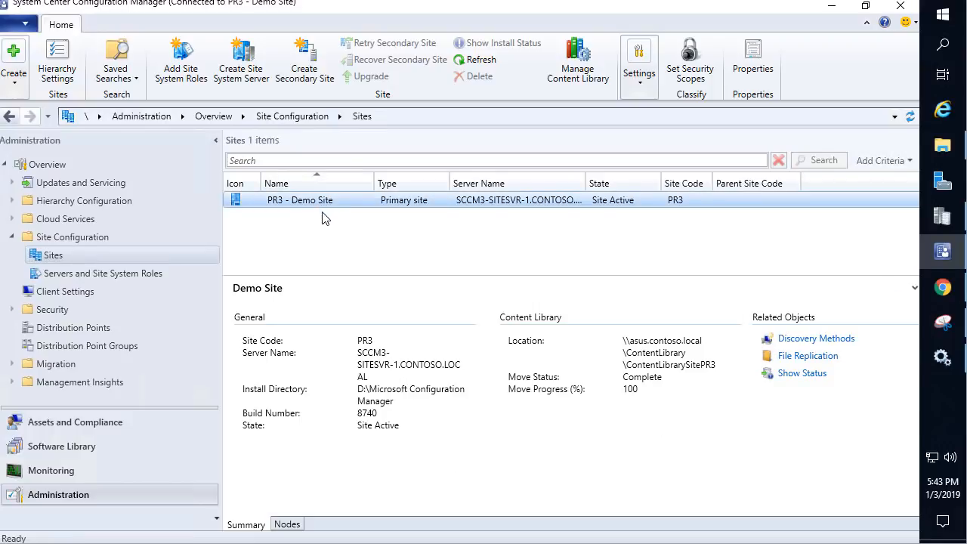
{"action": "left_click", "coordinate": [286, 523]}
{"action": "left_click_drag", "start_coordinate": [330, 310], "coordinate": [473, 312]}
{"action": "left_click", "coordinate": [409, 348]}
{"action": "right_click", "coordinate": [388, 346]}
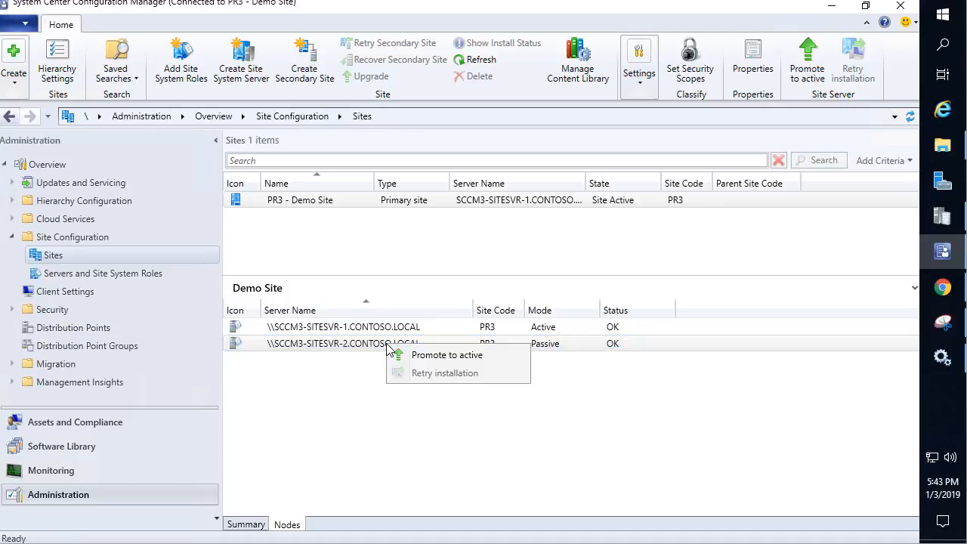
{"action": "left_click", "coordinate": [449, 357]}
{"action": "left_click", "coordinate": [503, 346]}
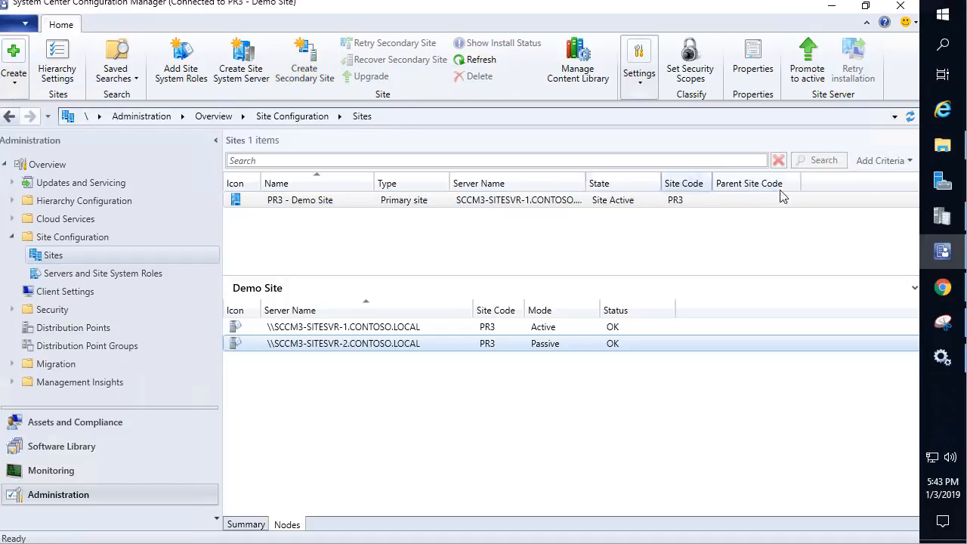
Check the latest failover entries in FailOverMgr.log, and return to the Demo Site nodes in the Configuration Manager console.
{"action": "mouse_move", "coordinate": [944, 150]}
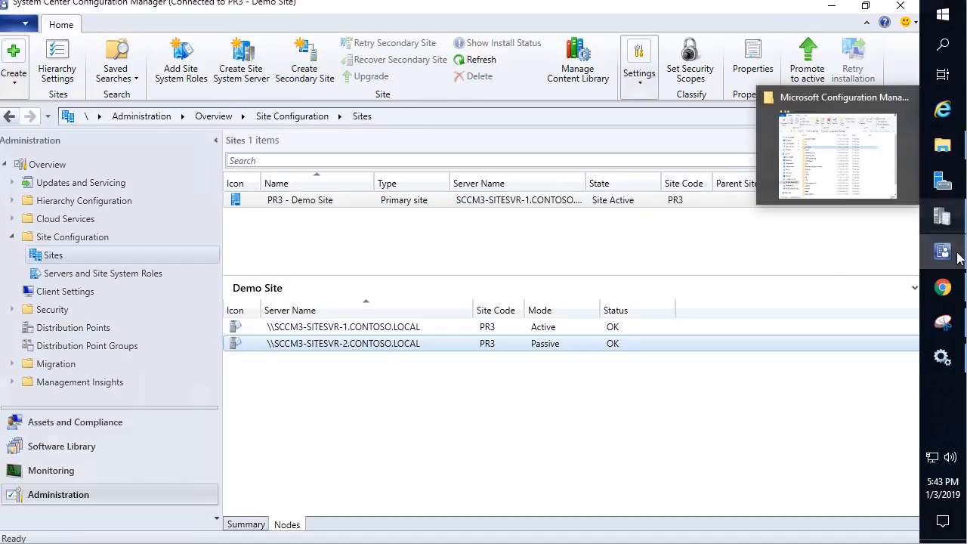
{"action": "left_click", "coordinate": [942, 217]}
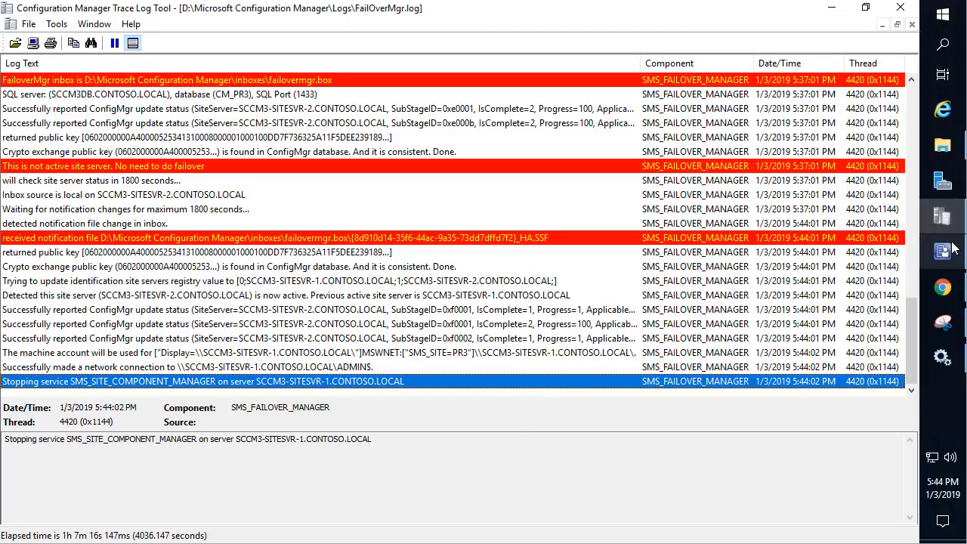
{"action": "left_click", "coordinate": [944, 254]}
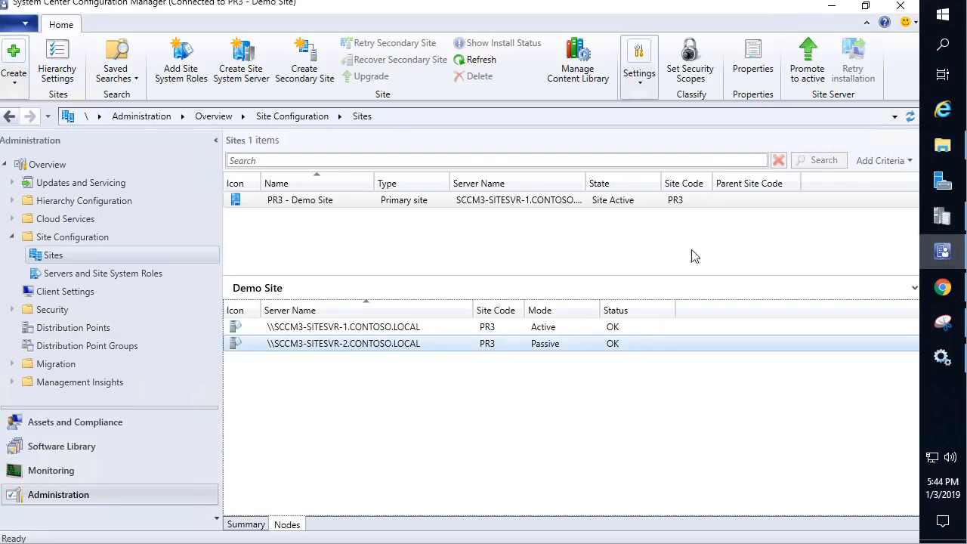
{"action": "left_click", "coordinate": [444, 341]}
Show the detailed installation status of SCCM3-SITESVR-2 under Site Server Status and examine its Promotion tasks, including stopping the ConfigMgr services.
{"action": "left_click", "coordinate": [50, 470]}
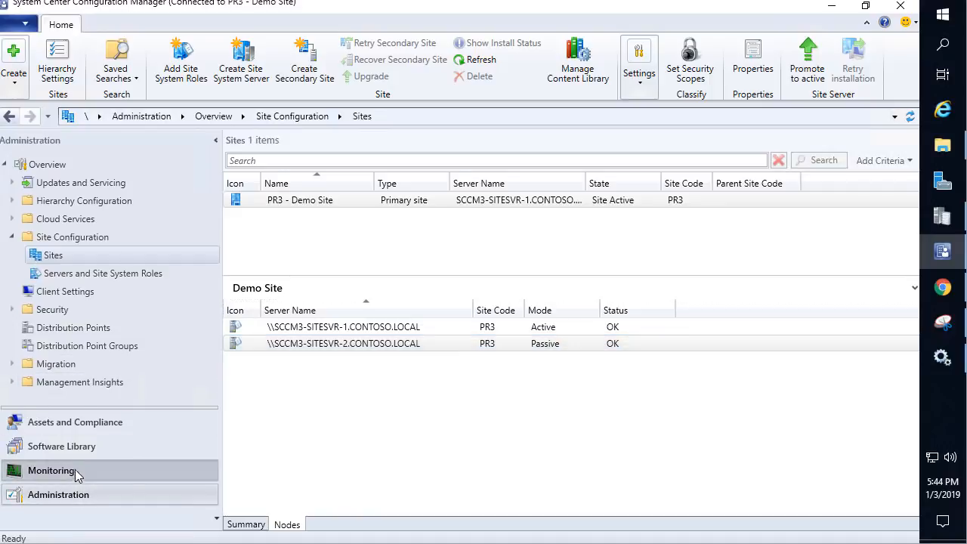
{"action": "scroll", "coordinate": [112, 285], "scroll_direction": "down", "scroll_amount": 2}
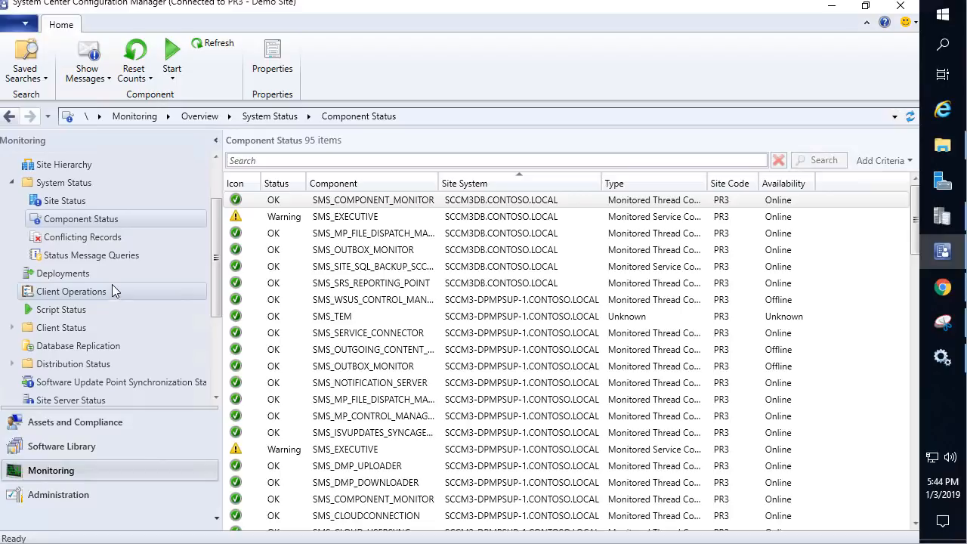
{"action": "scroll", "coordinate": [78, 313], "scroll_direction": "down", "scroll_amount": 1}
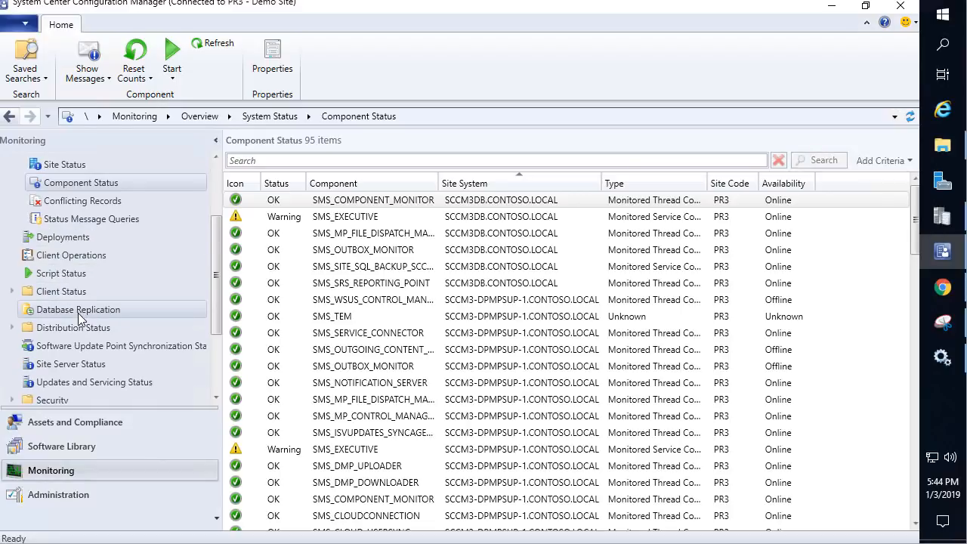
{"action": "left_click", "coordinate": [72, 364]}
{"action": "left_click", "coordinate": [360, 198]}
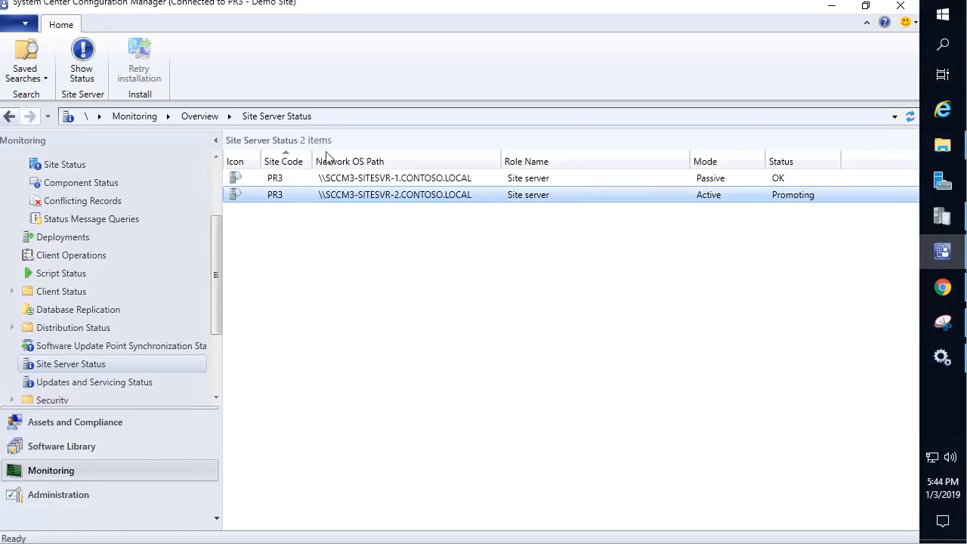
{"action": "left_click", "coordinate": [83, 57]}
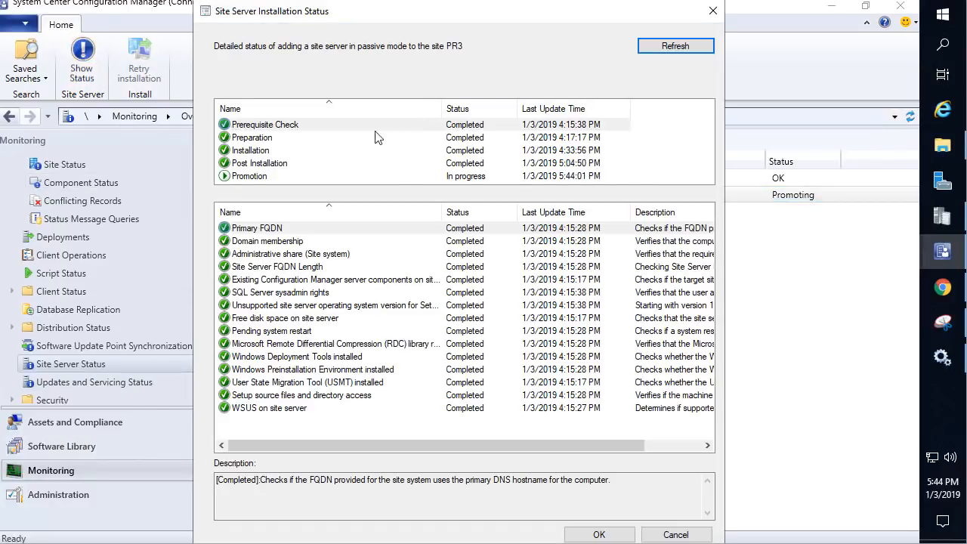
{"action": "left_click", "coordinate": [256, 175]}
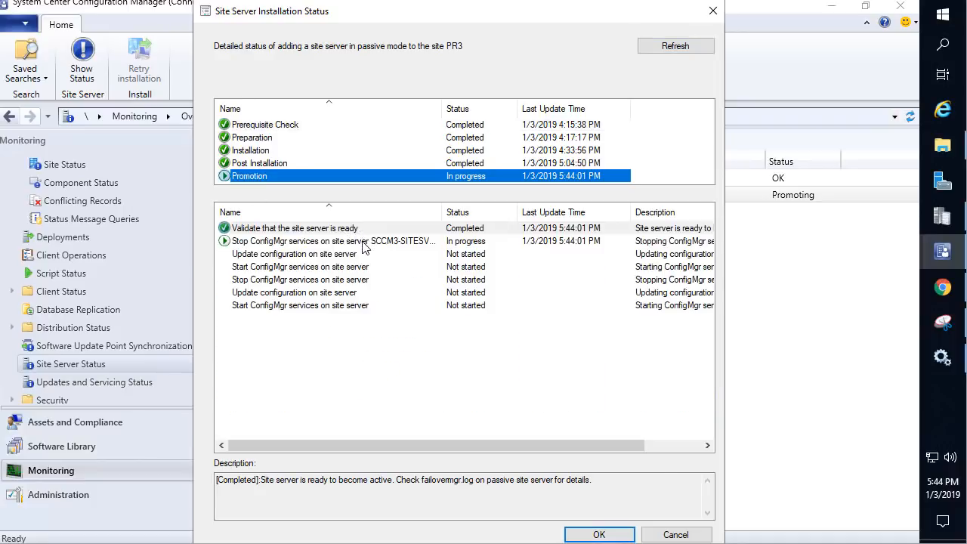
{"action": "left_click", "coordinate": [366, 241]}
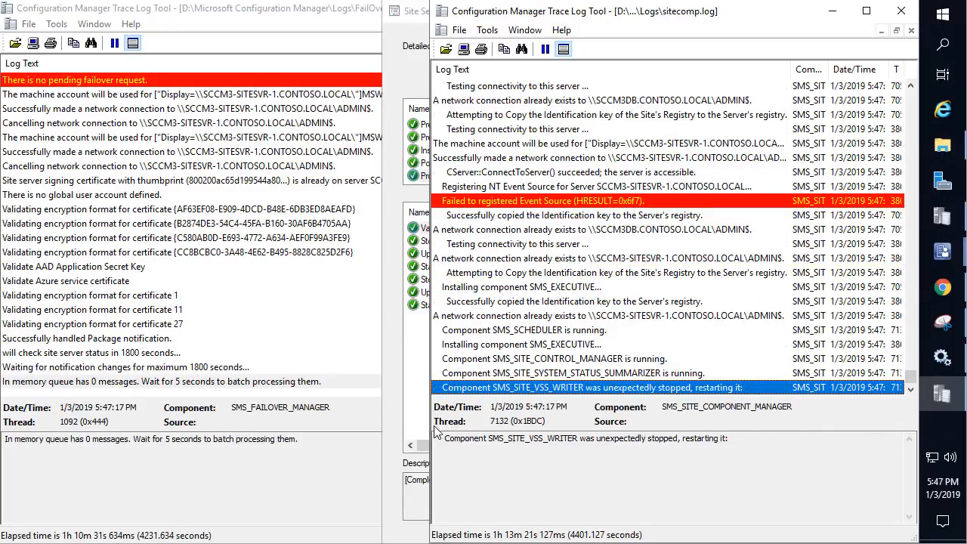
Examine the last promotion task, refresh and close the Site Server Installation Status, and widen the sitecomp.log window.
{"action": "left_click", "coordinate": [417, 306]}
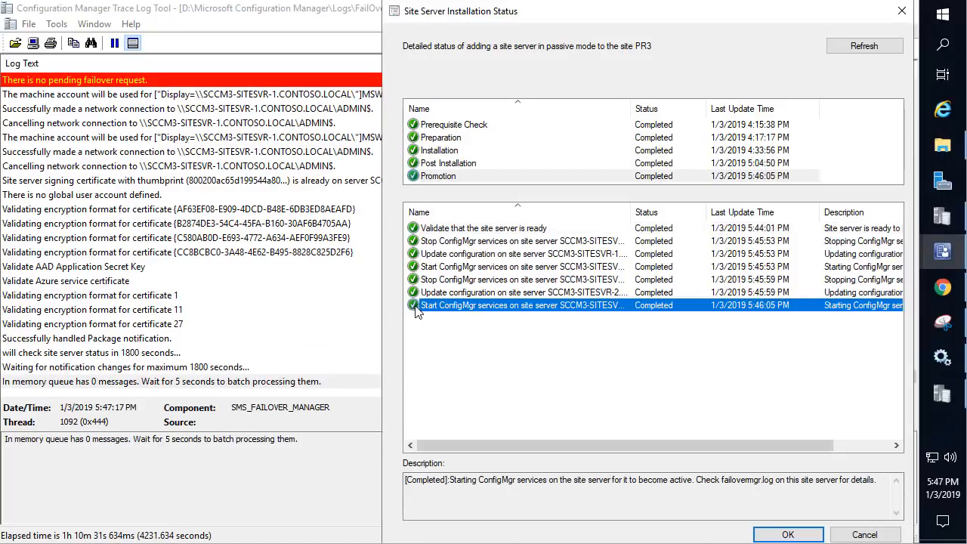
{"action": "left_click", "coordinate": [855, 46]}
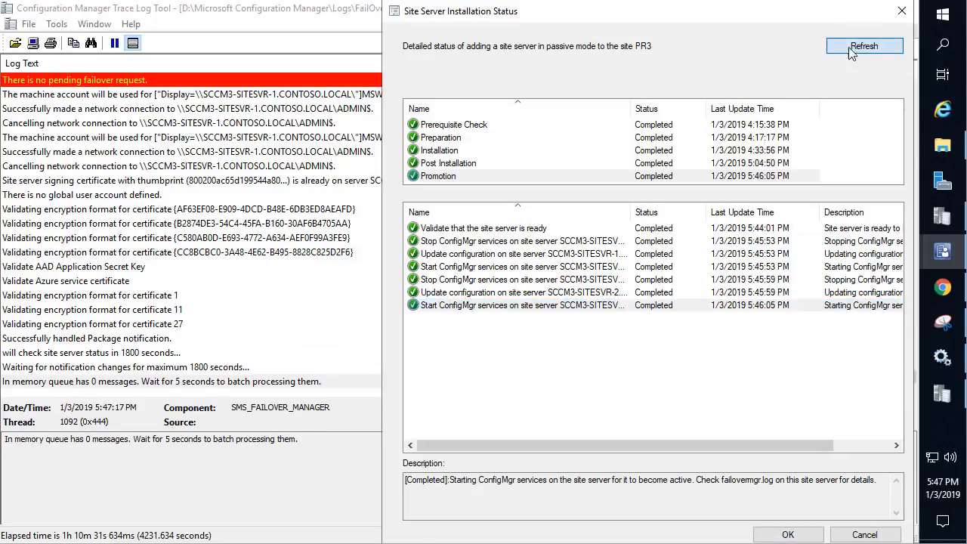
{"action": "left_click", "coordinate": [789, 534]}
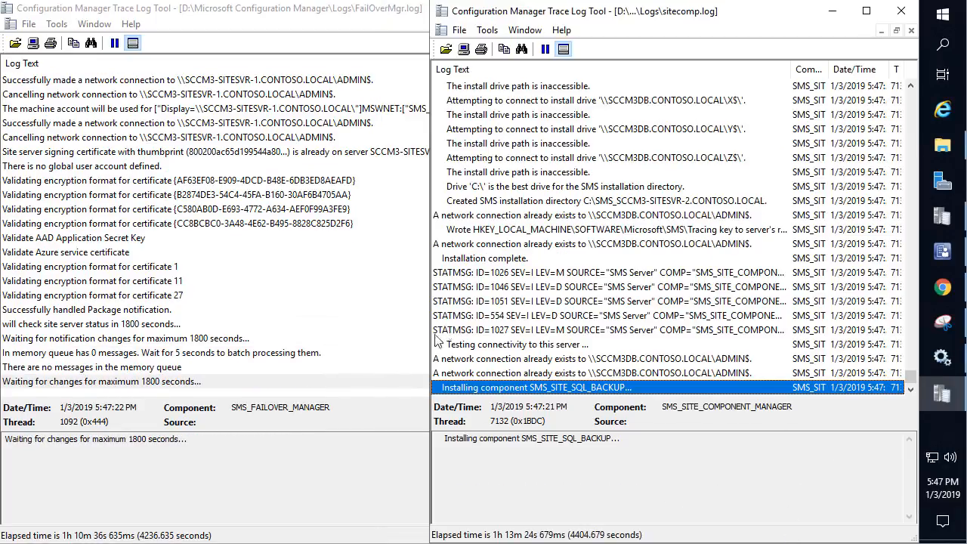
{"action": "left_click_drag", "start_coordinate": [431, 331], "coordinate": [308, 329]}
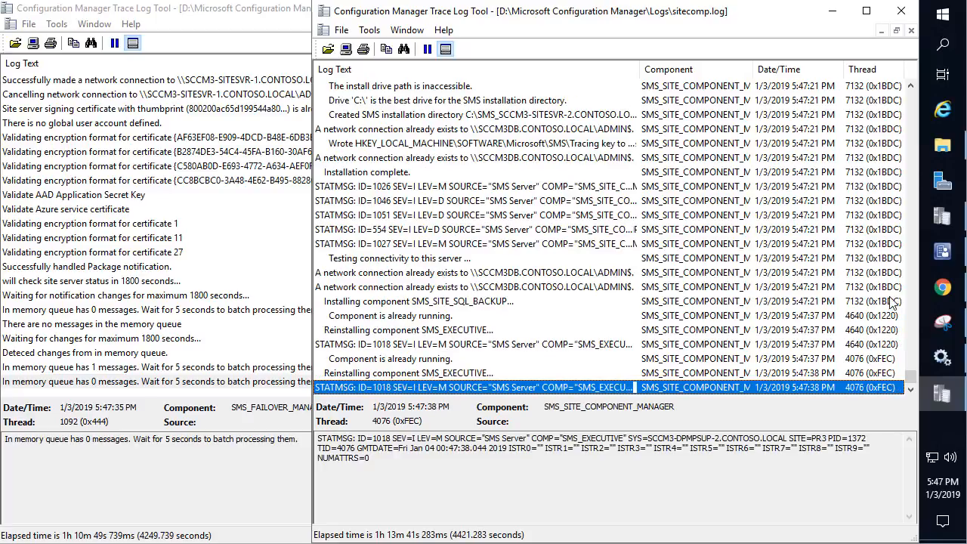
Switch to File Explorer and look through the log files in the Microsoft Configuration Manager Logs folder.
{"action": "left_click", "coordinate": [950, 151]}
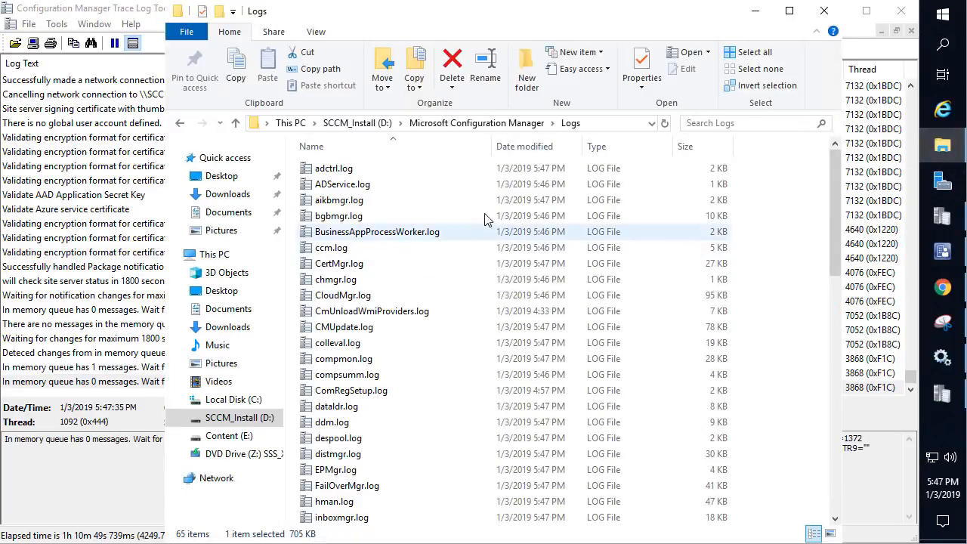
{"action": "scroll", "coordinate": [484, 227], "scroll_direction": "down", "scroll_amount": 14}
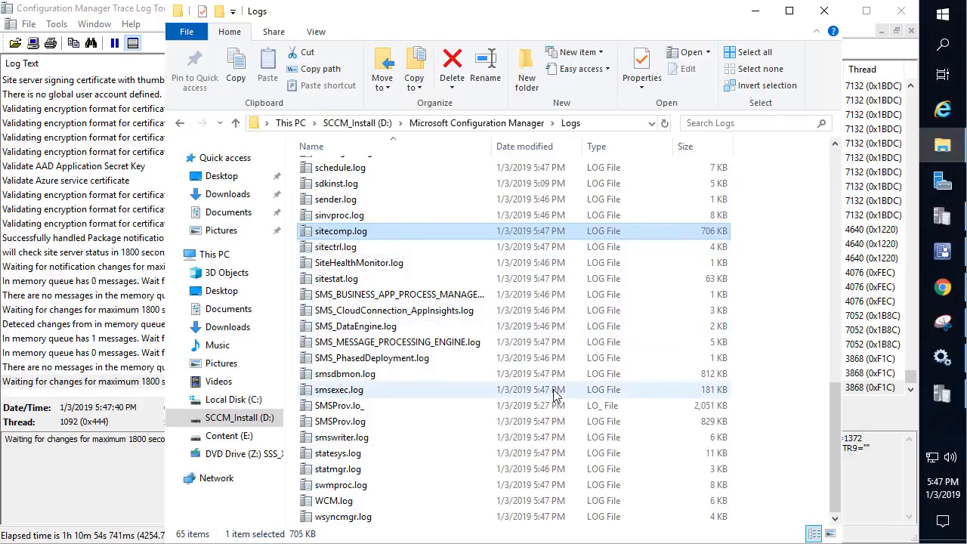
{"action": "scroll", "coordinate": [514, 234], "scroll_direction": "up", "scroll_amount": 14}
Open the inboxes folder of Microsoft Configuration Manager and look through its subfolders.
{"action": "left_click", "coordinate": [434, 123]}
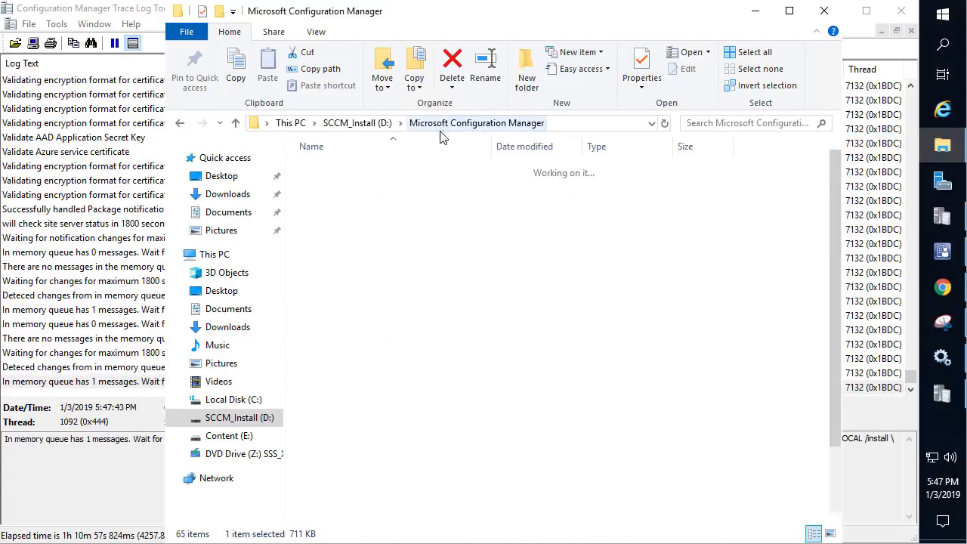
{"action": "left_click", "coordinate": [380, 260]}
{"action": "key", "text": "i"}
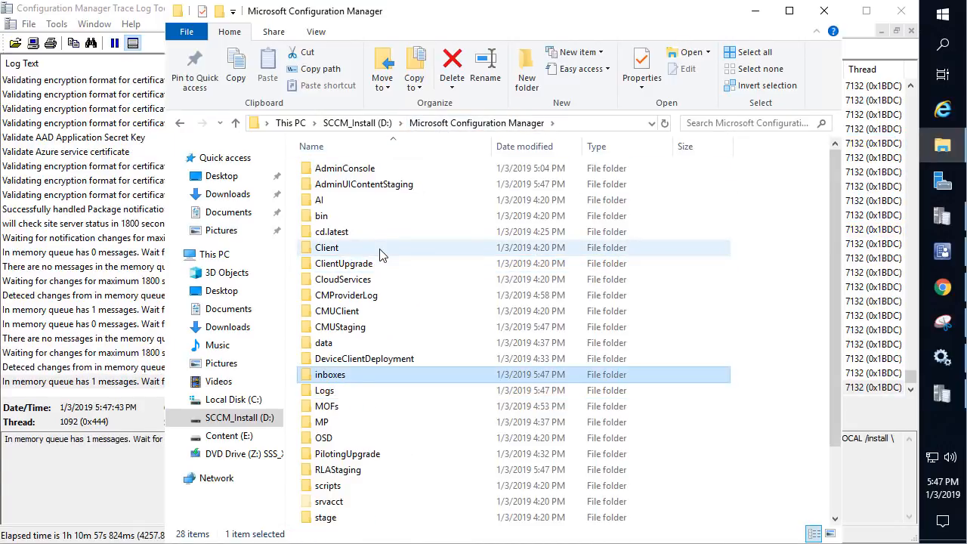
{"action": "key", "text": "Return"}
{"action": "scroll", "coordinate": [380, 256], "scroll_direction": "down", "scroll_amount": 9}
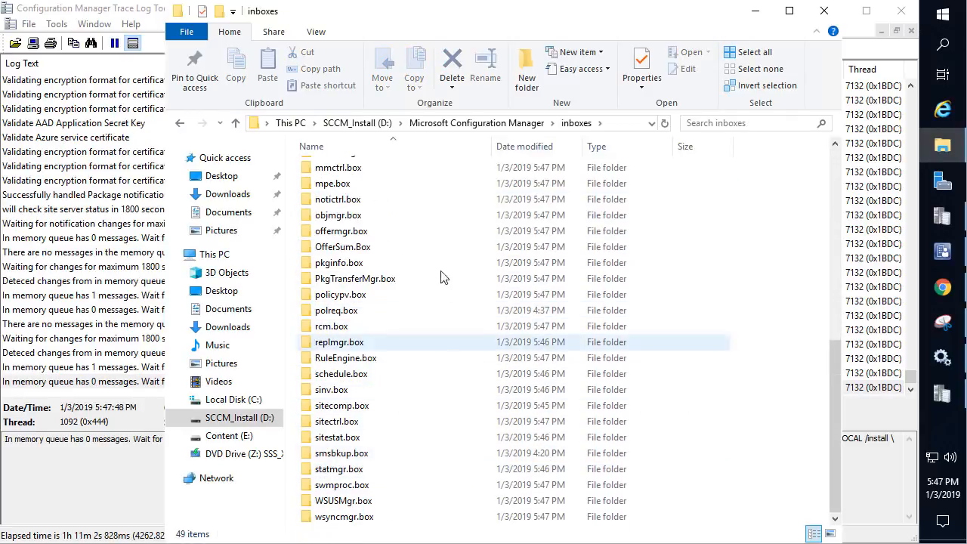
{"action": "scroll", "coordinate": [428, 287], "scroll_direction": "up", "scroll_amount": 9}
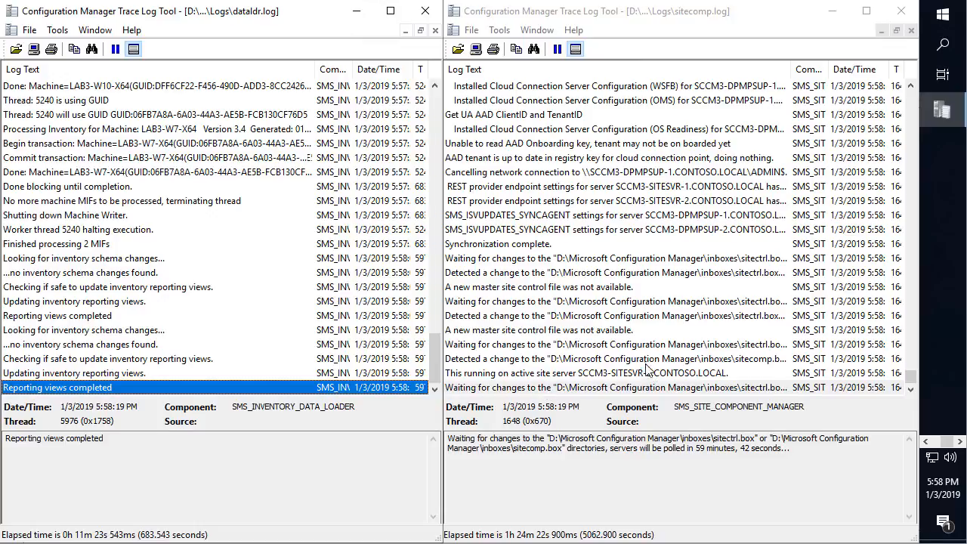
Review the inventory processing entries for LAB3-W10-X64 and the earlier entries in dataldr.log, and close both log windows.
{"action": "left_click", "coordinate": [612, 233]}
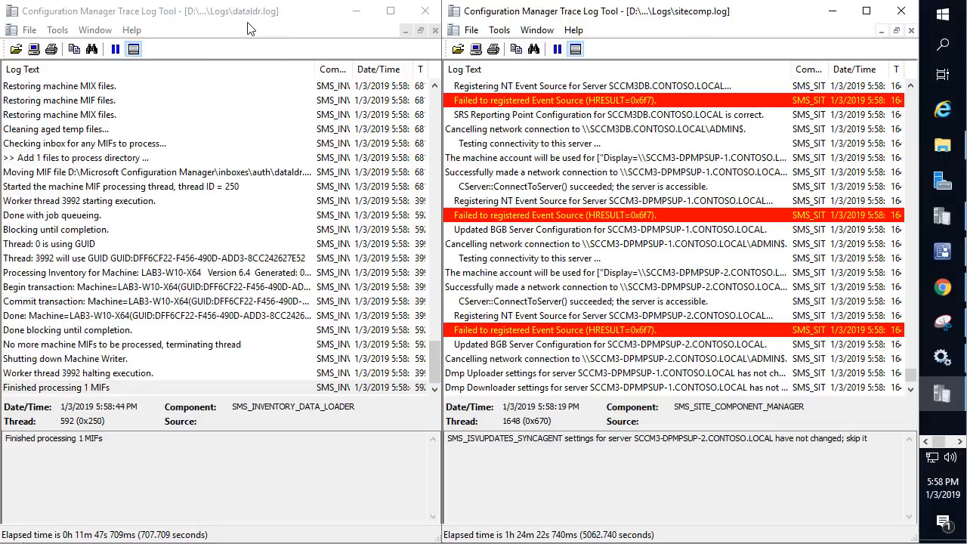
{"action": "left_click", "coordinate": [230, 274]}
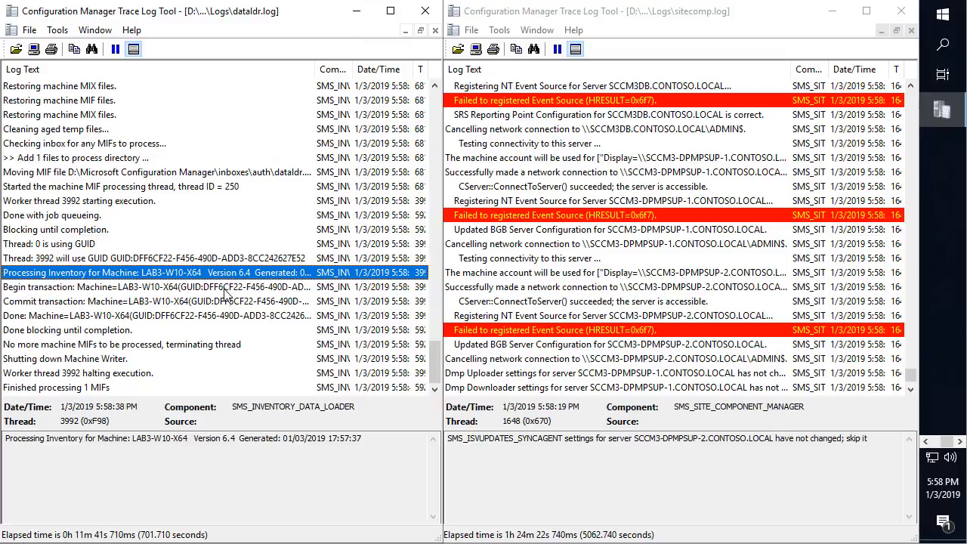
{"action": "left_click", "coordinate": [162, 304]}
{"action": "left_click", "coordinate": [169, 273]}
{"action": "scroll", "coordinate": [197, 274], "scroll_direction": "up", "scroll_amount": 3}
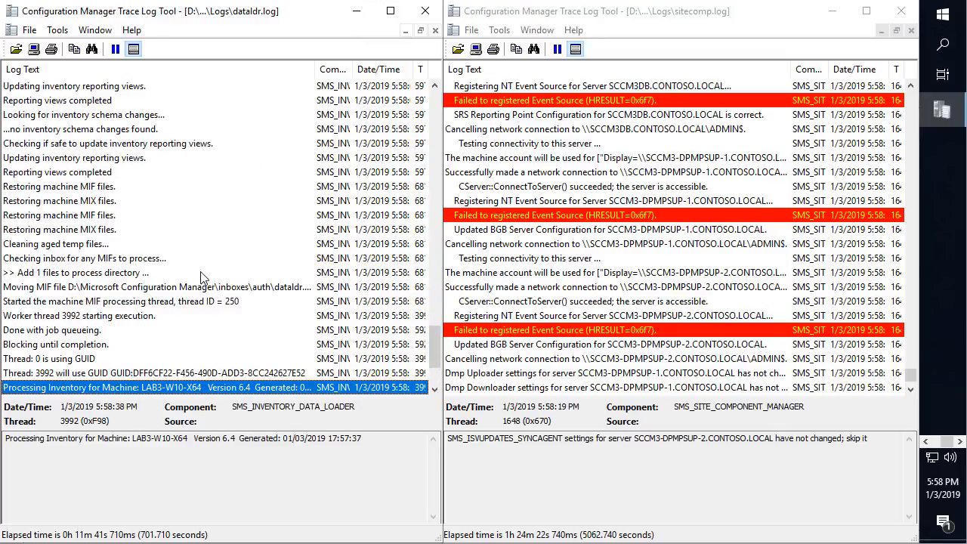
{"action": "scroll", "coordinate": [202, 276], "scroll_direction": "up", "scroll_amount": 6}
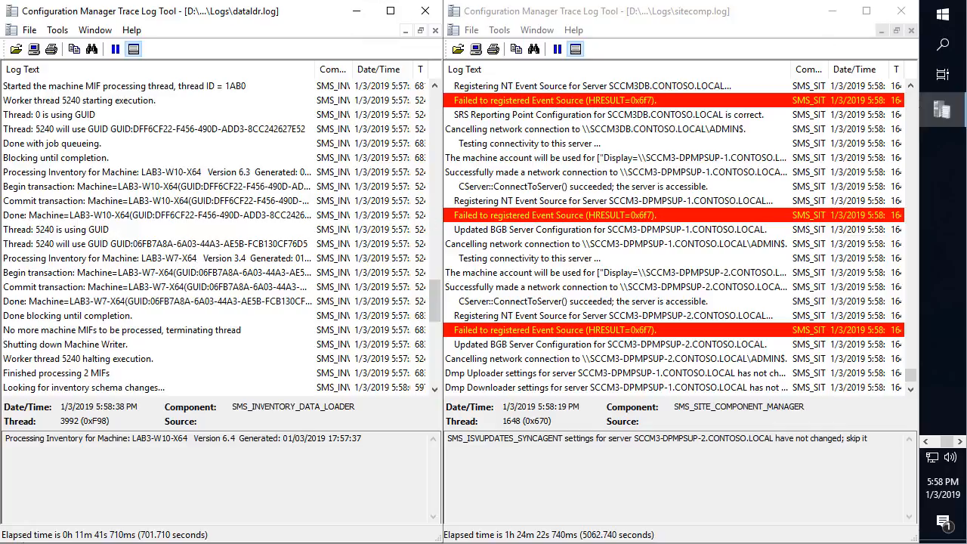
{"action": "left_click", "coordinate": [900, 11]}
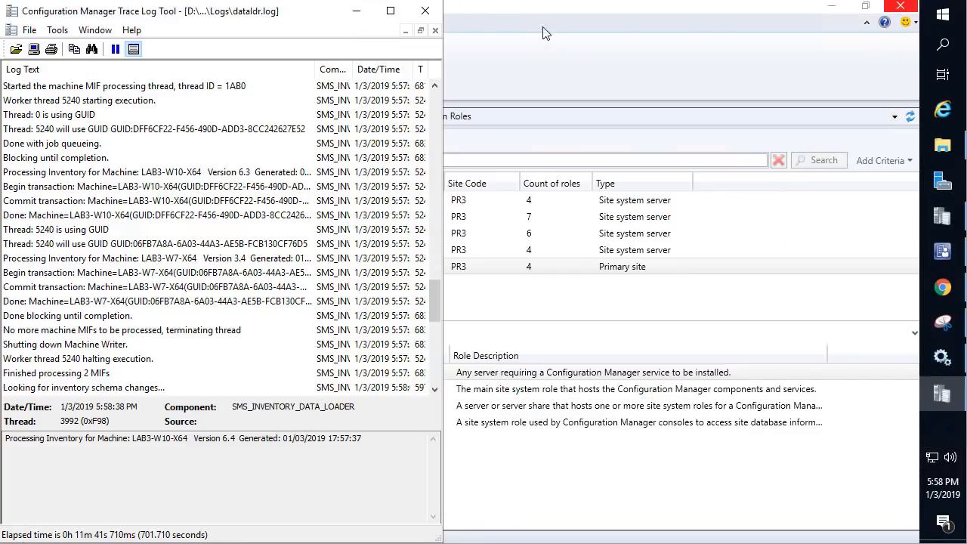
{"action": "left_click", "coordinate": [426, 11]}
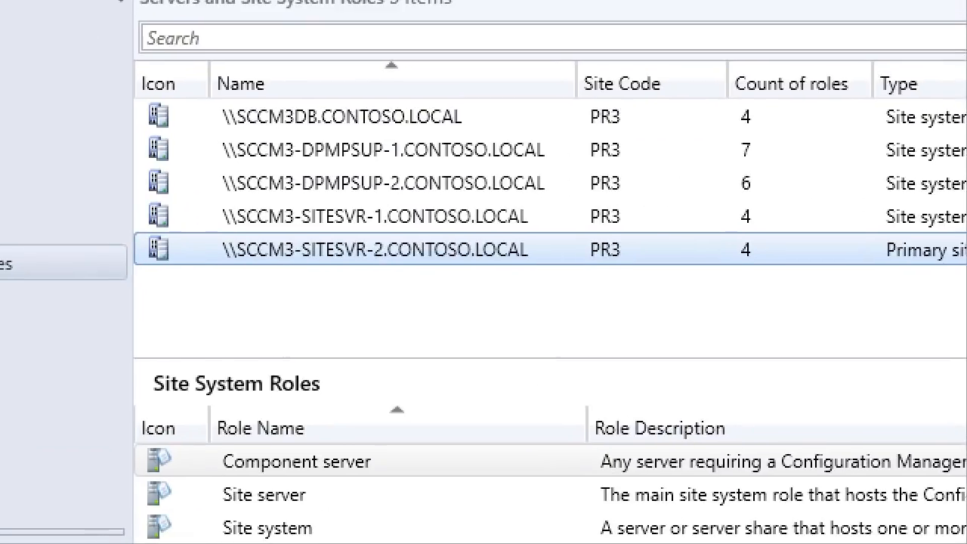
Show the Demo Site's nodes under Sites and check the mode of SCCM3-SITESVR-1 and SCCM3-SITESVR-2.
{"action": "mouse_move", "coordinate": [133, 236]}
{"action": "left_mouse_down"}
{"action": "mouse_move", "coordinate": [807, 300]}
{"action": "mouse_move", "coordinate": [956, 293]}
{"action": "left_mouse_up"}
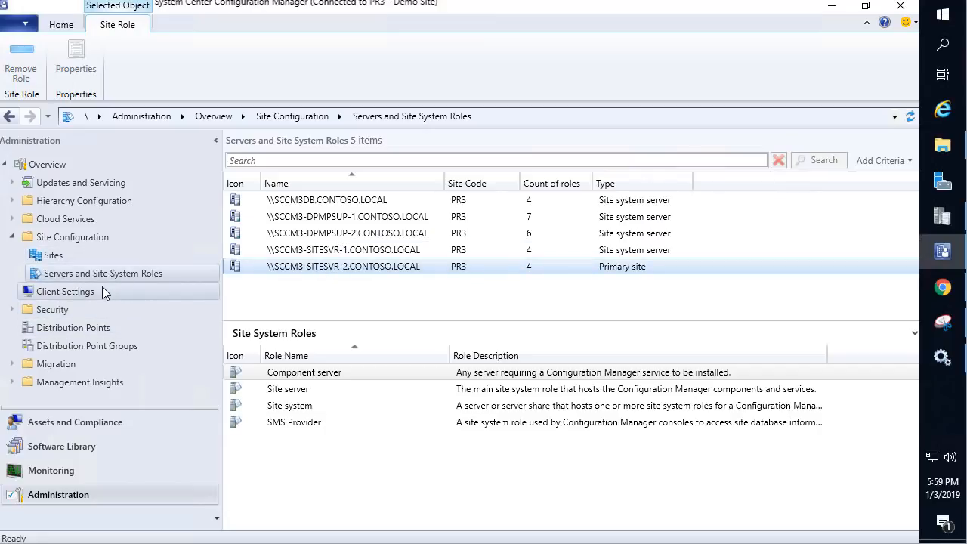
{"action": "left_click", "coordinate": [70, 254]}
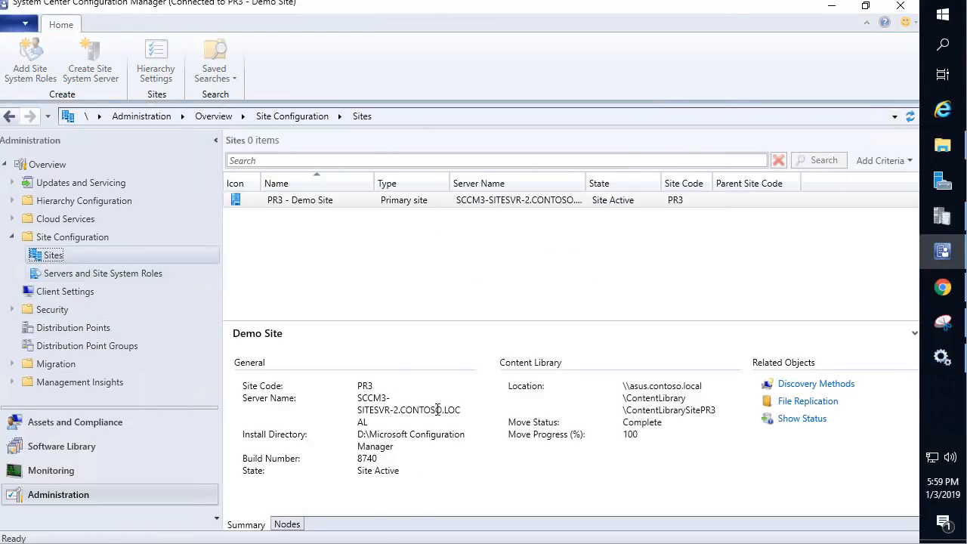
{"action": "left_click", "coordinate": [288, 524]}
{"action": "left_click", "coordinate": [396, 387]}
{"action": "left_click", "coordinate": [391, 373]}
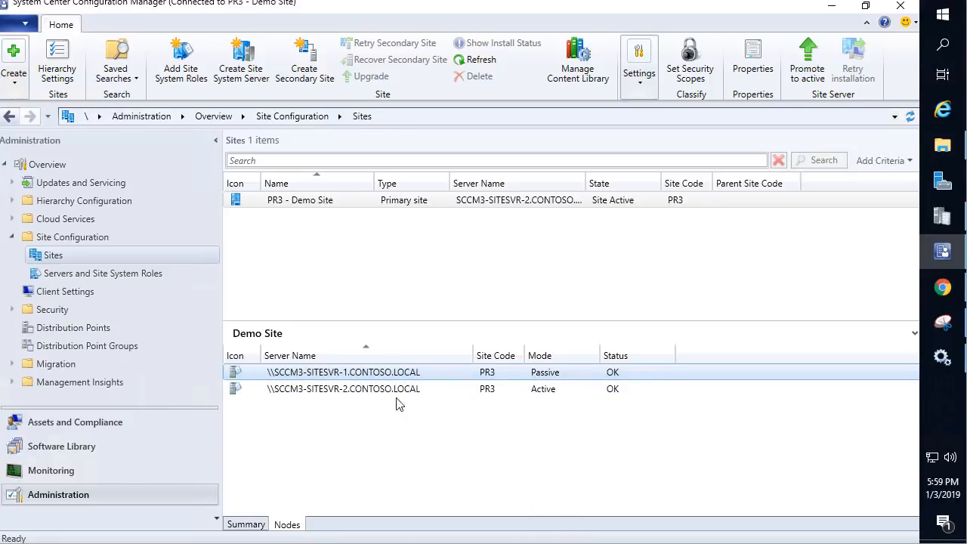
{"action": "left_click", "coordinate": [369, 388]}
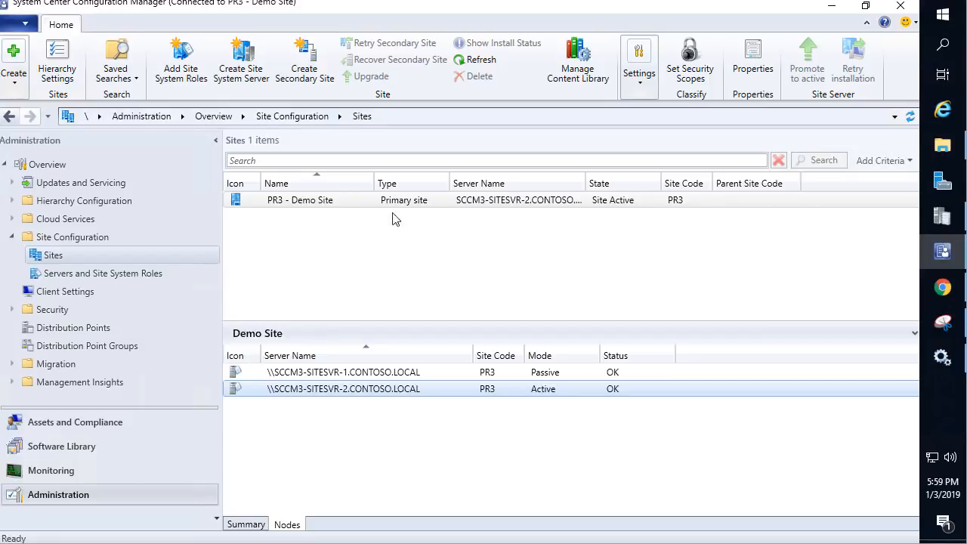
Show Servers and Site System Roles, check the actions for SCCM3-SITESVR-1's Site server role, and compare the roles with SCCM3-SITESVR-2.
{"action": "left_click", "coordinate": [130, 275]}
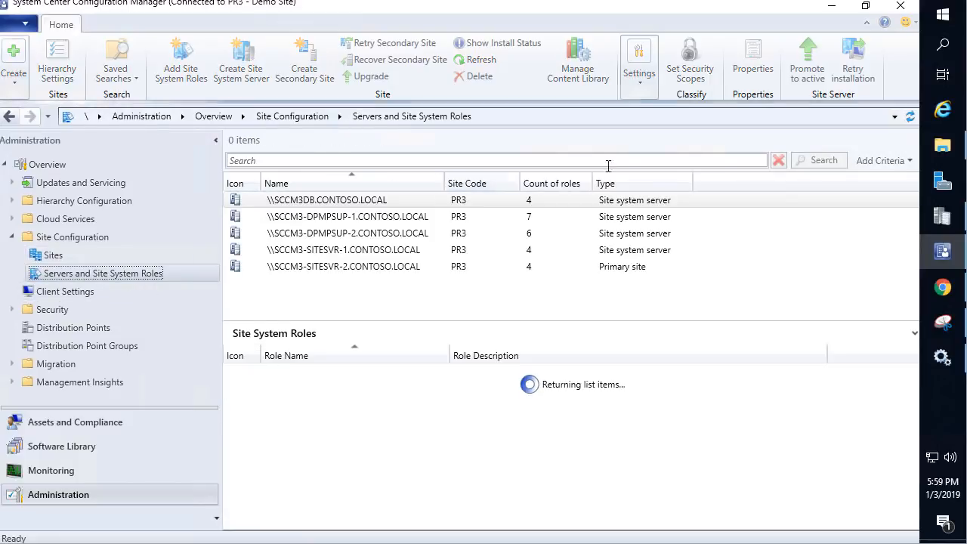
{"action": "left_click", "coordinate": [360, 251]}
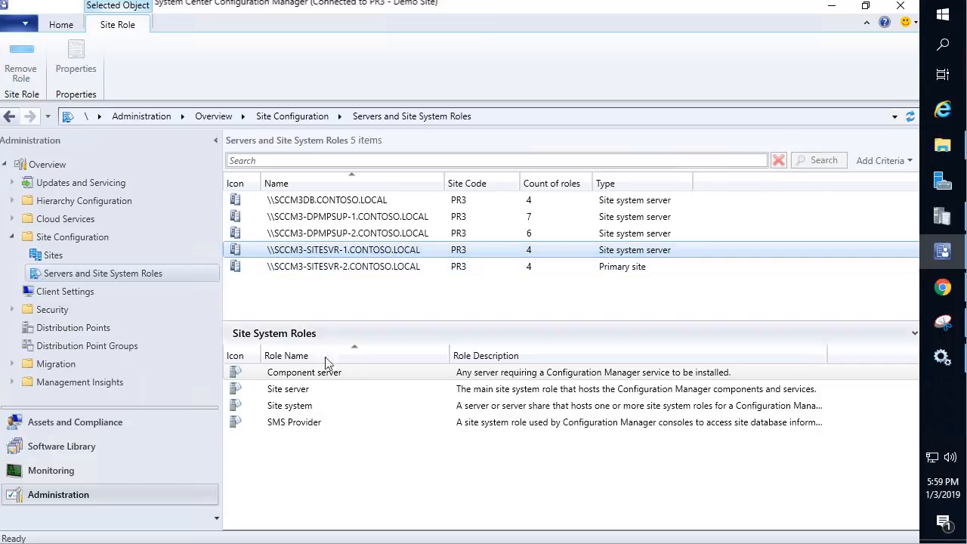
{"action": "right_click", "coordinate": [294, 390]}
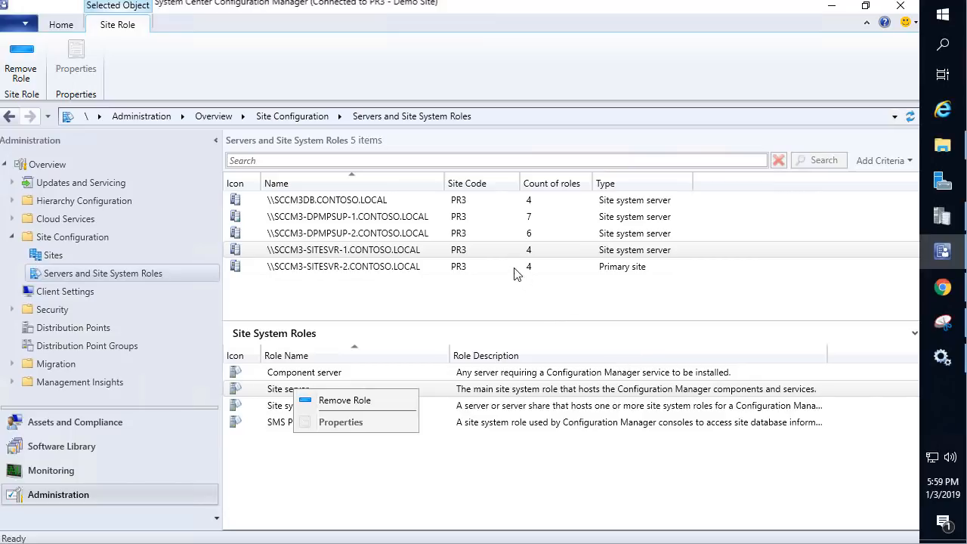
{"action": "left_click", "coordinate": [470, 269]}
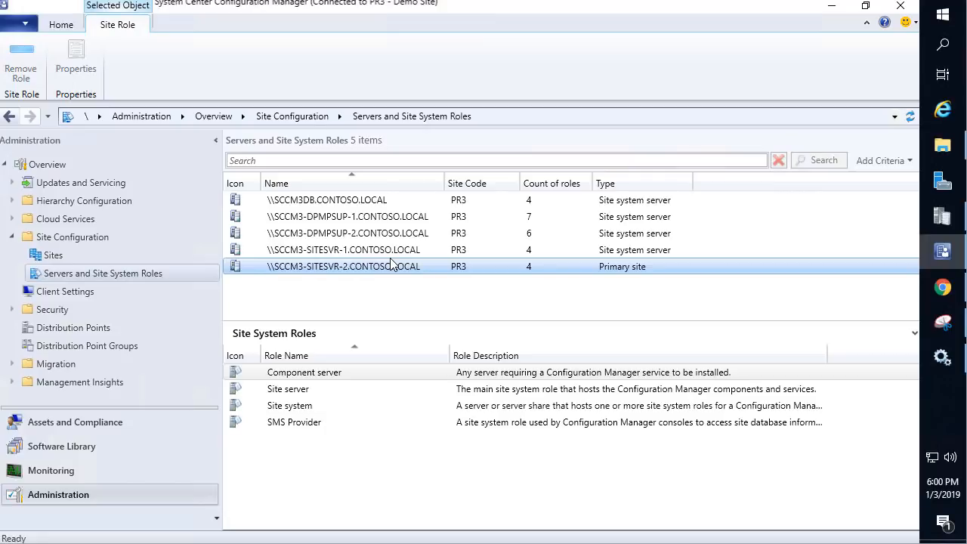
{"action": "left_click", "coordinate": [371, 252]}
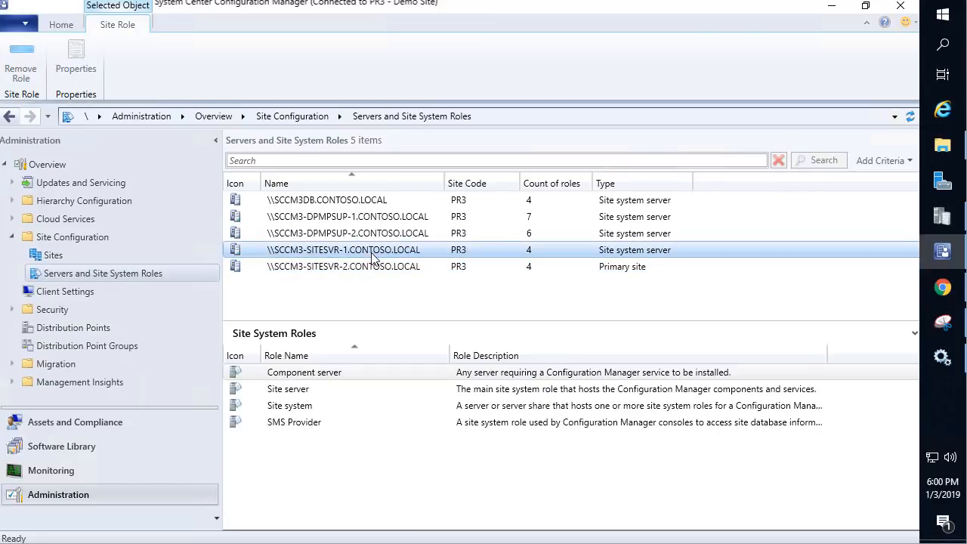